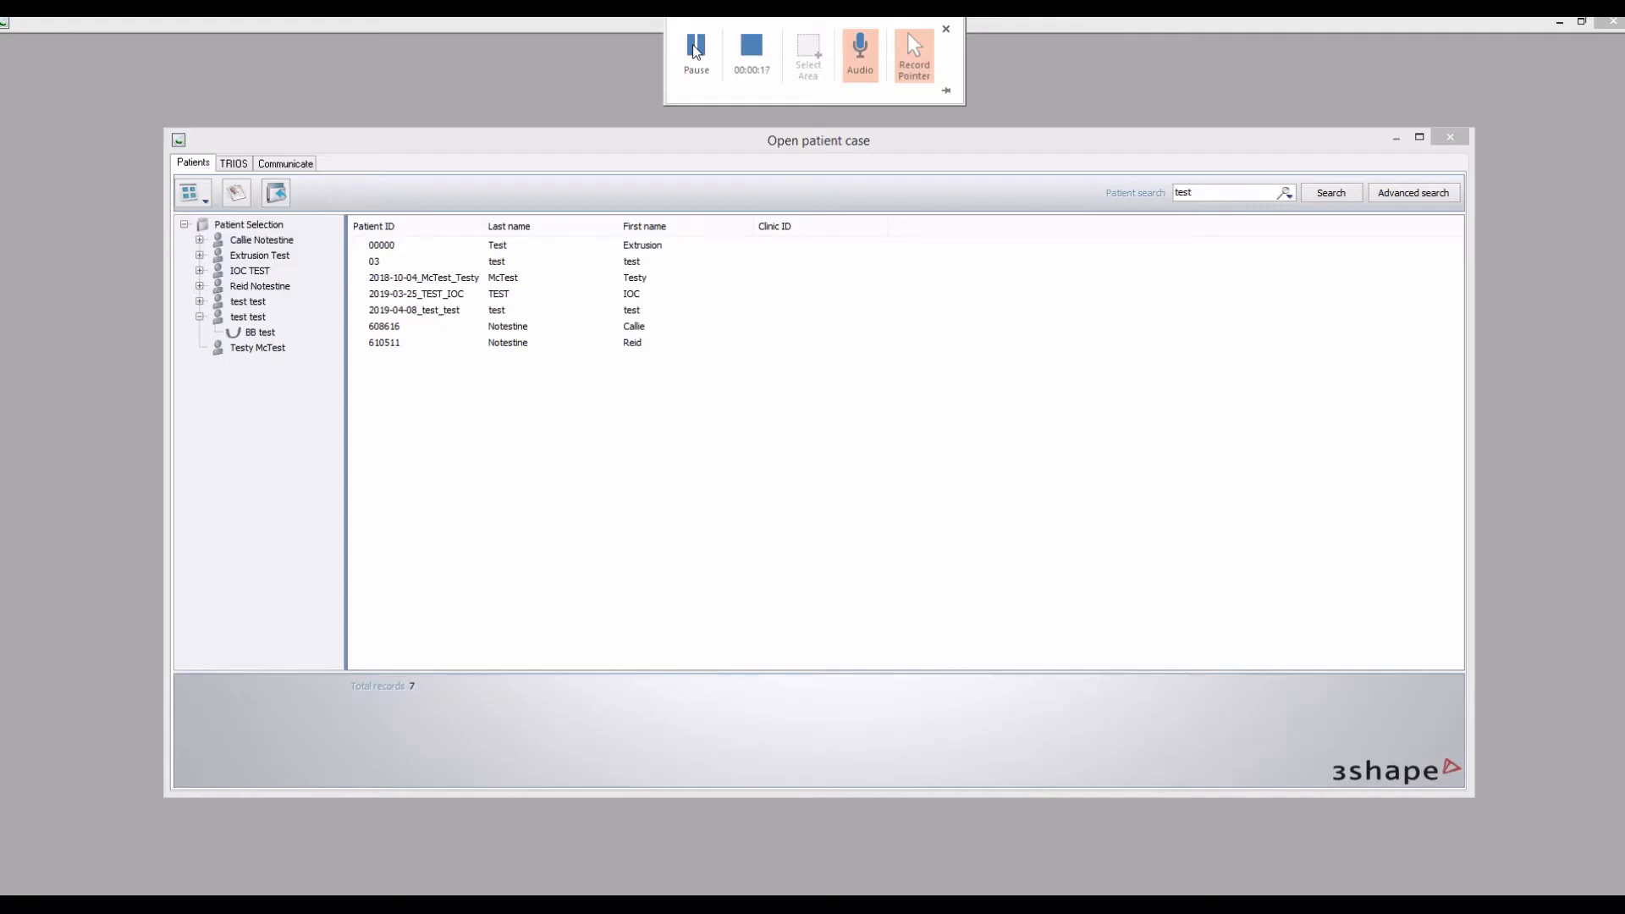
Start a new appliance for the "BB test" model set in the patient list.
click(1006, 73)
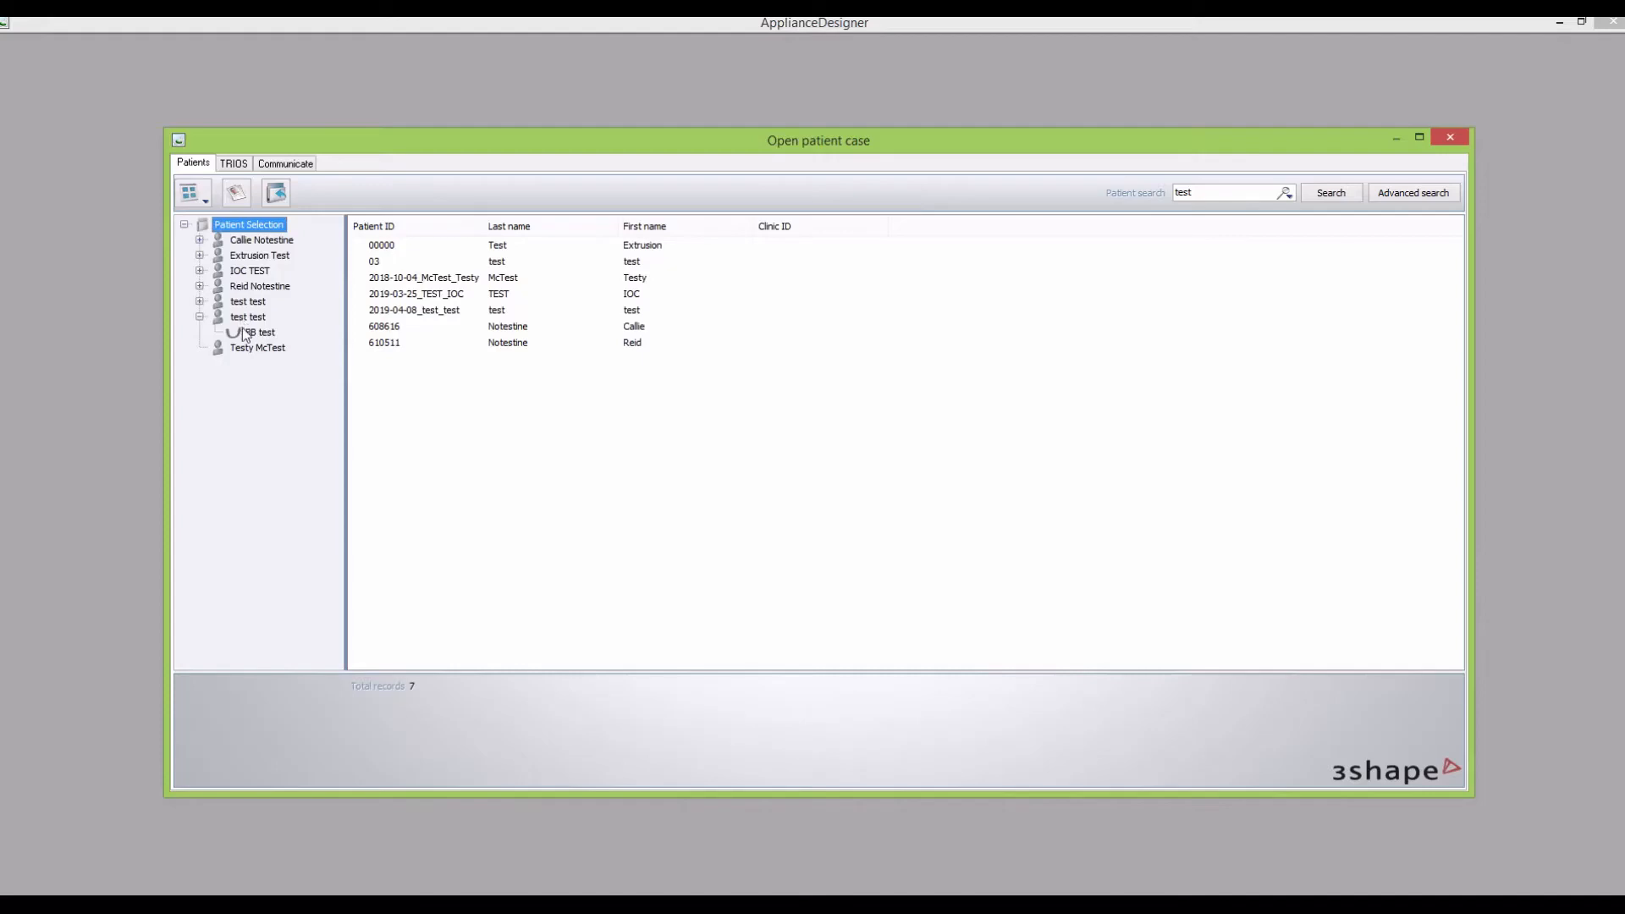
click(200, 317)
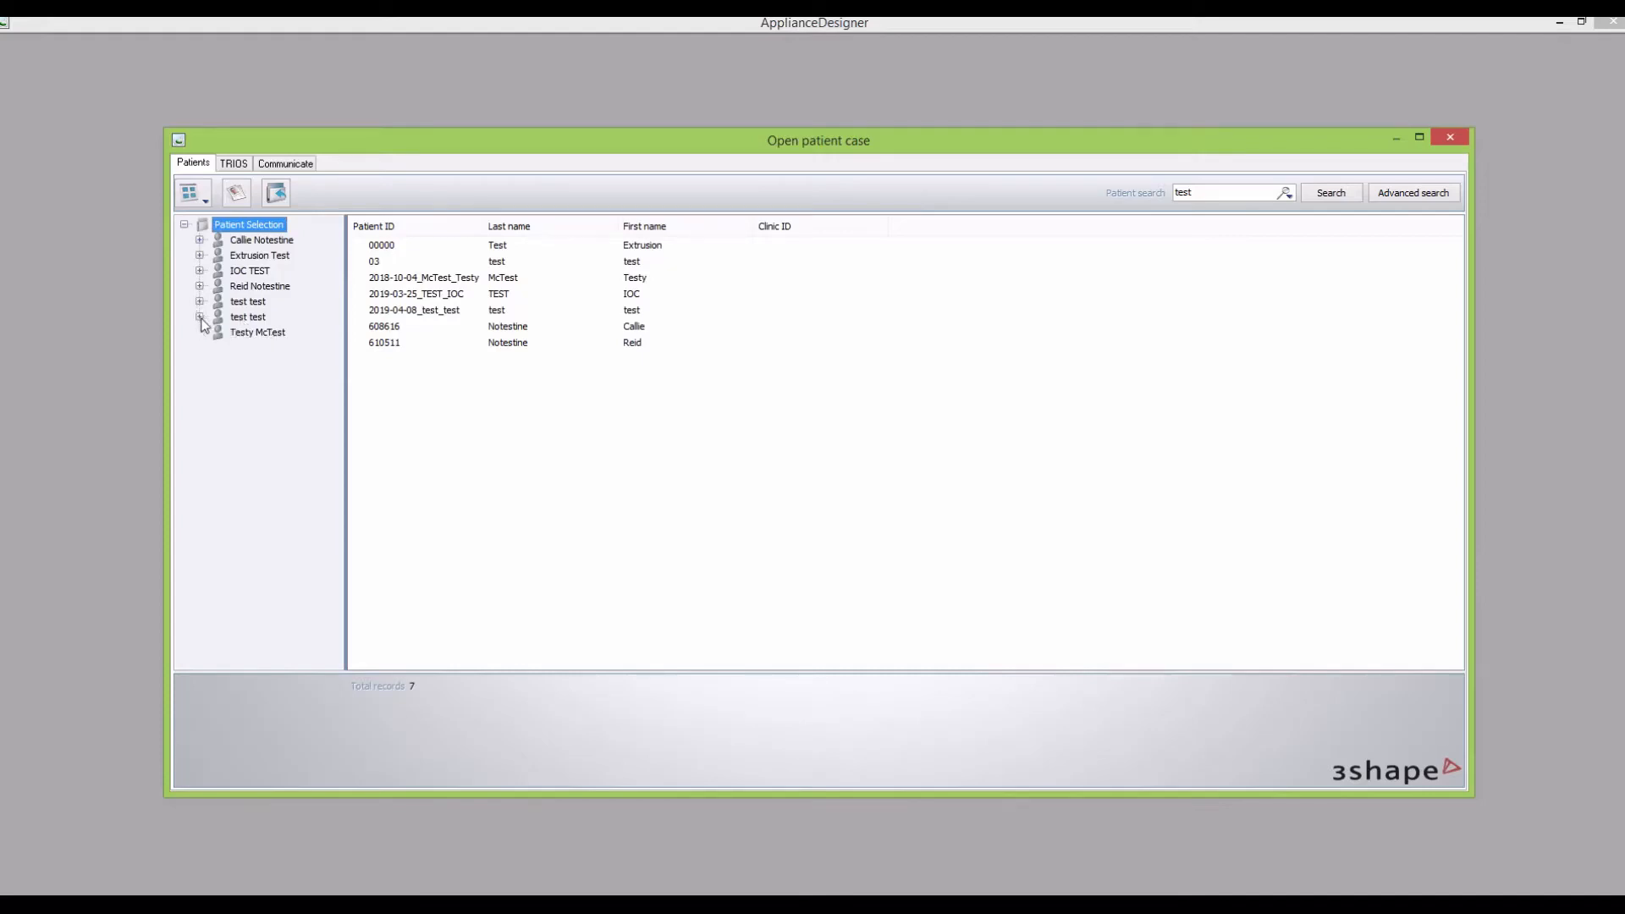
click(200, 317)
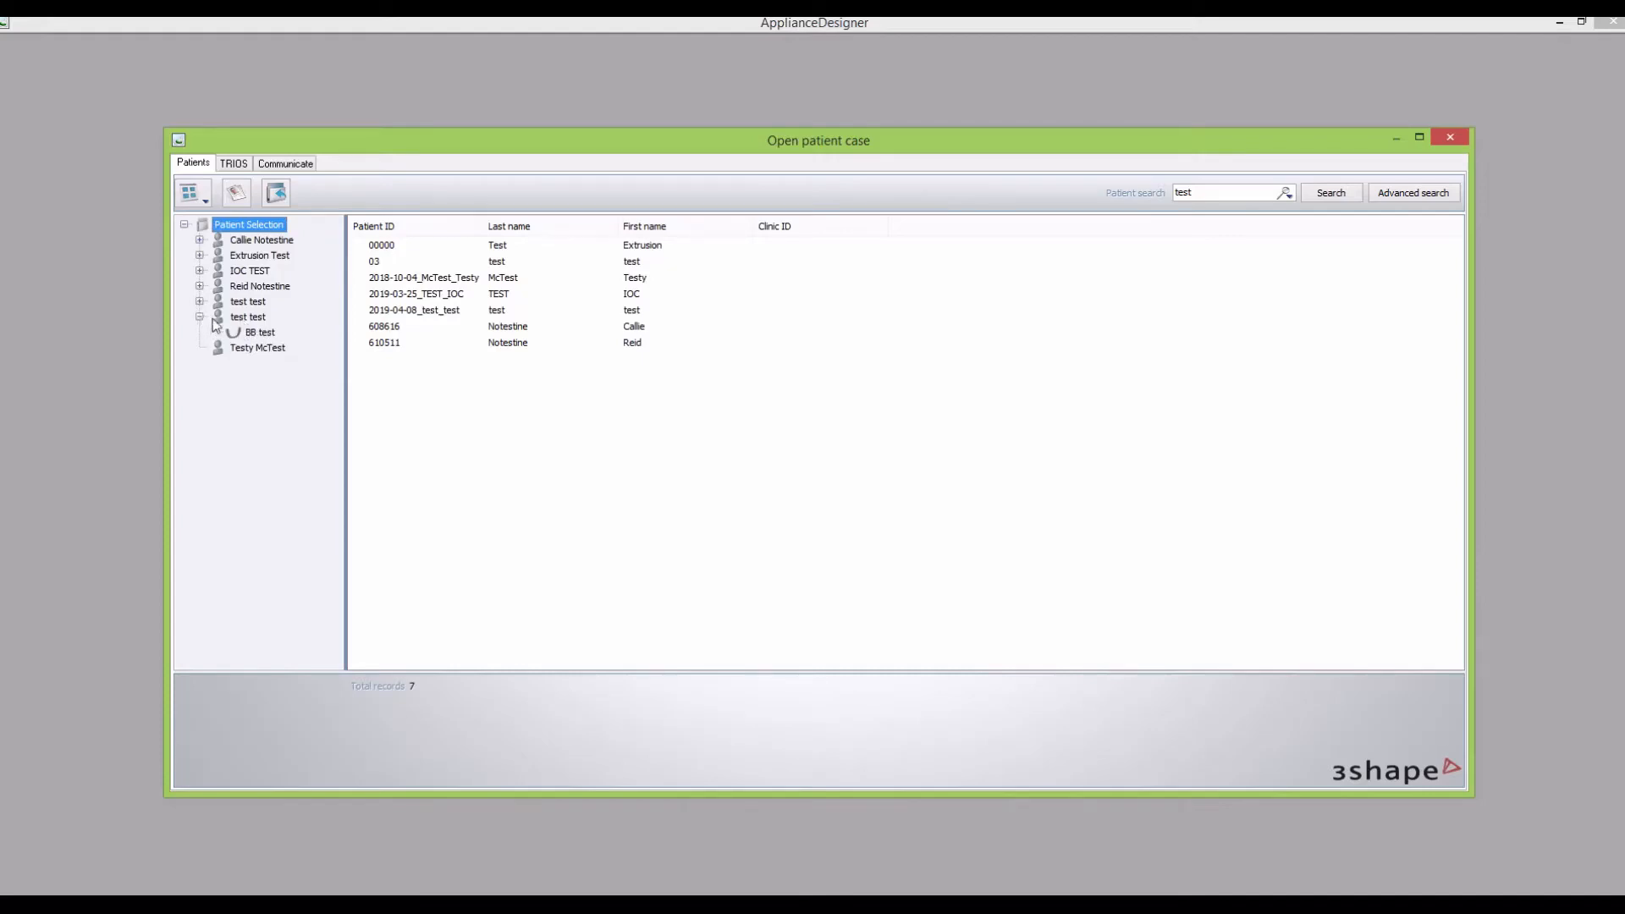
right_click(264, 336)
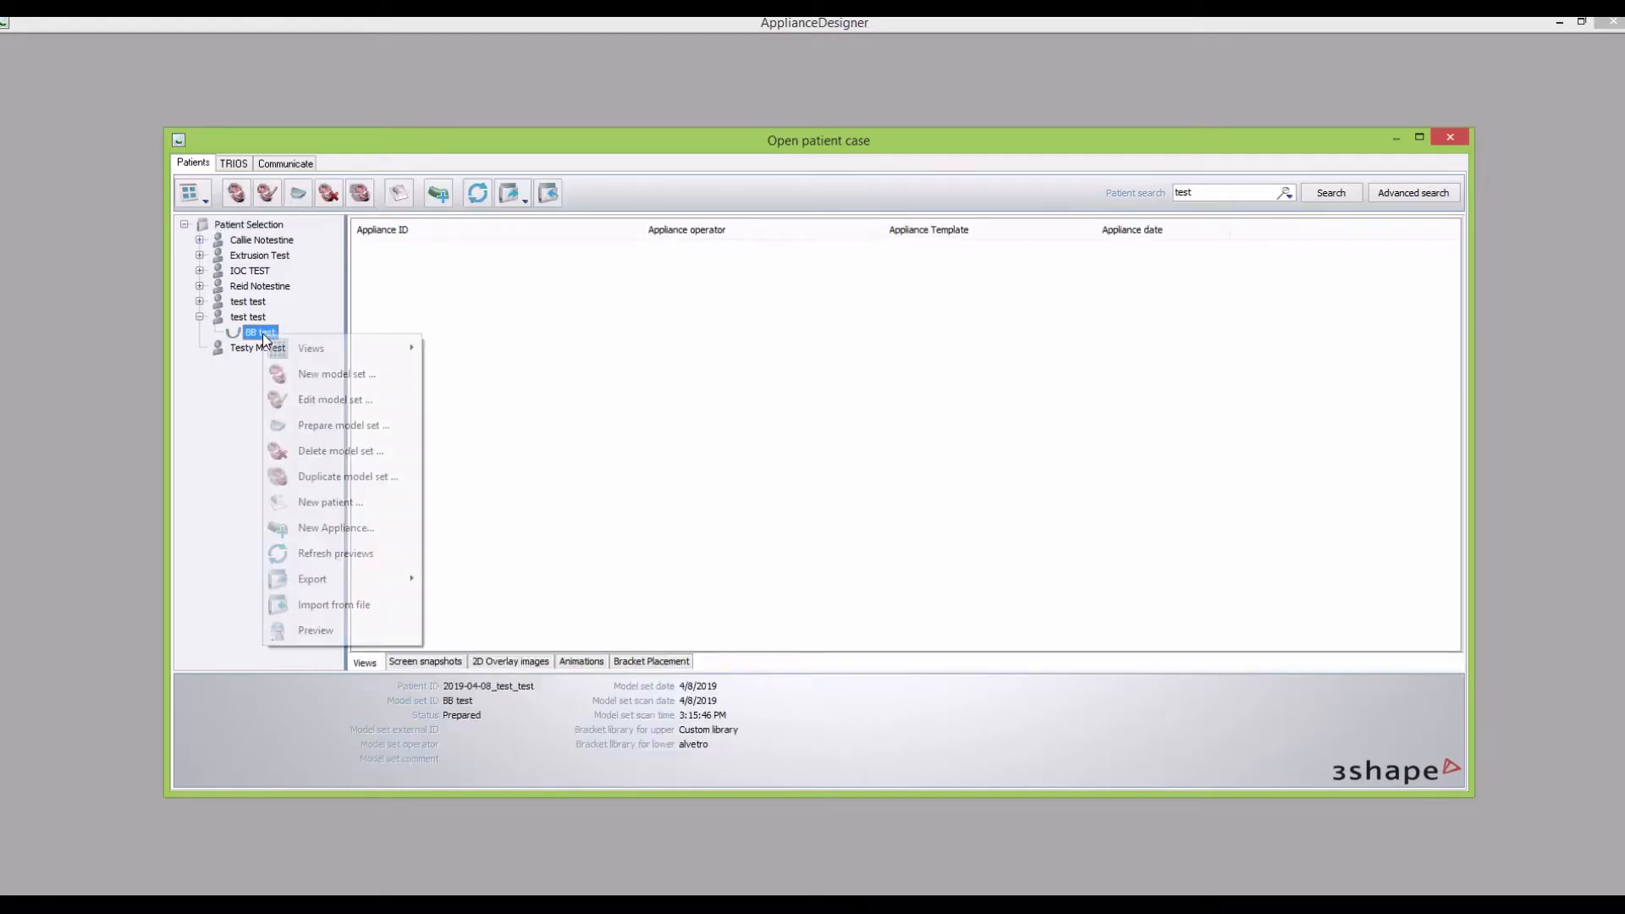
click(341, 528)
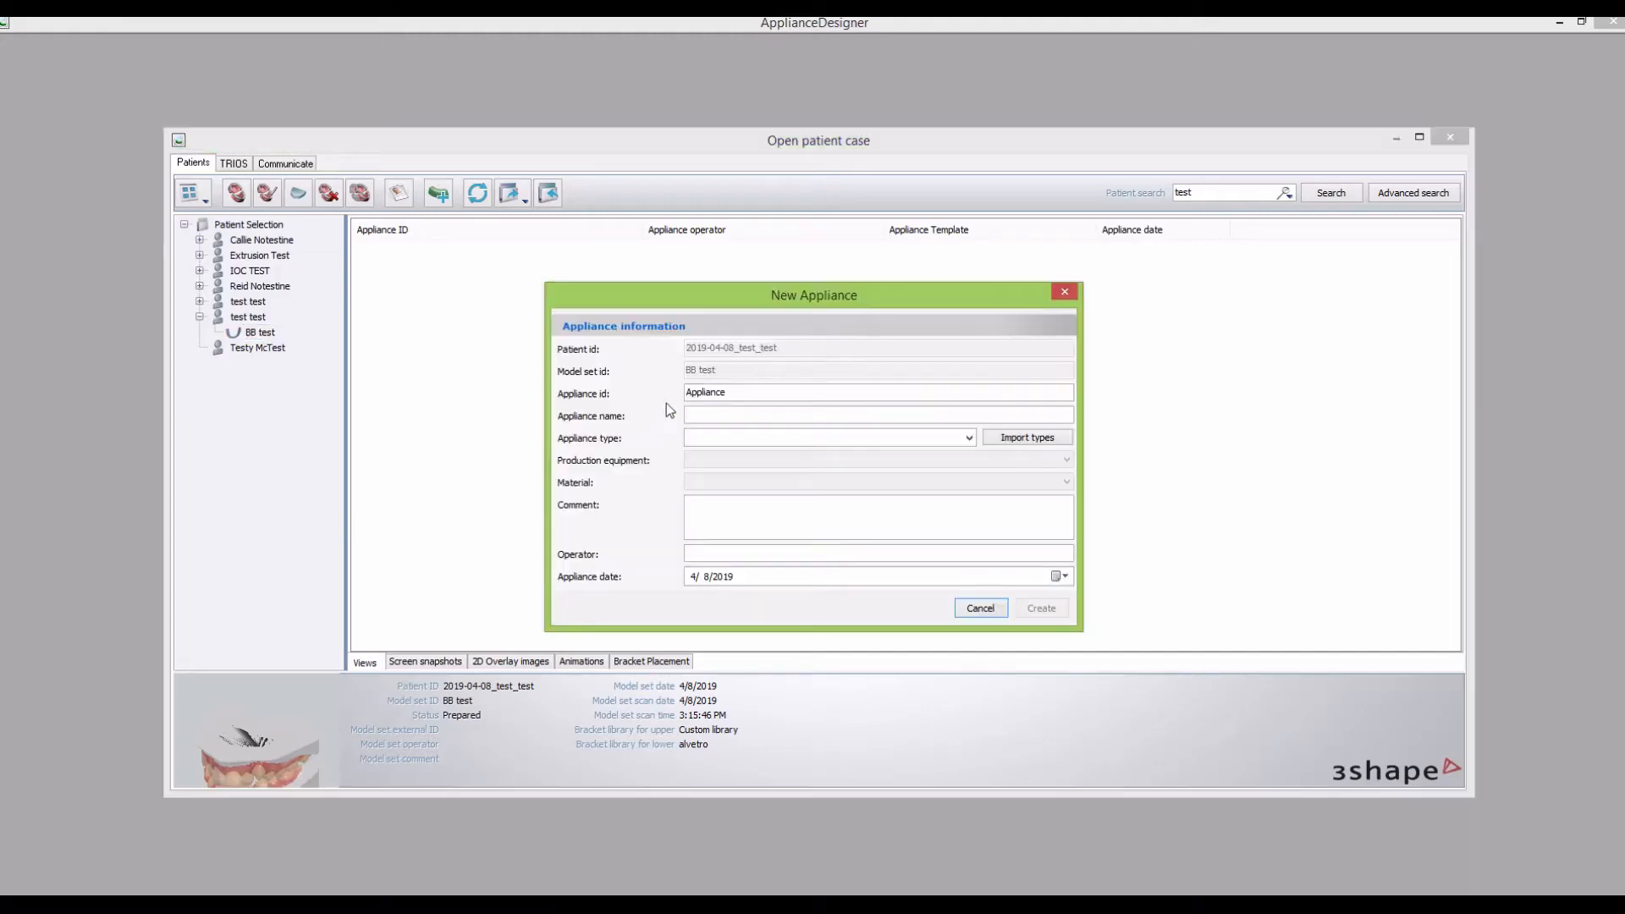
Set the appliance ID to "BB test Ultra SC" and the appliance name to "DBT".
drag(735, 393, 667, 388)
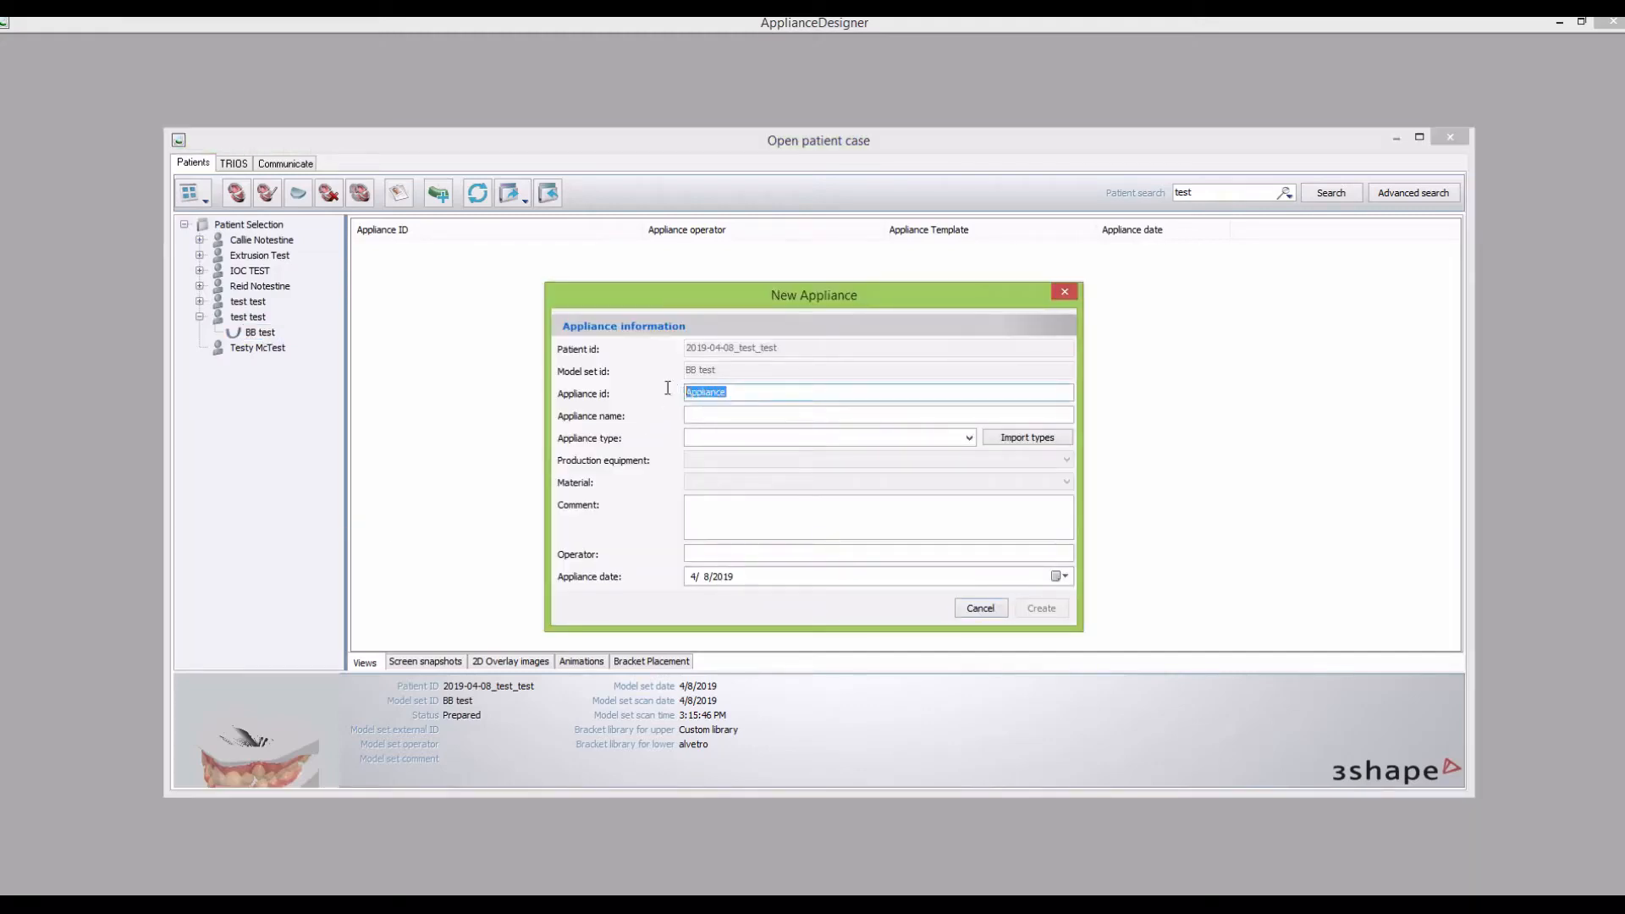
key(BackSpace)
text(BB test Ultra SC)
click(710, 416)
text(DBT)
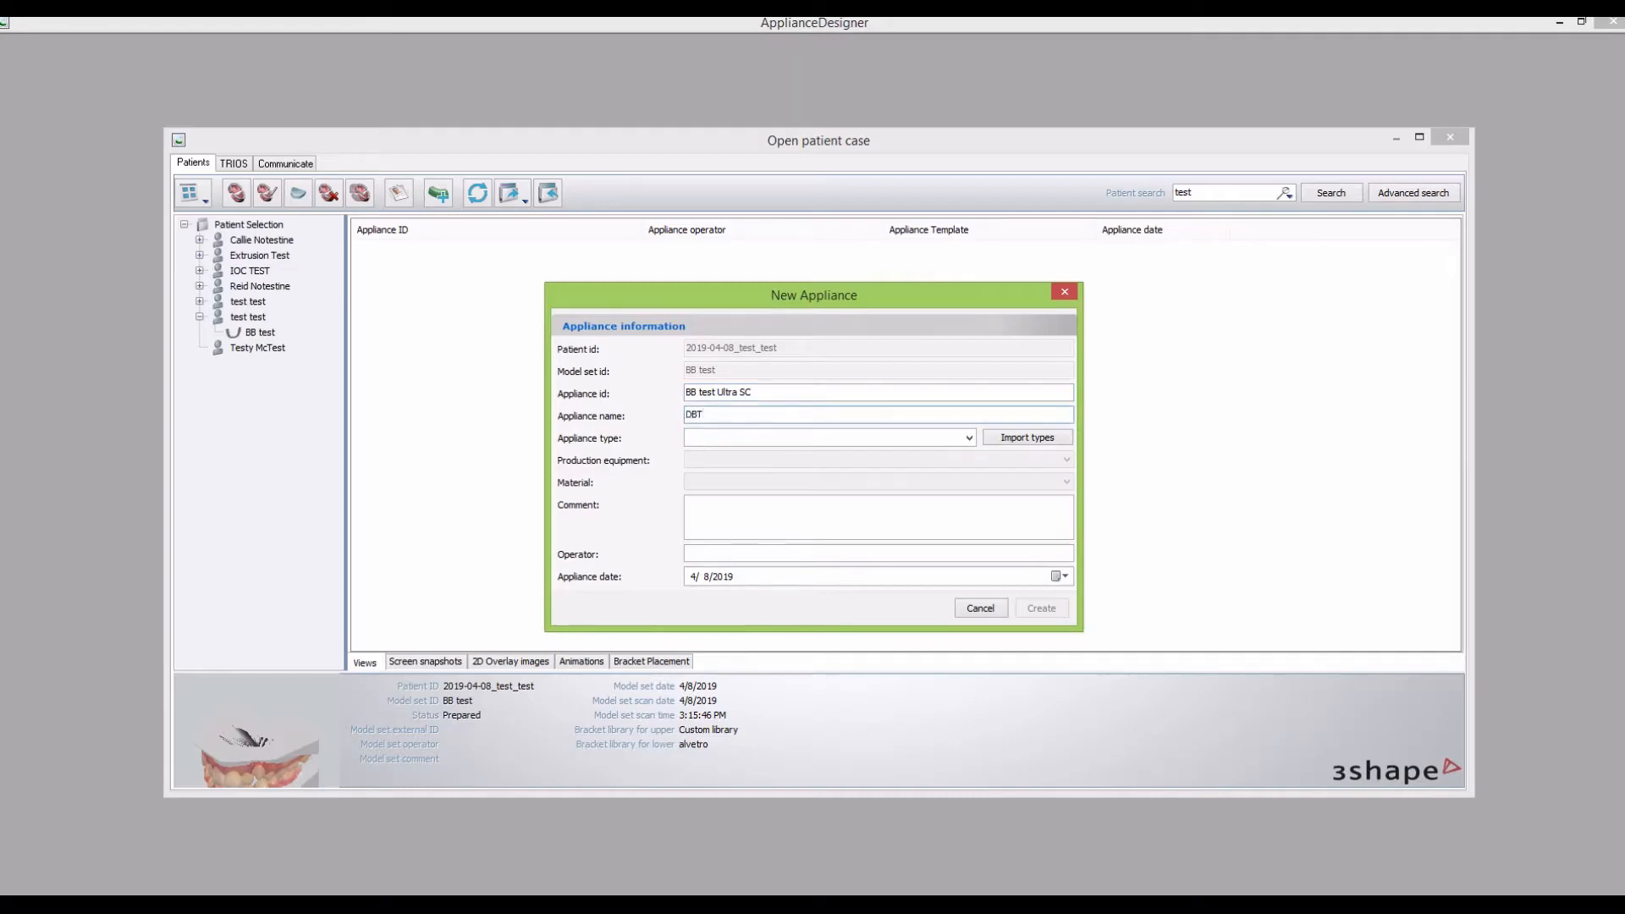
Create the appliance as Directly Printed Transfer Tray Media (0 shell, 1 bar) with MoonRay S as production equipment.
click(969, 439)
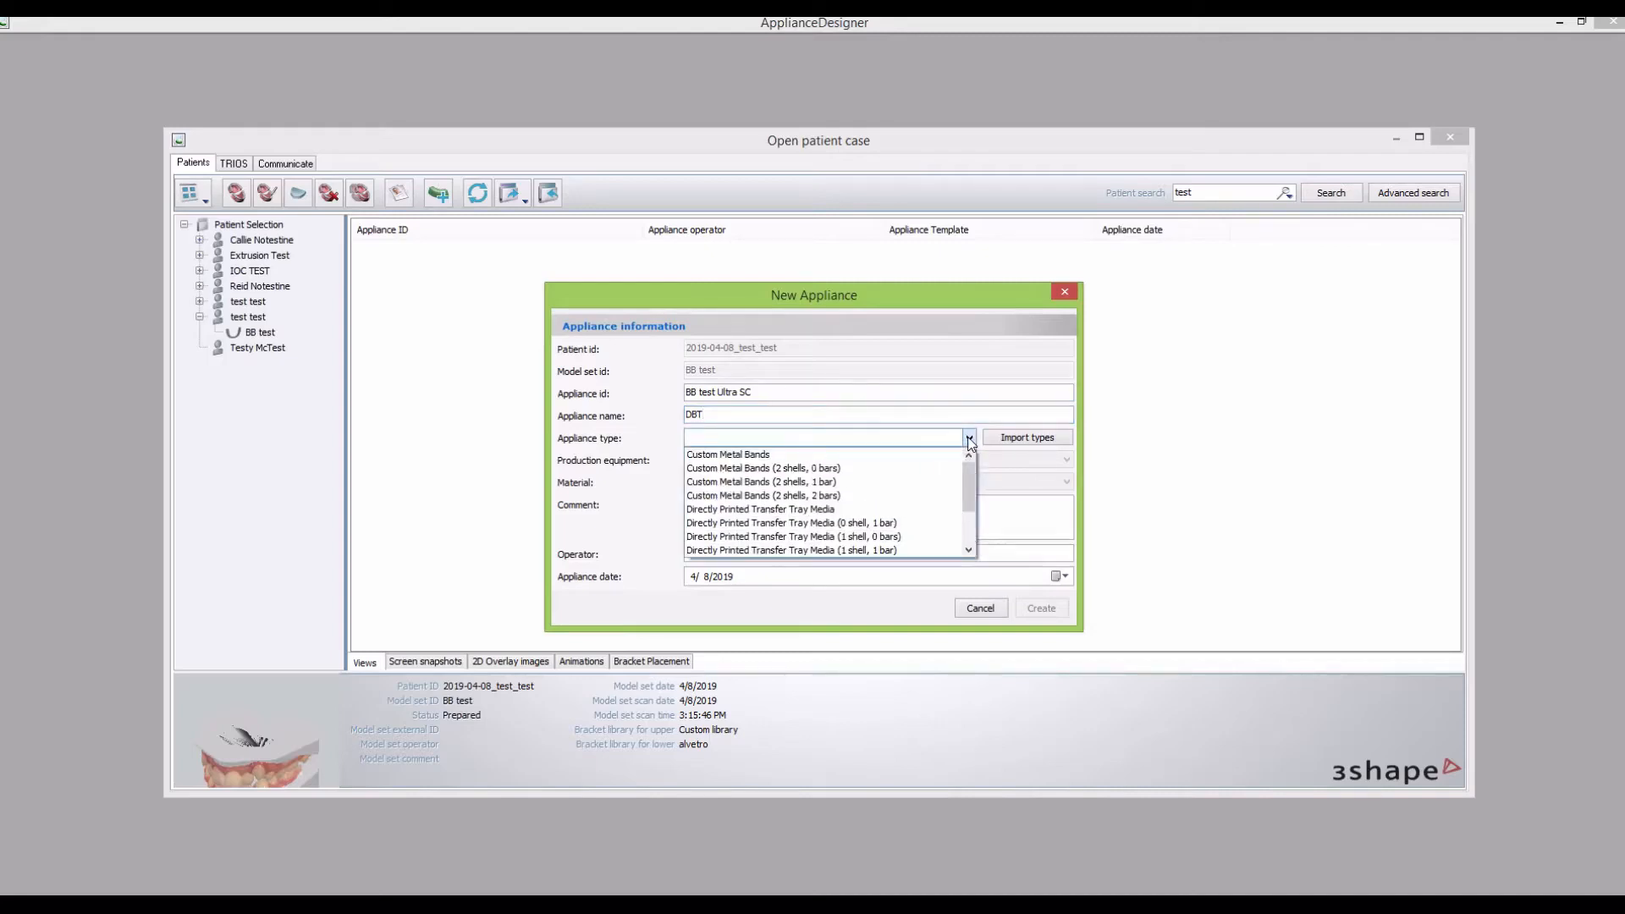
click(892, 524)
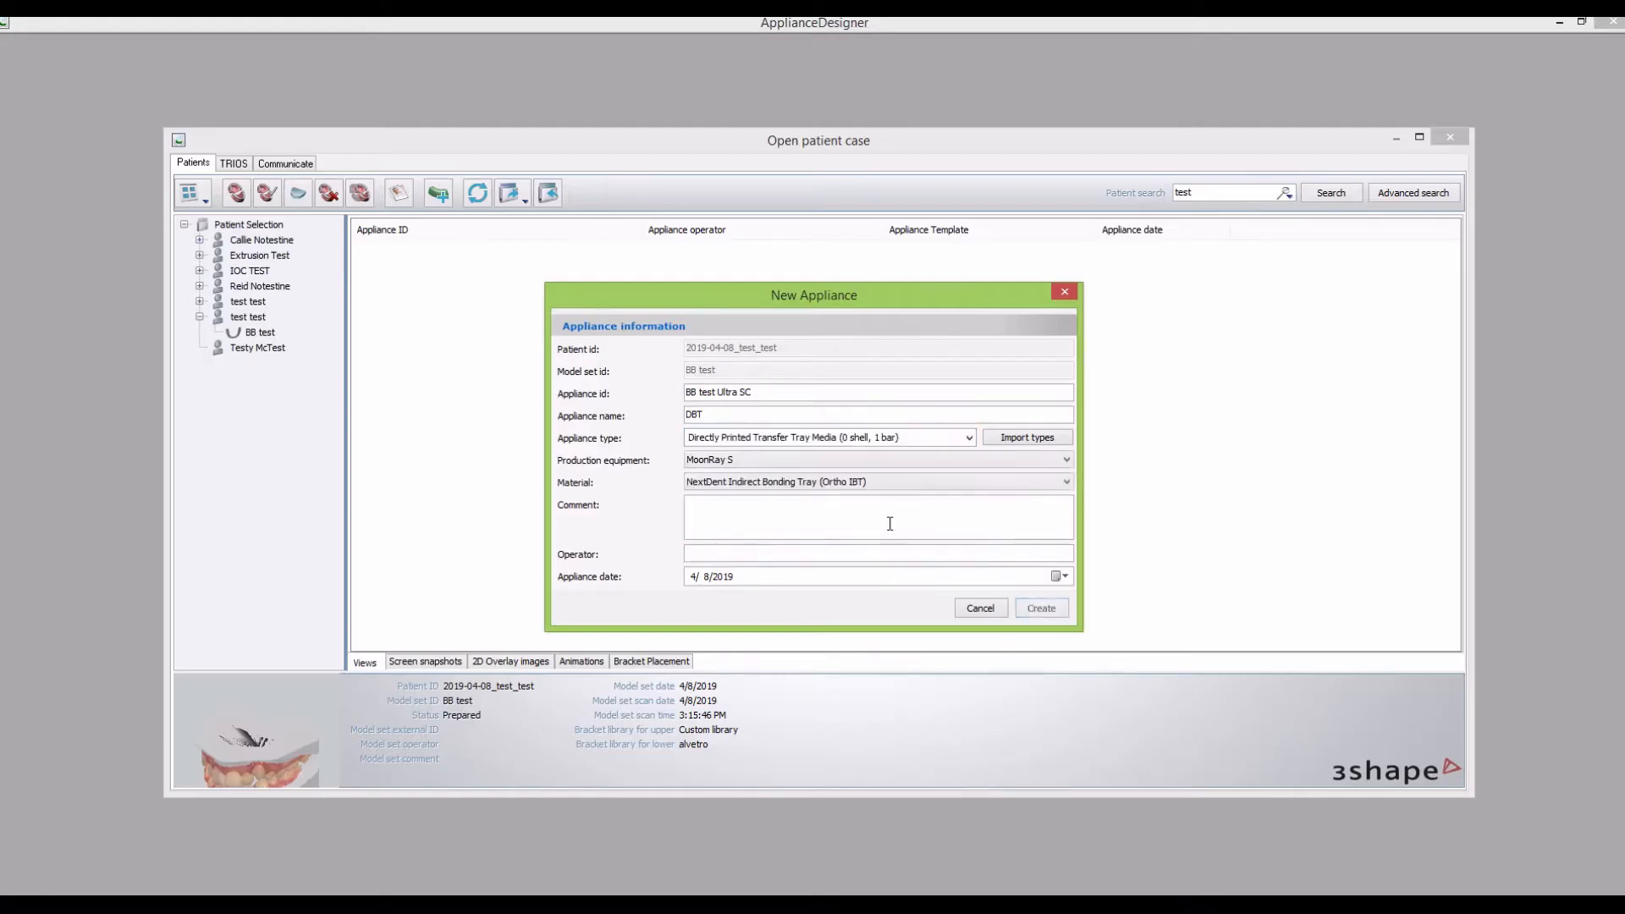
click(1065, 462)
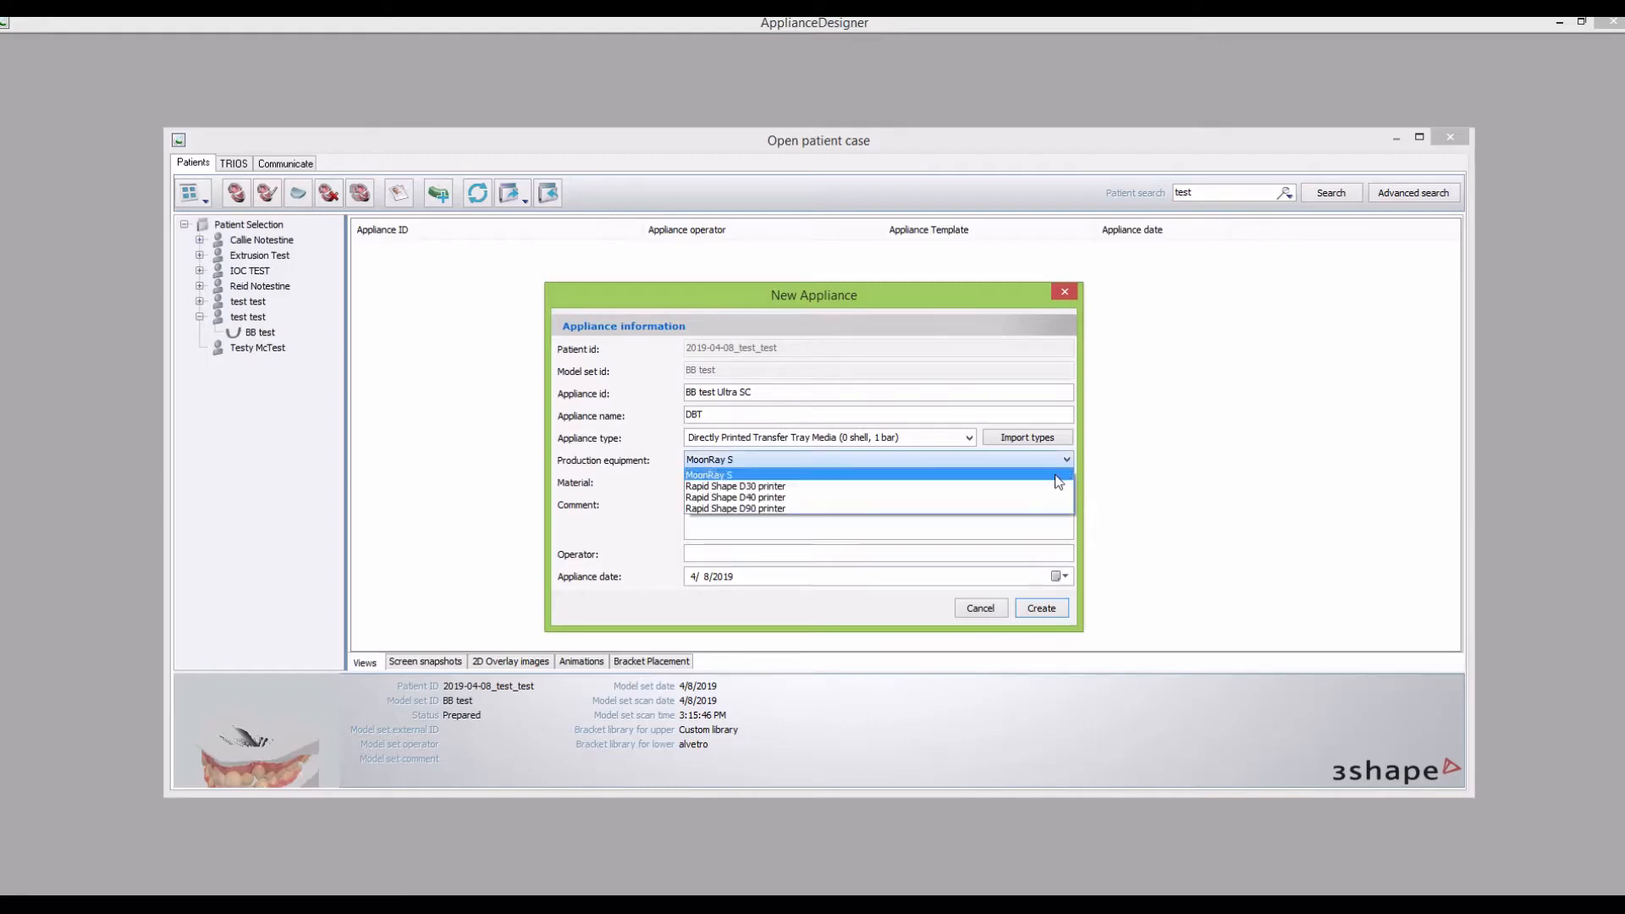
click(1055, 476)
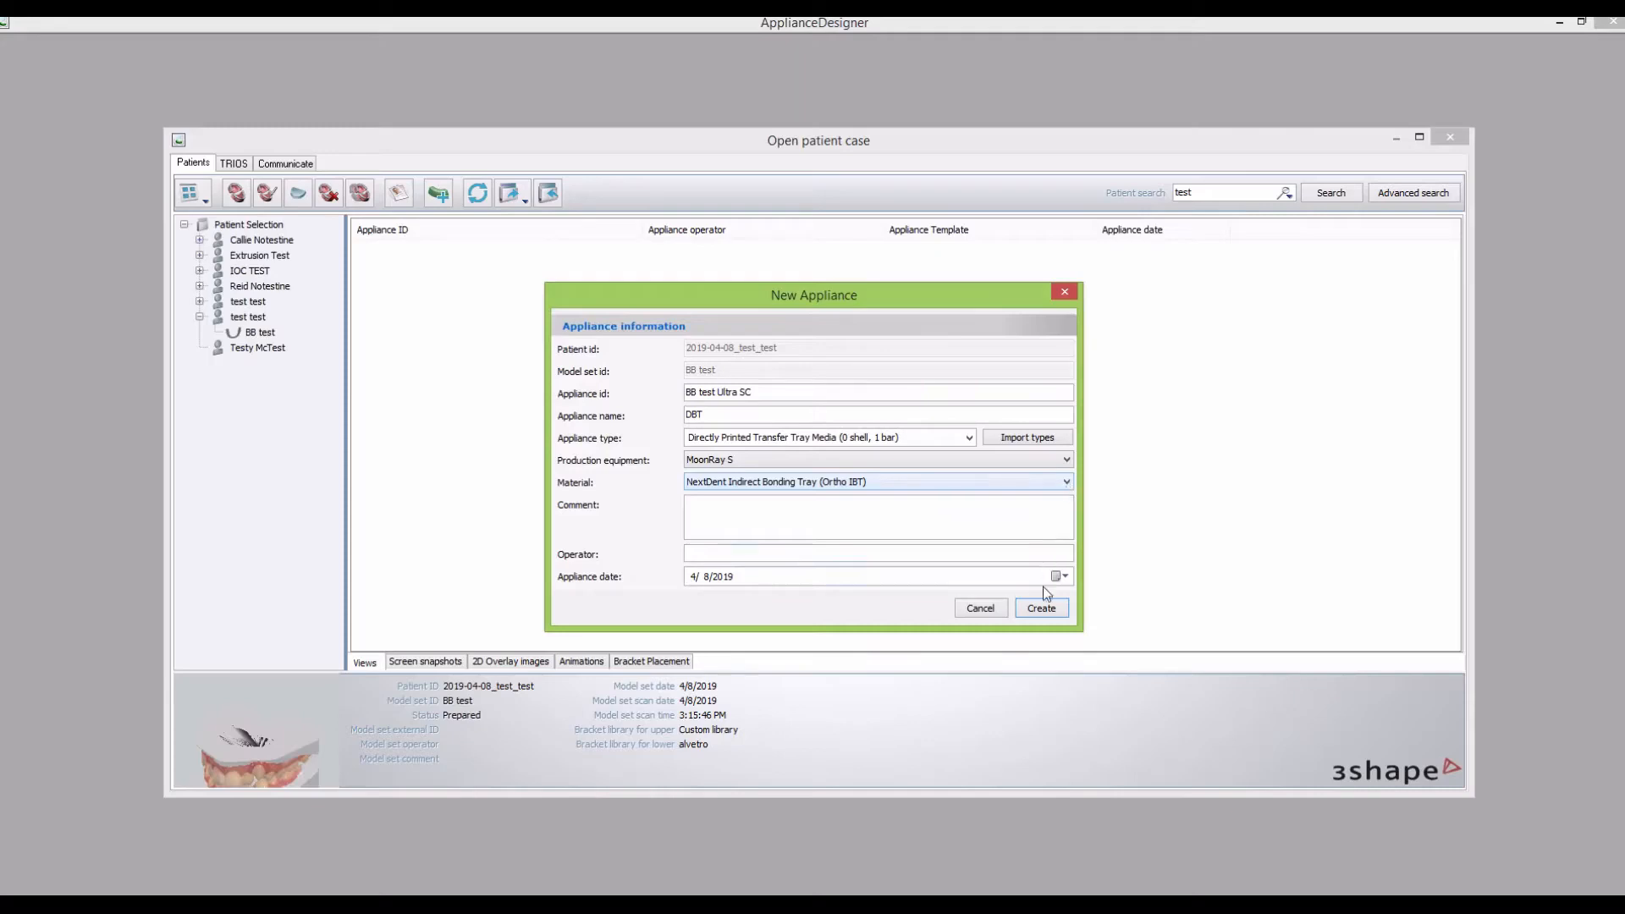
click(1038, 609)
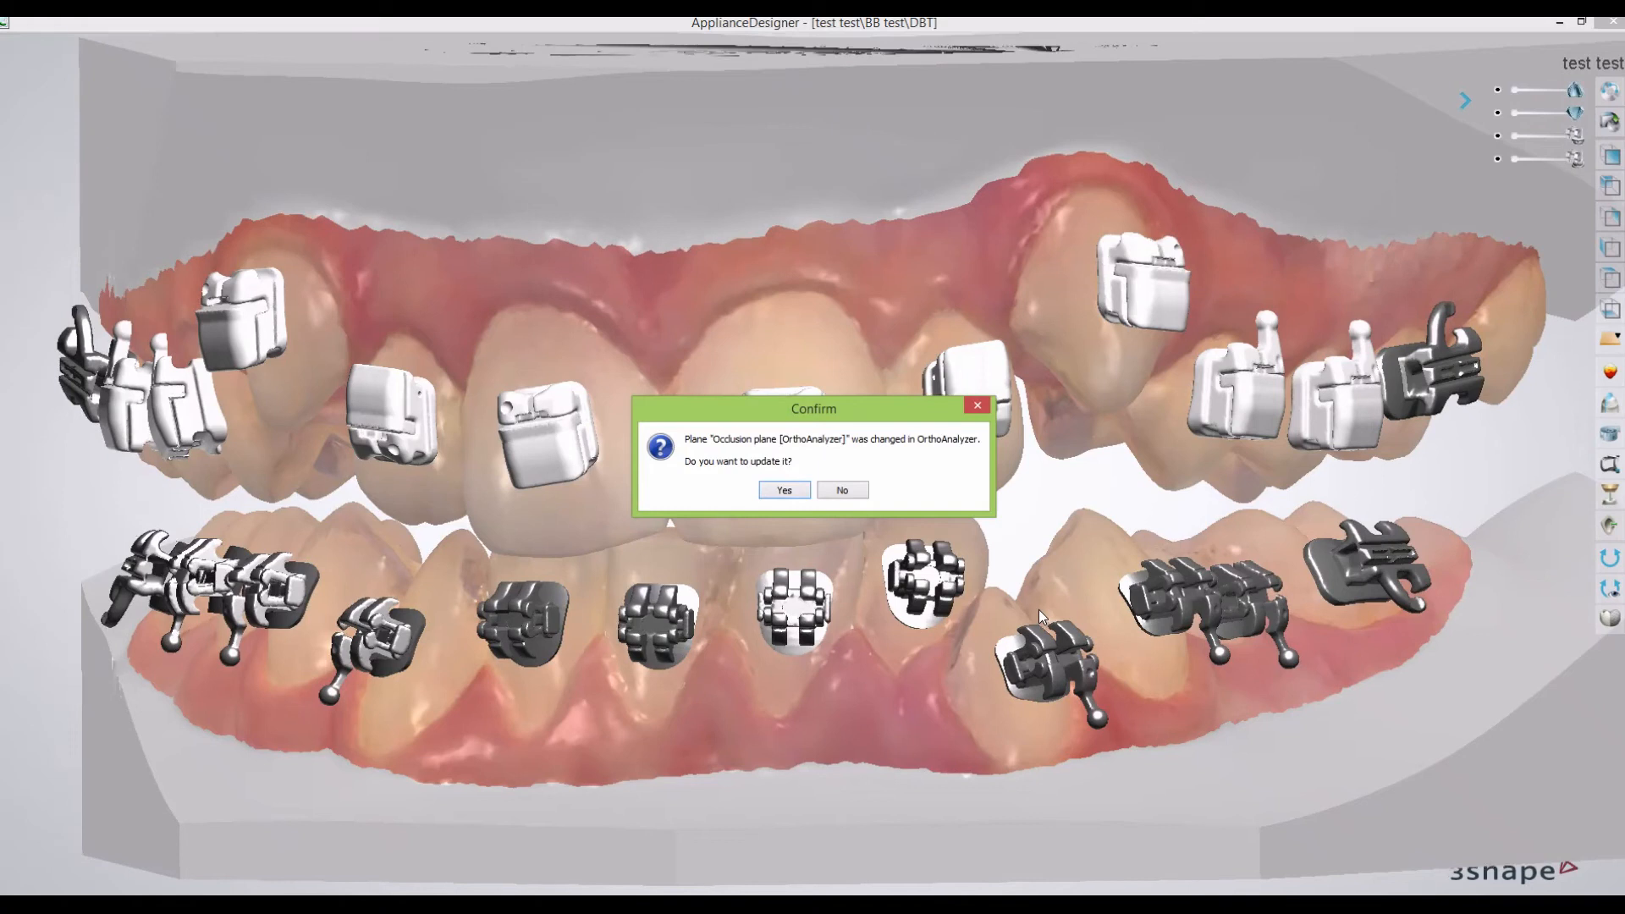
Accept updating the occlusion, sagittal and archwire planes that were changed in OrthoAnalyzer.
click(786, 491)
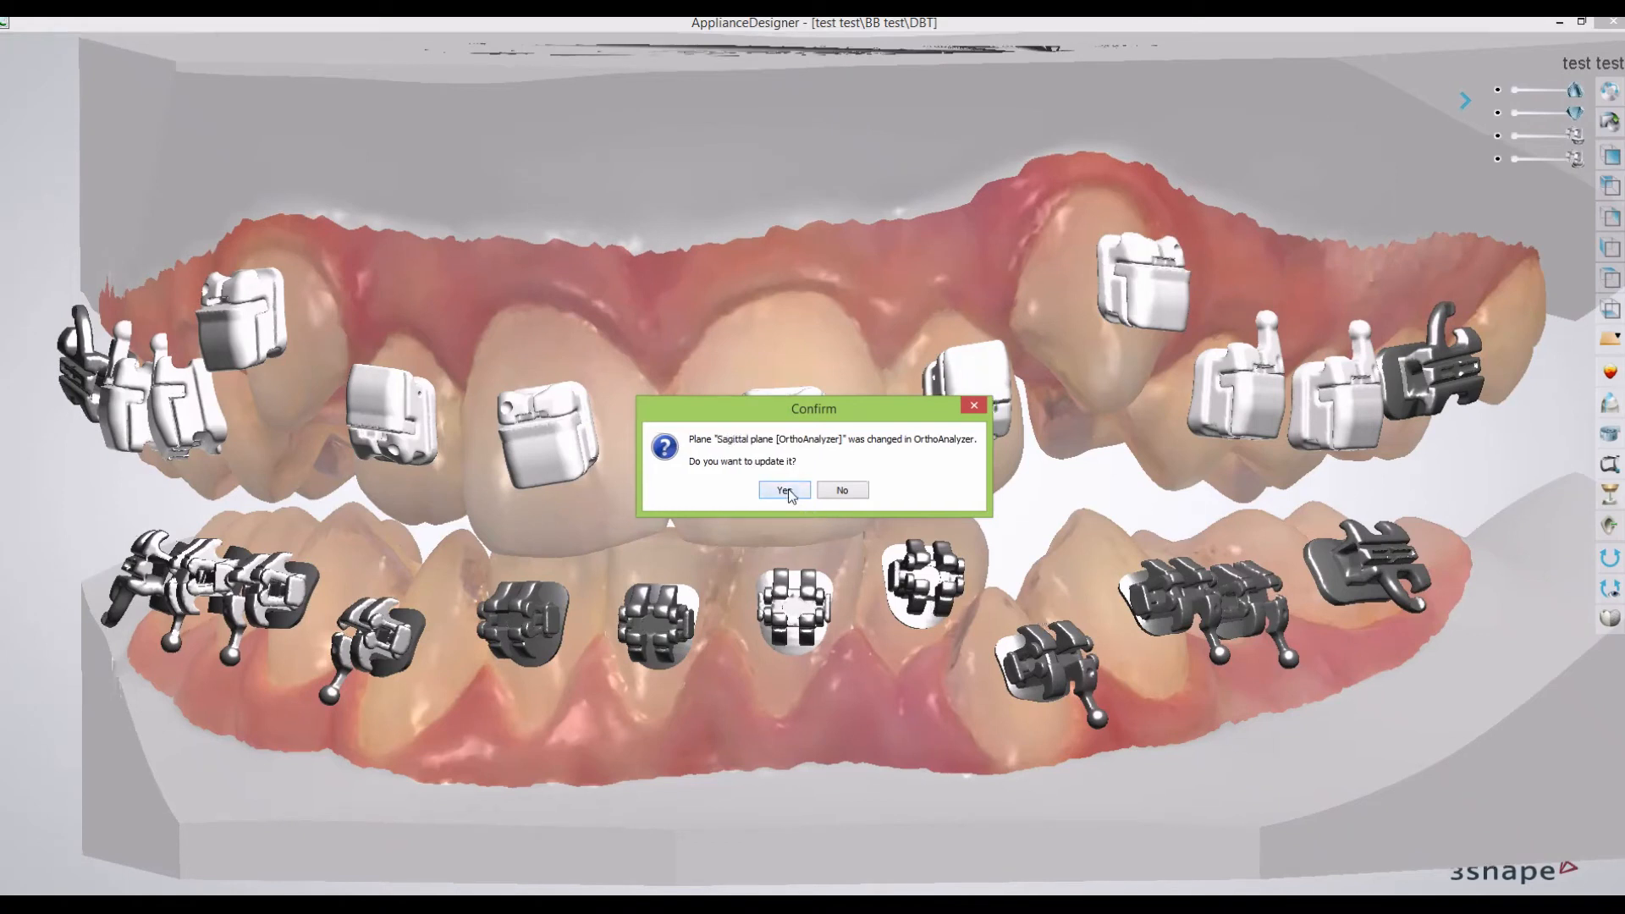
click(786, 490)
click(786, 491)
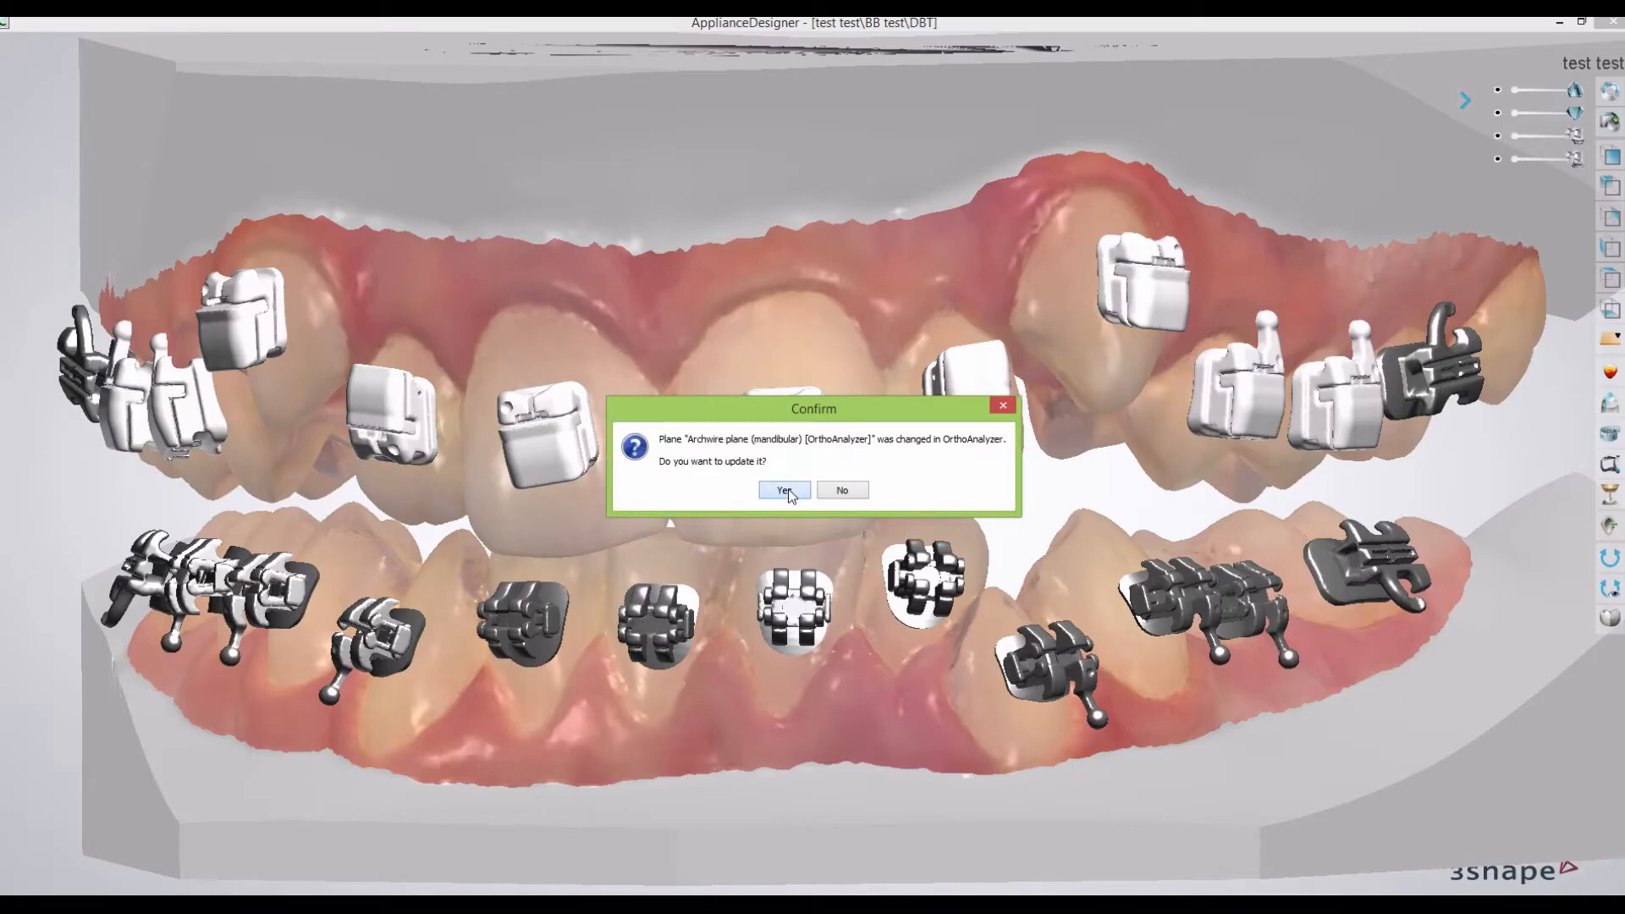
click(785, 491)
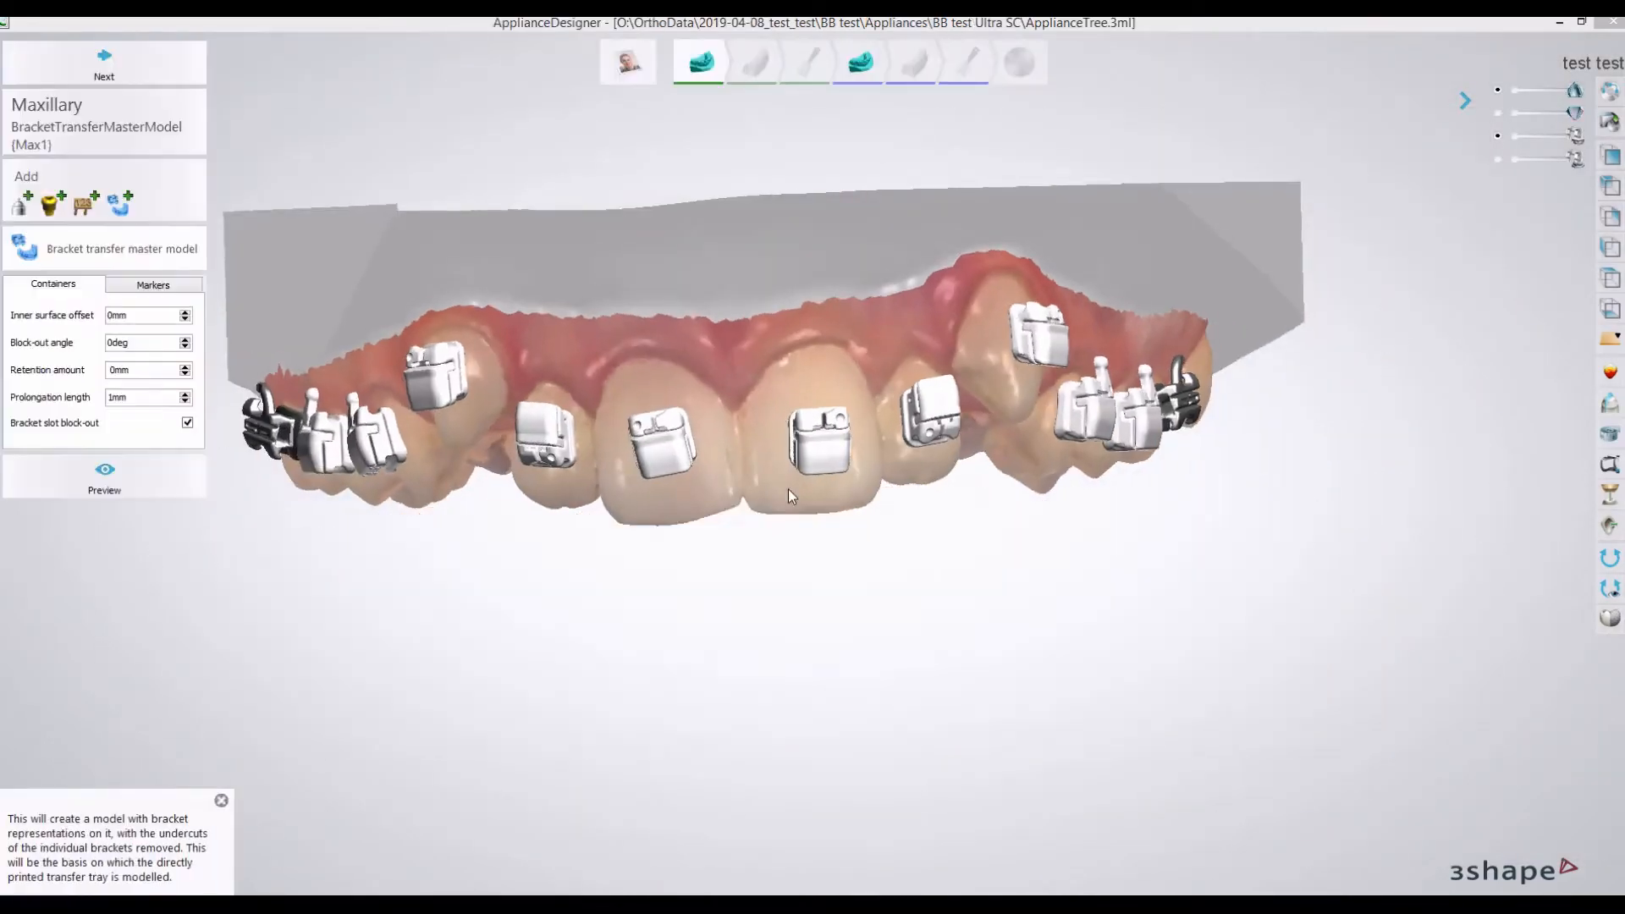
Accept the default maxillary bracket transfer master model settings and insertion direction, and proceed to defining the bar spline.
click(221, 800)
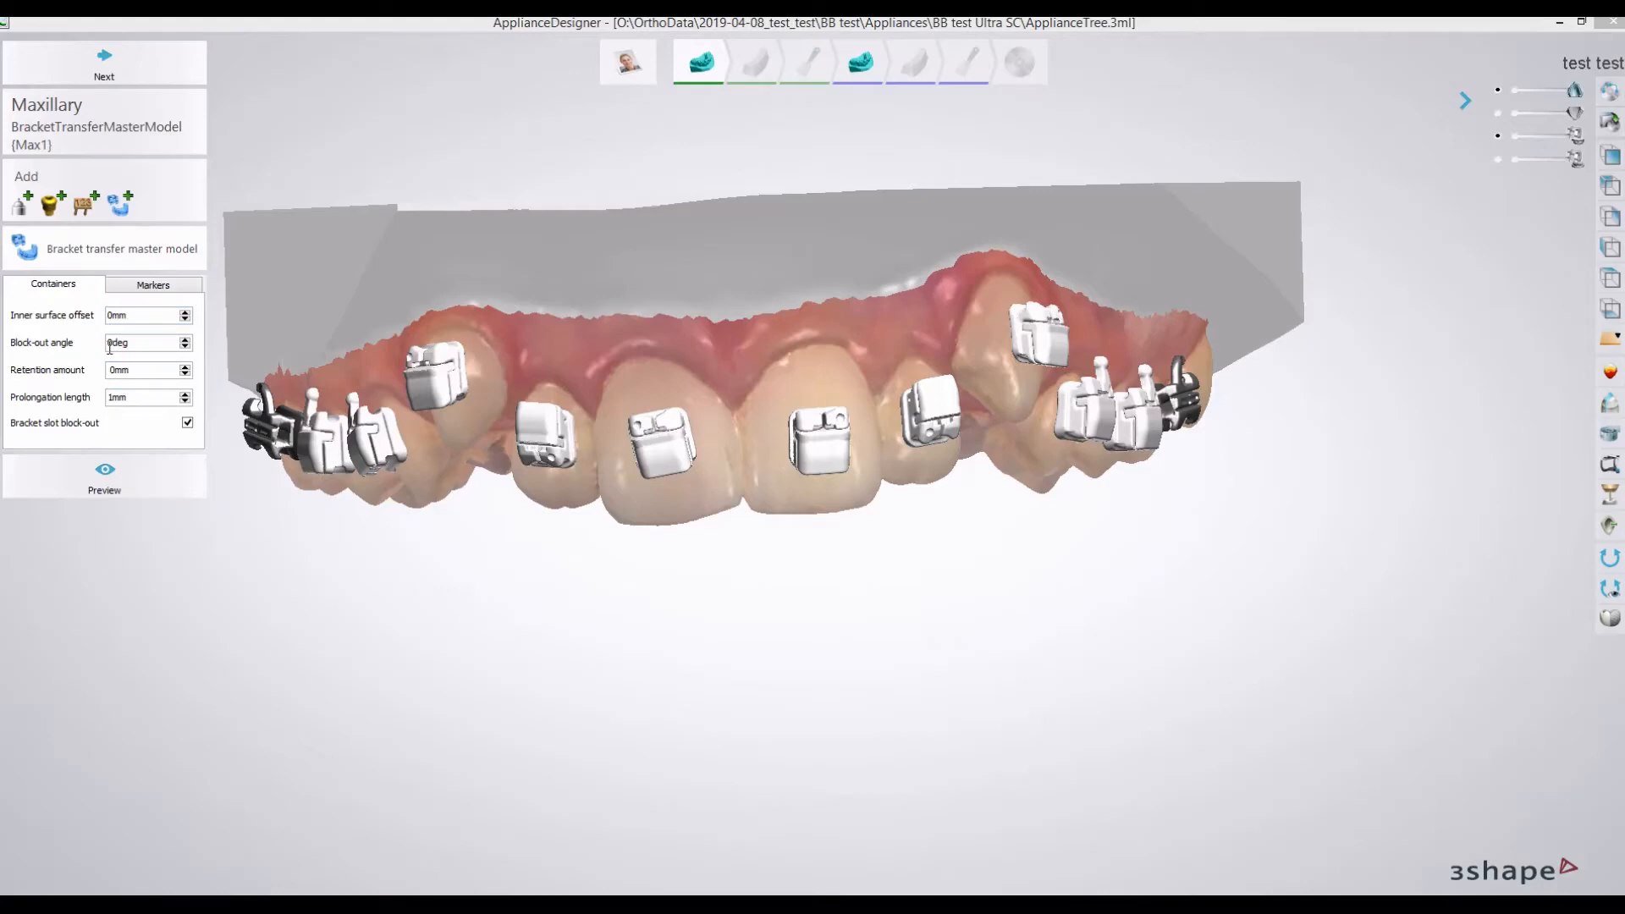
click(102, 68)
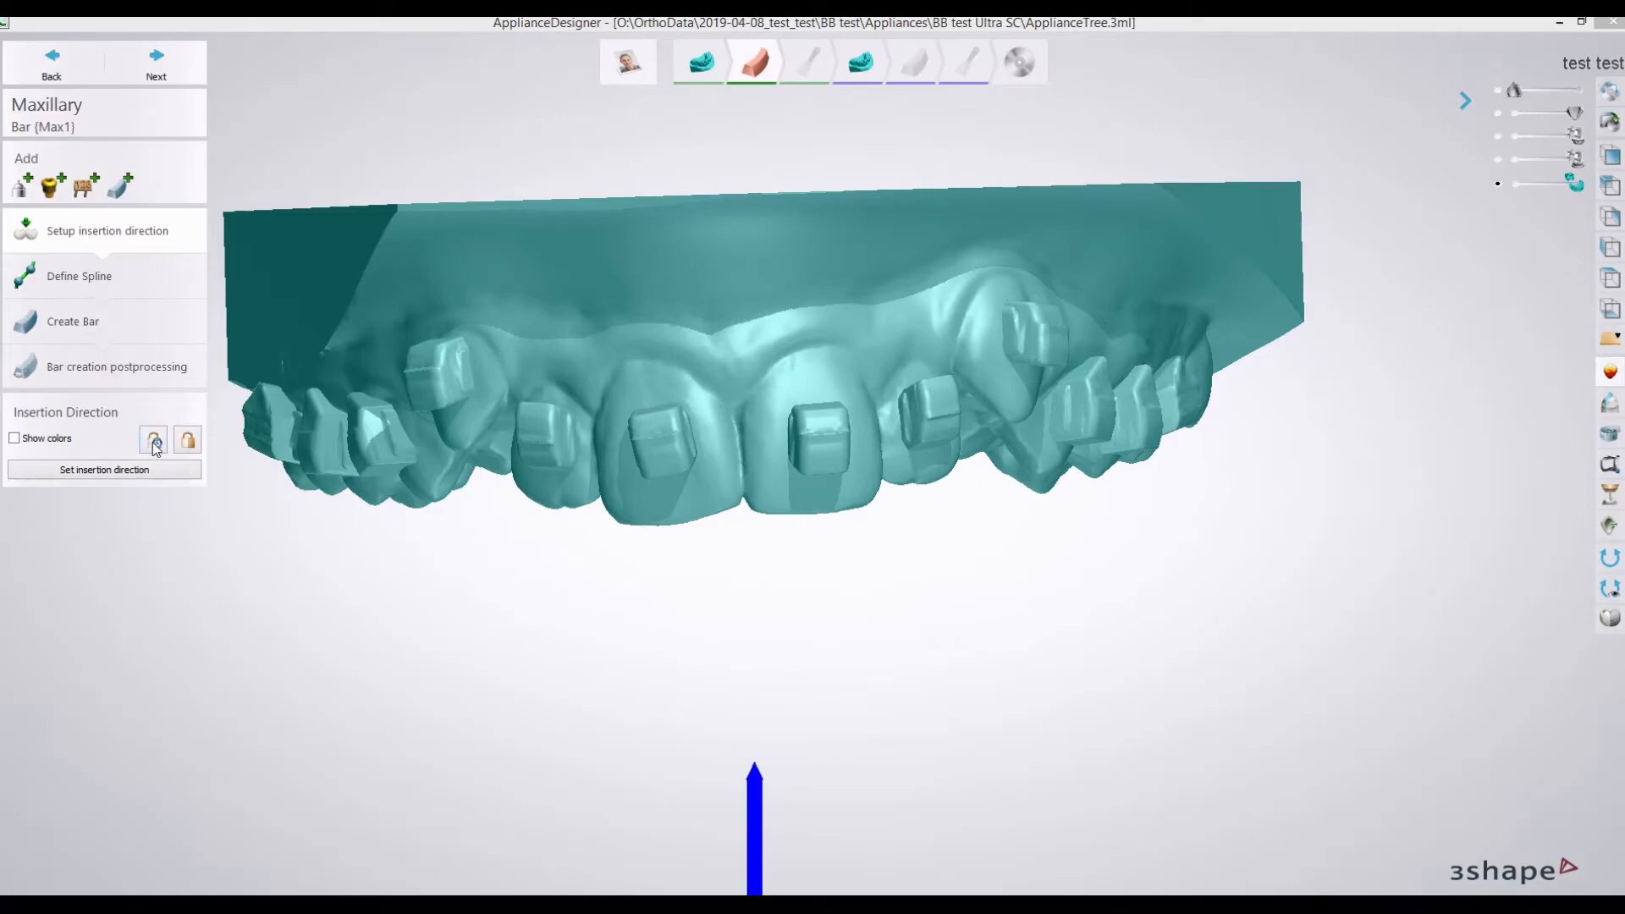
right_drag(480, 470, 557, 489)
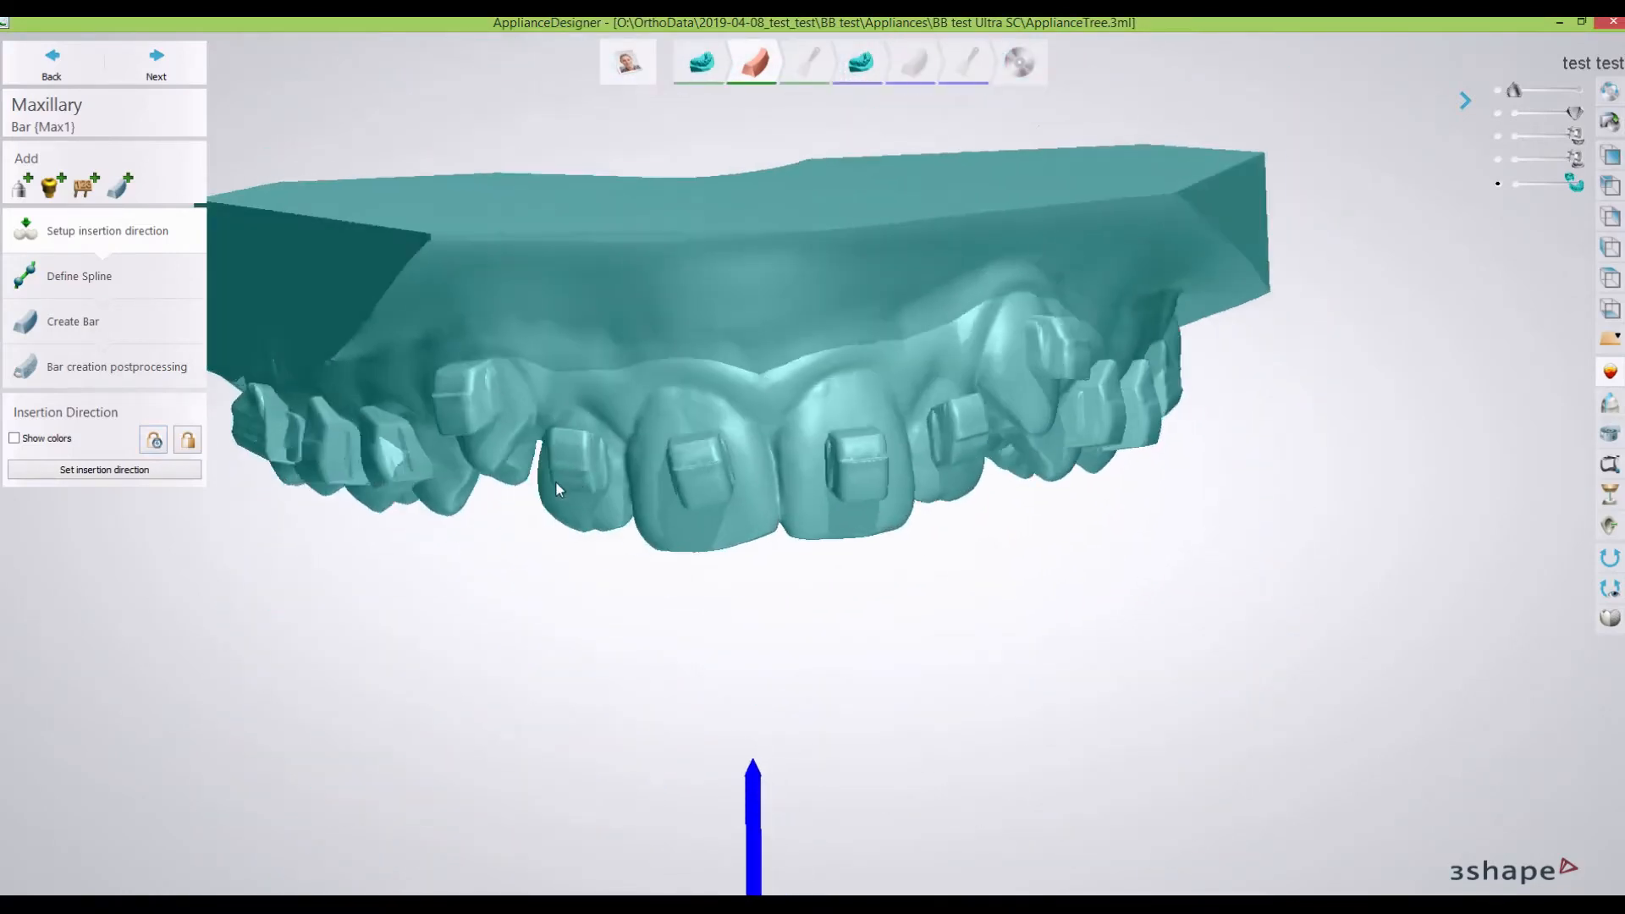
click(162, 62)
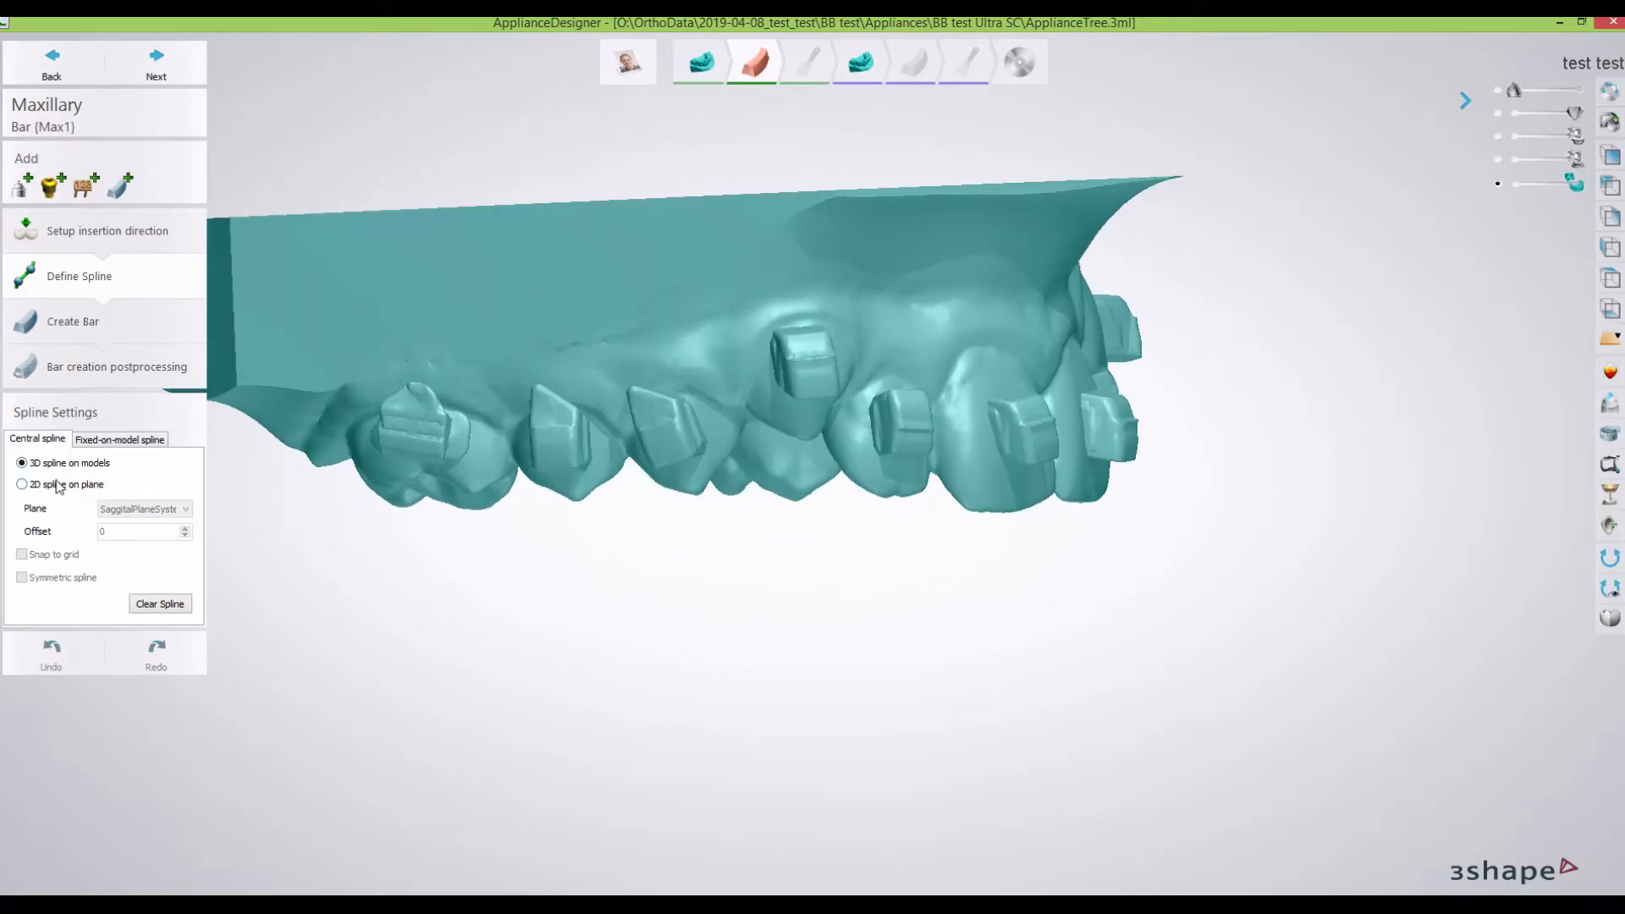
Place 3D spline points on the model along the brackets from behind the patient's right molar to the right canine.
click(331, 423)
click(440, 414)
click(531, 419)
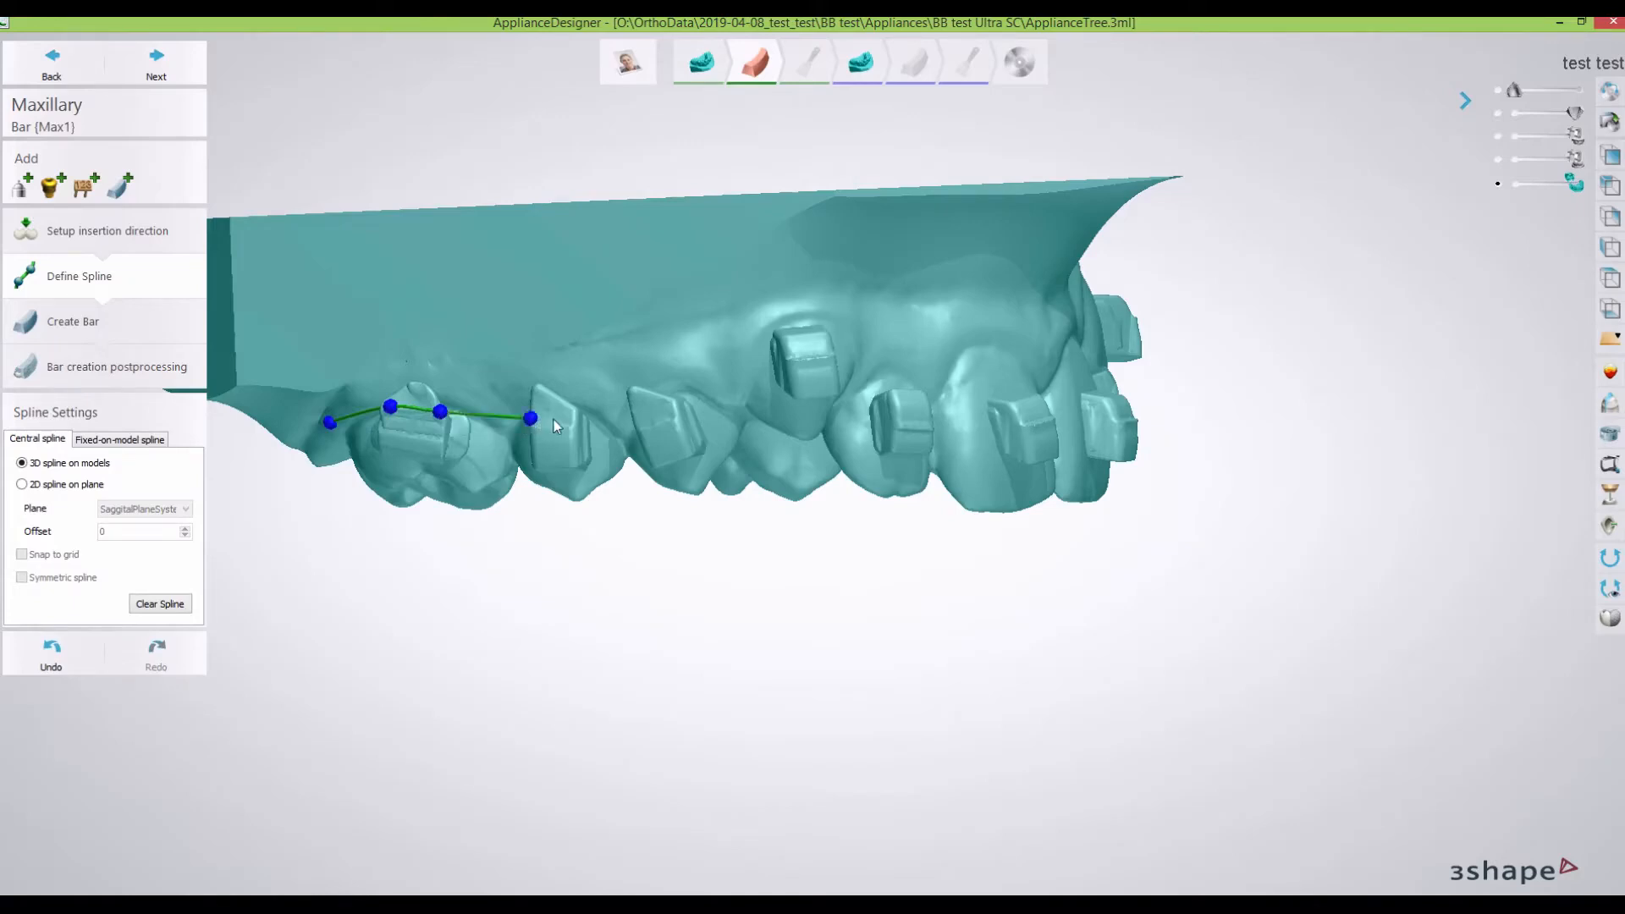
click(567, 417)
click(639, 421)
click(671, 412)
click(788, 344)
click(825, 340)
Continue the spline across the four upper incisors, placing two points at the gingival edge of each bracket.
right_drag(852, 396, 779, 397)
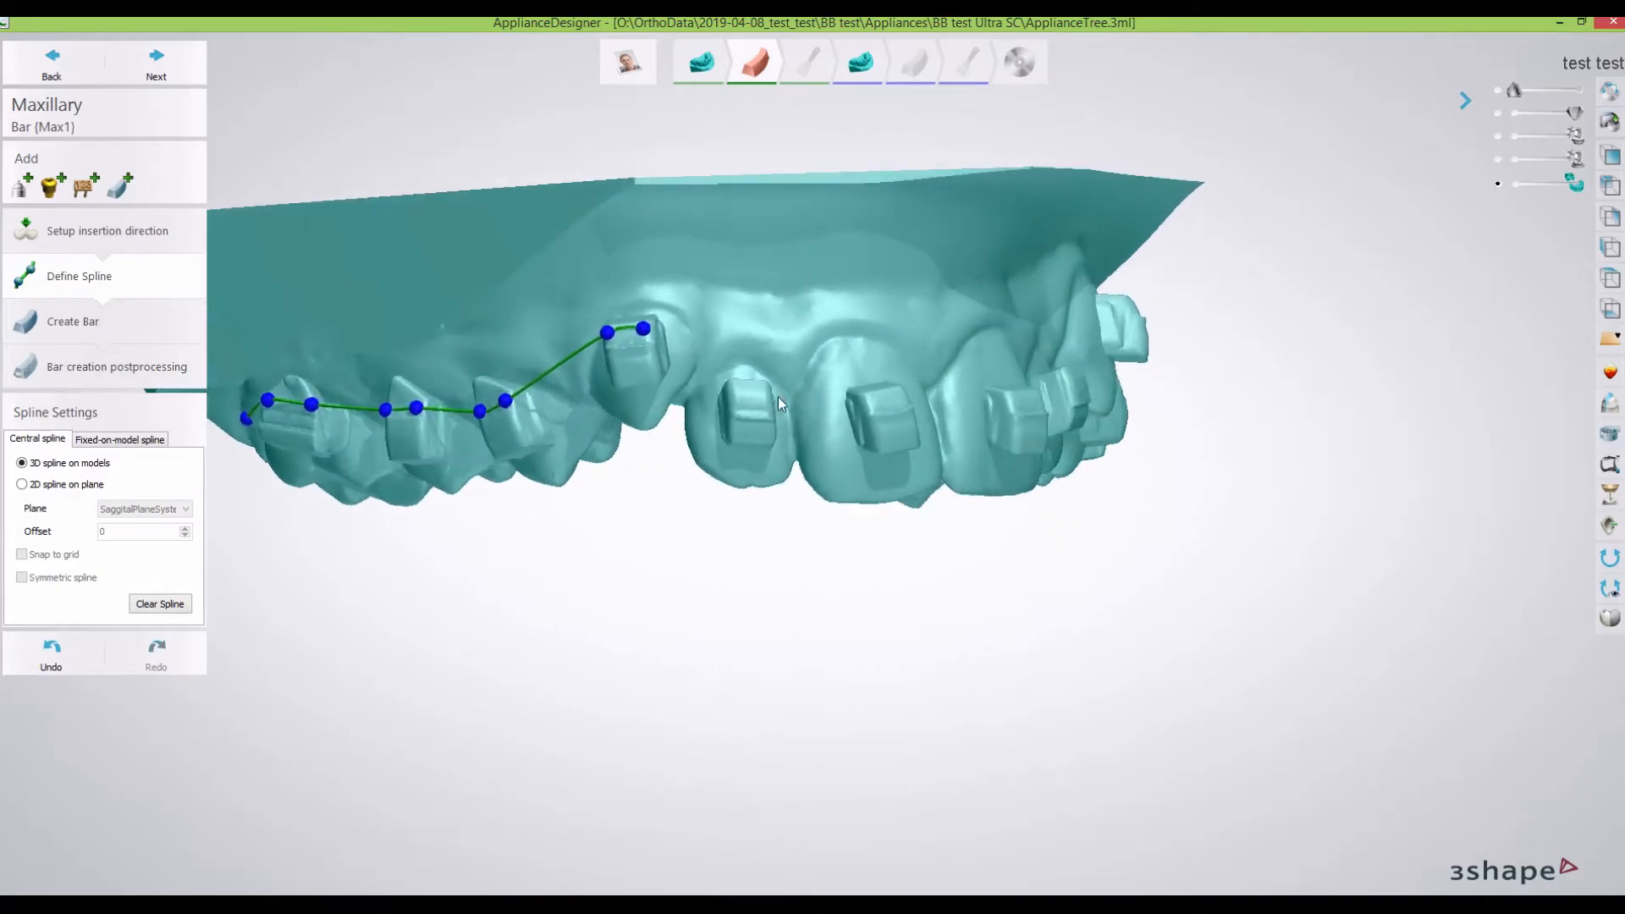
click(732, 391)
click(766, 394)
right_drag(897, 463, 858, 473)
click(702, 403)
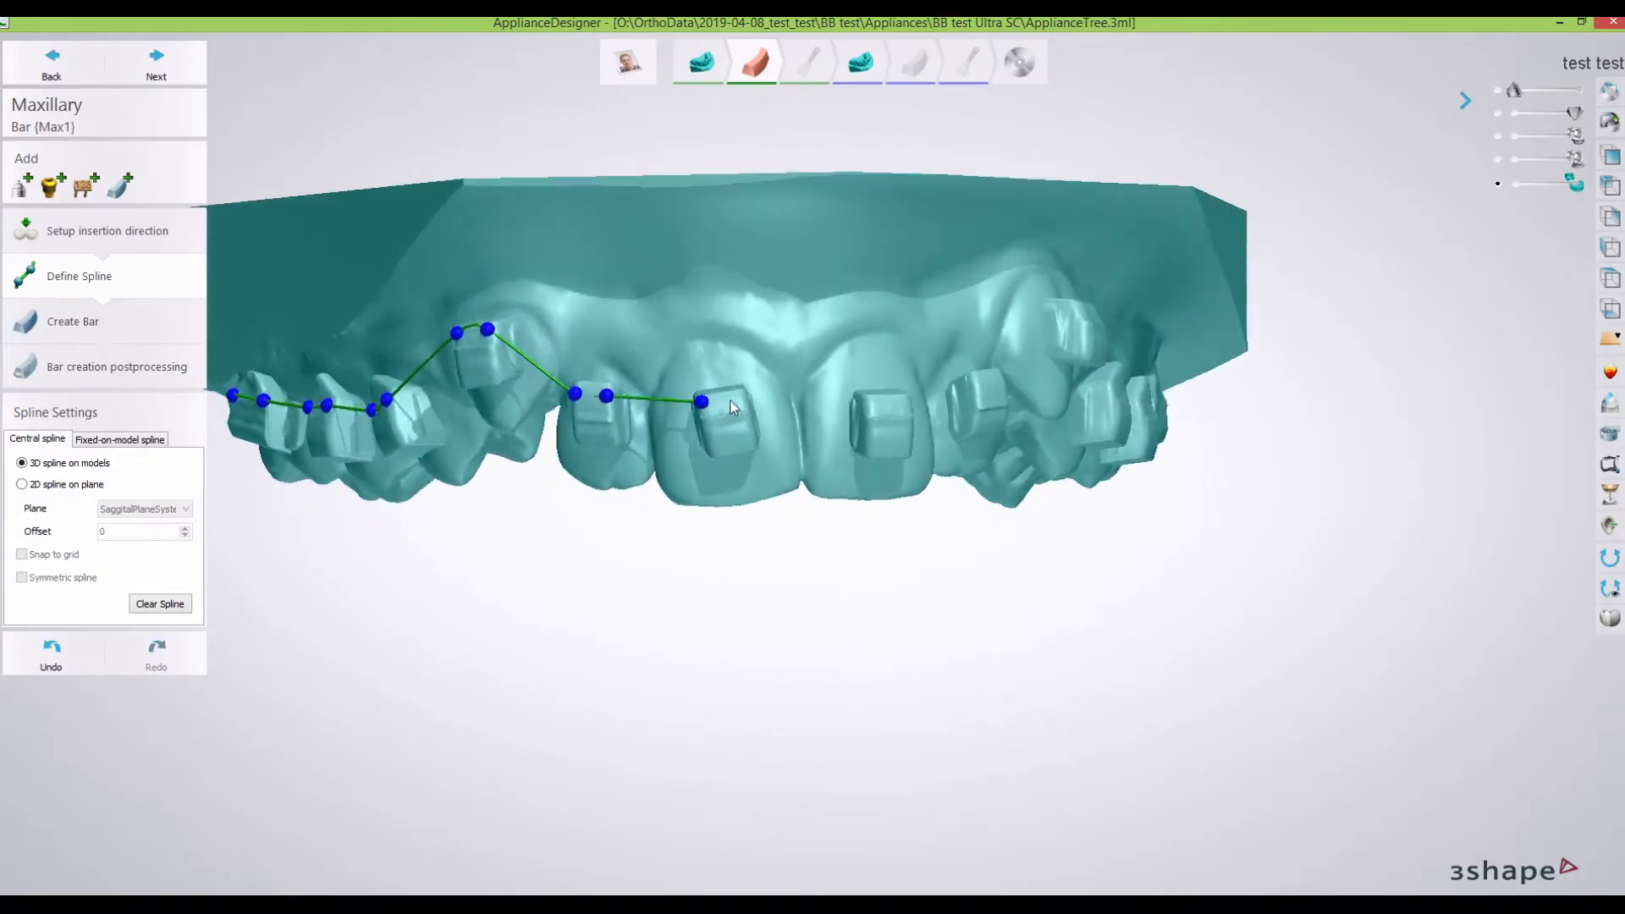
click(741, 398)
click(868, 402)
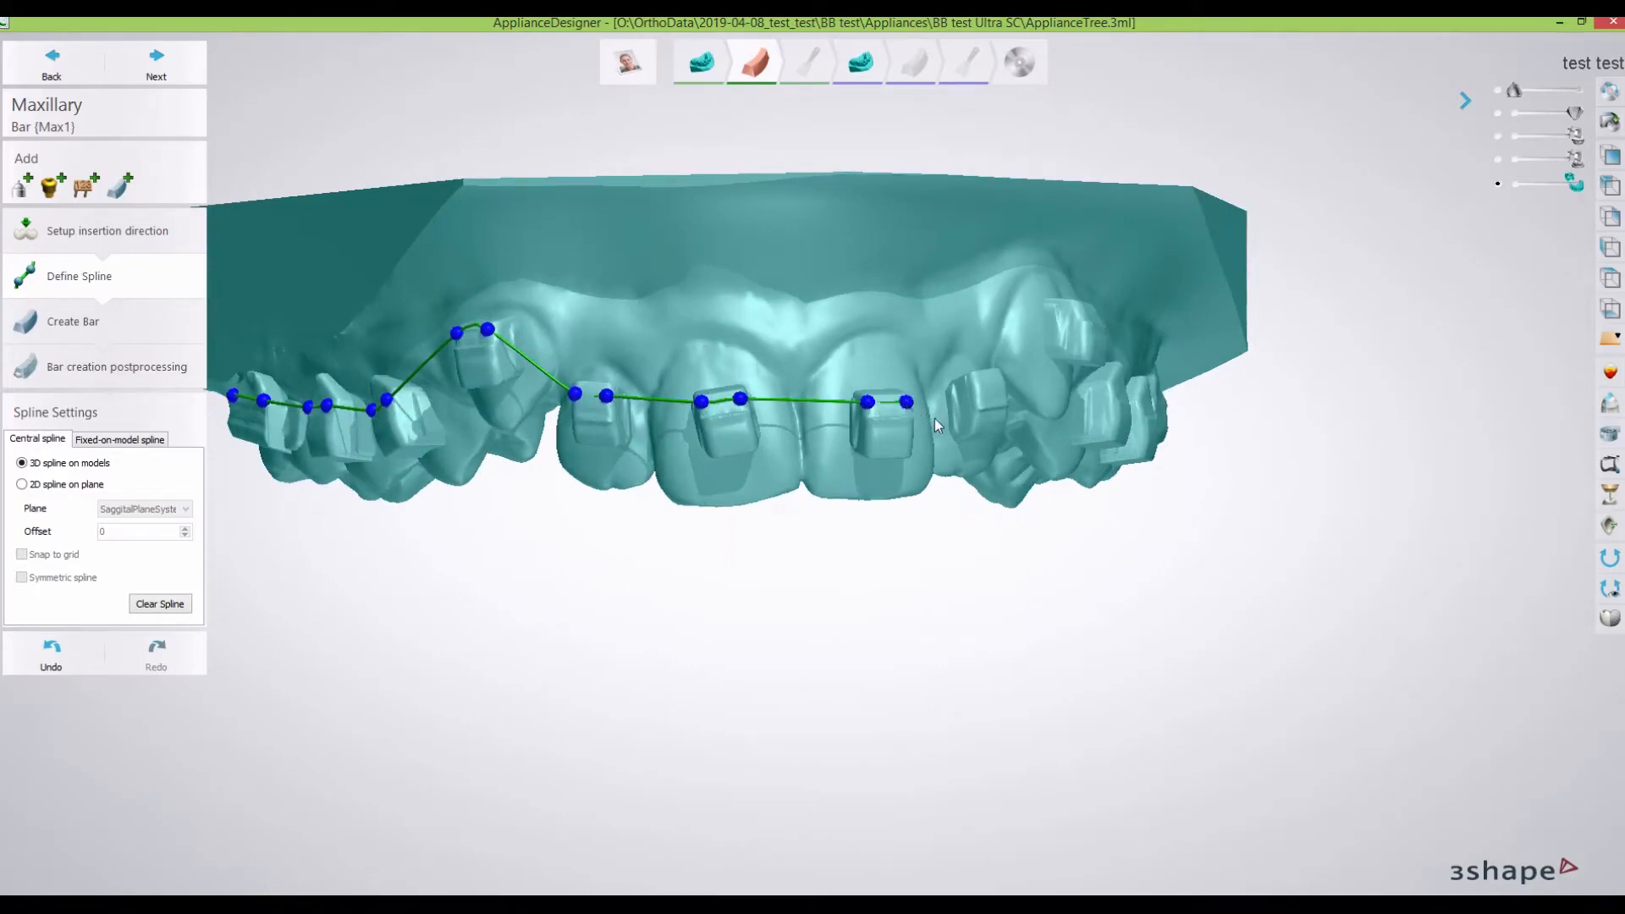
right_drag(937, 425, 805, 404)
click(789, 391)
click(825, 389)
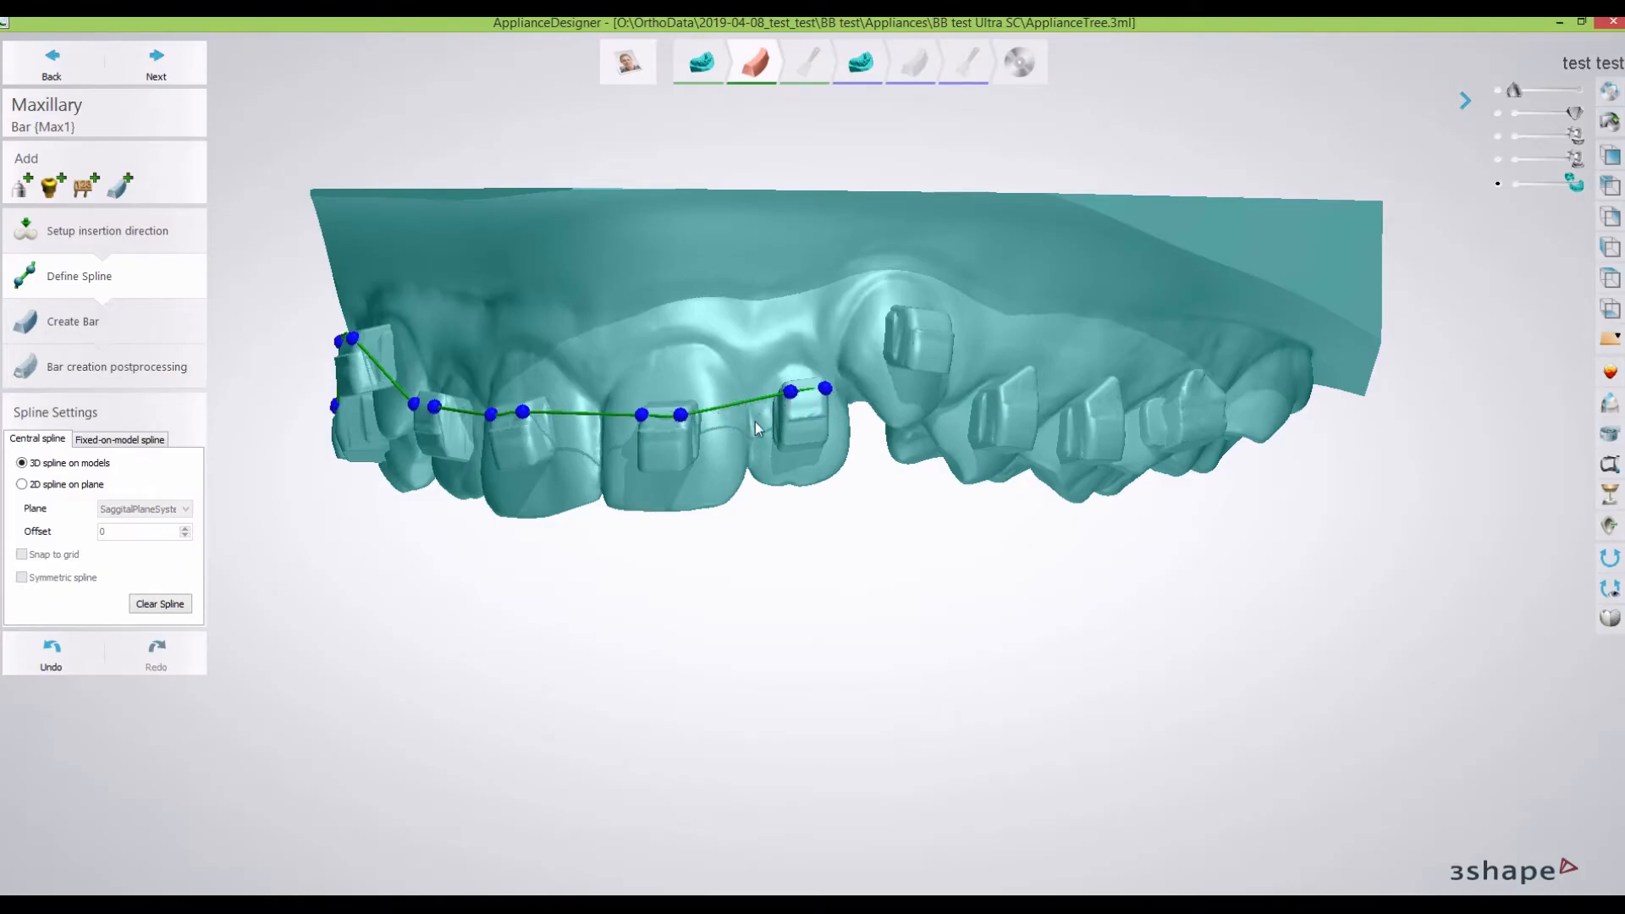
Extend the spline over the left canine, premolar and molar brackets, ending on the unbracketed last molar.
click(912, 317)
click(946, 317)
click(1005, 395)
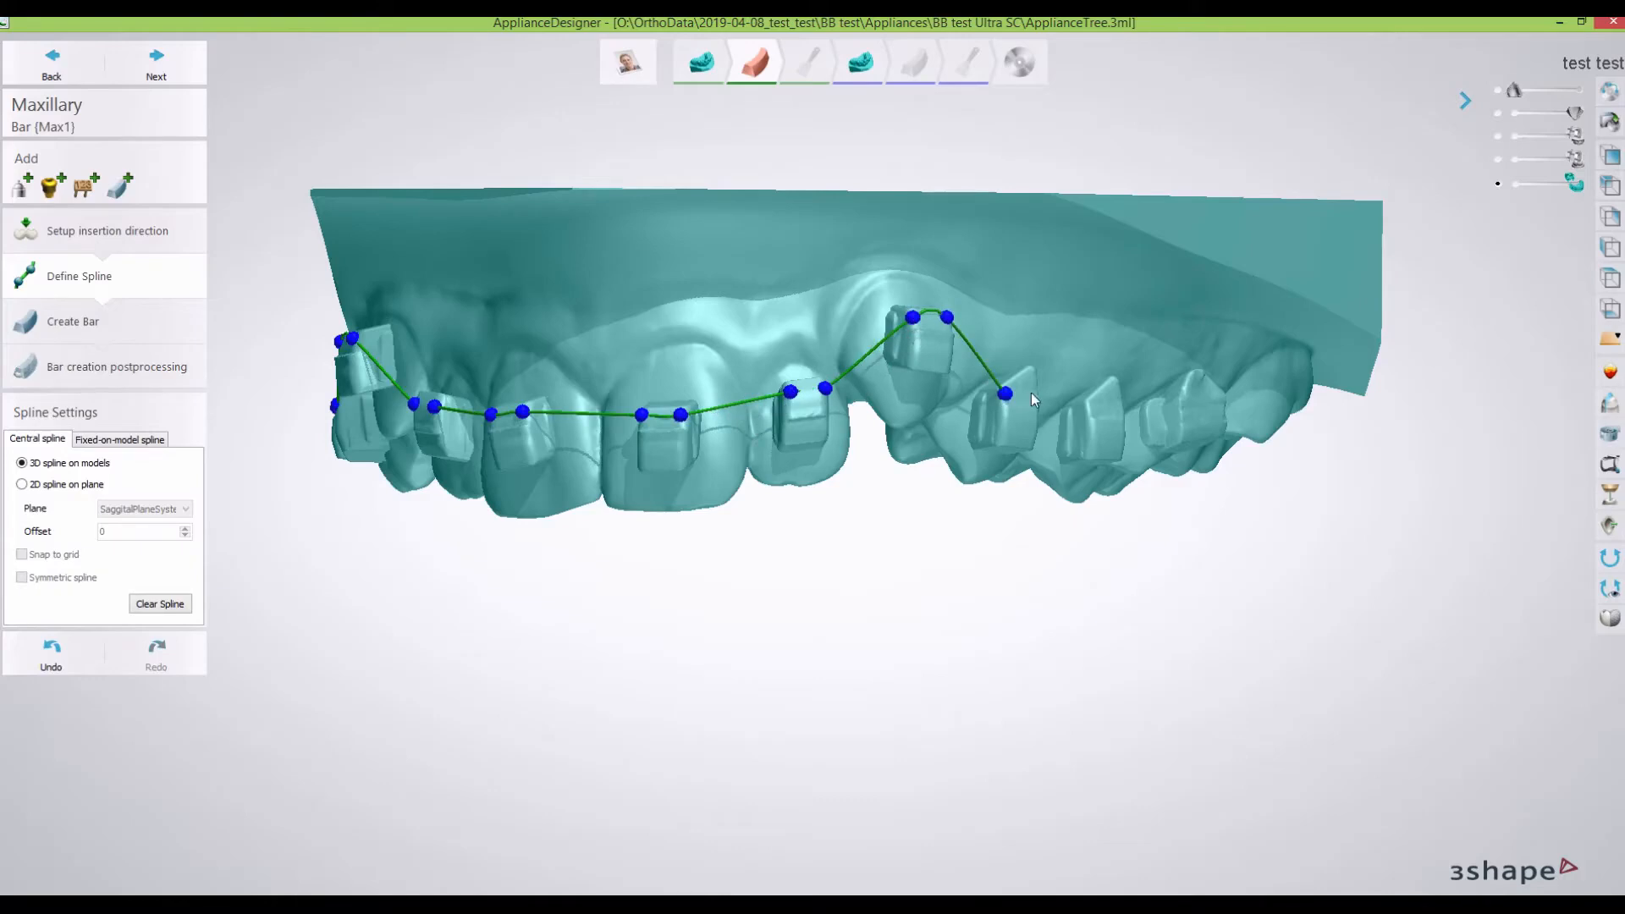
click(1034, 393)
right_drag(1043, 415, 866, 417)
click(863, 421)
click(898, 420)
click(999, 418)
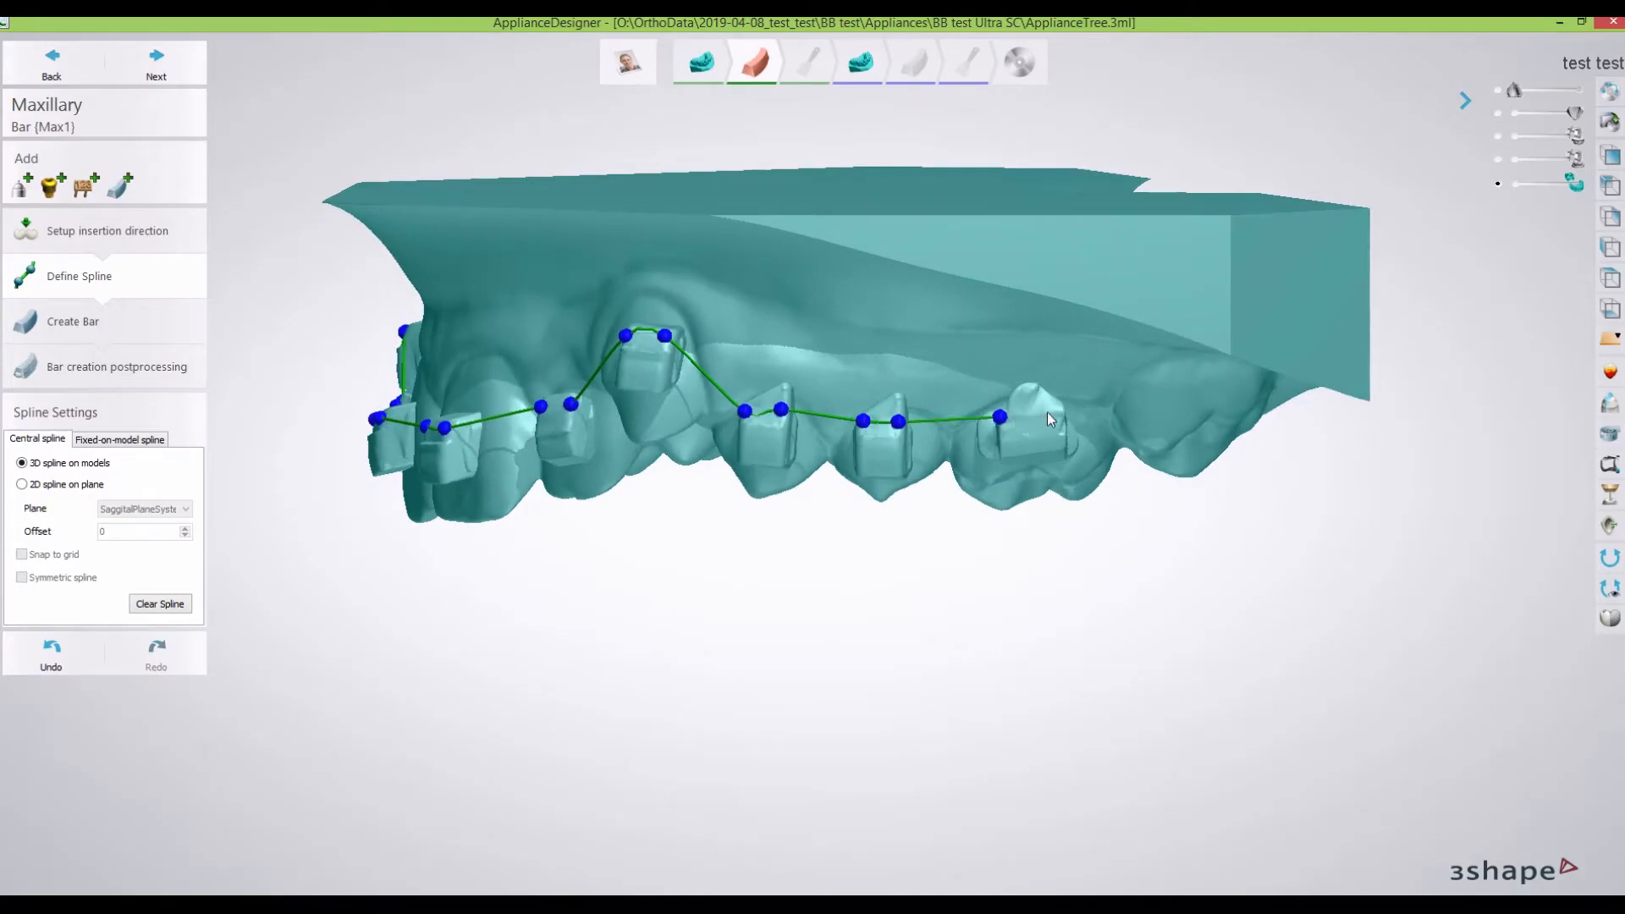
click(1136, 396)
Generate the maxillary bar from the spline and make it semi-transparent so the teeth show through.
right_drag(1194, 442, 1254, 312)
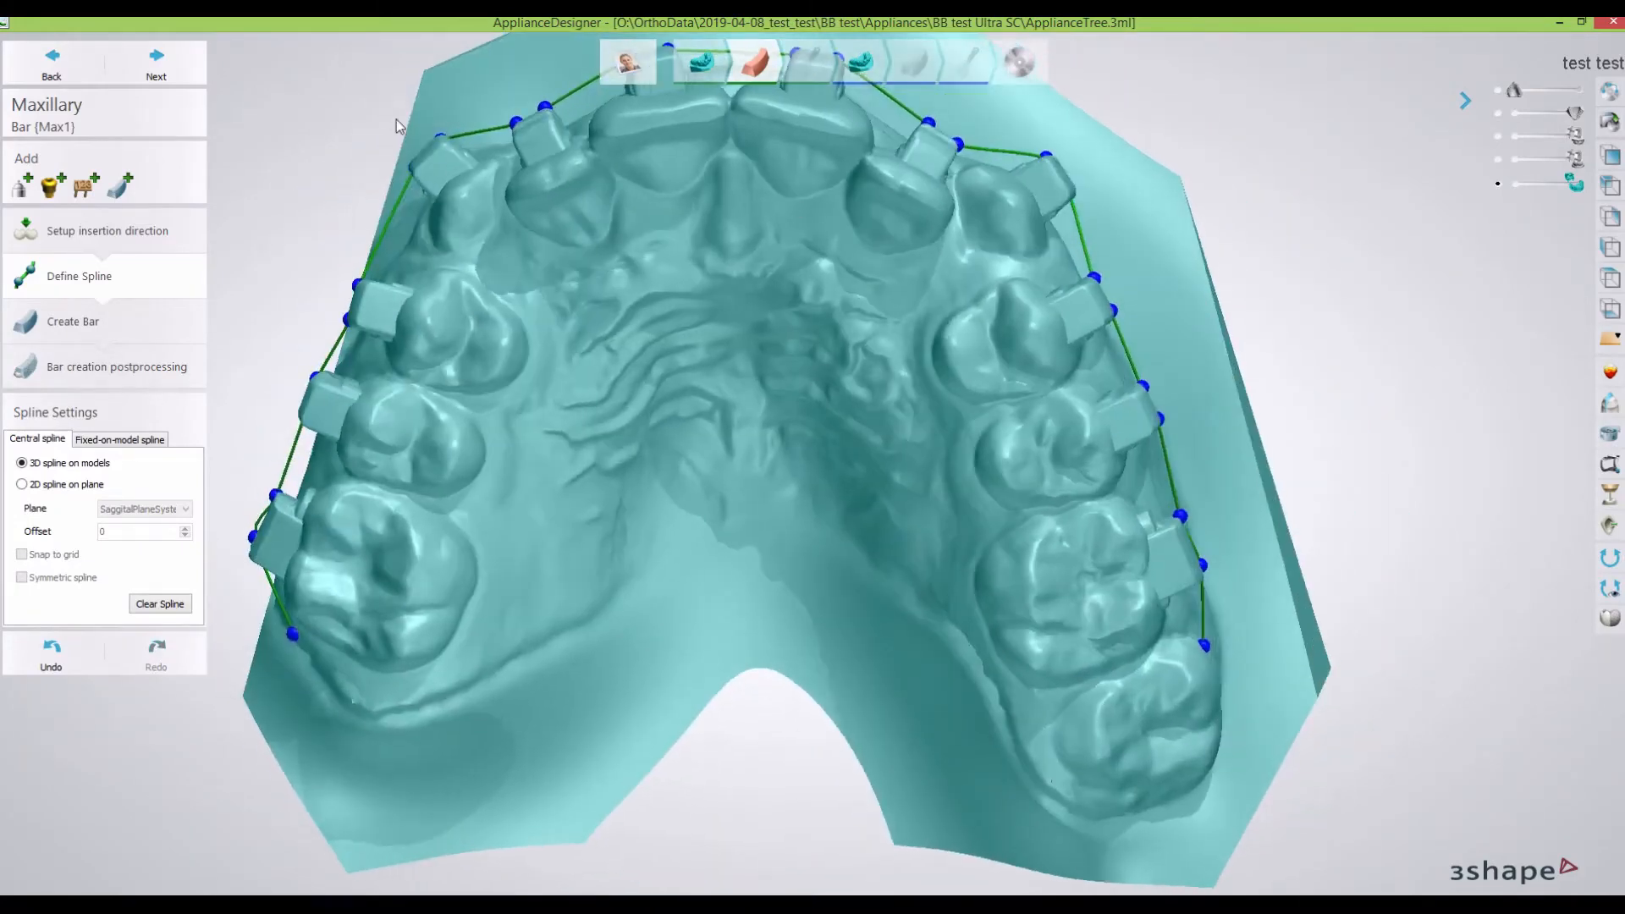
click(161, 74)
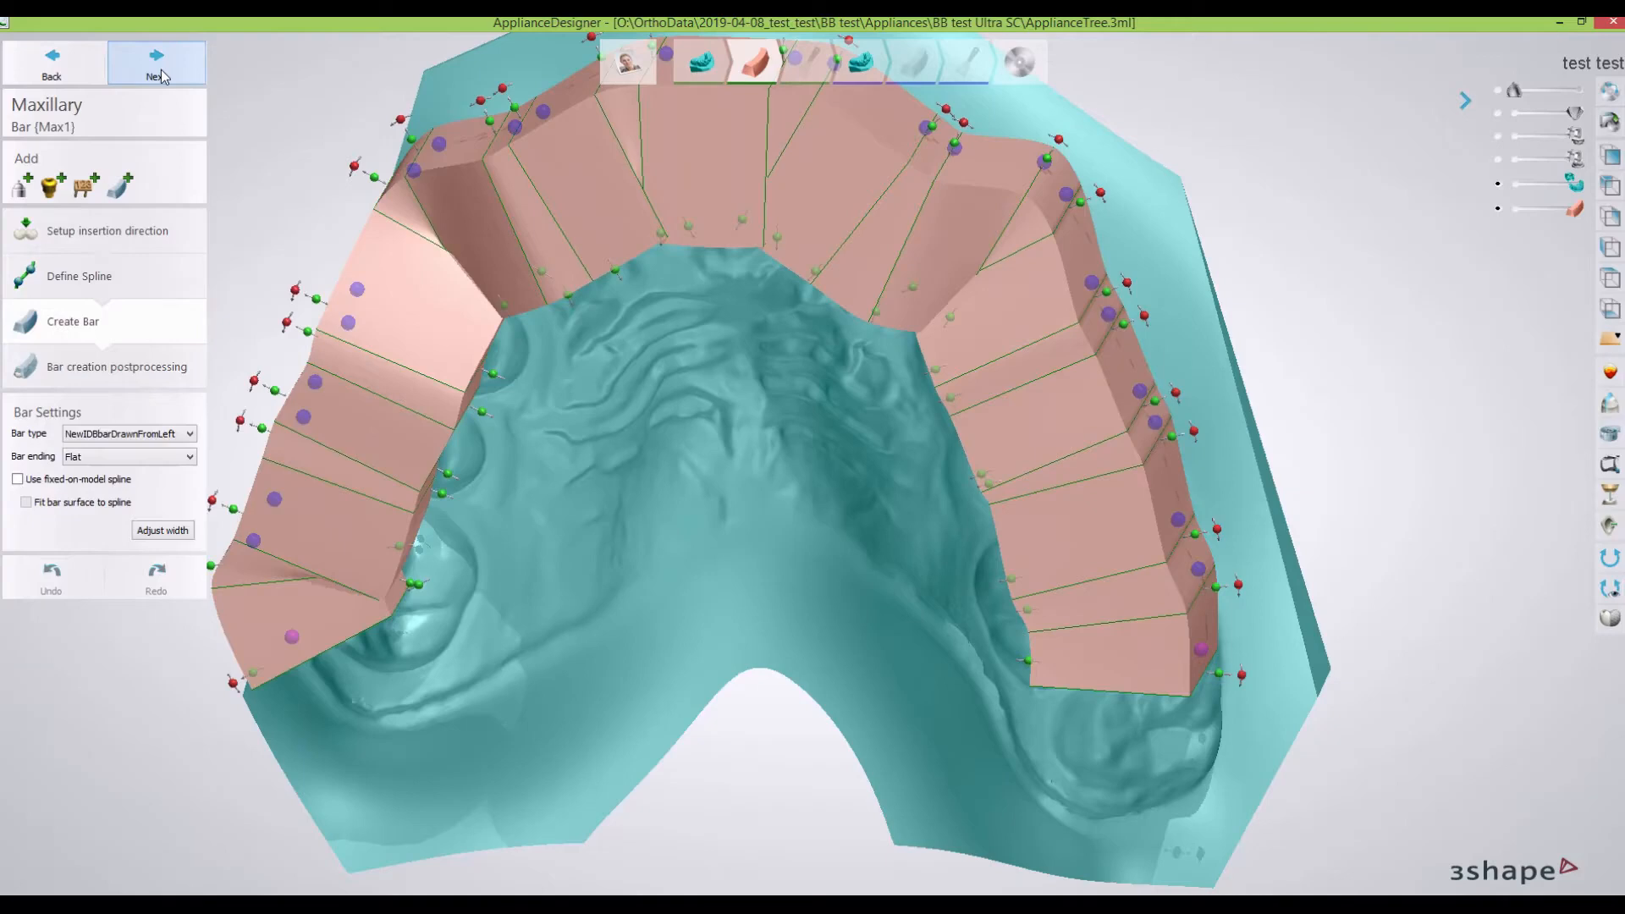
scroll(587, 383, down, 4)
right_drag(588, 383, 623, 379)
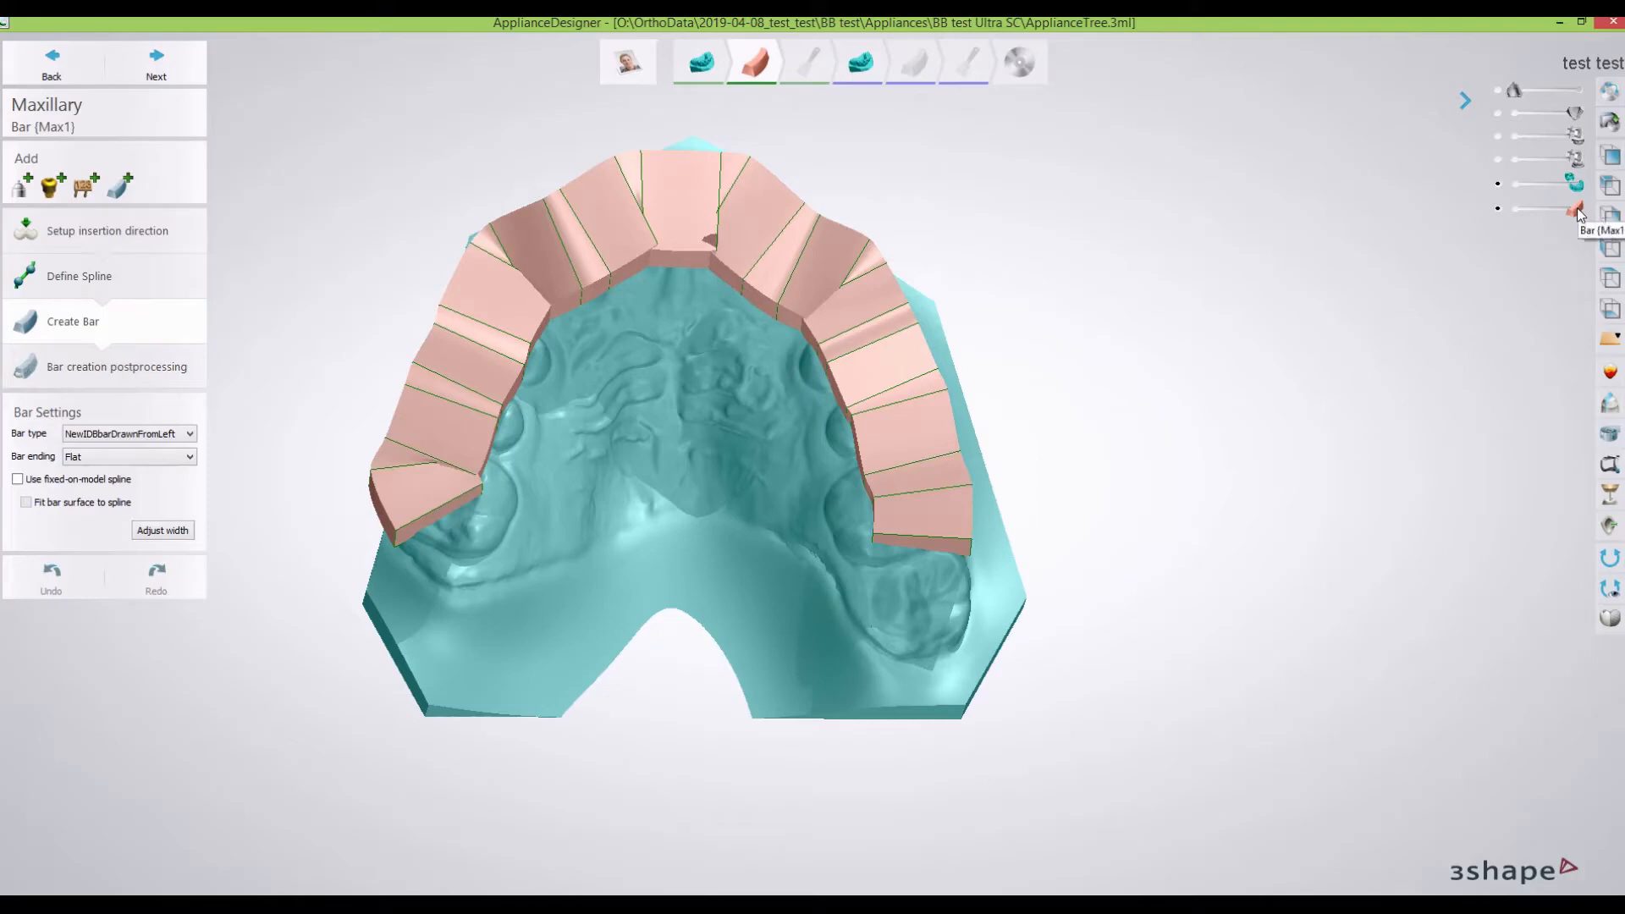
drag(1574, 210, 1546, 221)
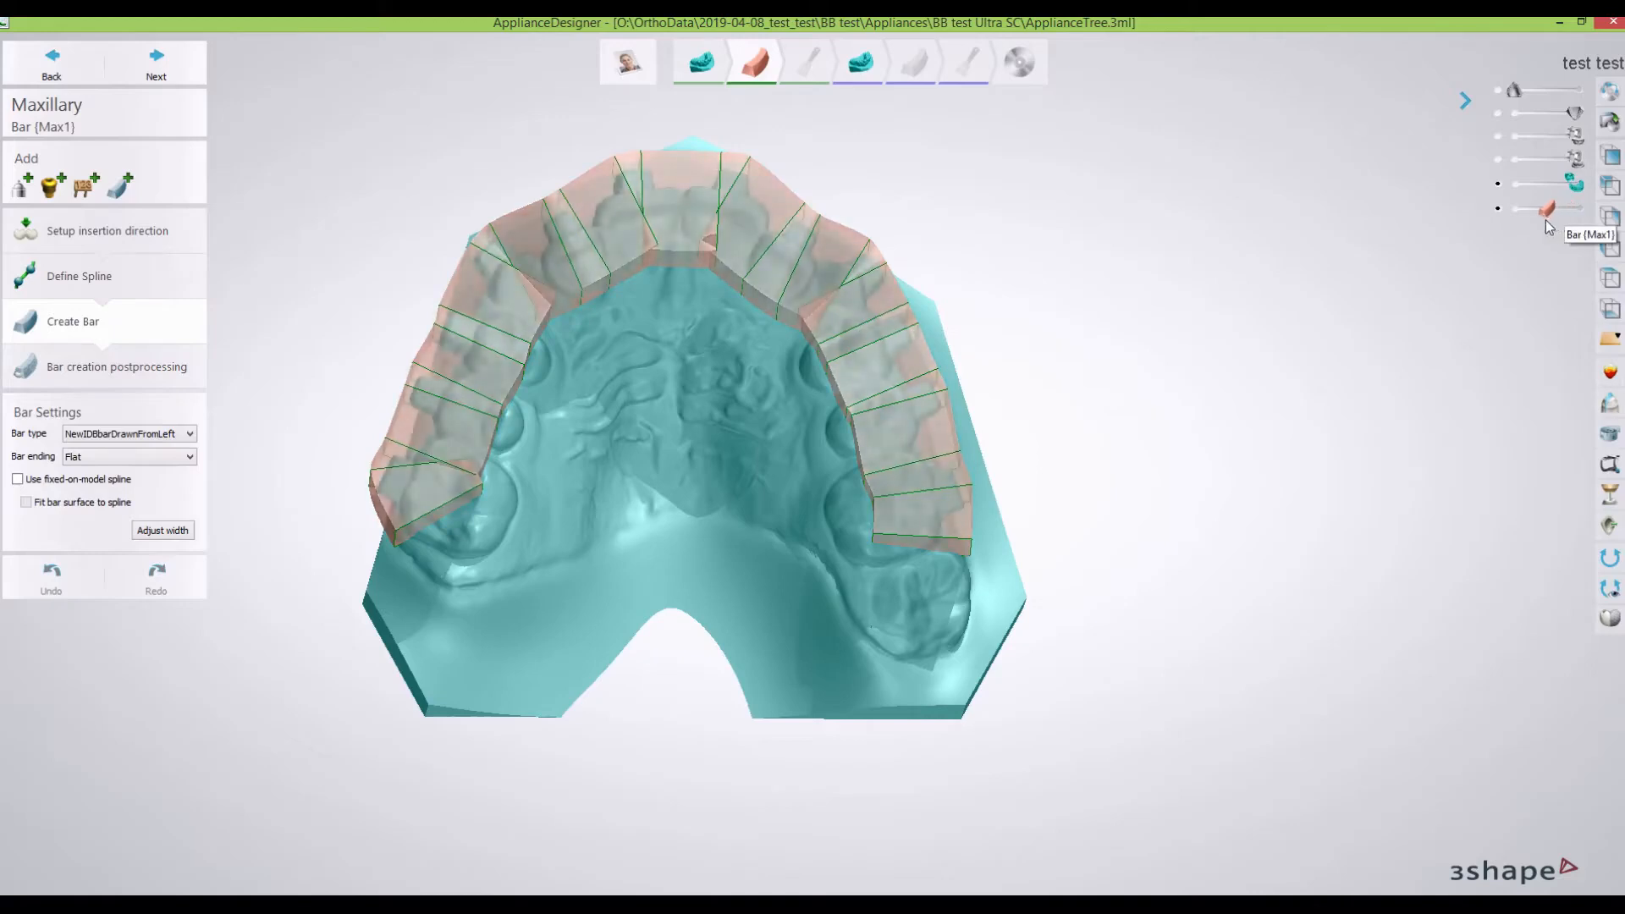
right_drag(1170, 326, 1163, 339)
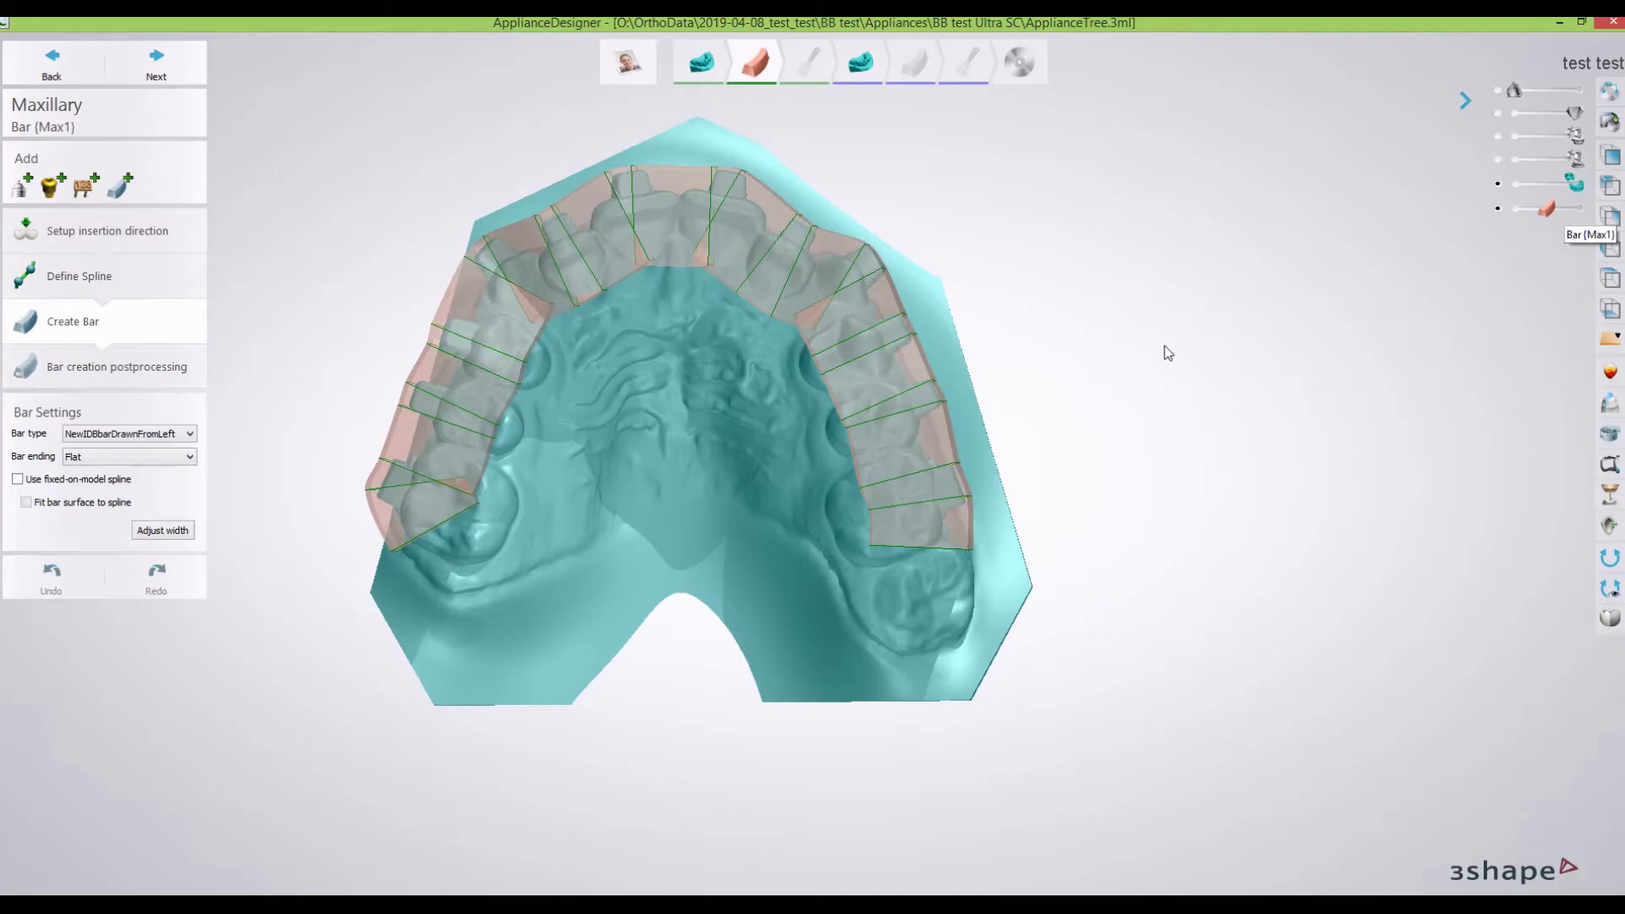
Rotate the bar sections at the incisors, both canines and the right molar so their cross lines no longer overlap.
mouse_move(926, 349)
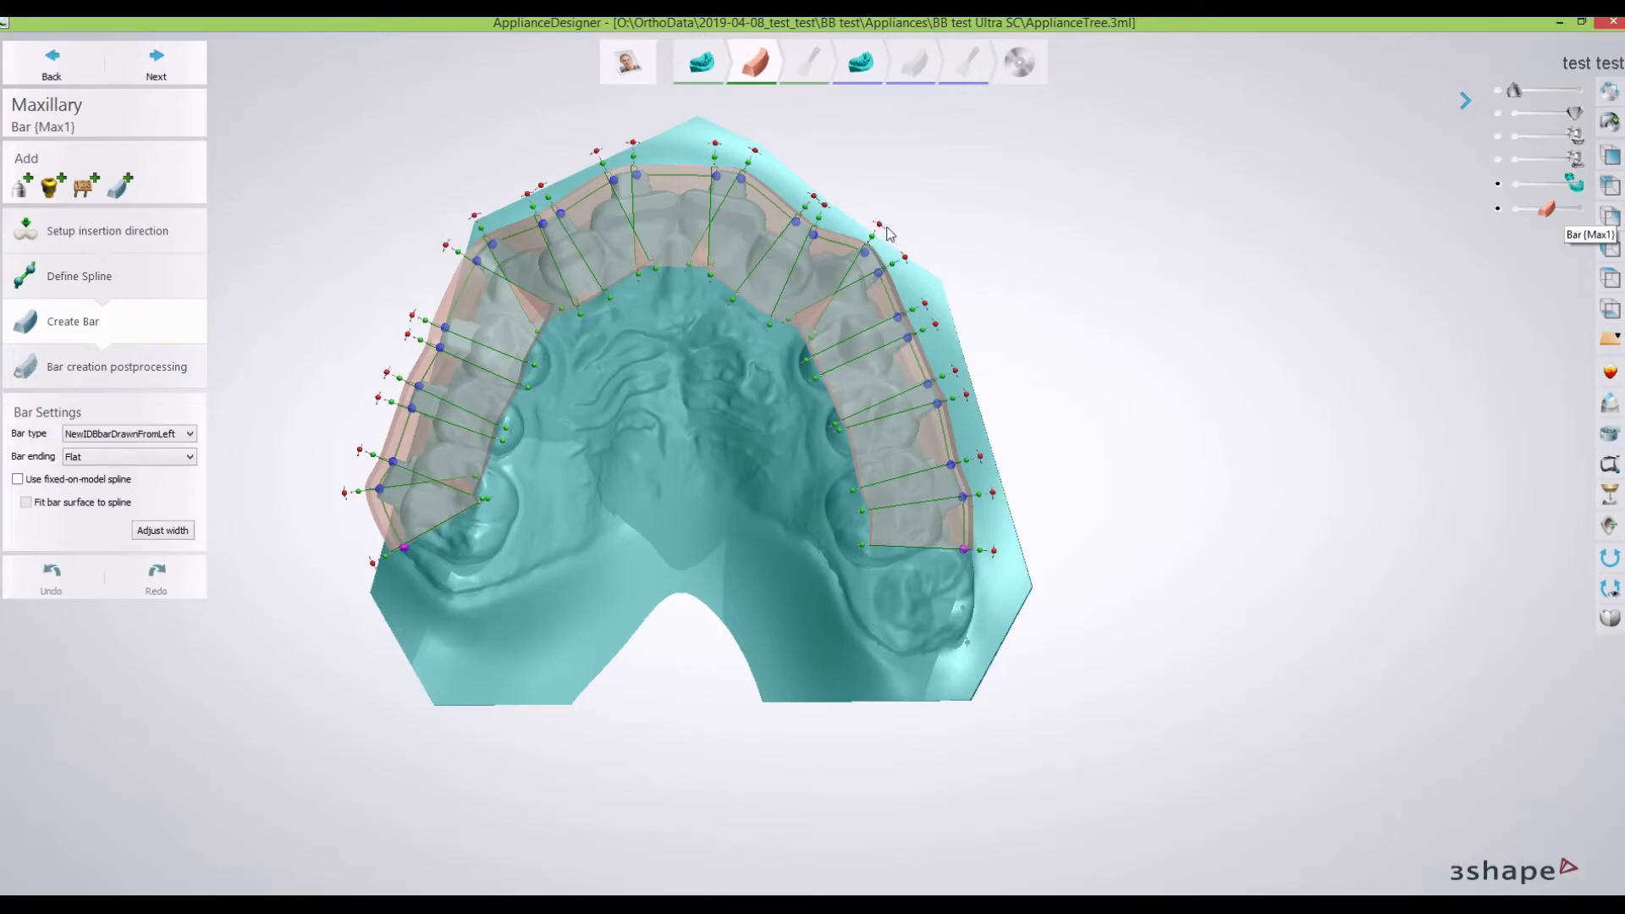
drag(879, 224, 886, 234)
drag(755, 158, 744, 160)
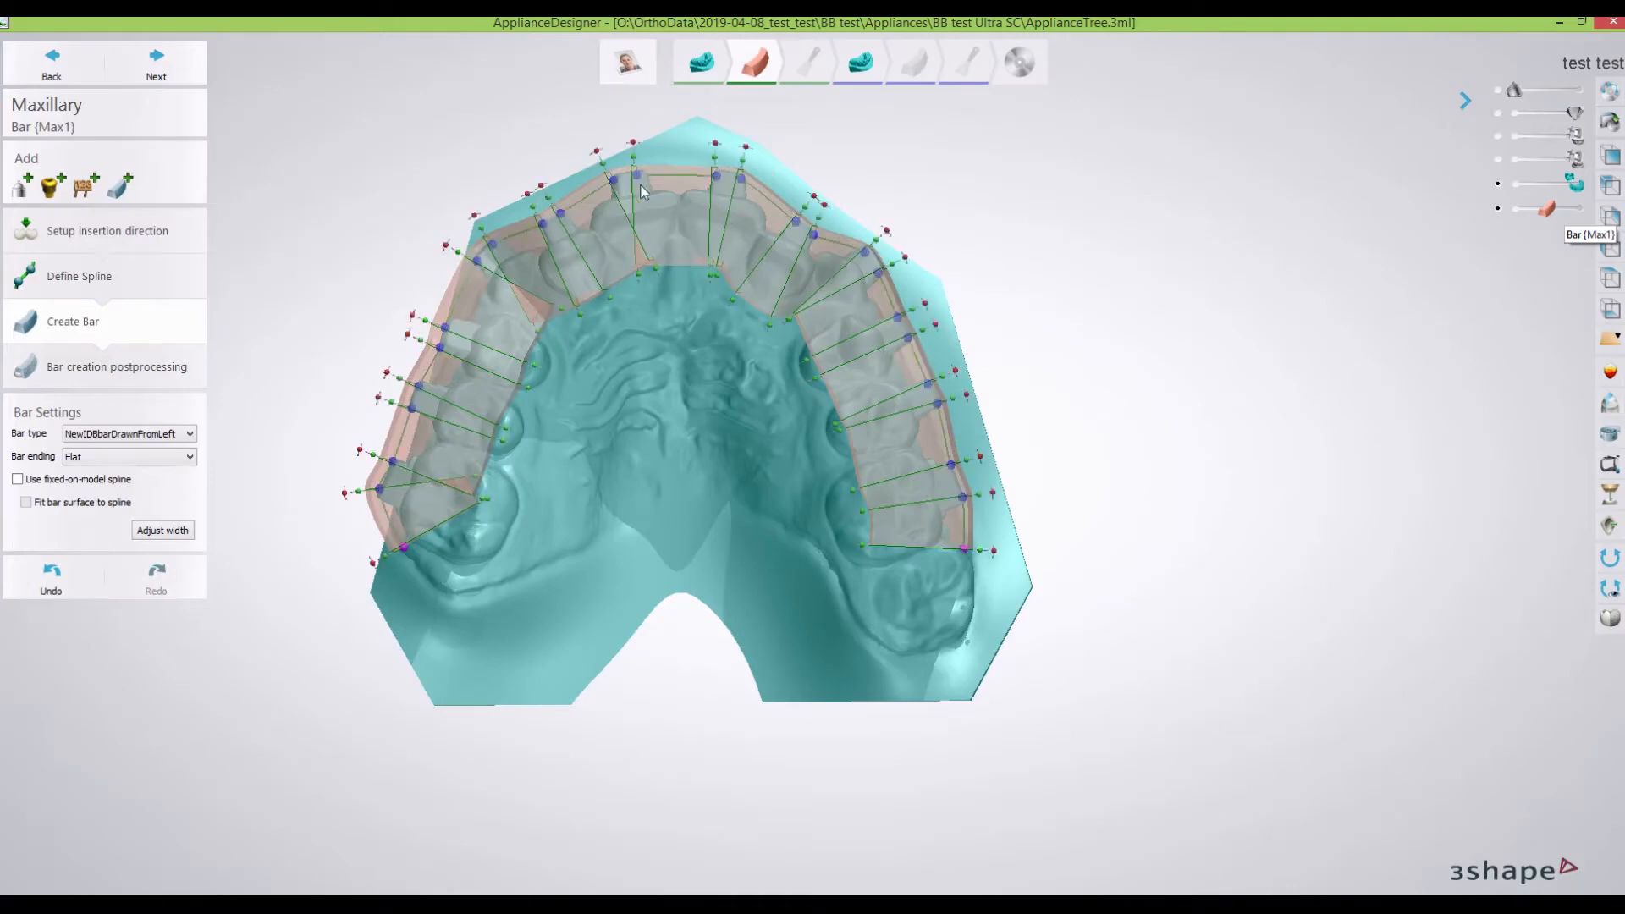
drag(596, 151, 609, 148)
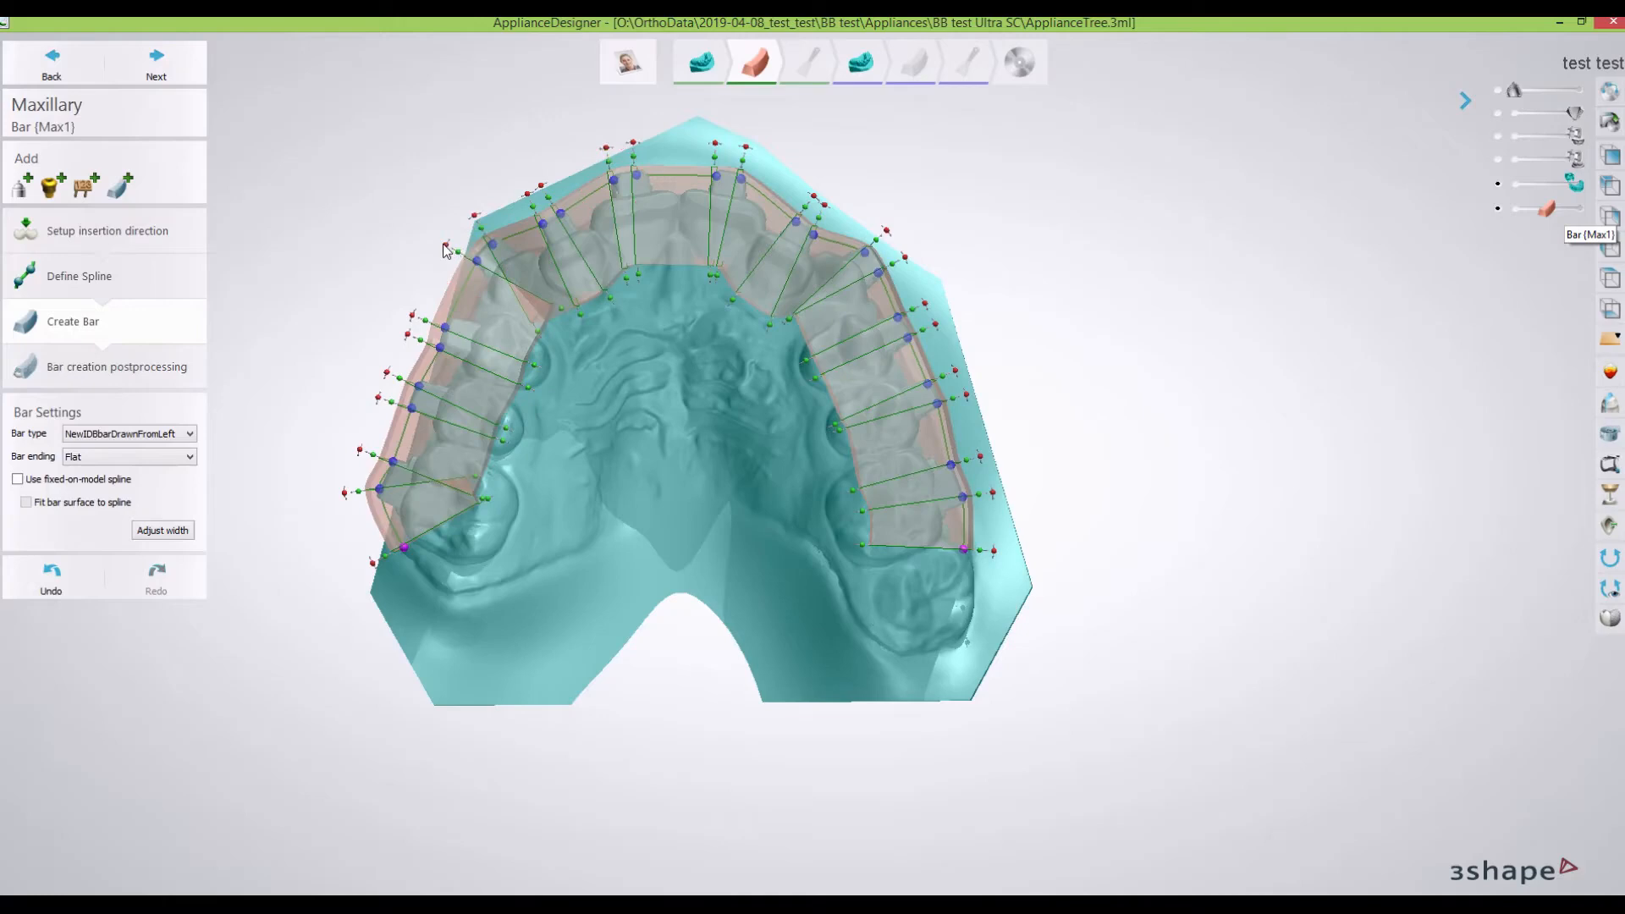
drag(450, 253, 455, 243)
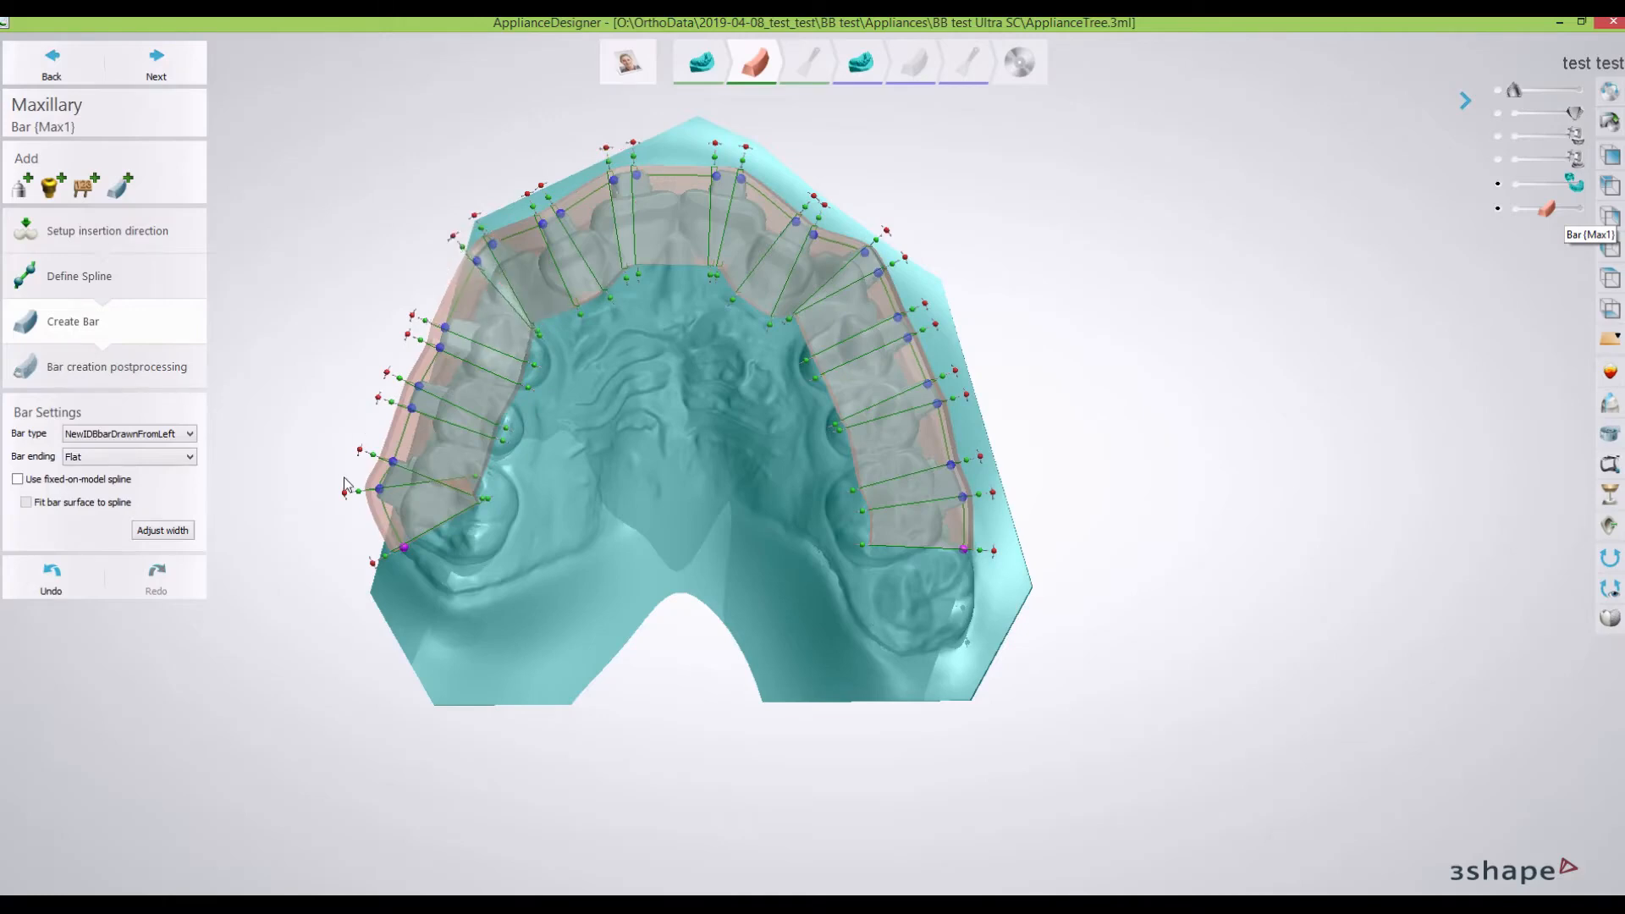
drag(354, 500, 355, 487)
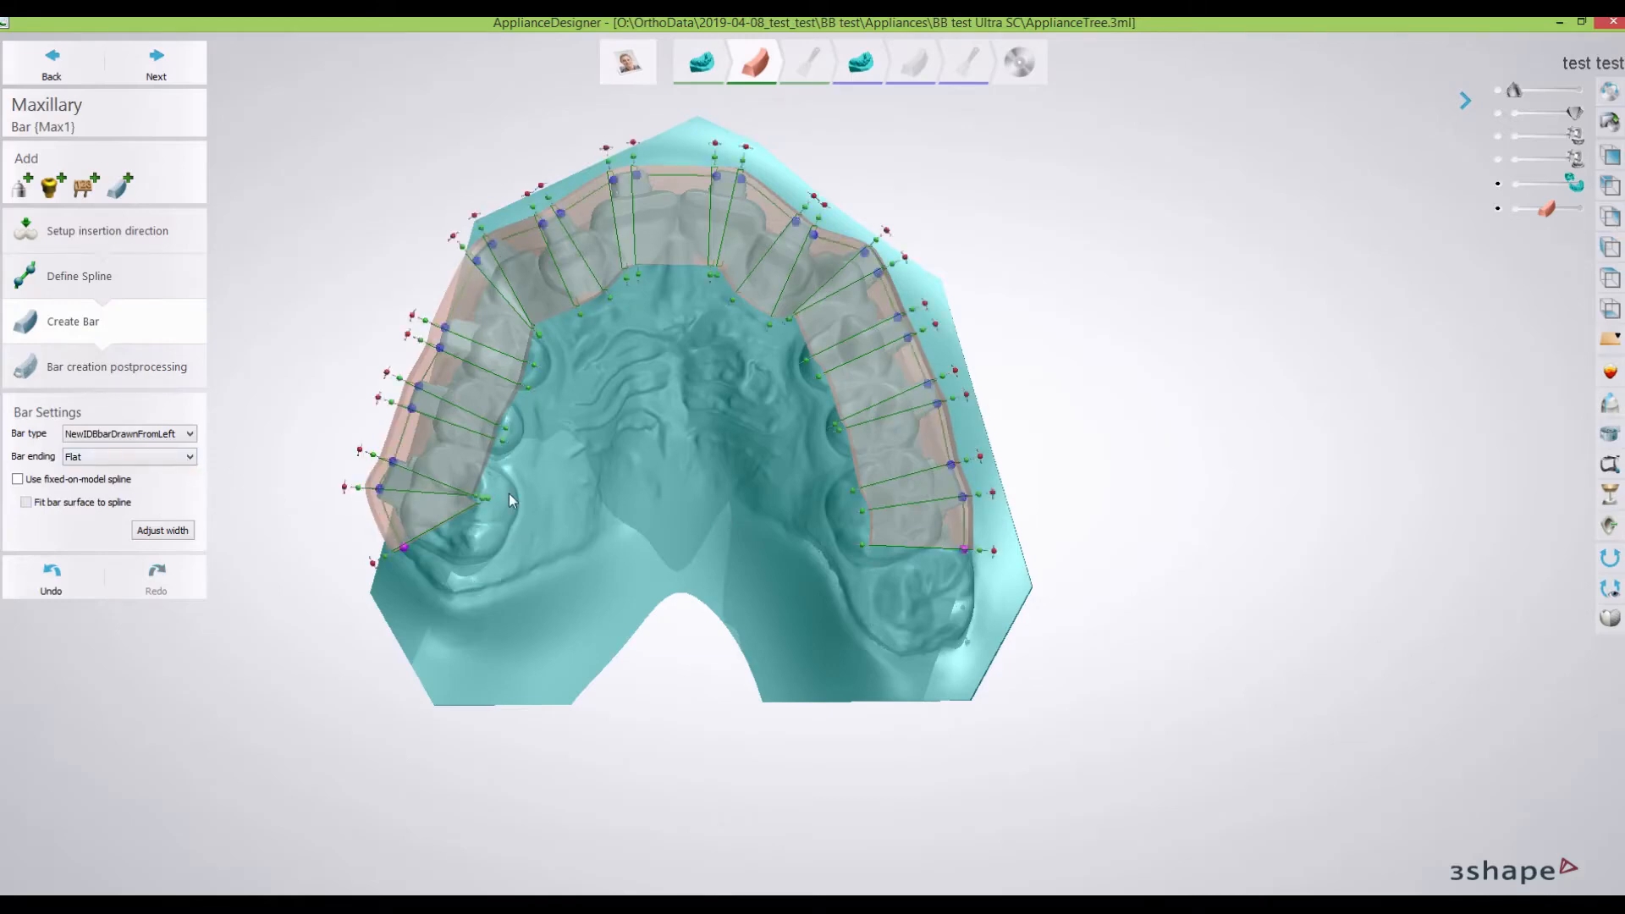
Try the NewIDBbarDrawnFromRight bar type and switch back to NewIDBbarDrawnFromLeft, keeping the flat bar ending.
click(190, 459)
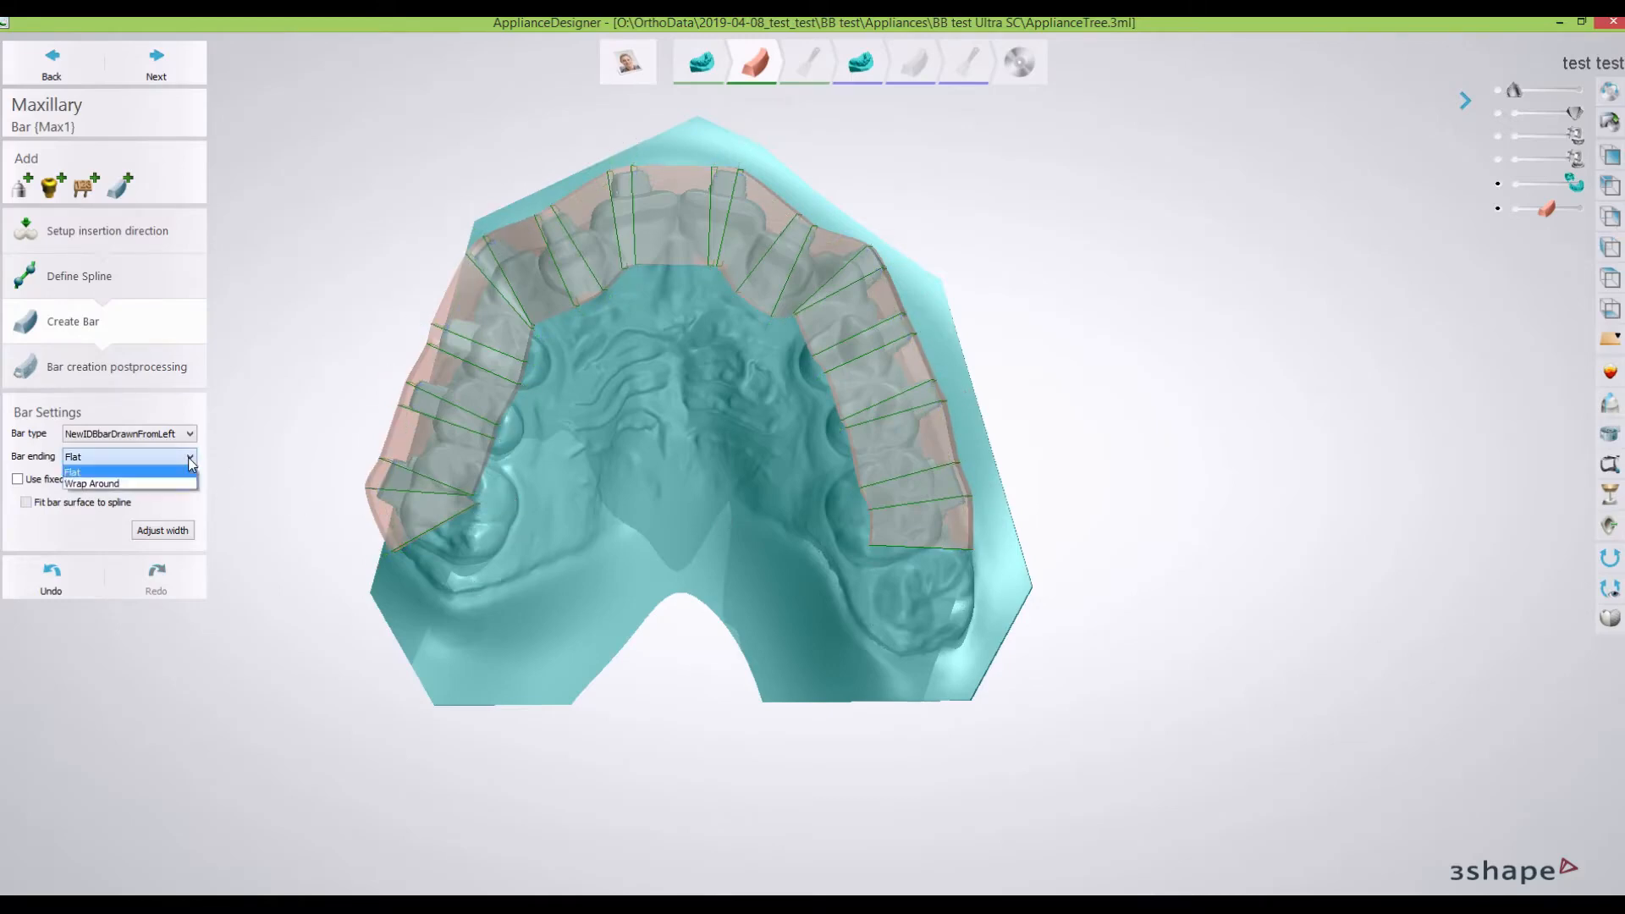
click(190, 459)
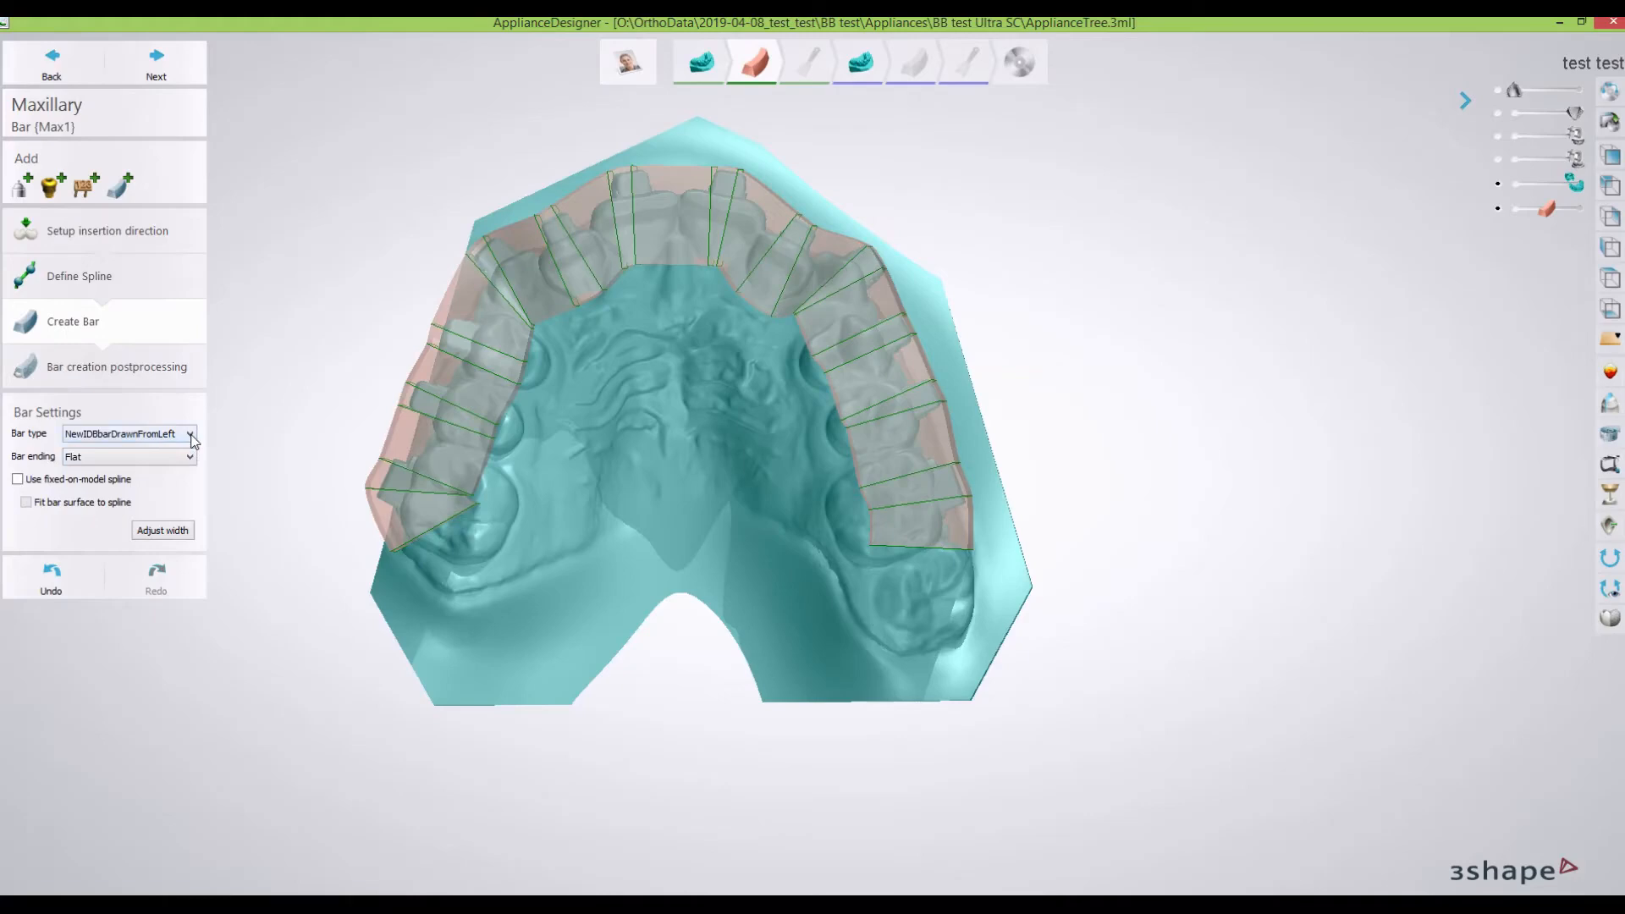
click(191, 434)
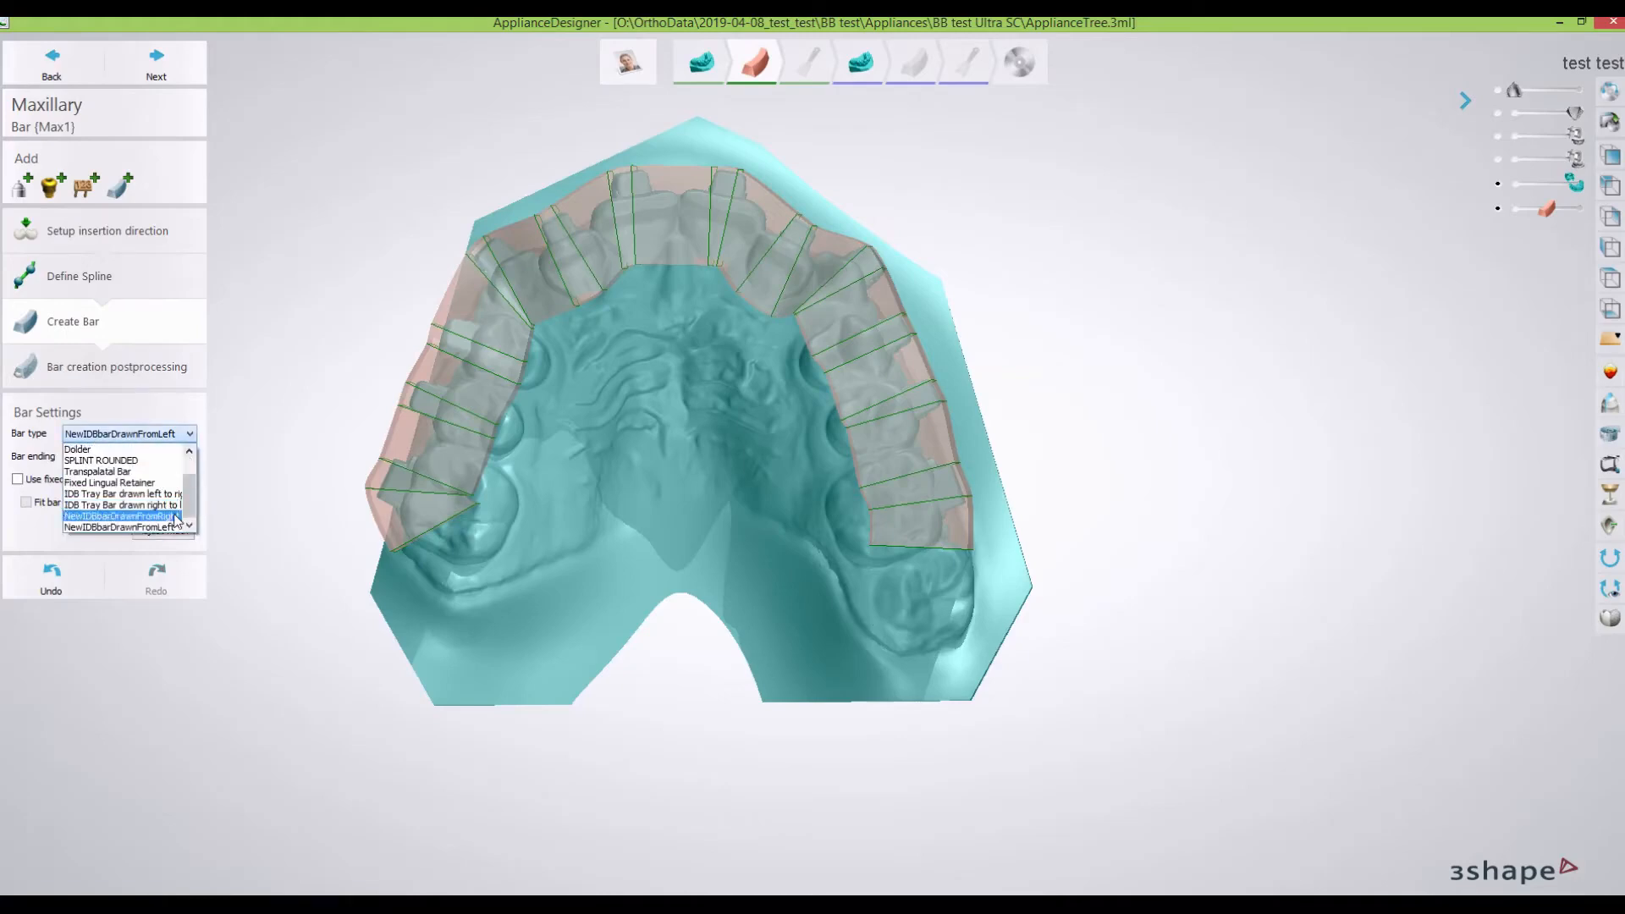
click(177, 516)
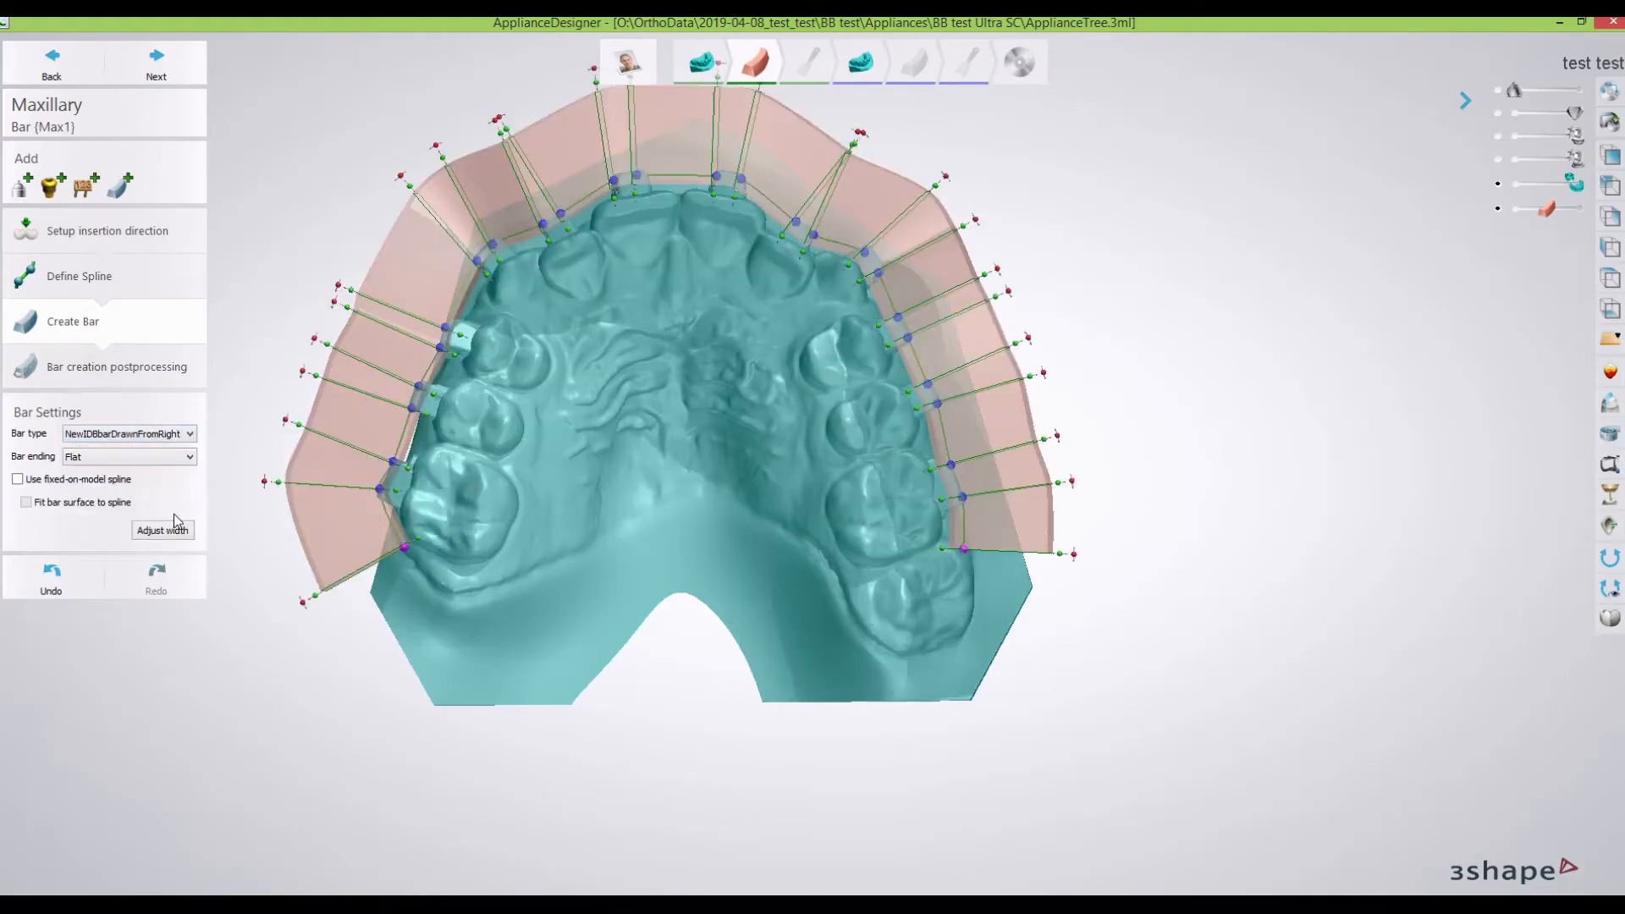
click(176, 527)
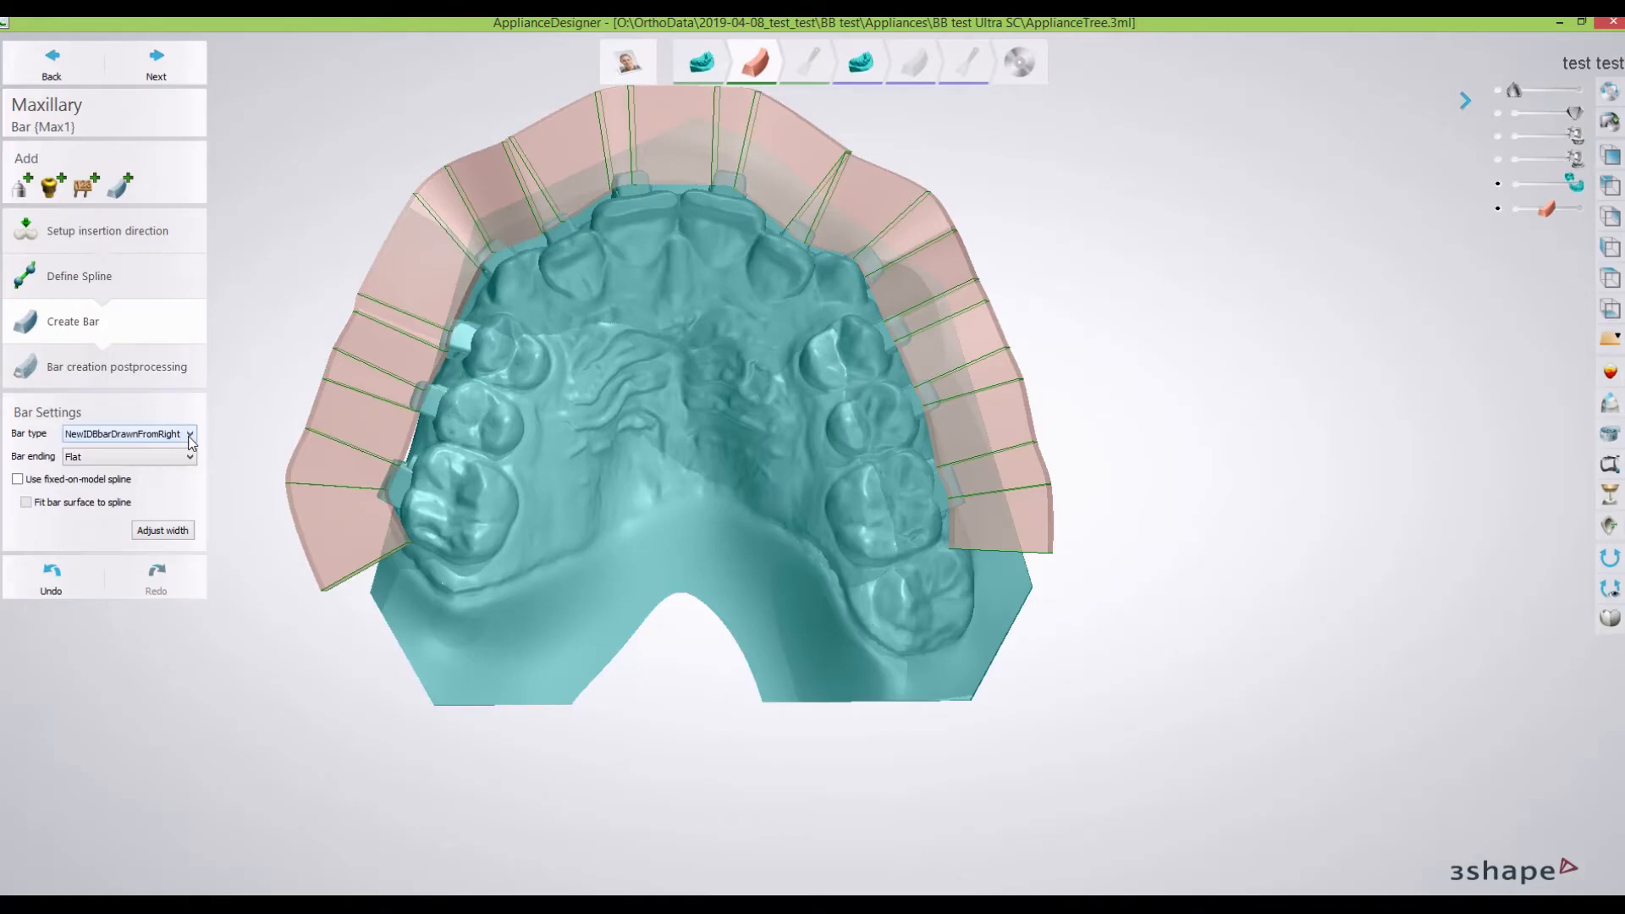
click(190, 435)
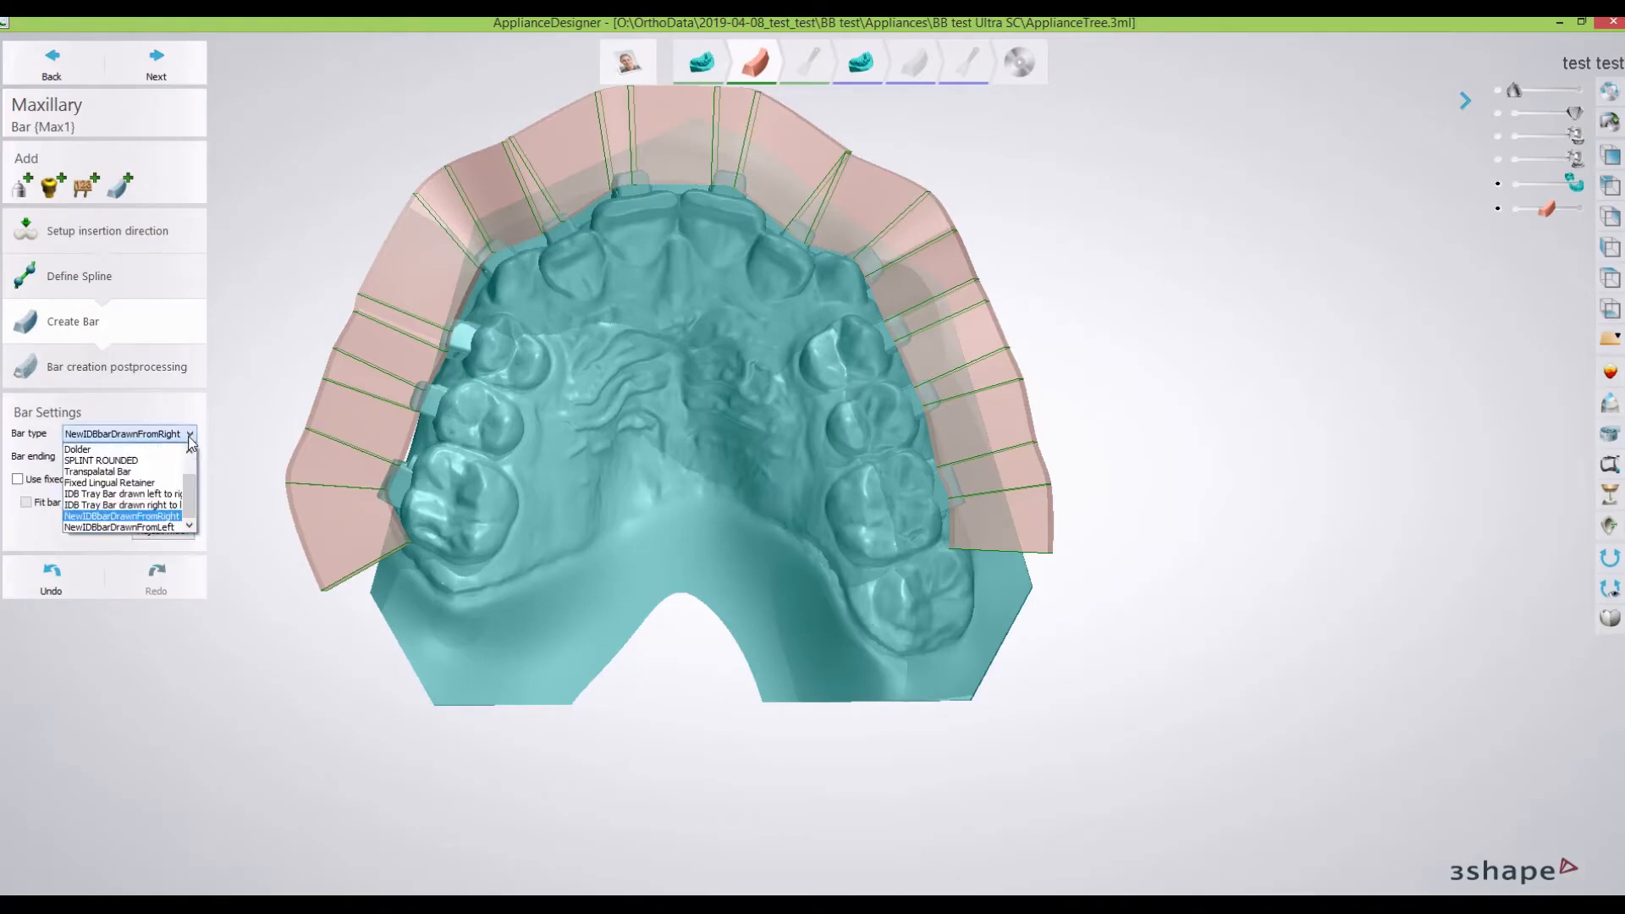
click(154, 528)
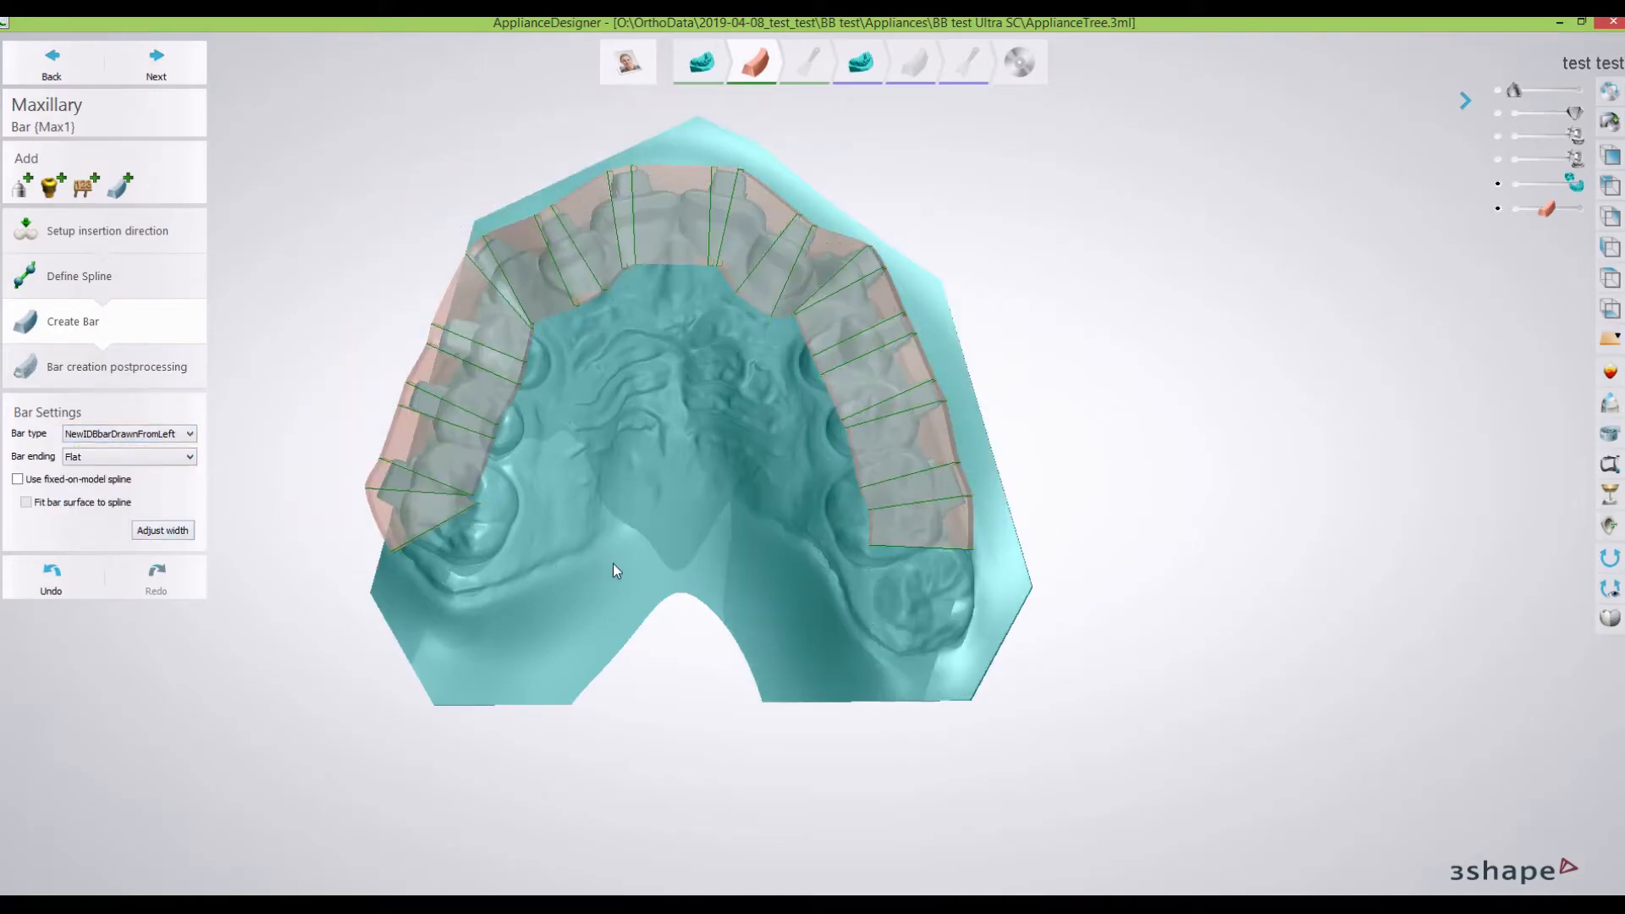
Nudge the bar section at the right molar bracket and check the bar's gingival edge along all brackets.
right_drag(658, 542, 776, 711)
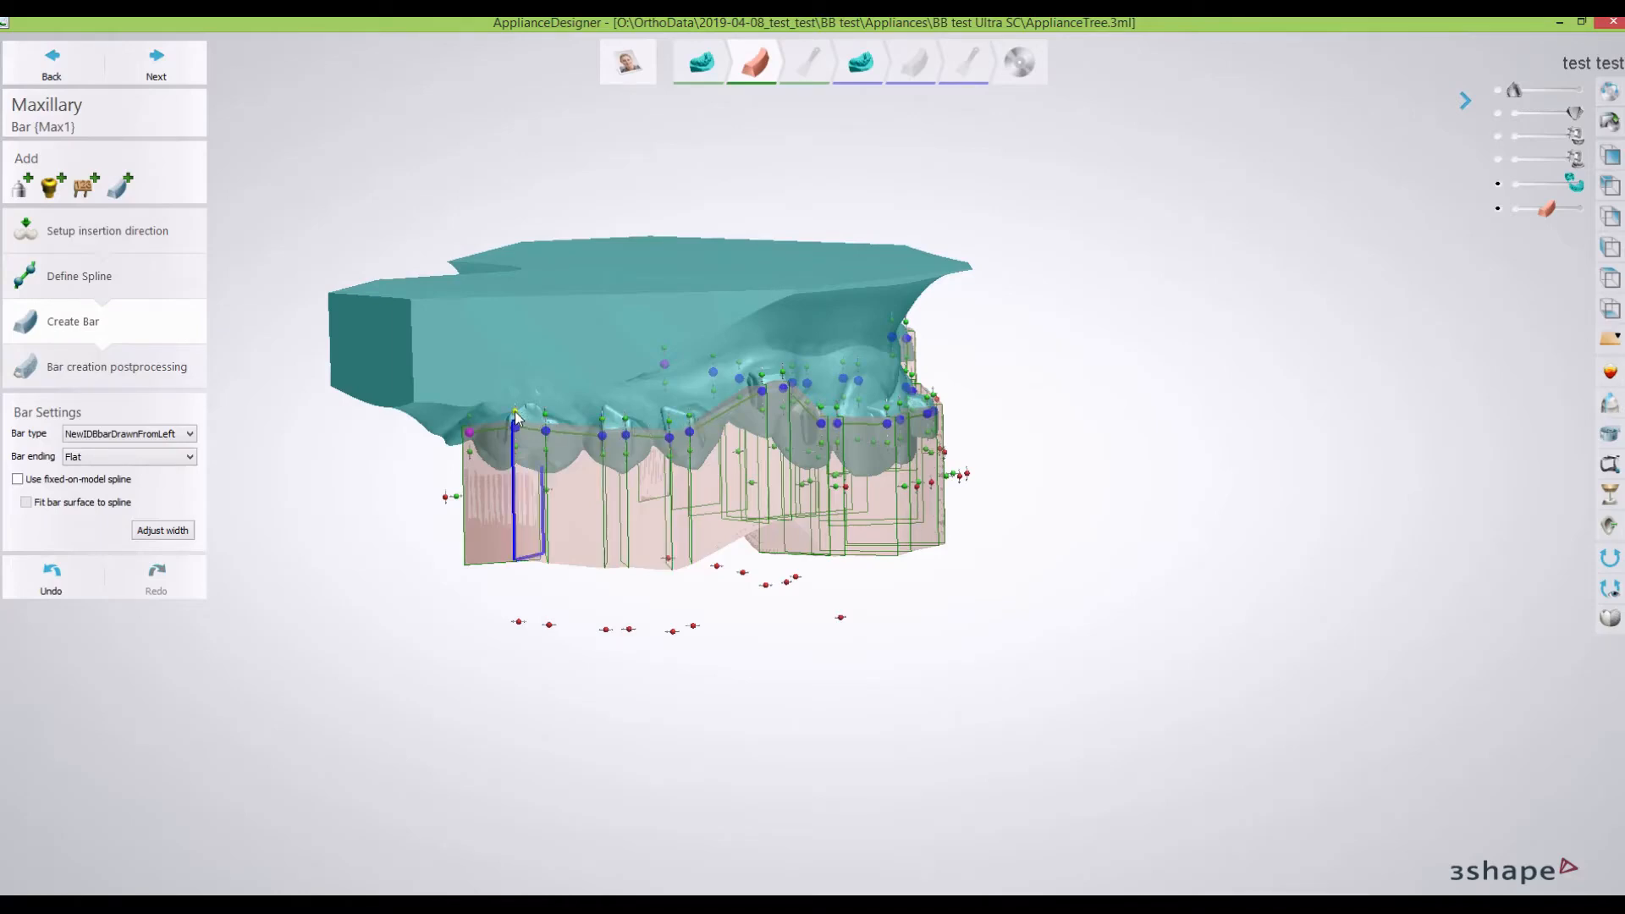
drag(515, 412, 515, 410)
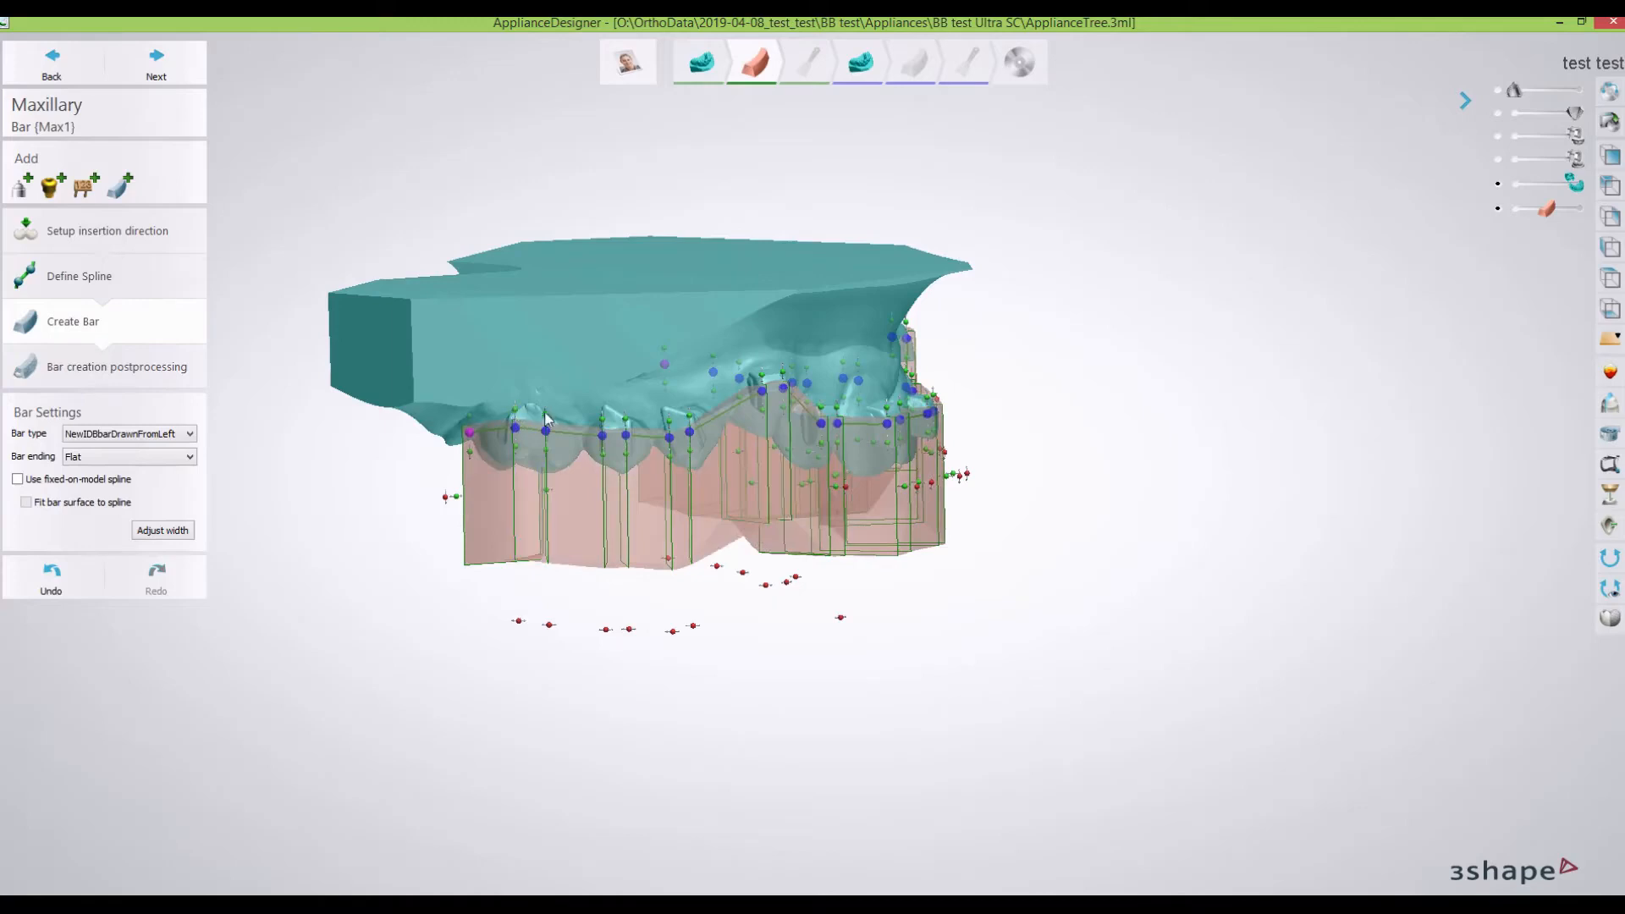
right_drag(777, 466, 710, 463)
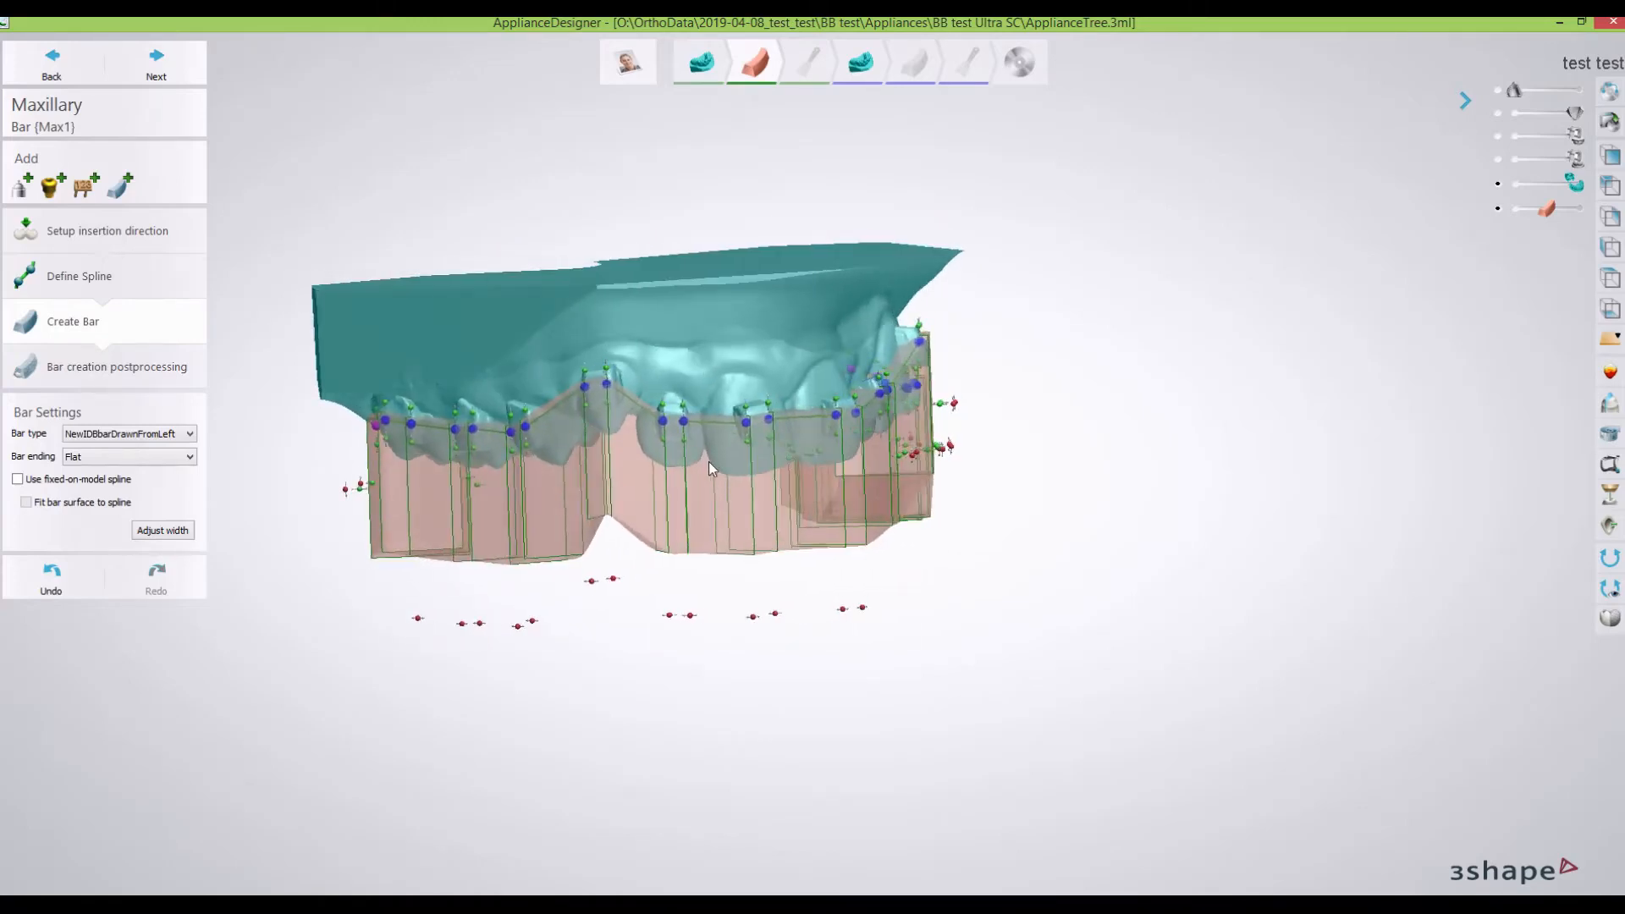
right_drag(662, 410, 643, 476)
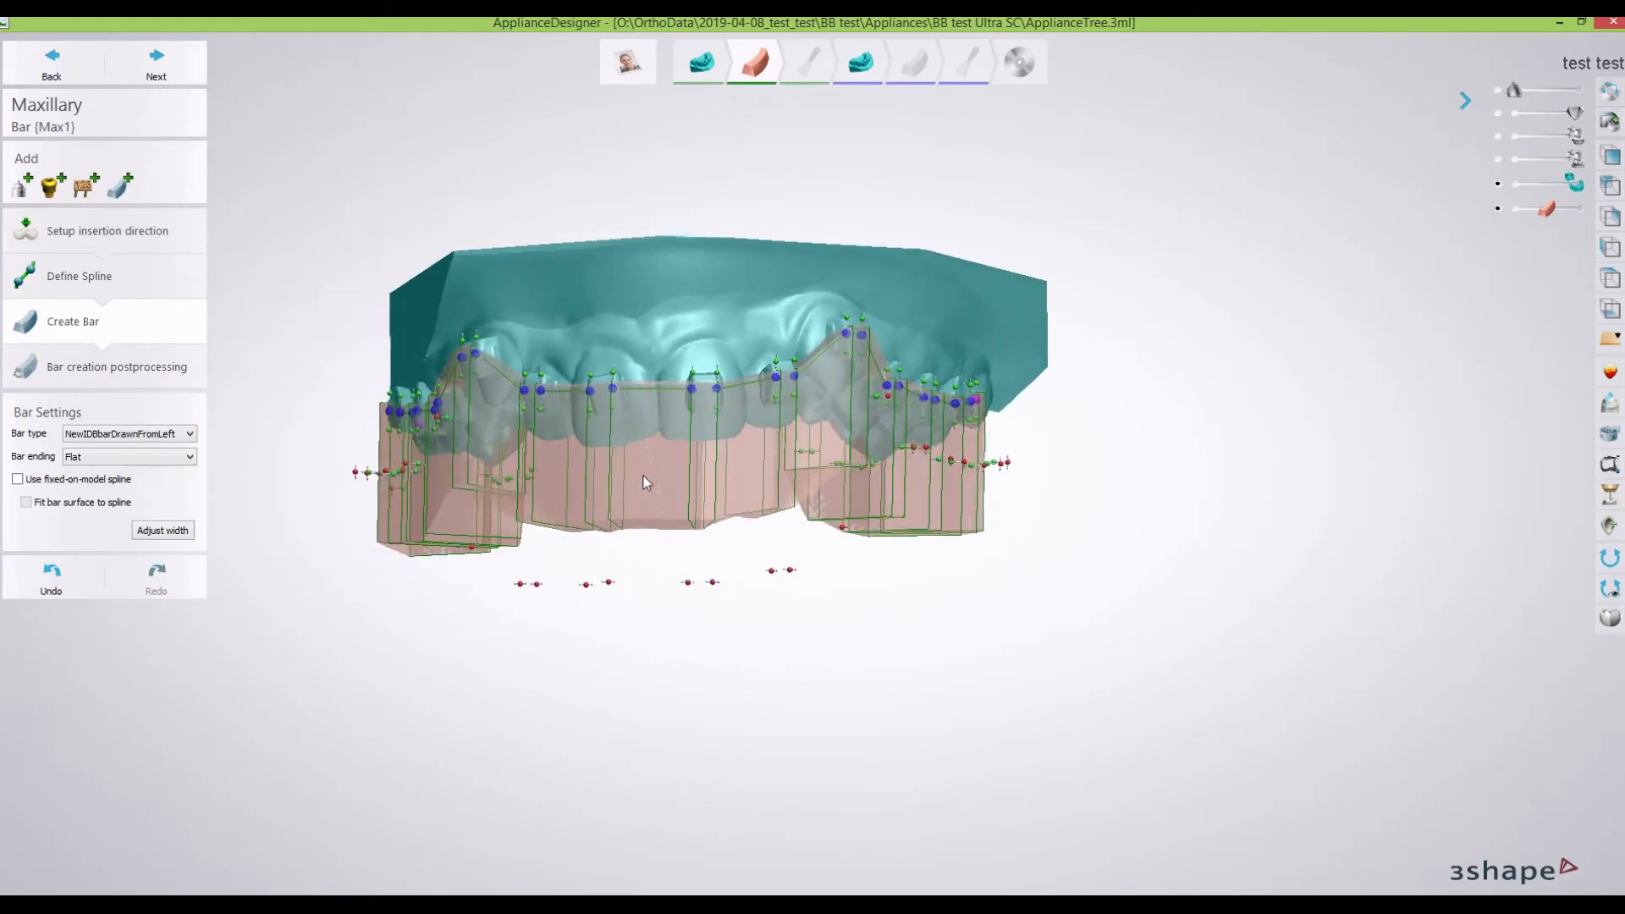
right_drag(675, 489, 728, 491)
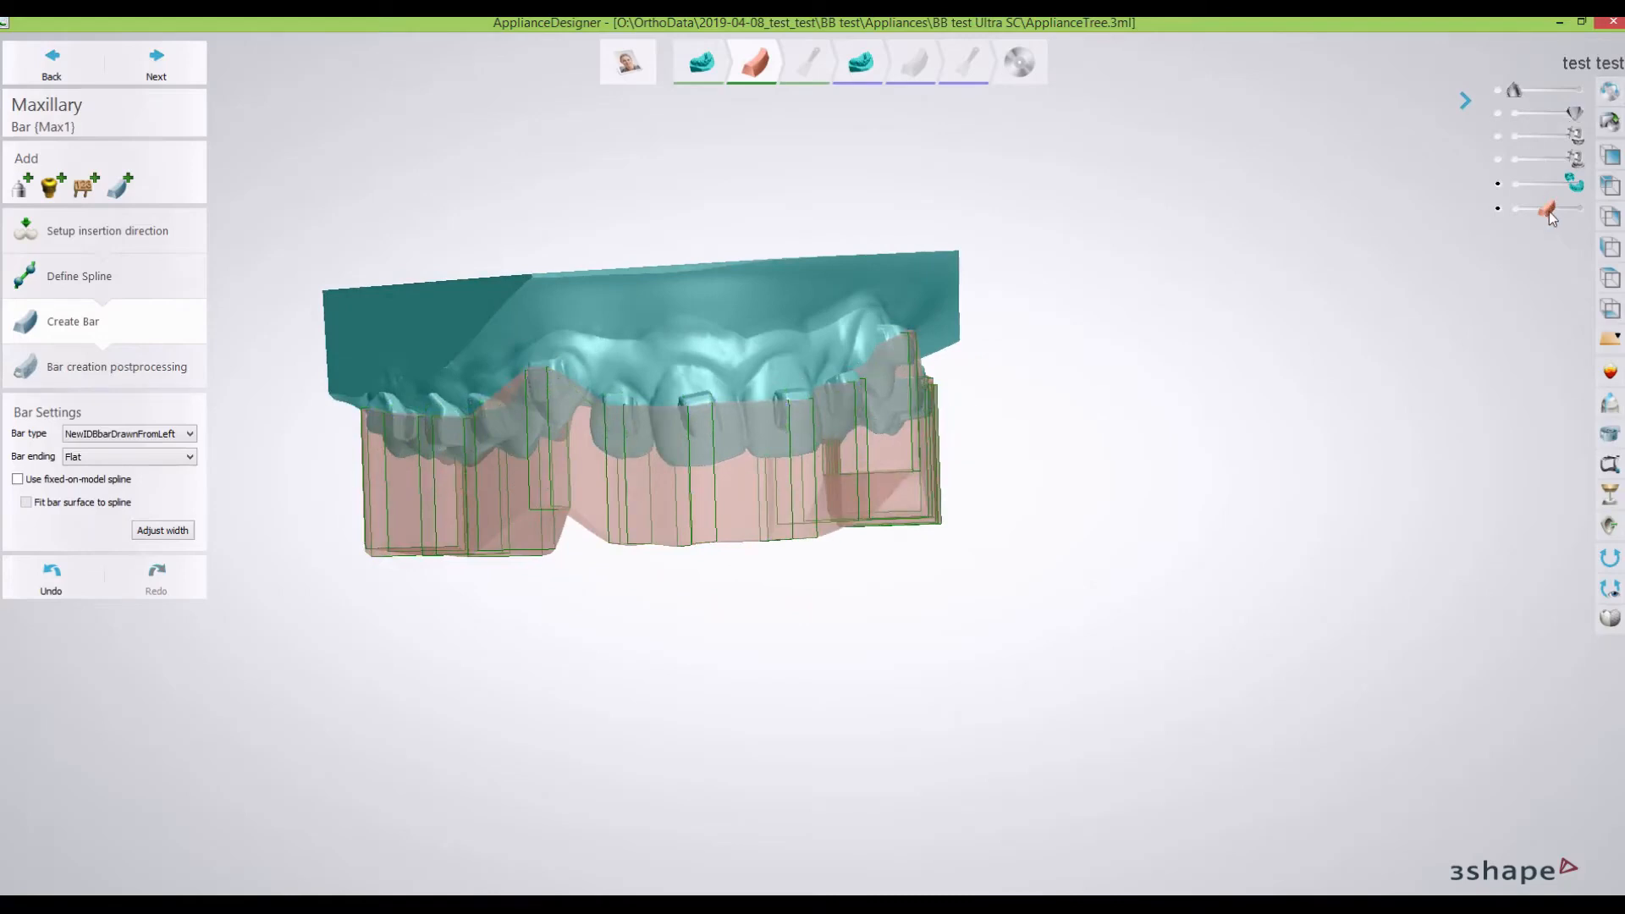
Make the bar slightly more opaque and examine how it covers the teeth and brackets from below, the front and above.
drag(1546, 212, 1554, 210)
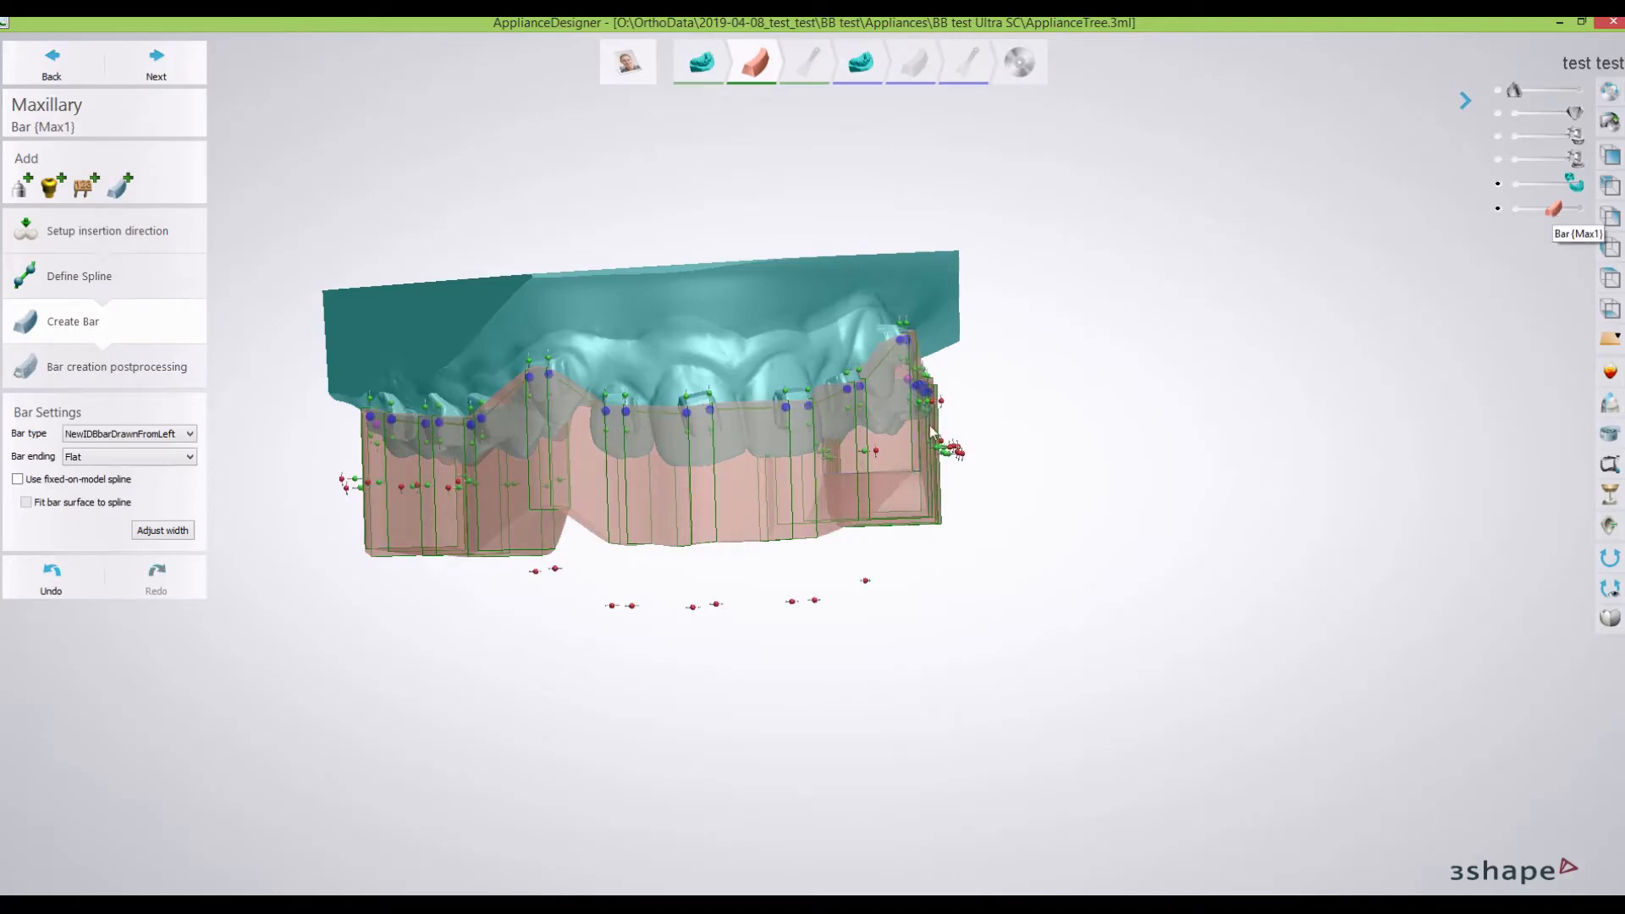
right_drag(880, 460, 871, 360)
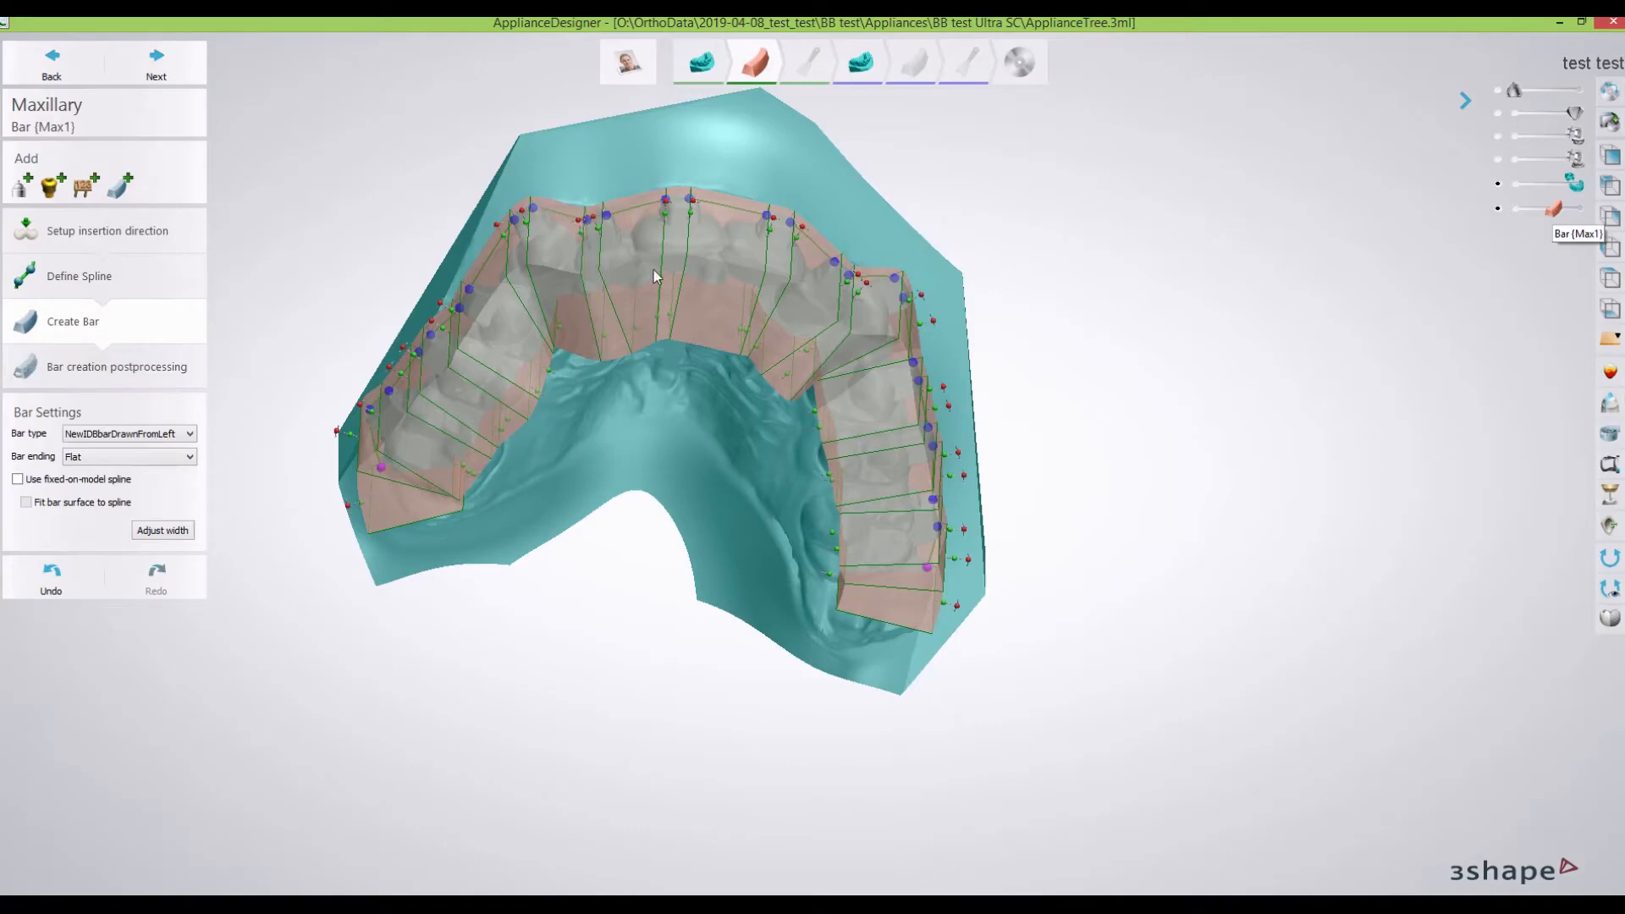
right_drag(688, 367, 646, 542)
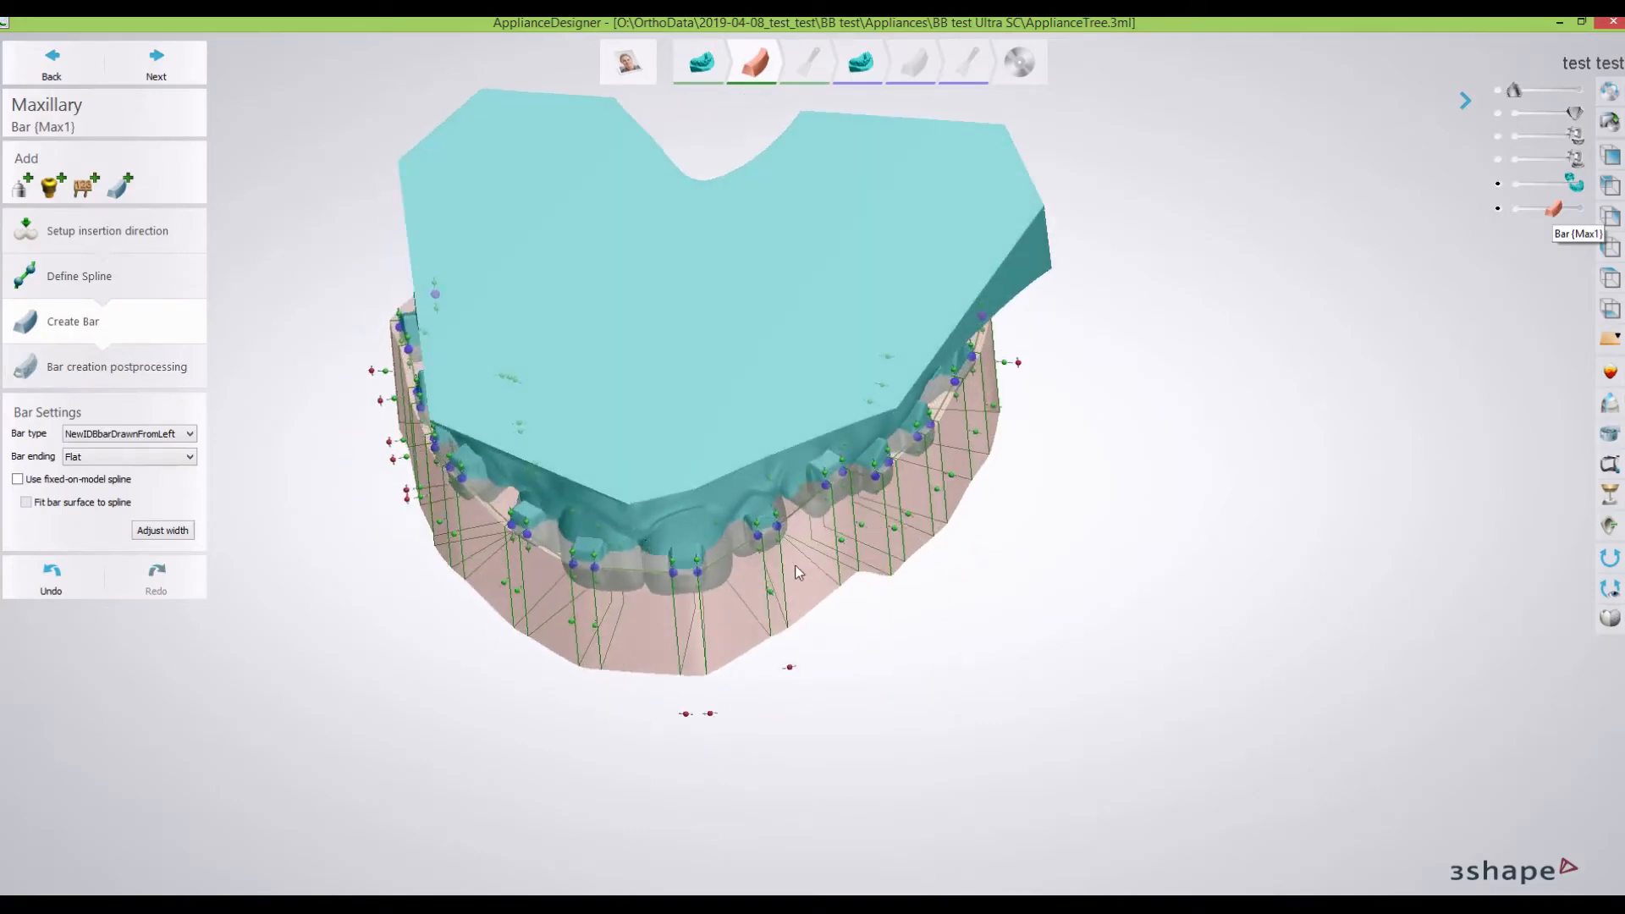
right_drag(772, 595, 862, 548)
drag(863, 548, 852, 549)
right_drag(852, 549, 1027, 389)
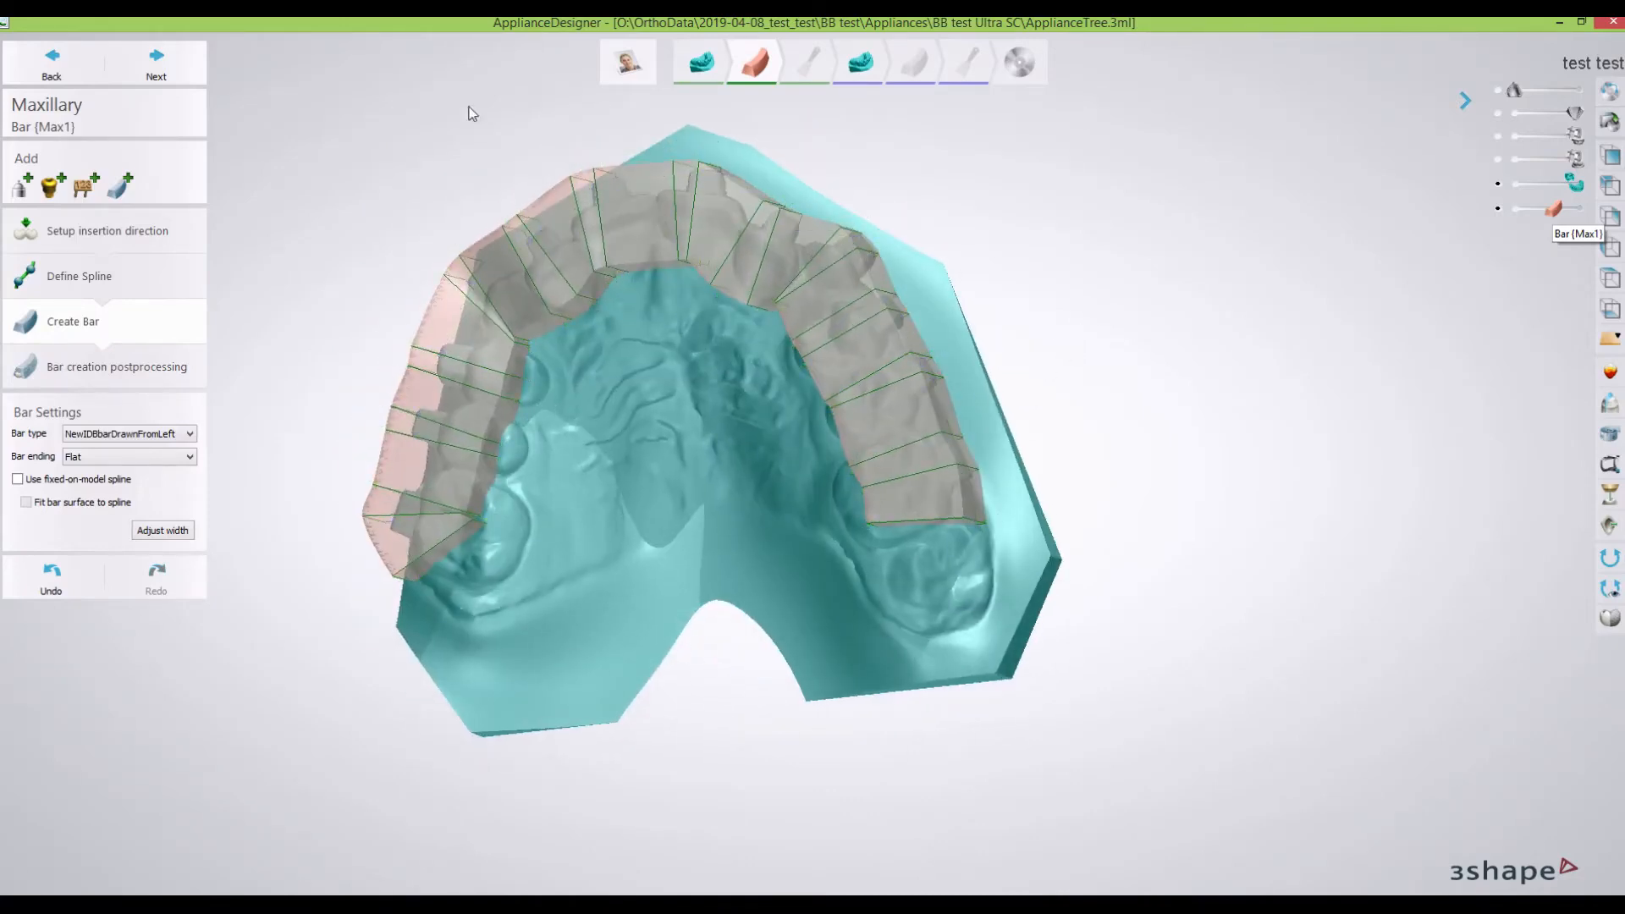
Finalize the bar by subtracting the model, with the inside surface offset and undercut removal both turned off.
click(158, 63)
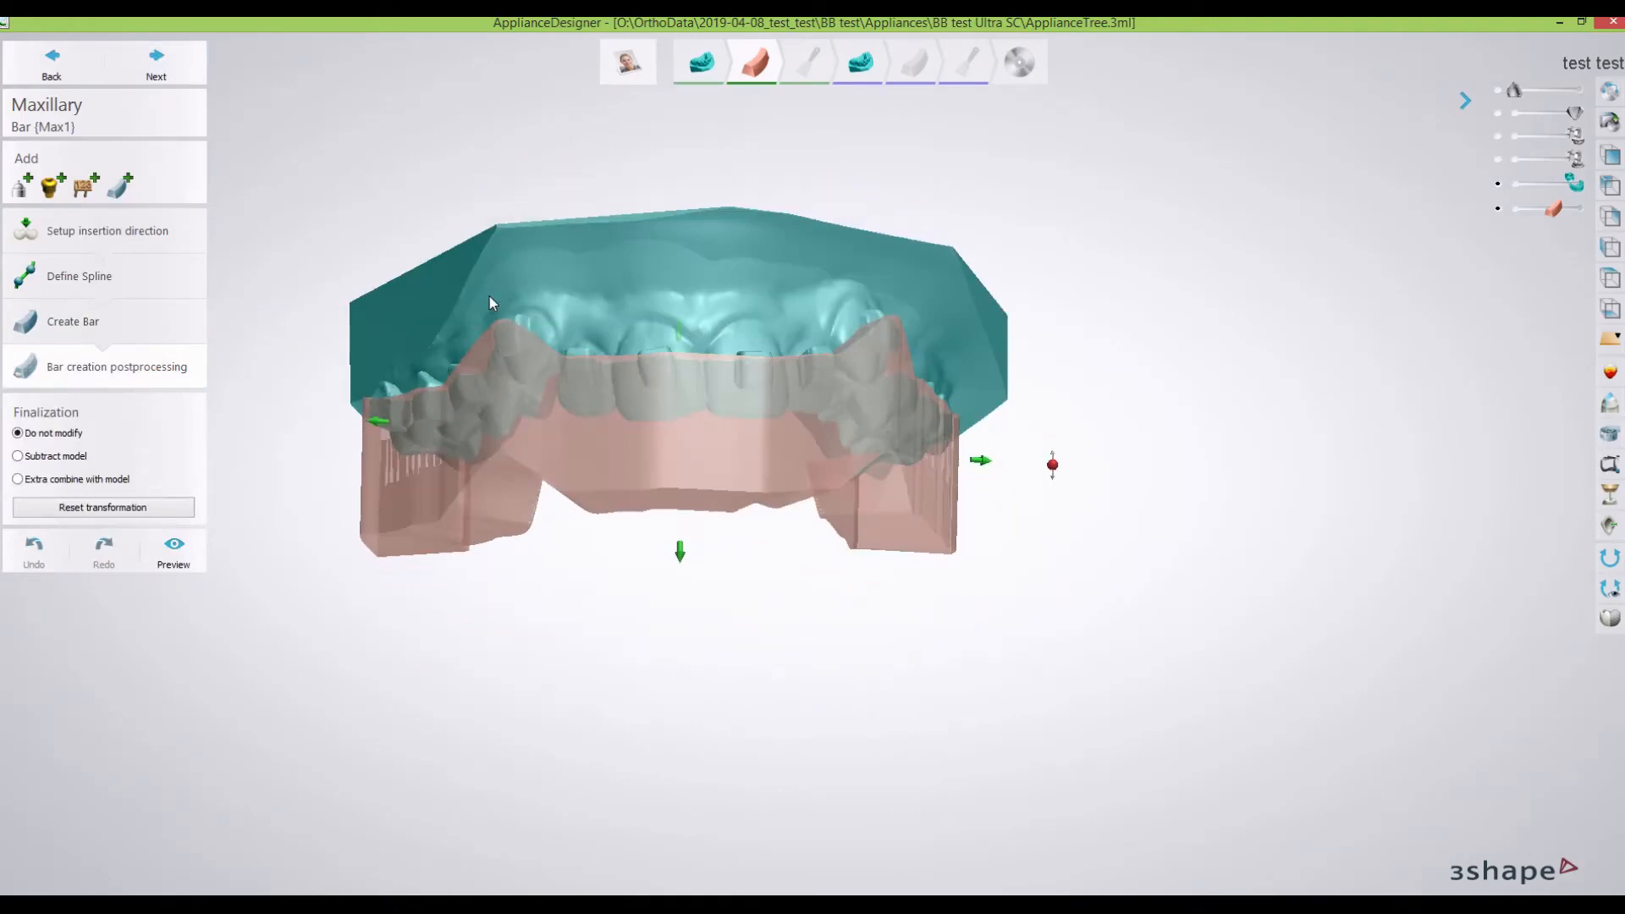
click(18, 456)
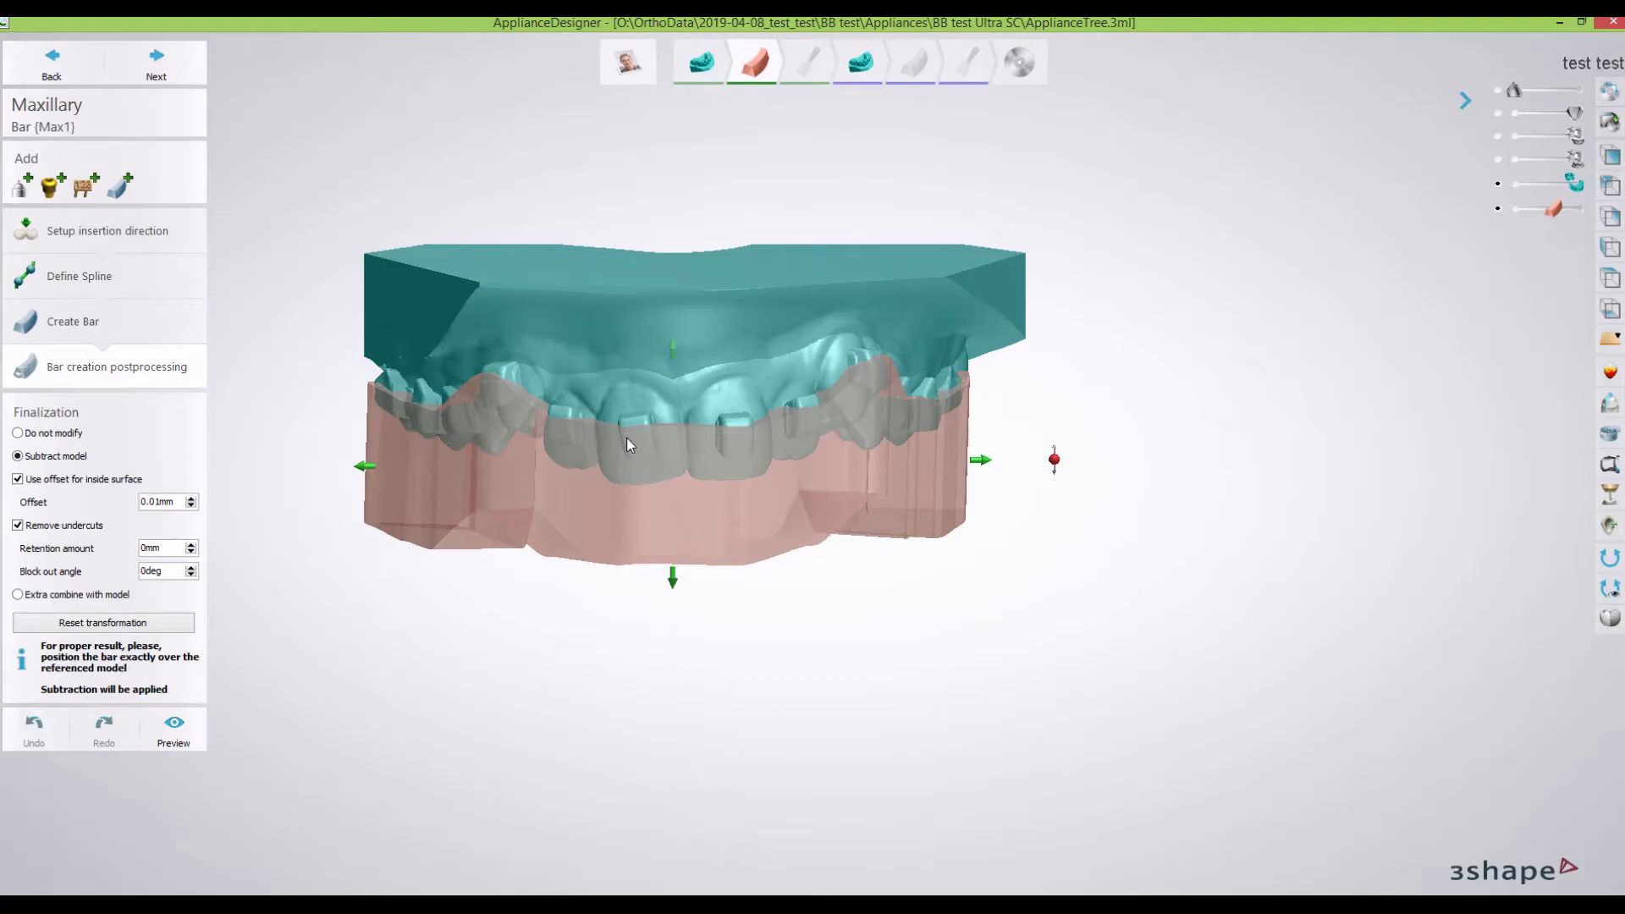
click(17, 479)
click(17, 479)
click(17, 479)
click(17, 527)
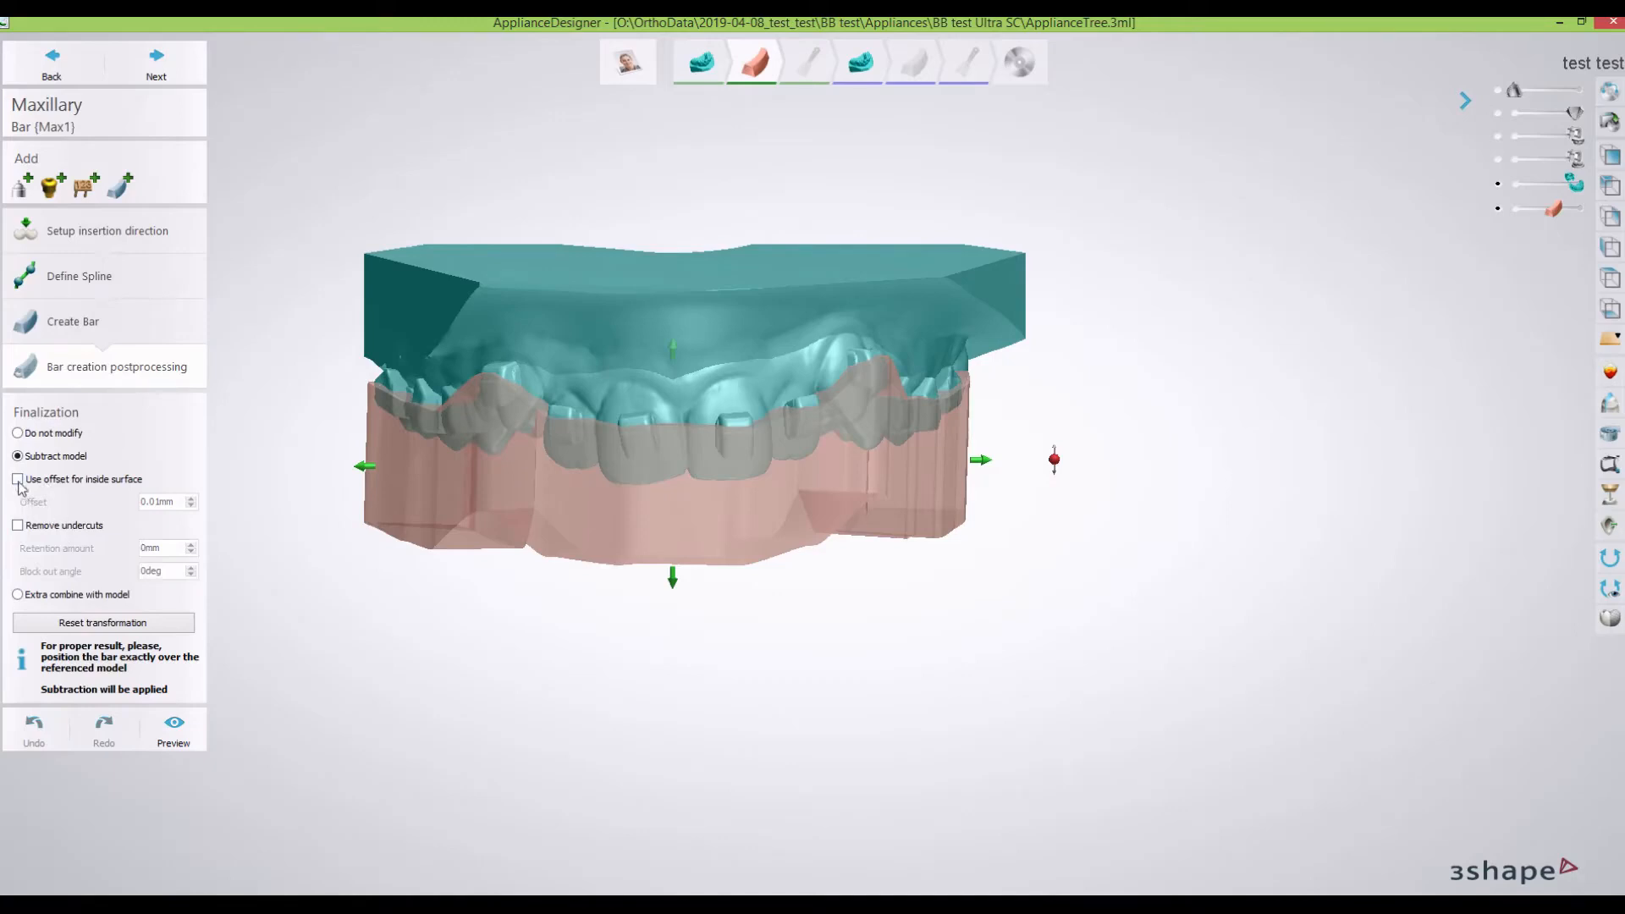
click(153, 71)
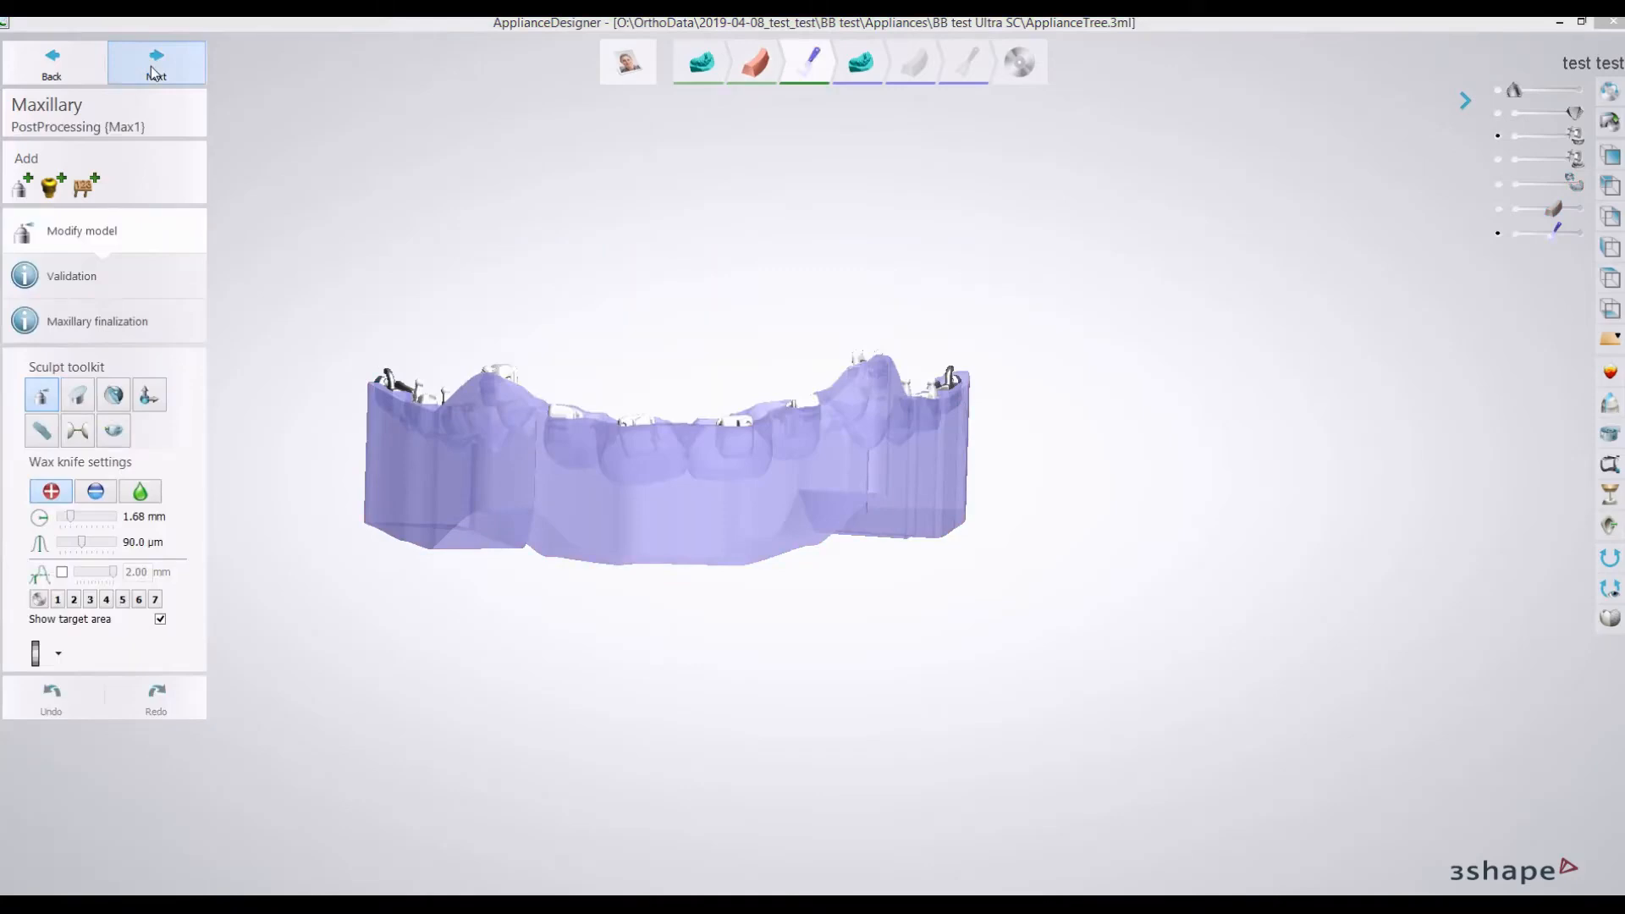
right_click(543, 497)
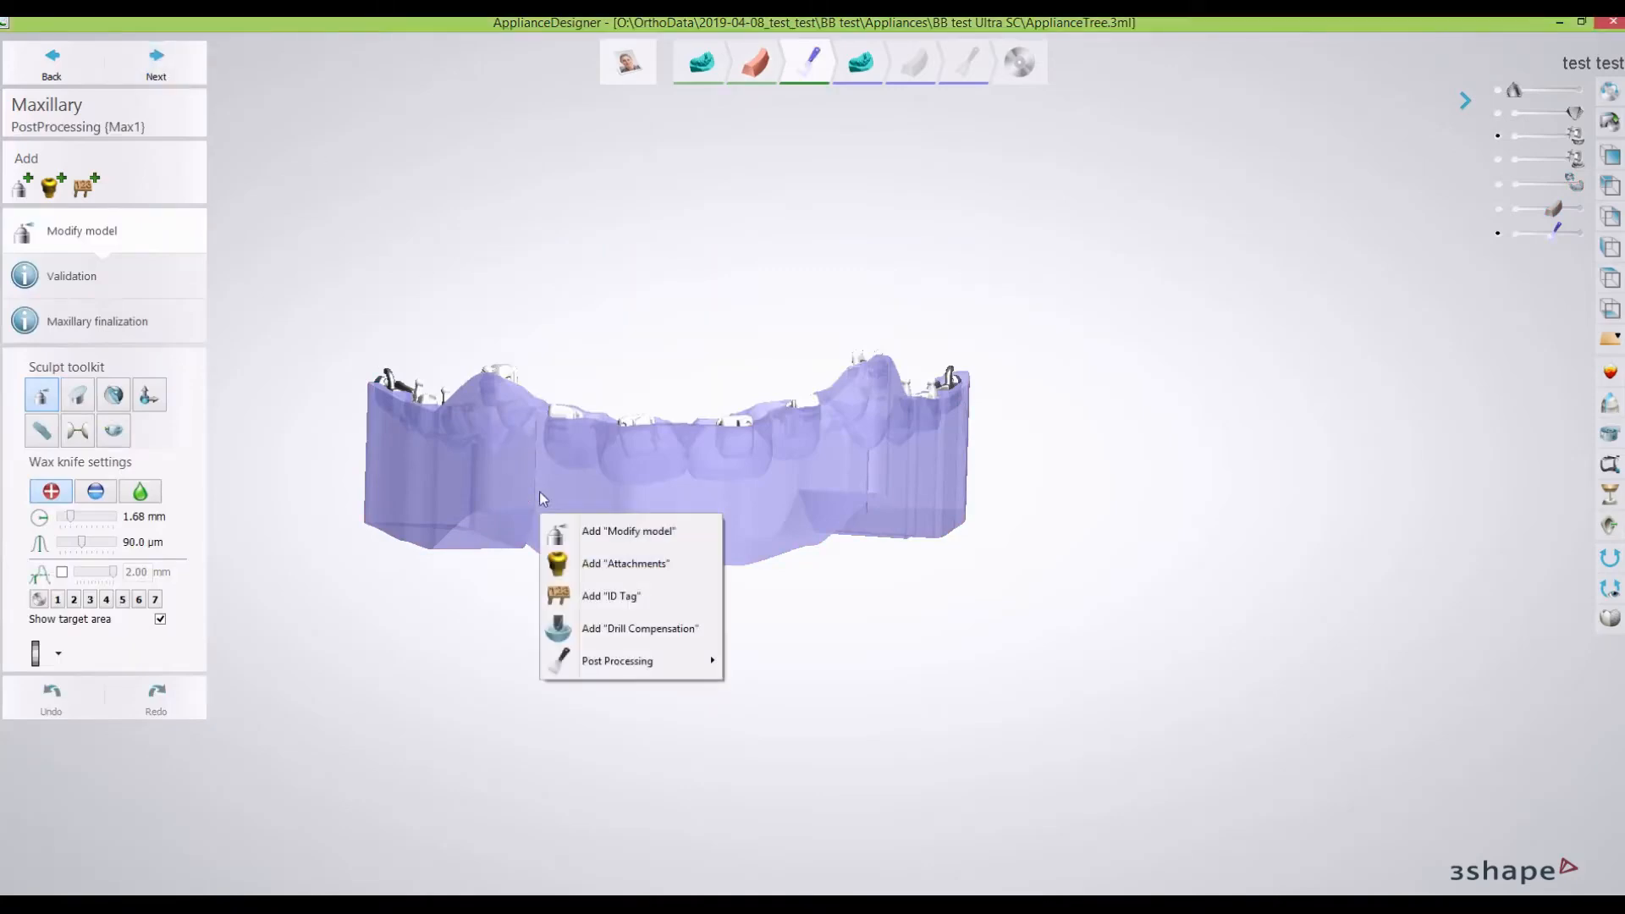
right_click(658, 303)
right_click(1085, 591)
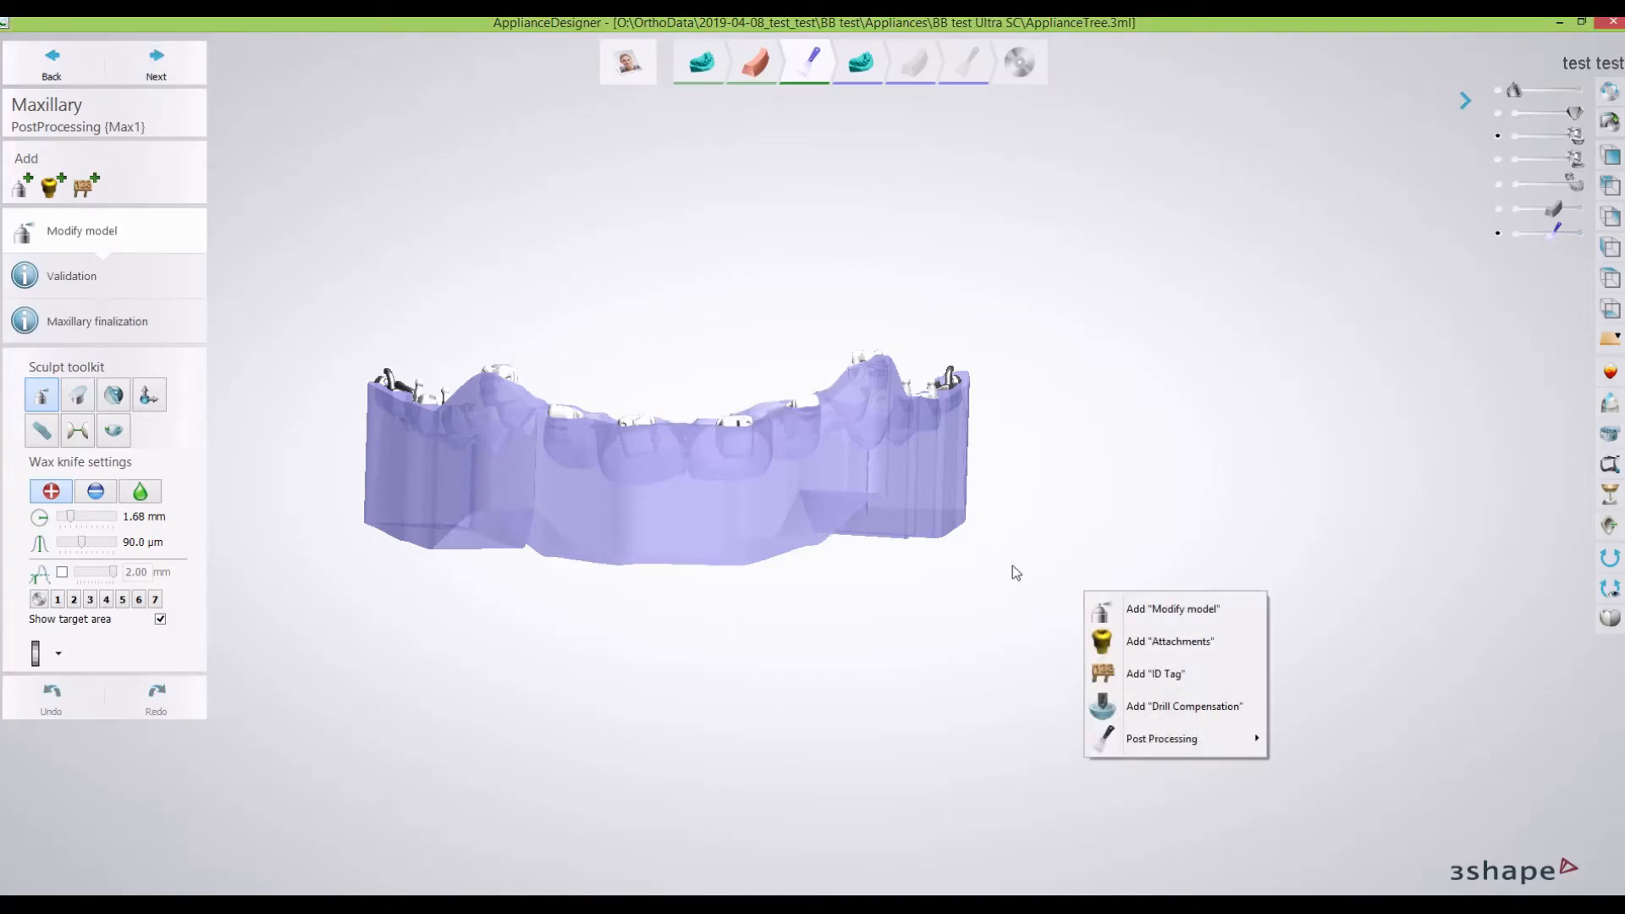
click(939, 578)
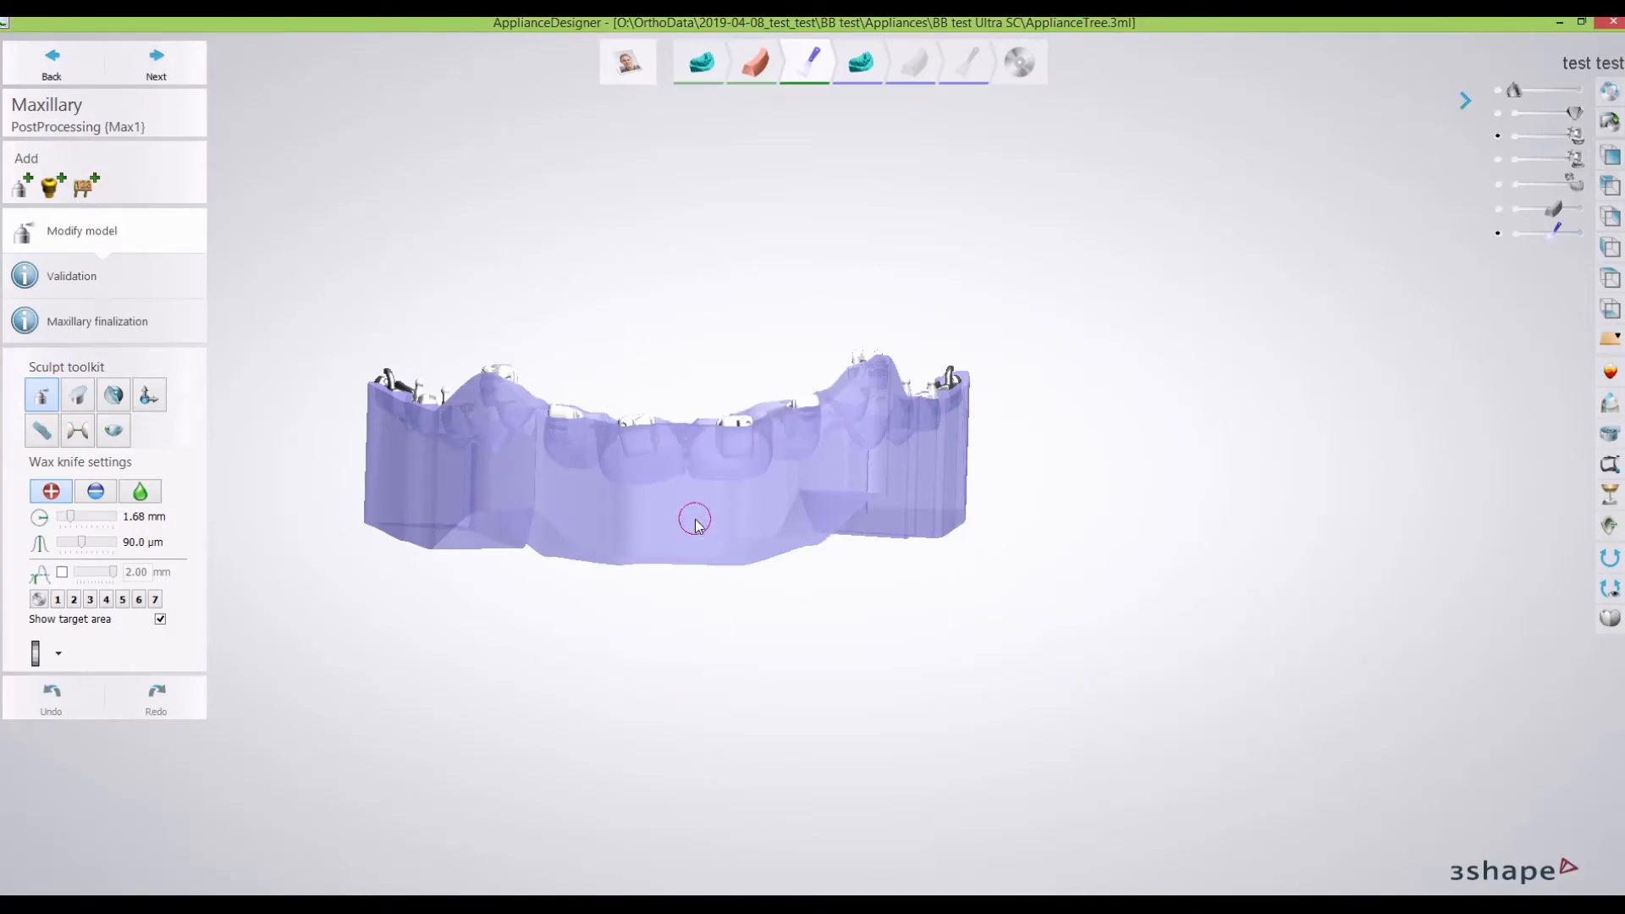
Start a plane cut on the maxillary tray and orient the tray to a level front view.
click(79, 396)
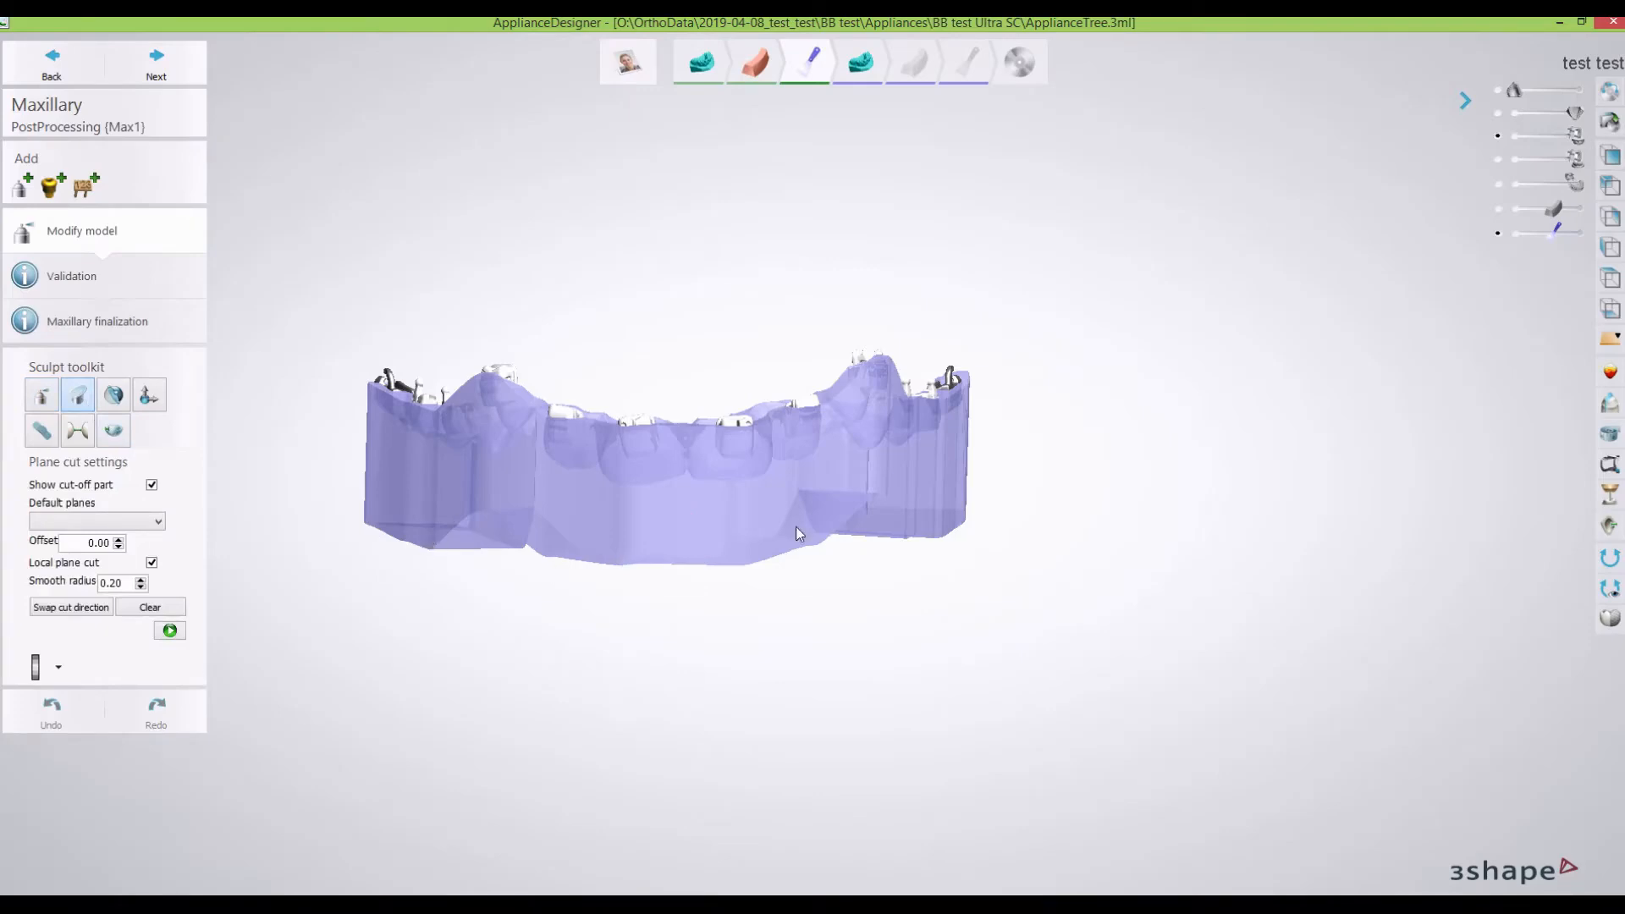
right_drag(889, 613, 796, 601)
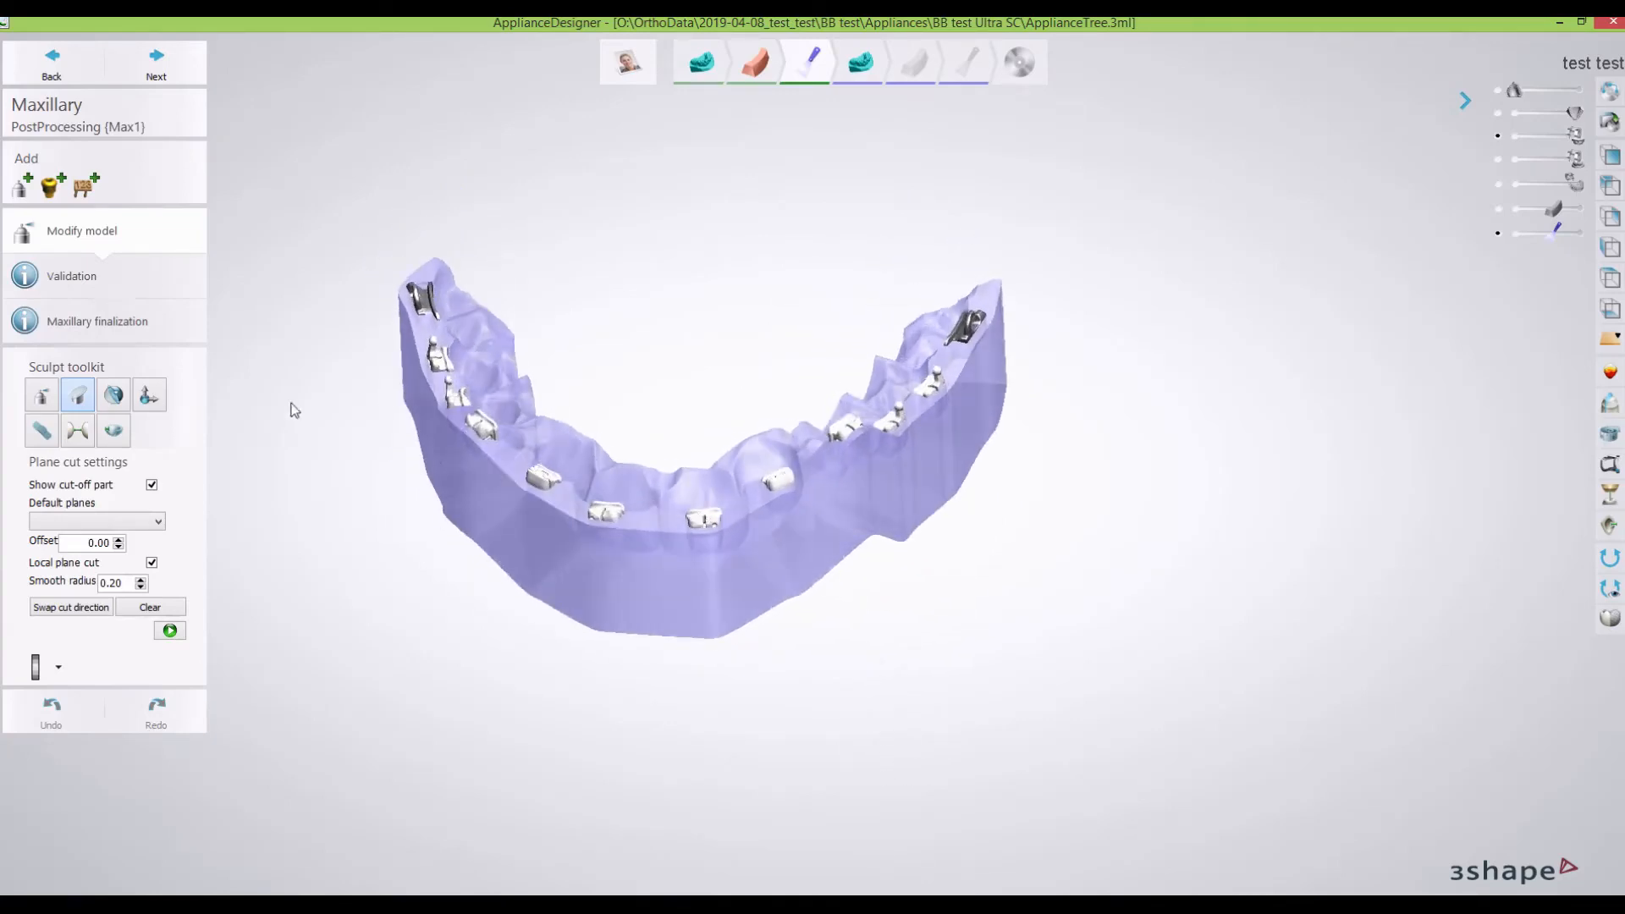
mouse_move(340, 556)
right_down()
mouse_move(336, 508)
mouse_move(365, 525)
mouse_move(349, 493)
right_up()
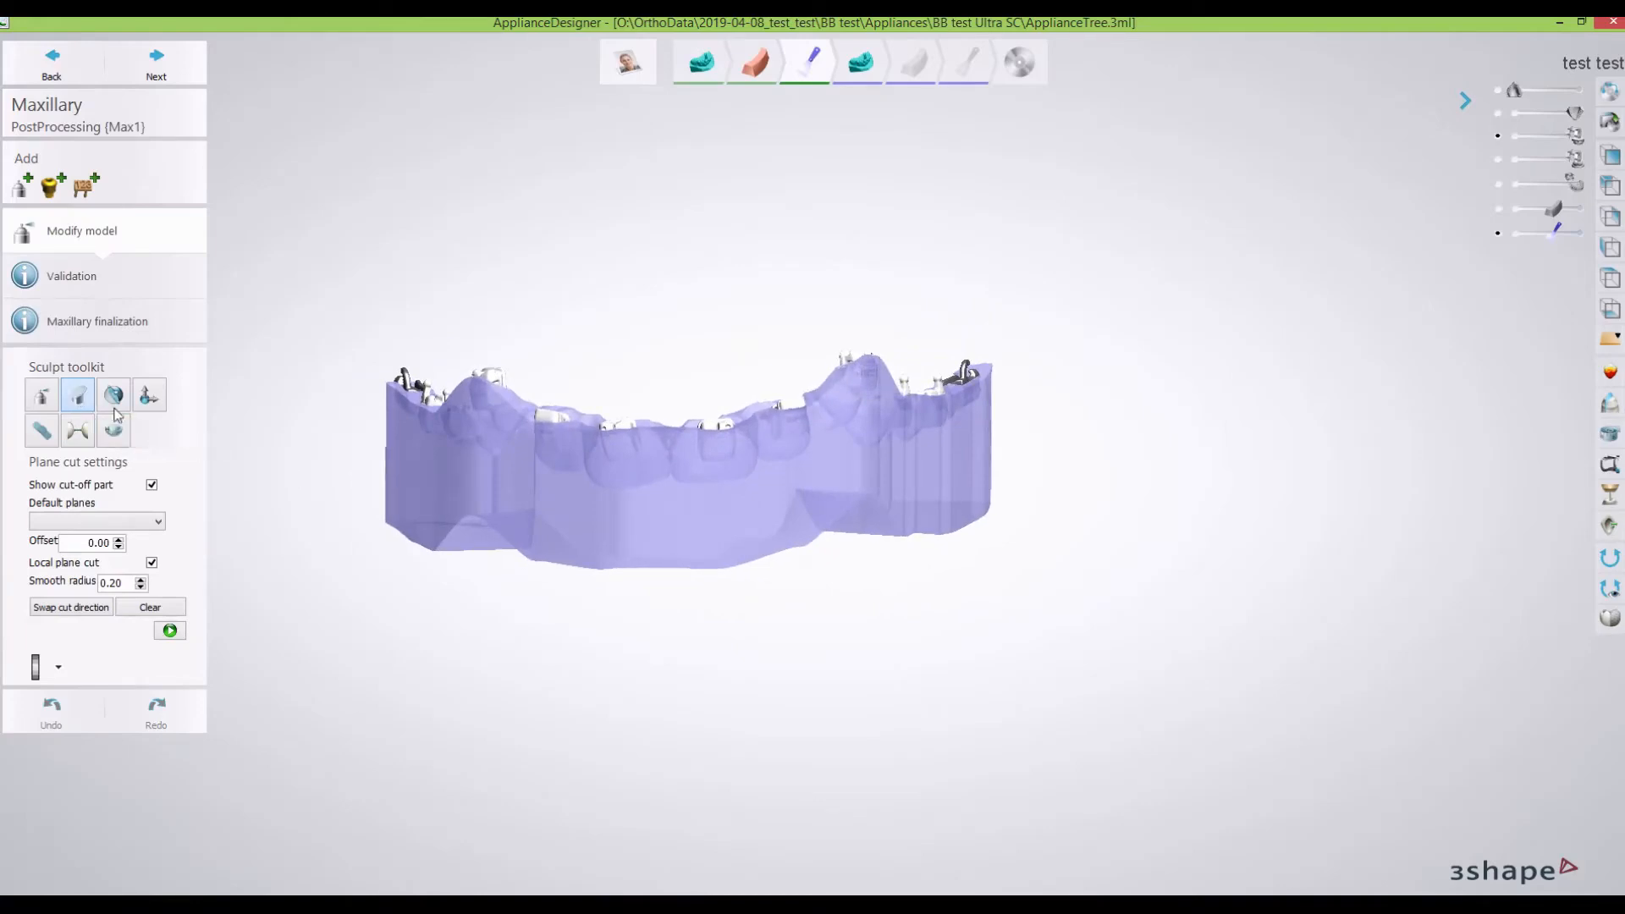
Try a plane cut across the whole tray below the tooth imprints and undo it.
mouse_move(246, 484)
mouse_down()
mouse_move(590, 508)
mouse_move(1069, 500)
mouse_move(246, 483)
mouse_move(1047, 499)
mouse_up()
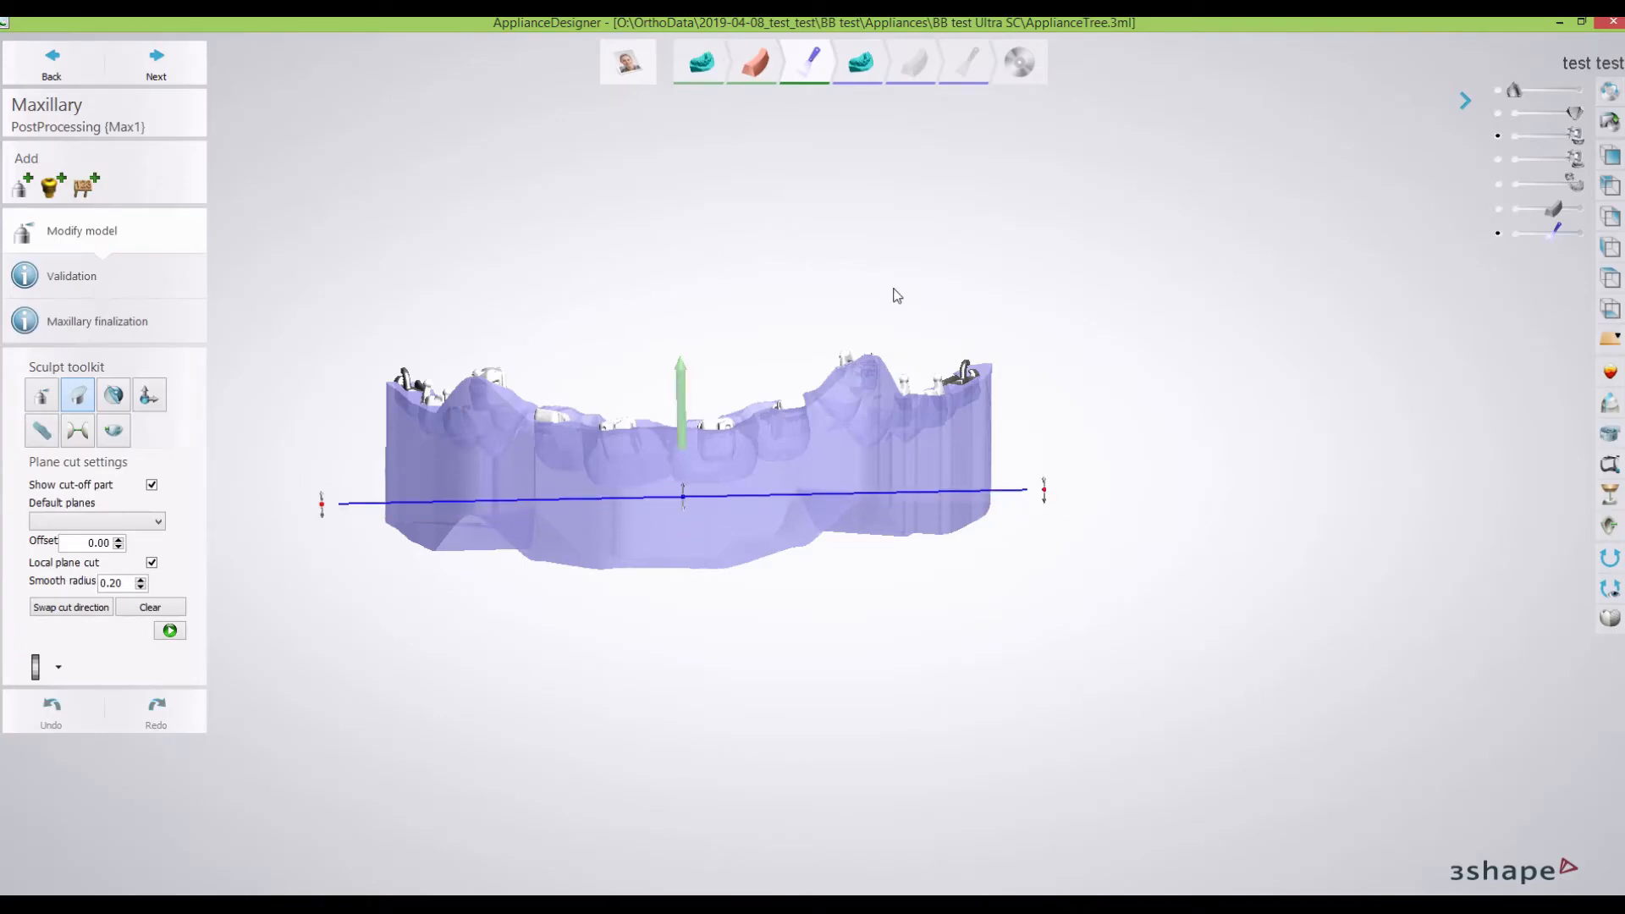
click(170, 632)
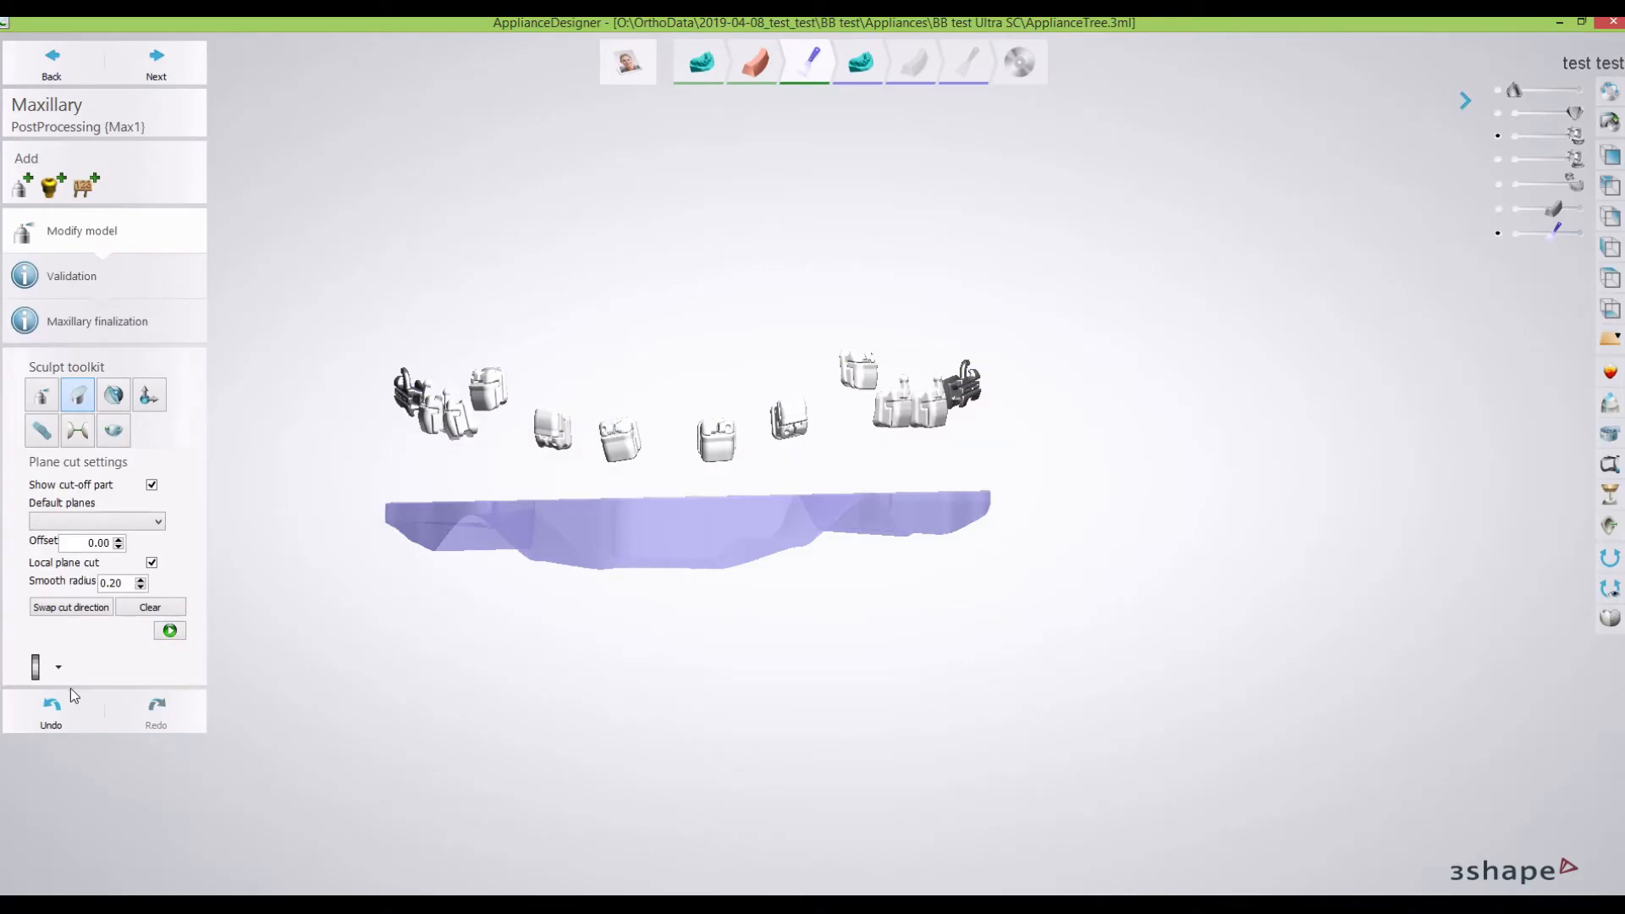
click(53, 708)
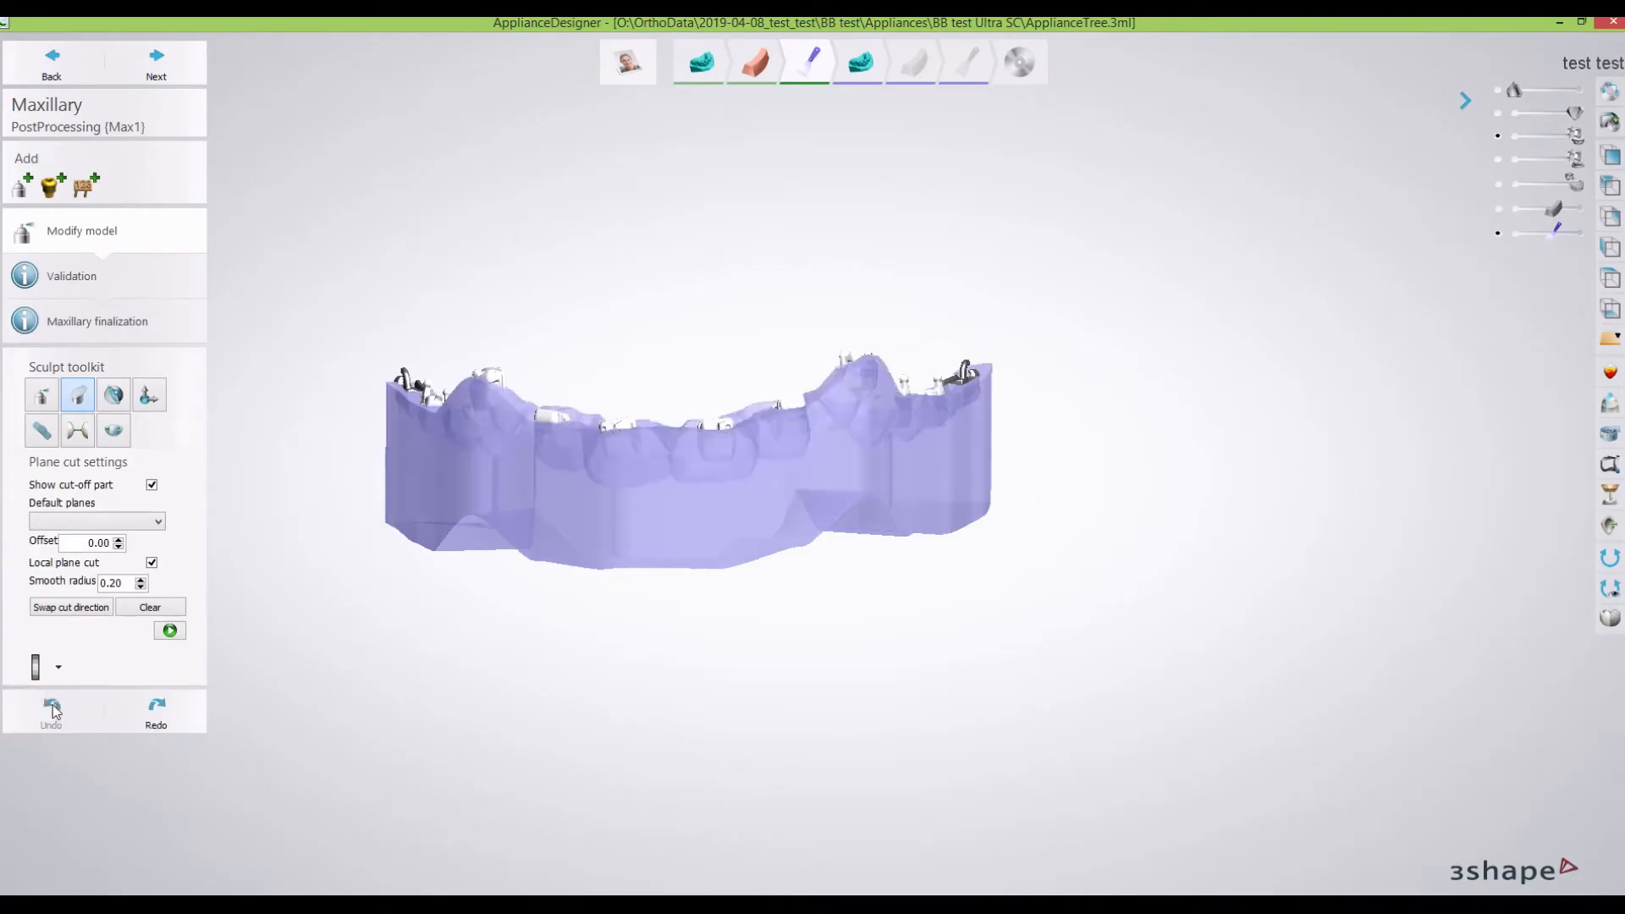
drag(303, 495, 1085, 499)
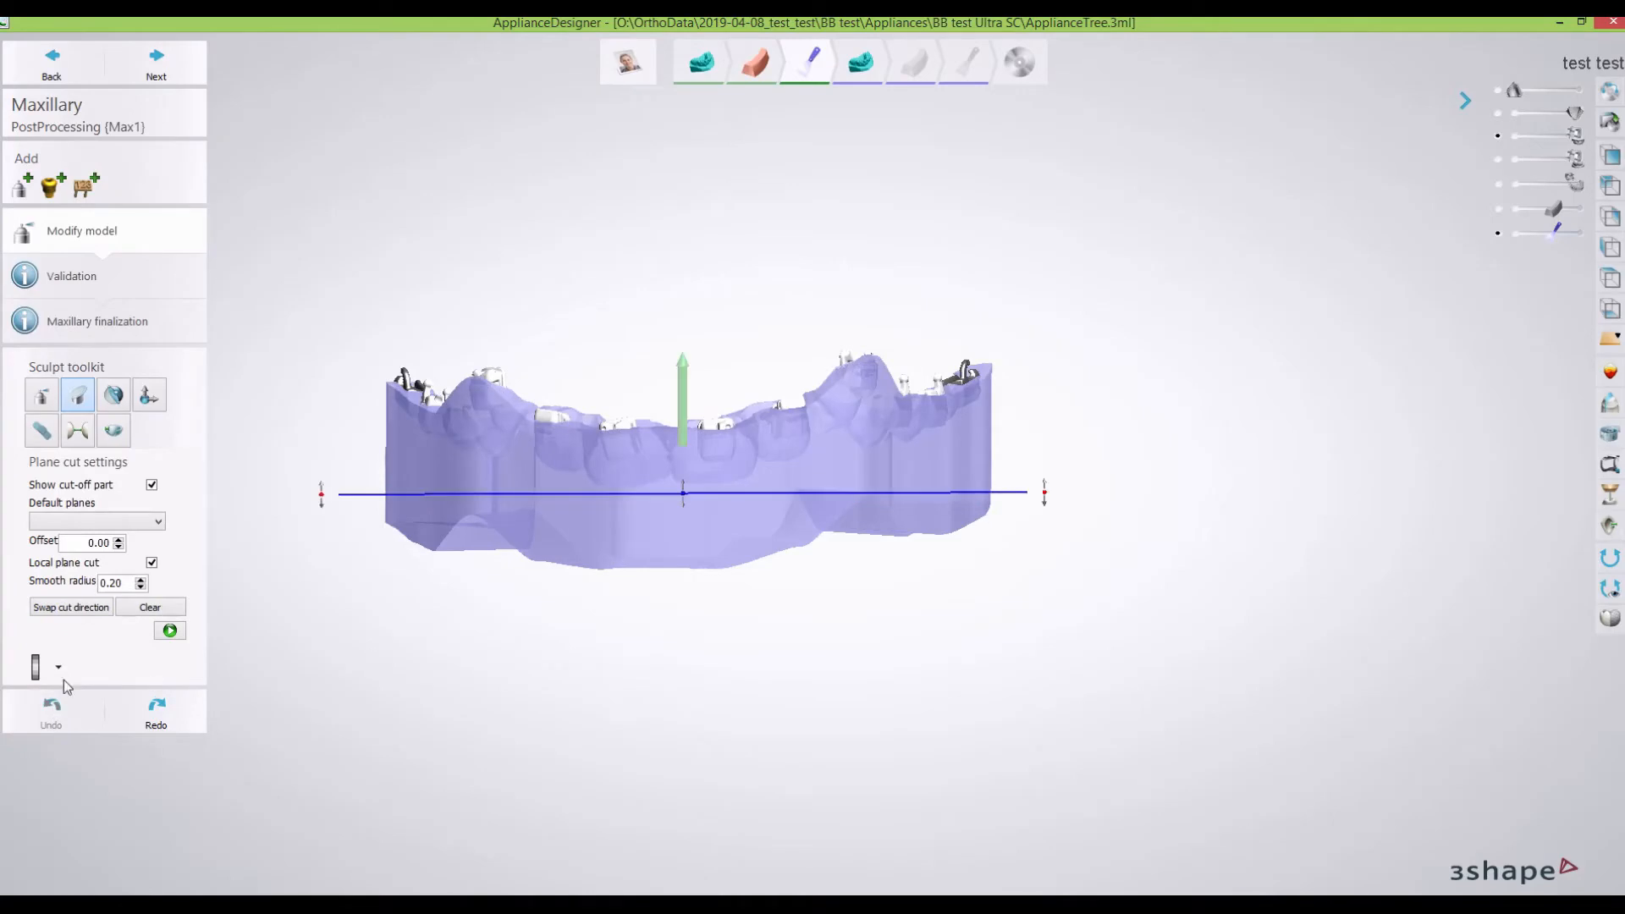
click(58, 607)
right_drag(455, 705, 544, 678)
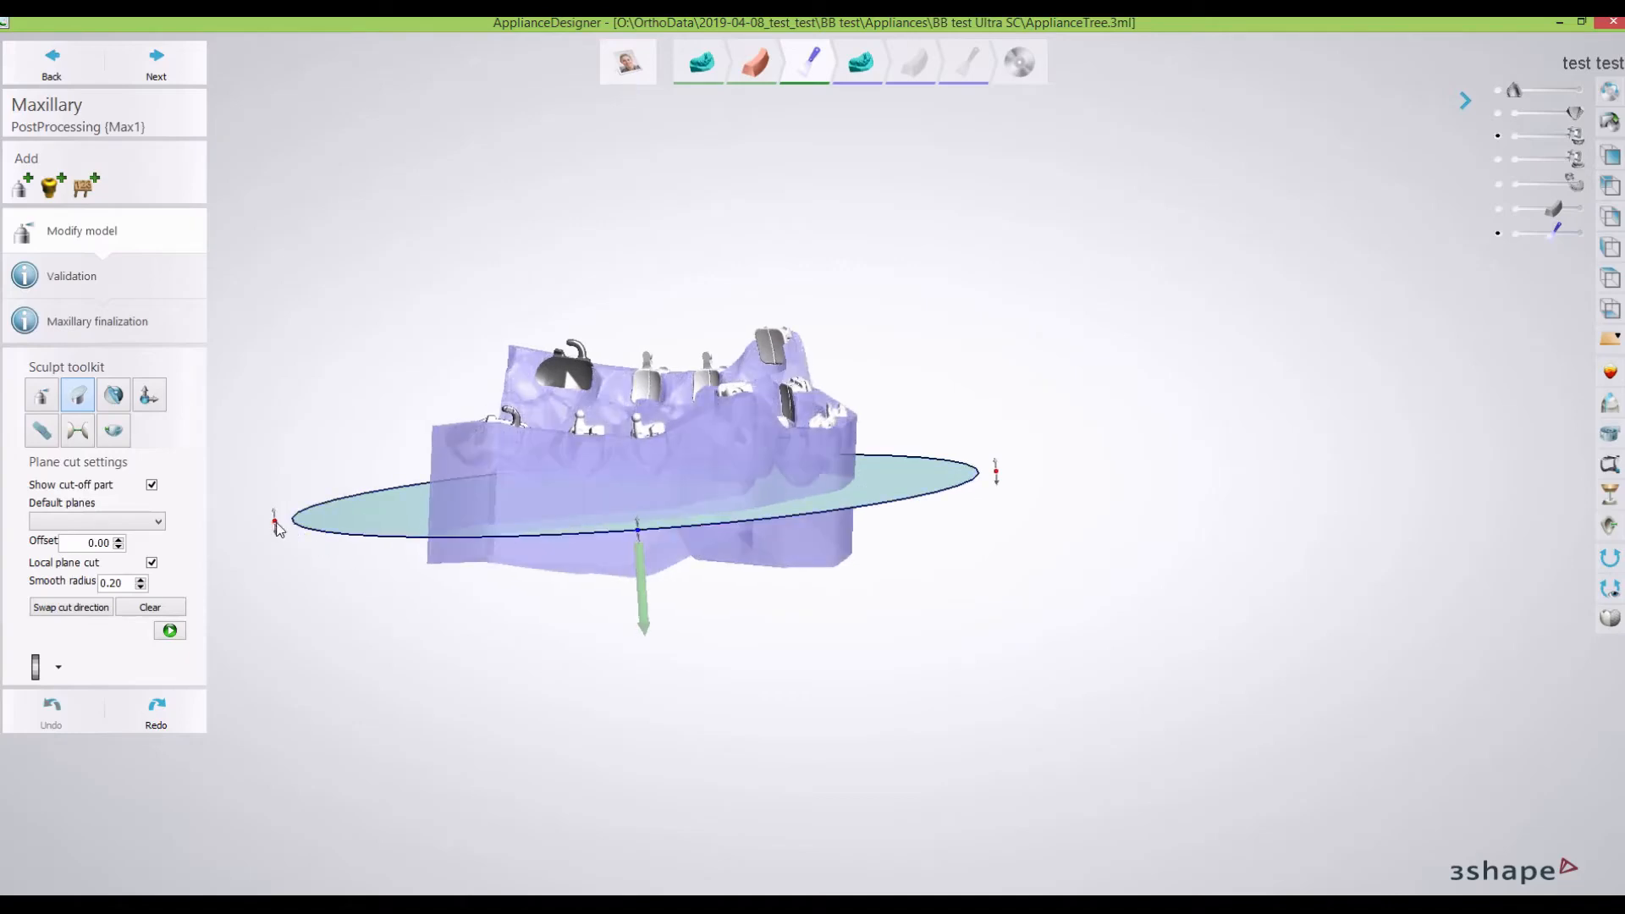
drag(274, 518, 272, 497)
right_drag(1012, 744, 888, 740)
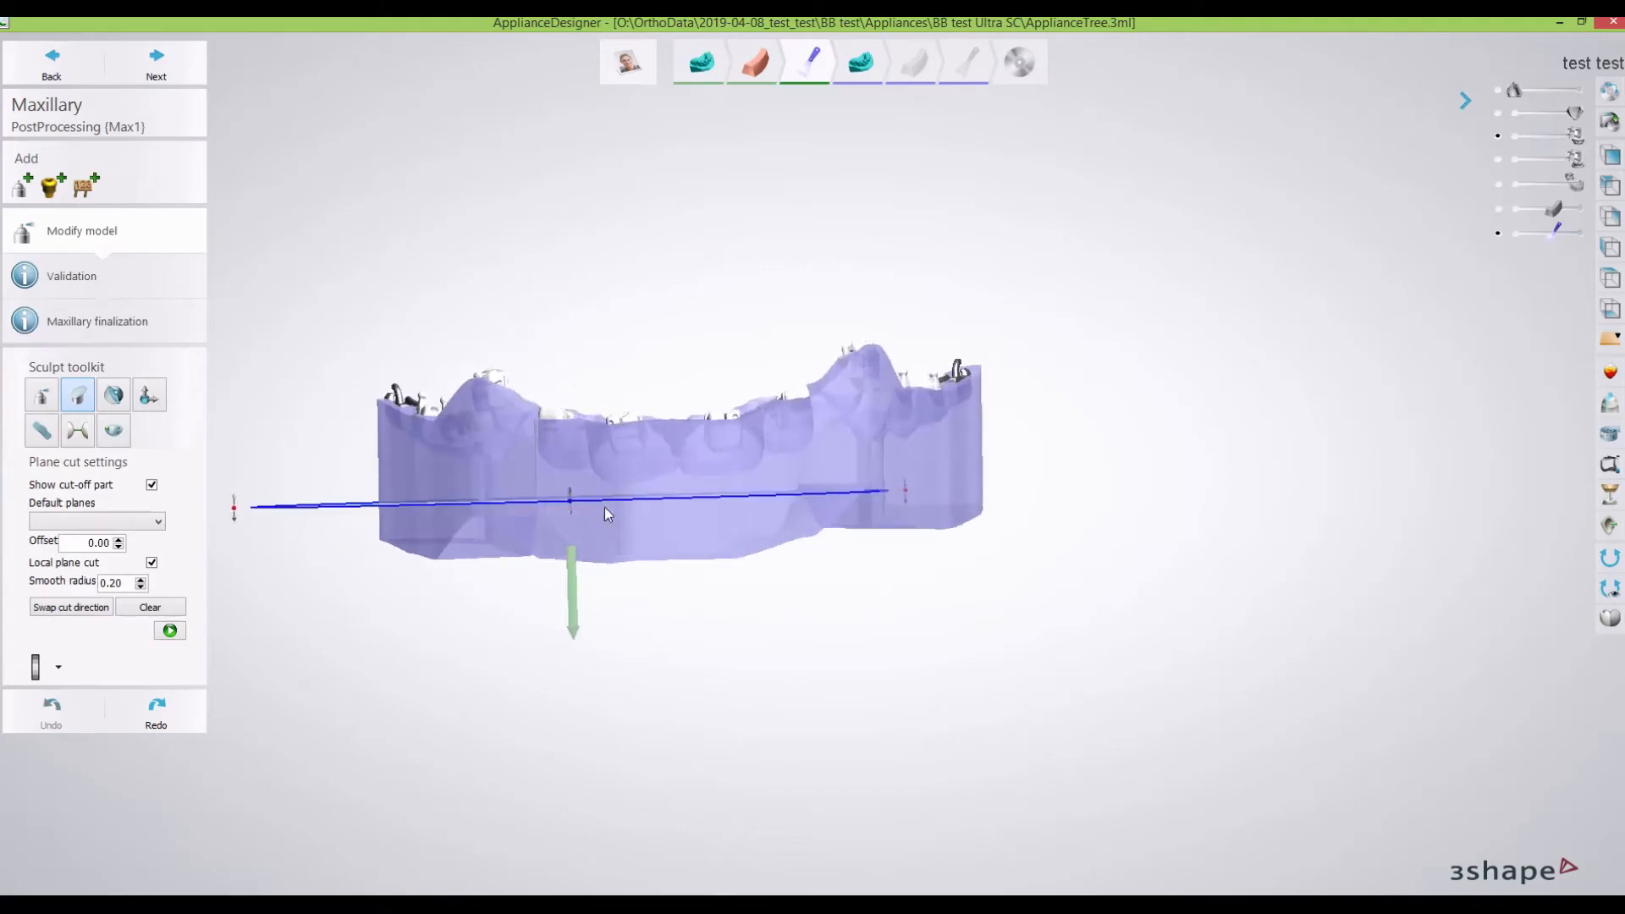
drag(570, 500, 574, 500)
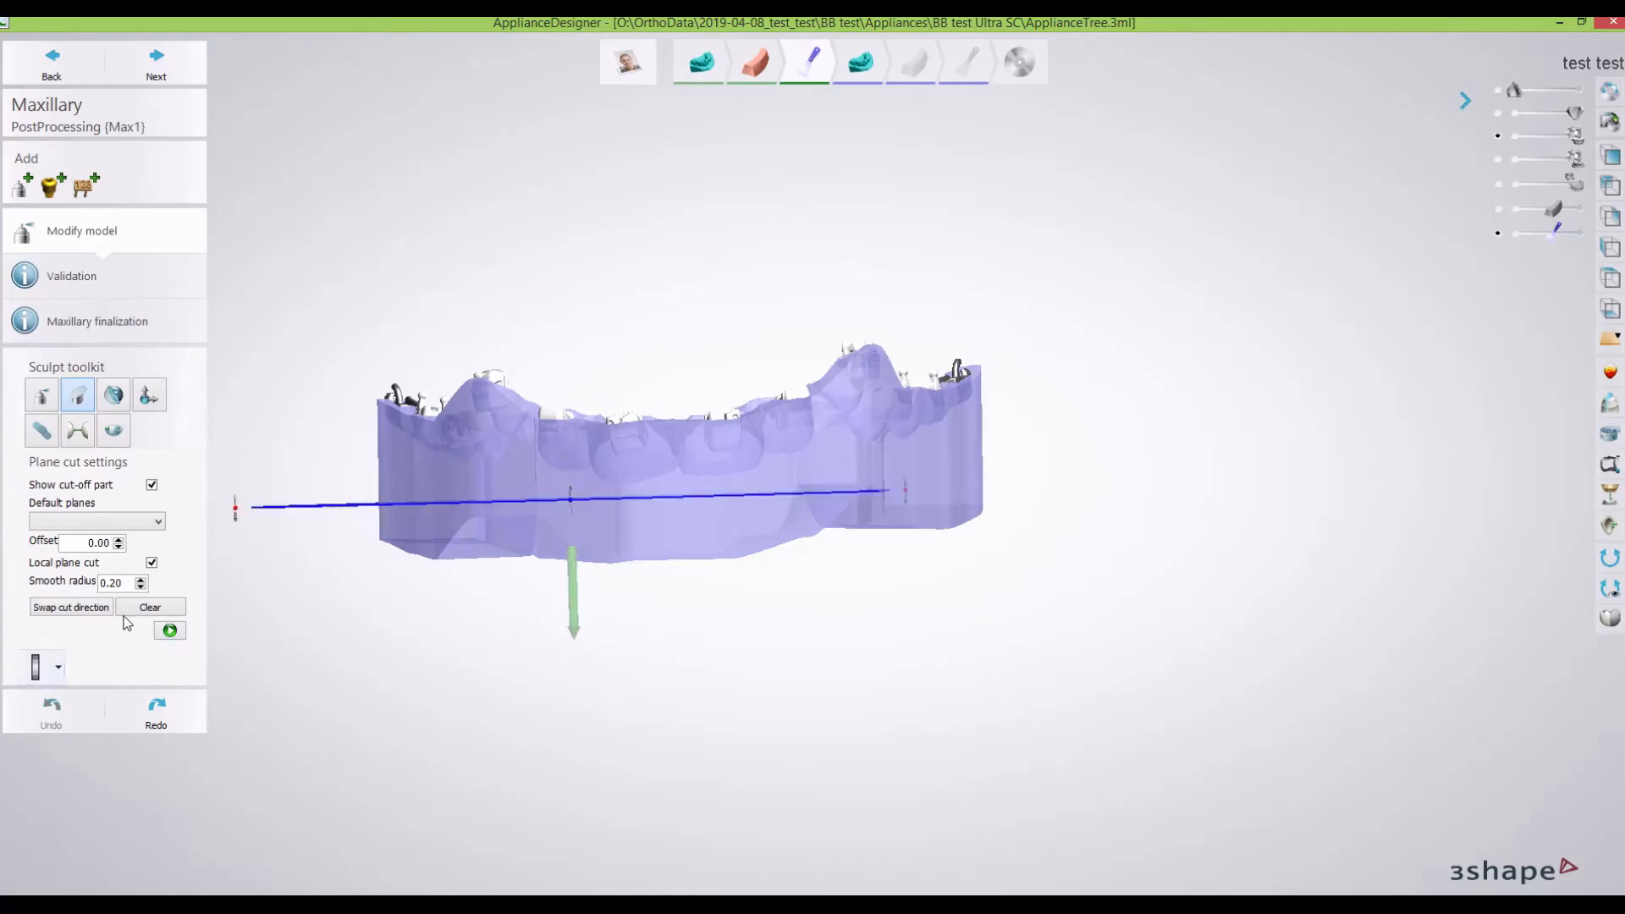
click(149, 607)
Try a slightly tilted plane cut across the tray below the tooth imprints and undo it.
mouse_move(544, 690)
right_down()
mouse_move(564, 693)
mouse_move(533, 690)
right_up()
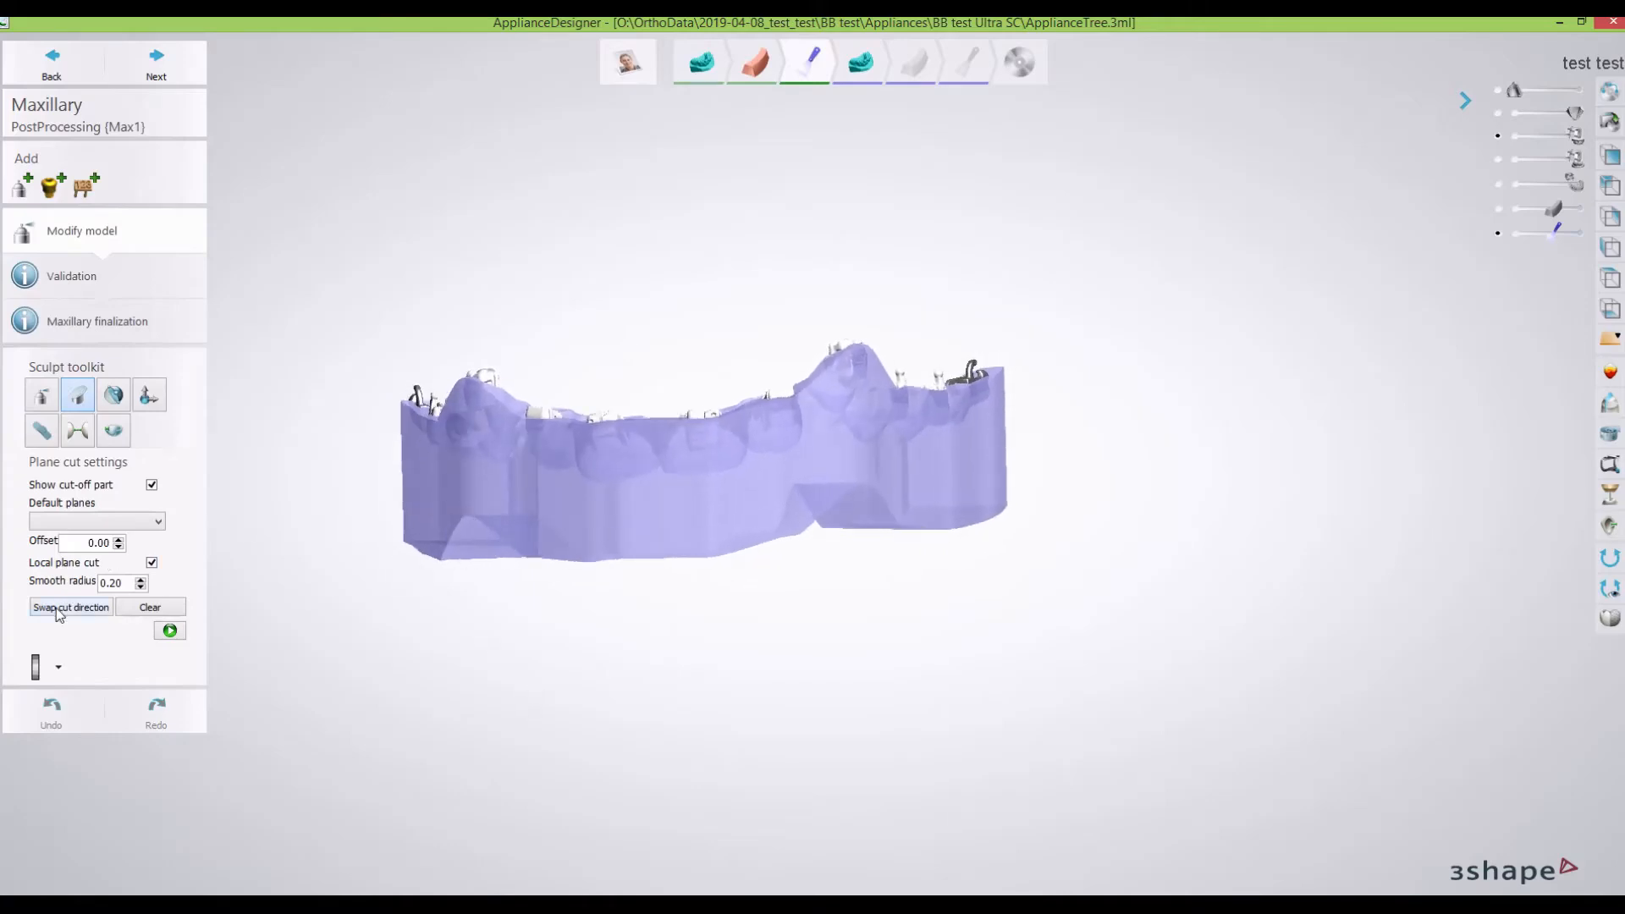
drag(332, 508, 1091, 486)
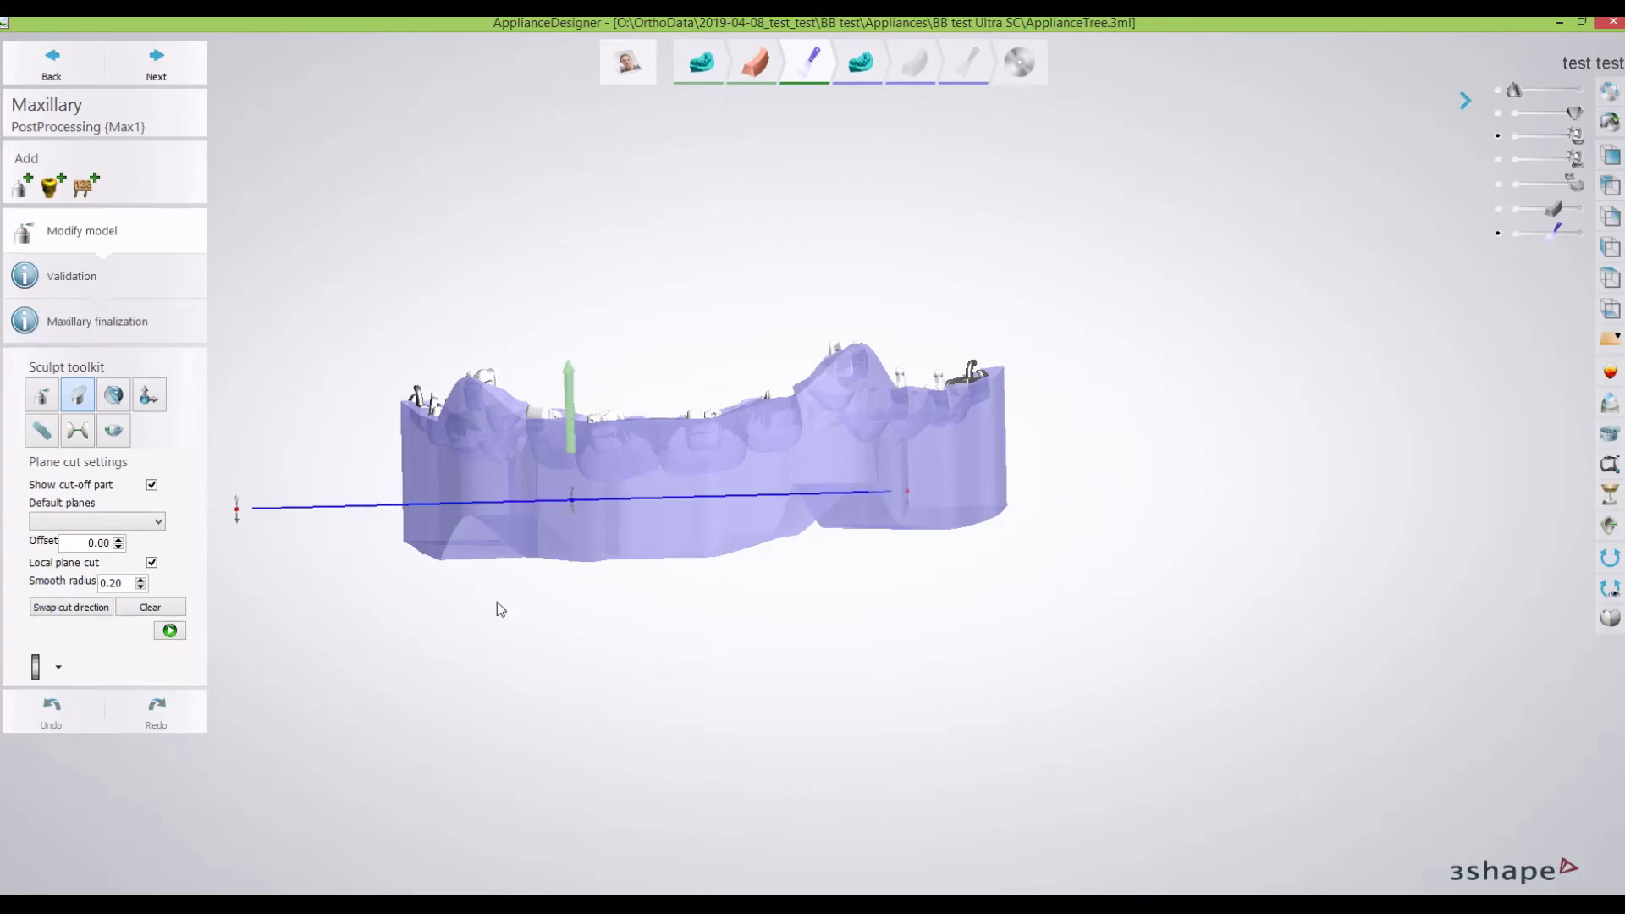
right_drag(497, 606, 597, 613)
click(70, 608)
click(167, 631)
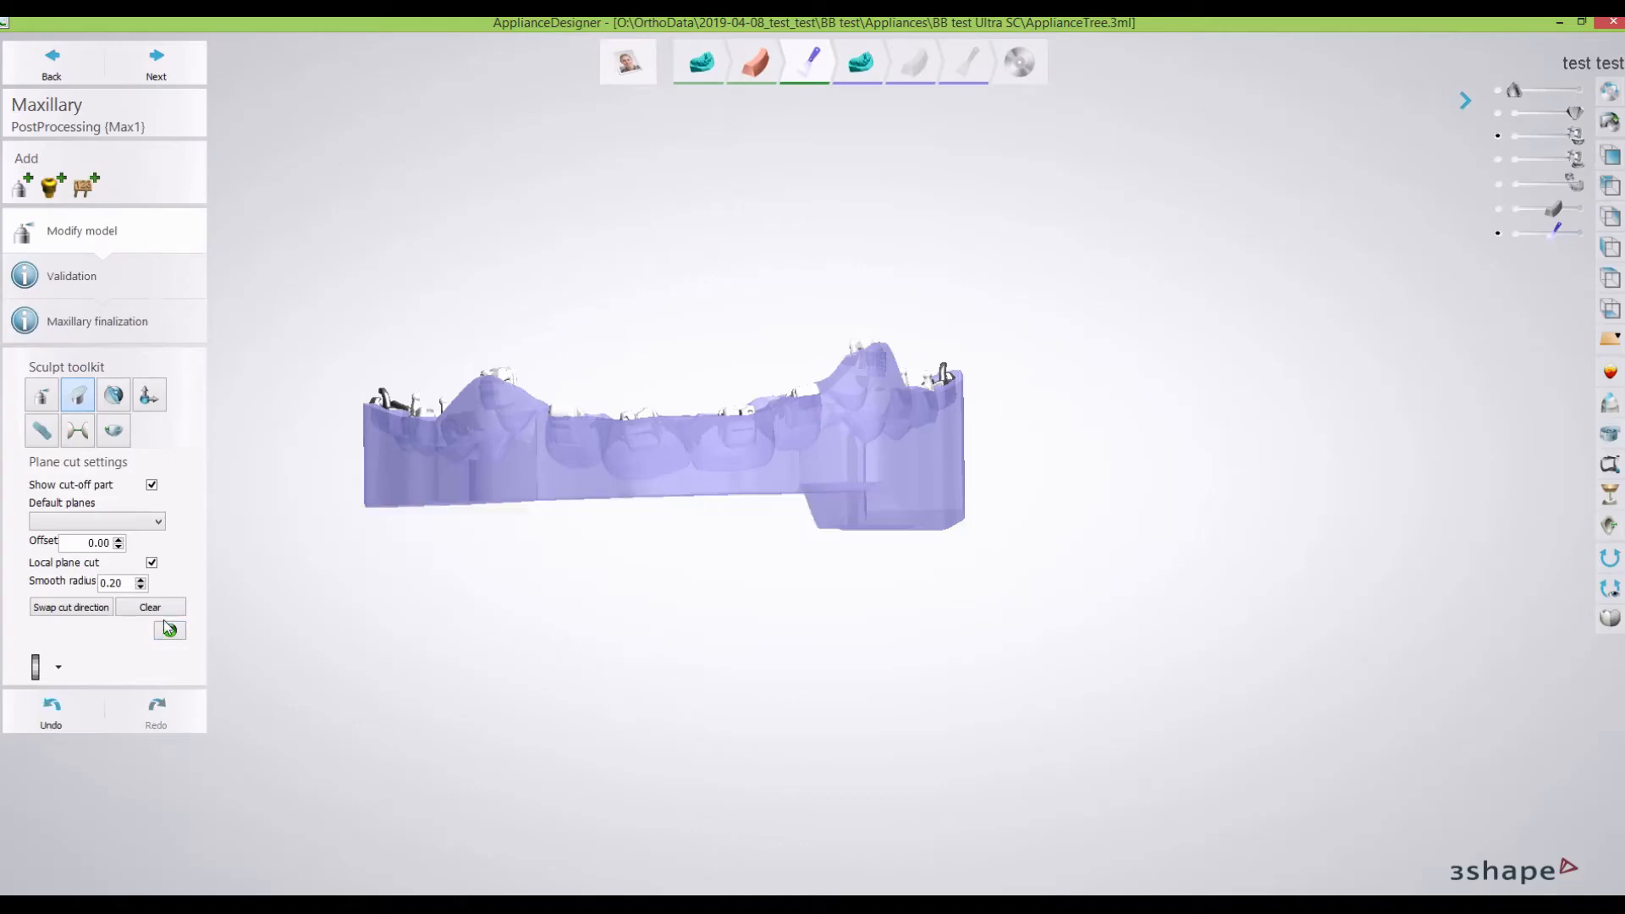
click(51, 711)
Place a level cutting plane across the tray below the tooth imprints, with the cut direction swapped towards the base.
mouse_move(621, 687)
right_down()
mouse_move(661, 692)
mouse_move(645, 663)
mouse_move(646, 678)
right_up()
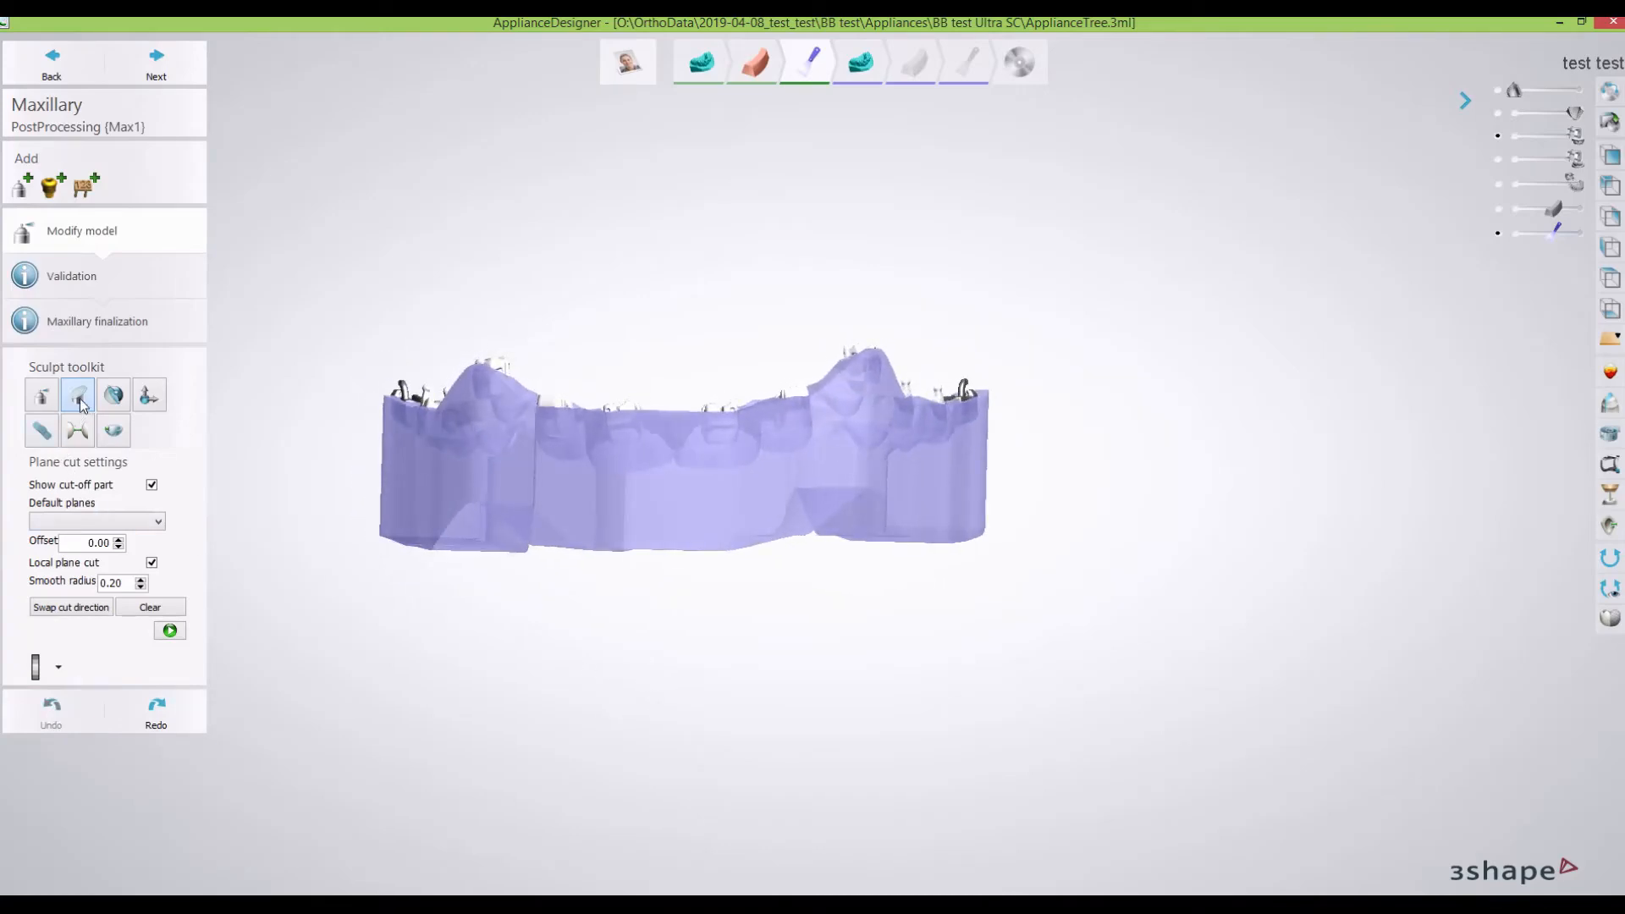
drag(303, 476, 1063, 483)
right_drag(882, 610, 907, 615)
click(71, 607)
right_drag(285, 655, 411, 650)
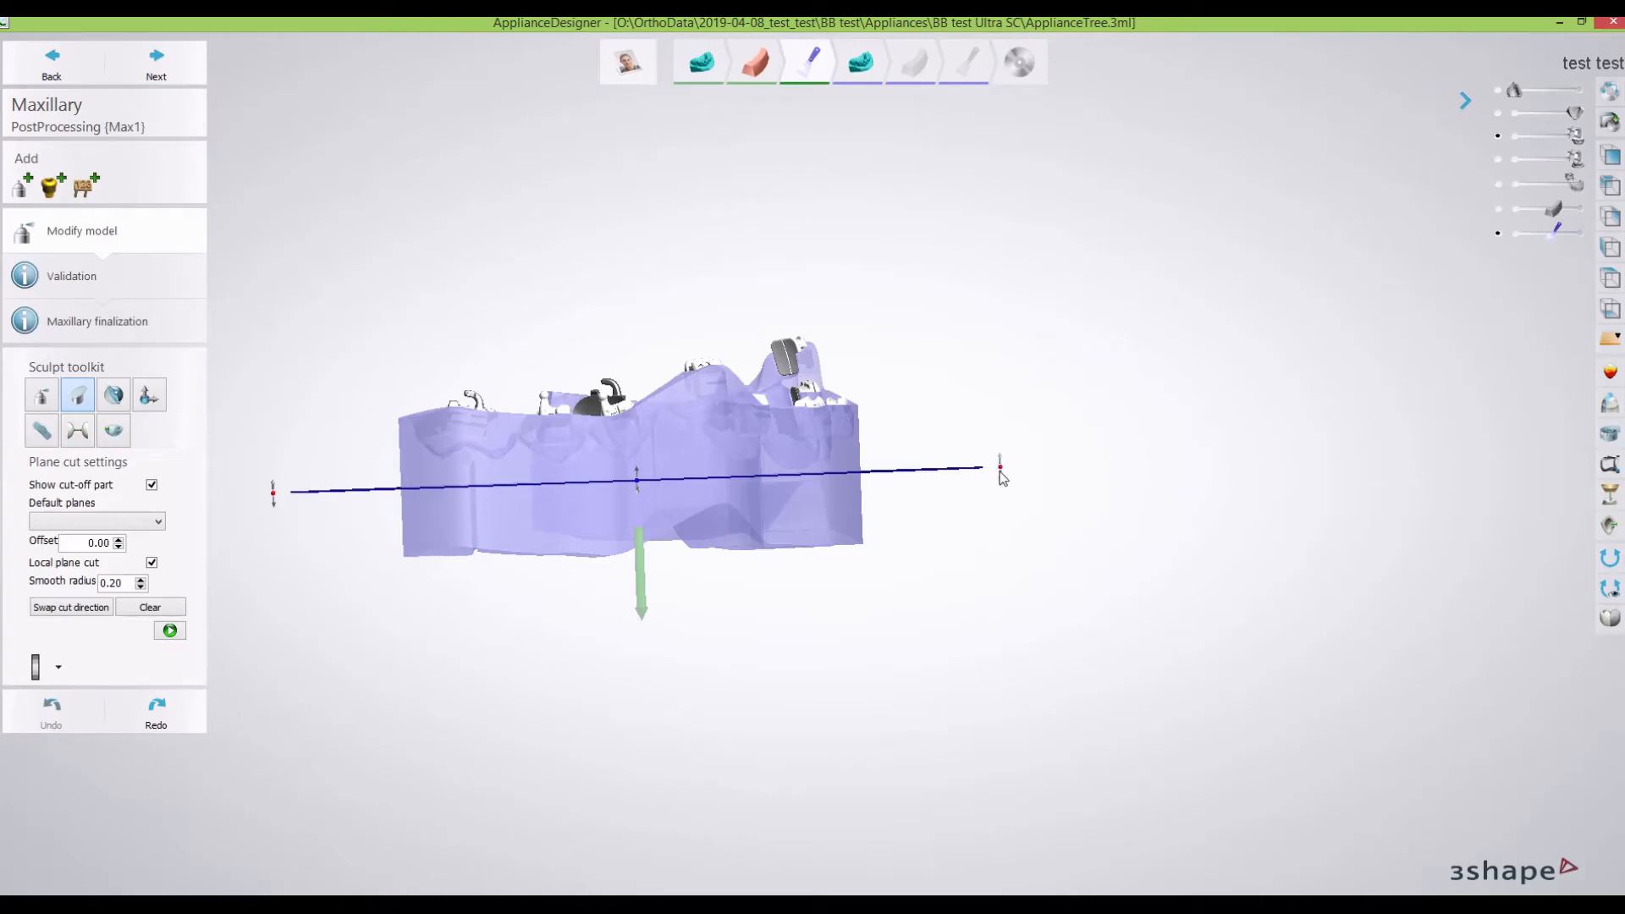
drag(1000, 474, 1001, 477)
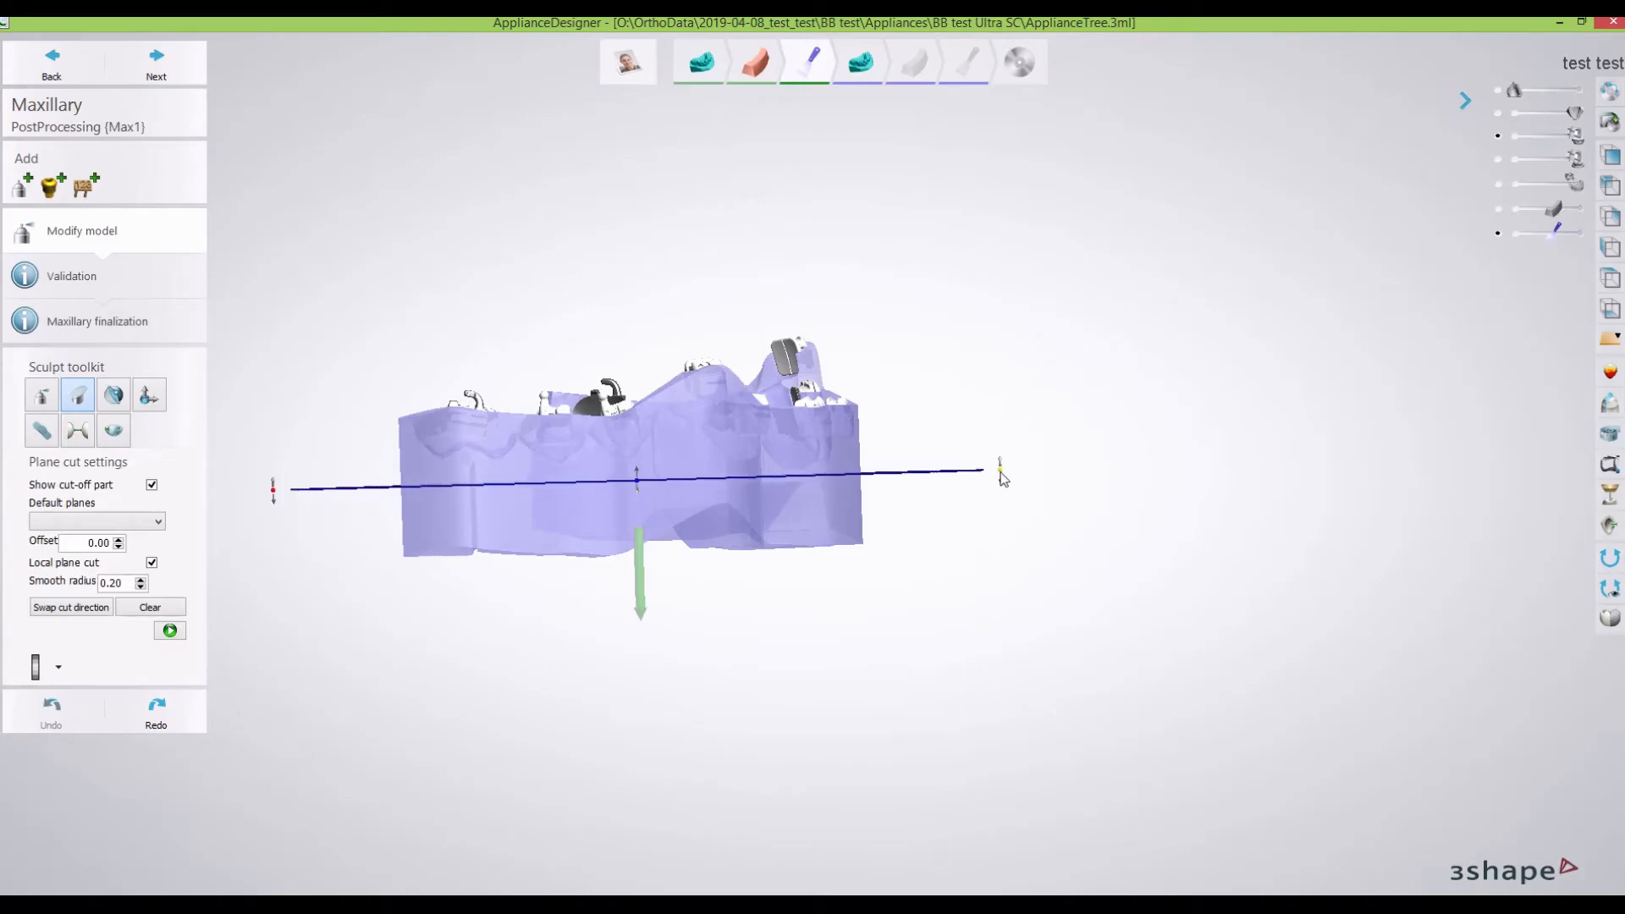
Offset the cutting plane 0.79 towards the base and cut off the lower part of the tray.
right_drag(1078, 534, 846, 522)
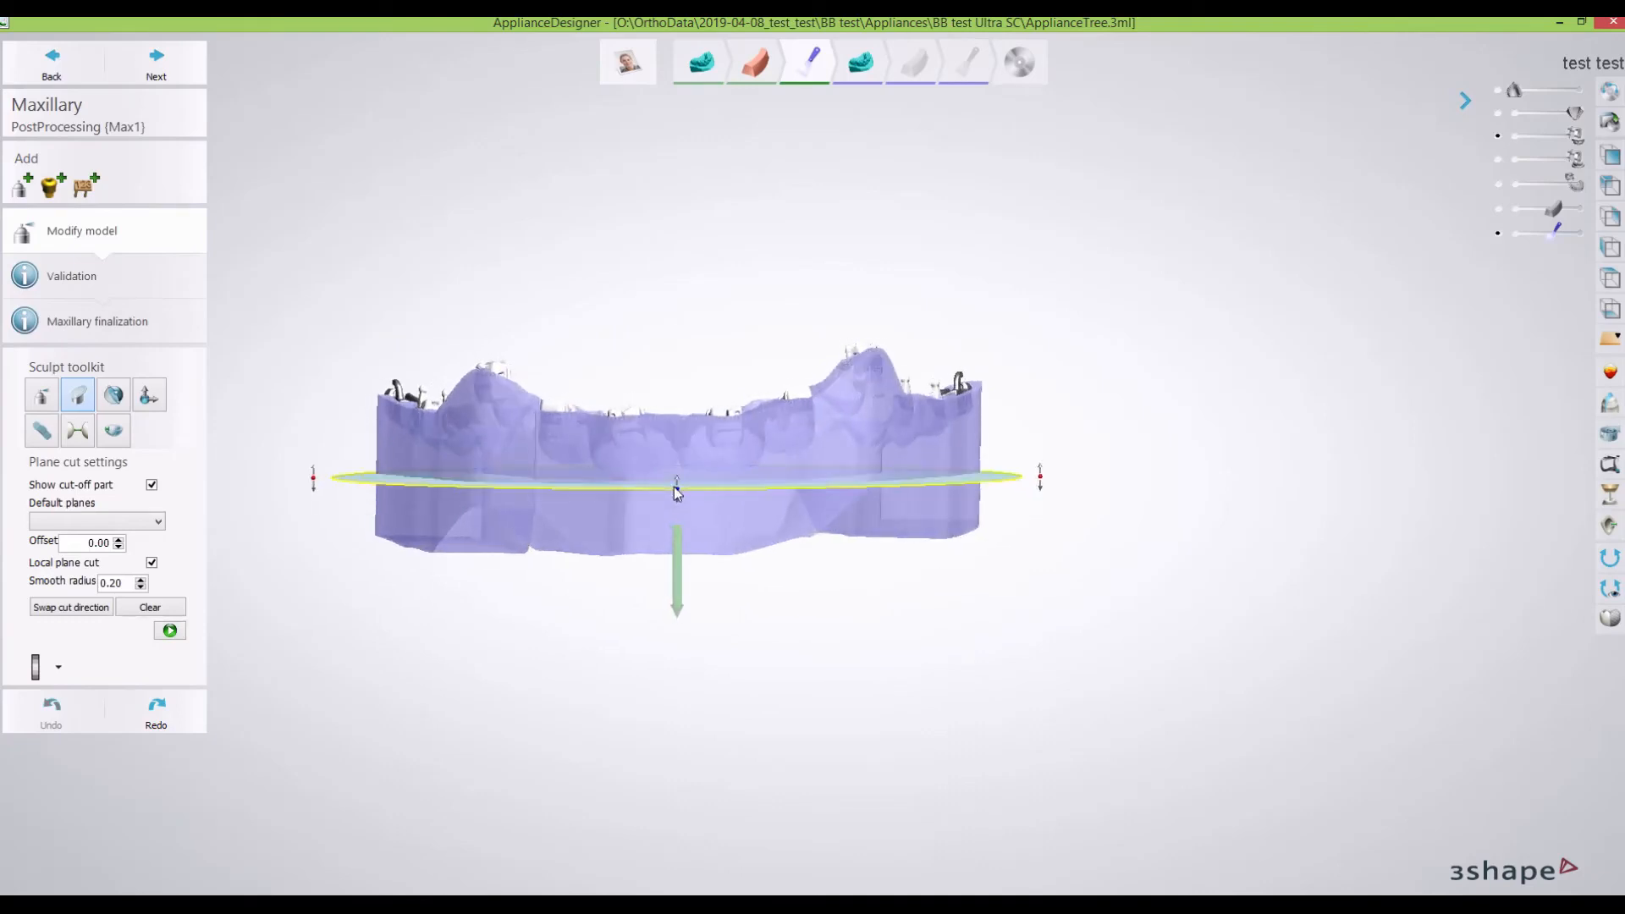
drag(678, 491, 631, 509)
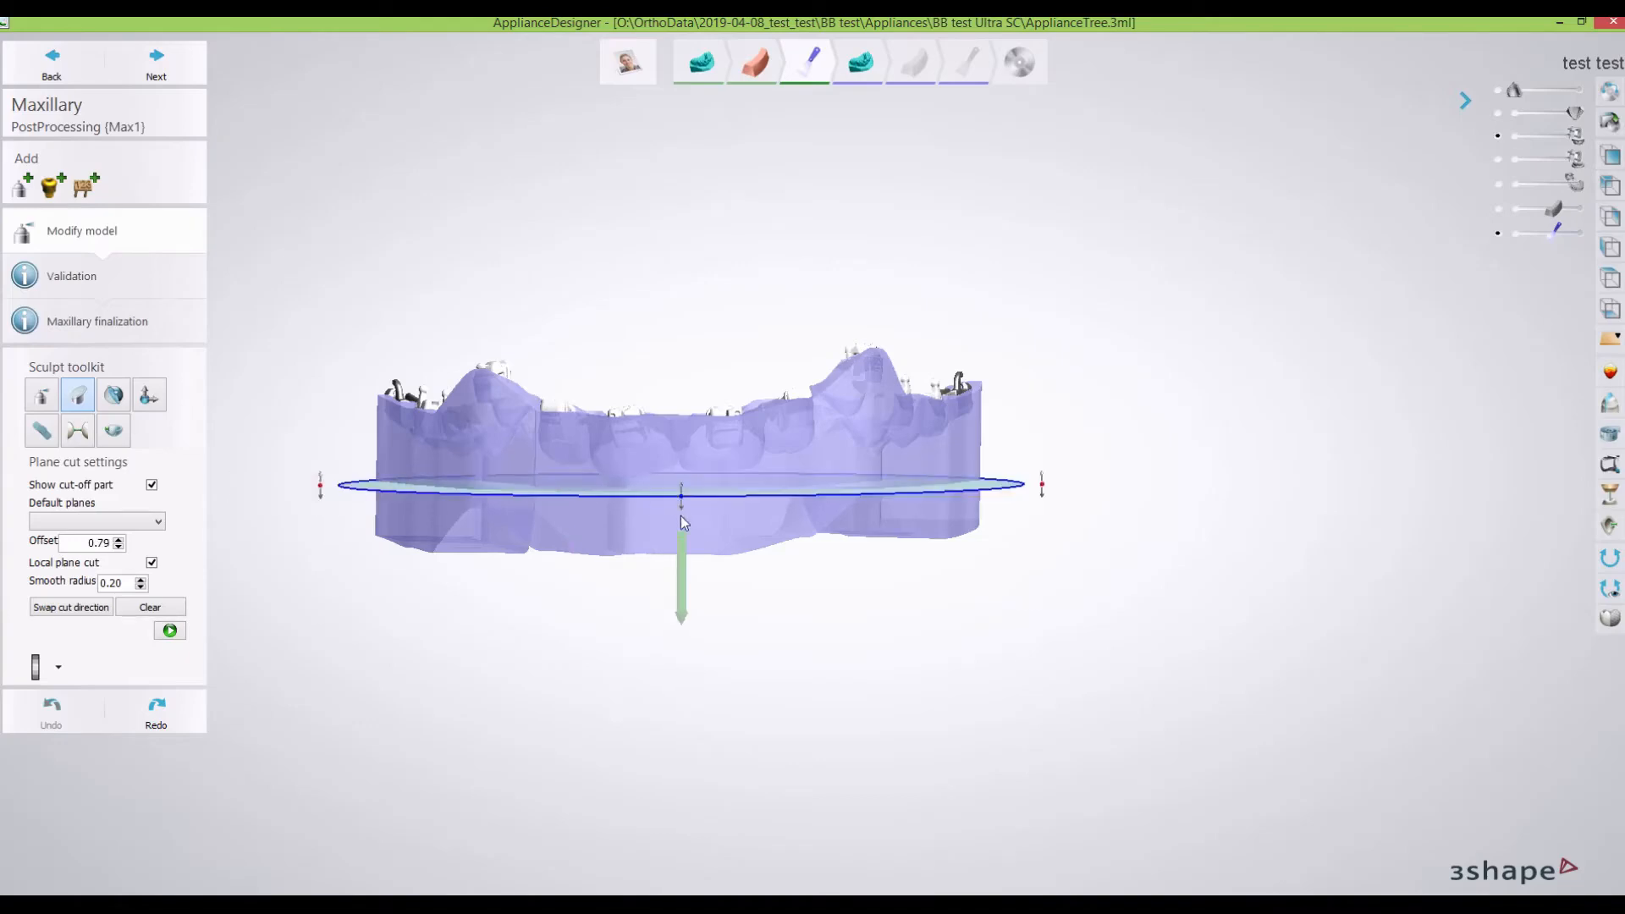
right_drag(704, 532, 706, 531)
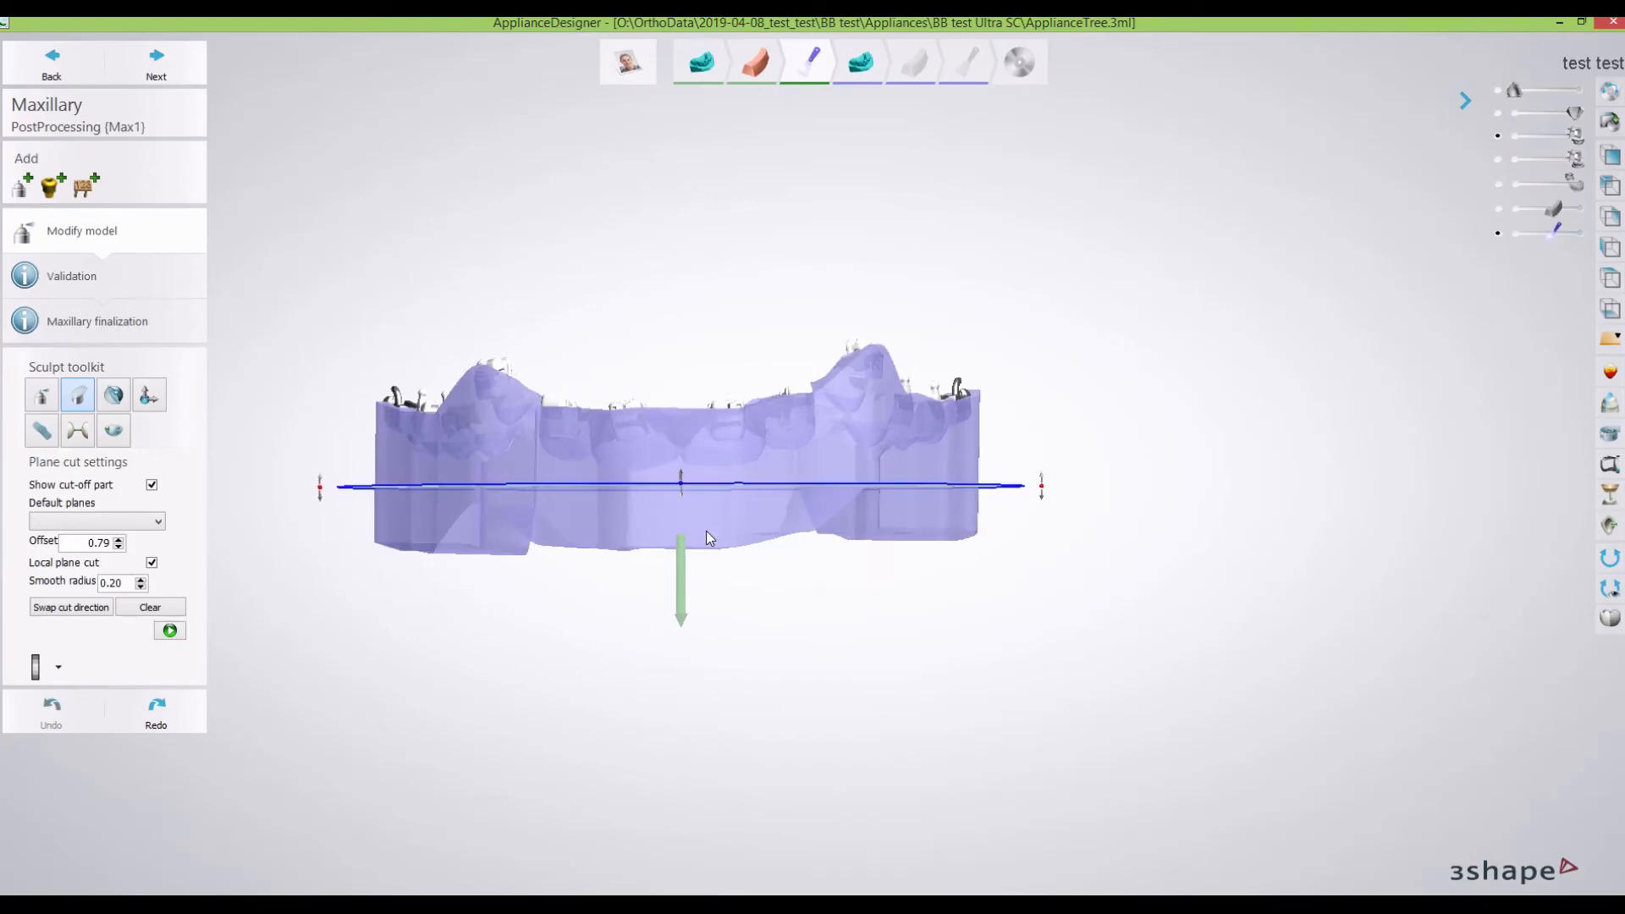
click(170, 632)
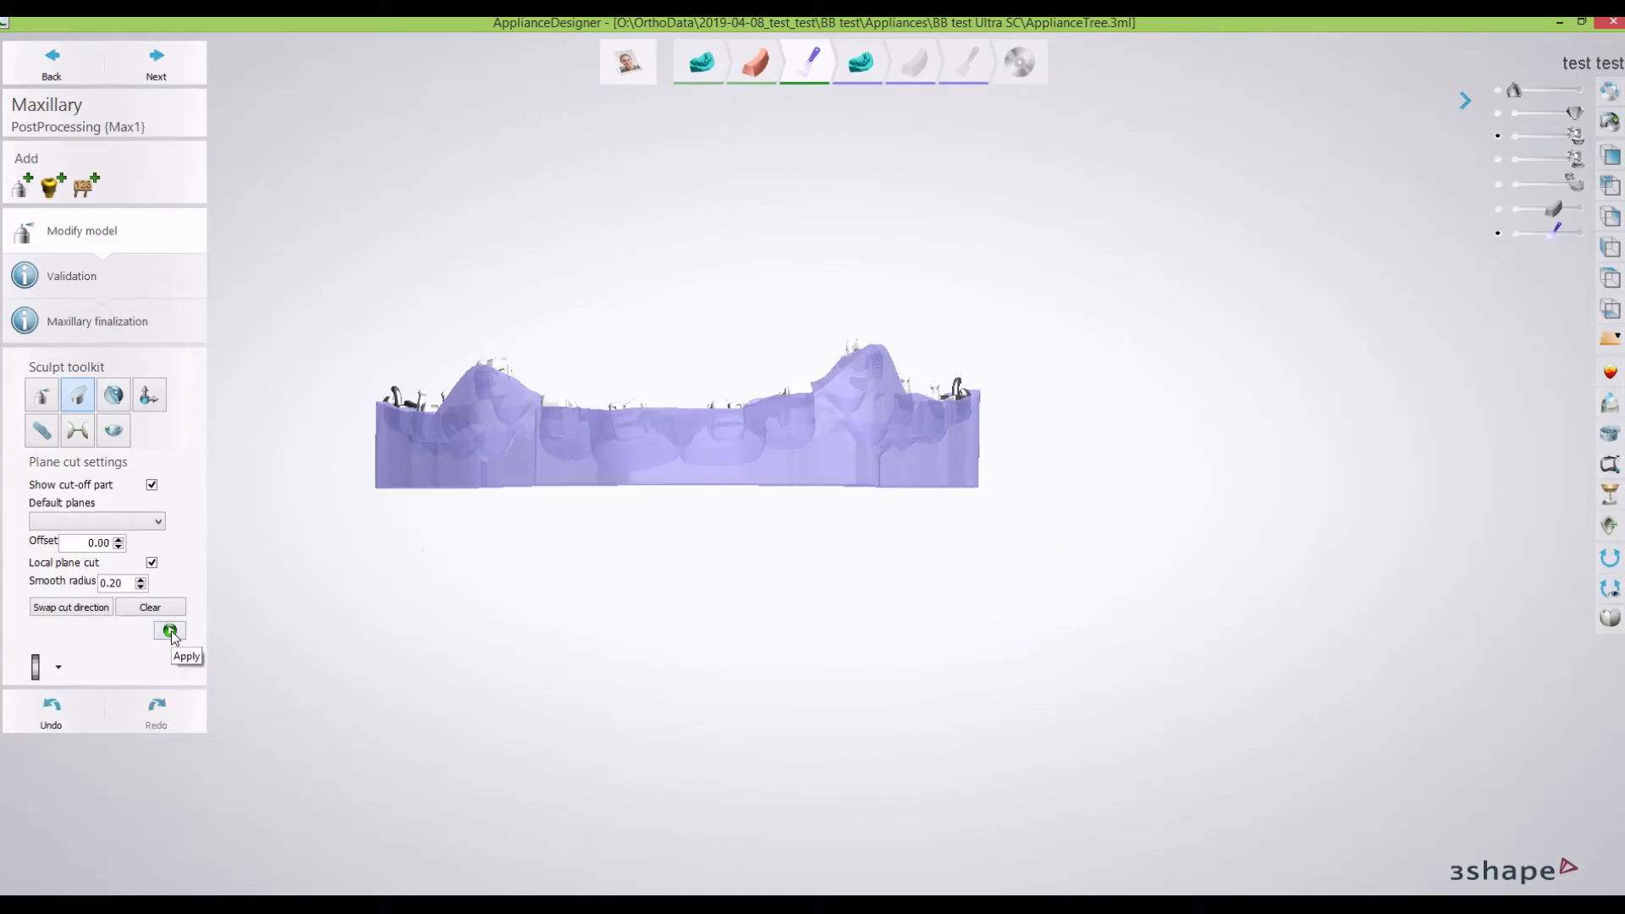
mouse_move(544, 635)
right_down()
mouse_move(744, 635)
mouse_move(443, 664)
mouse_move(660, 657)
mouse_move(536, 664)
right_up()
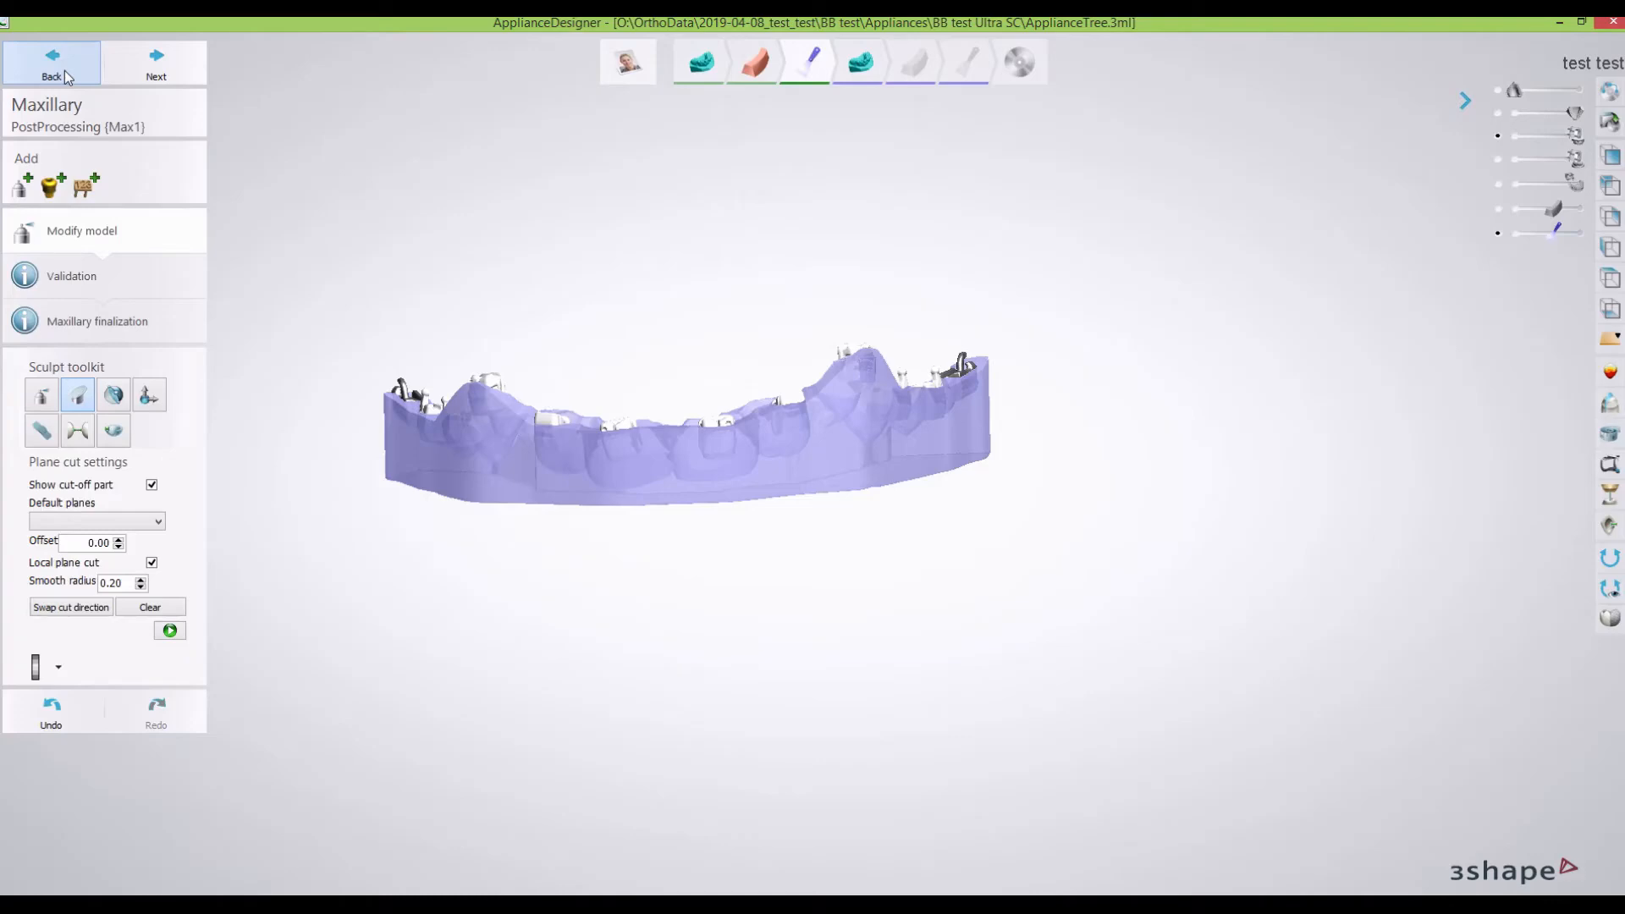
Pass validation and add an ID tag to the maxillary tray with the text "BB test Ultra" and tag type Integrated.
click(158, 70)
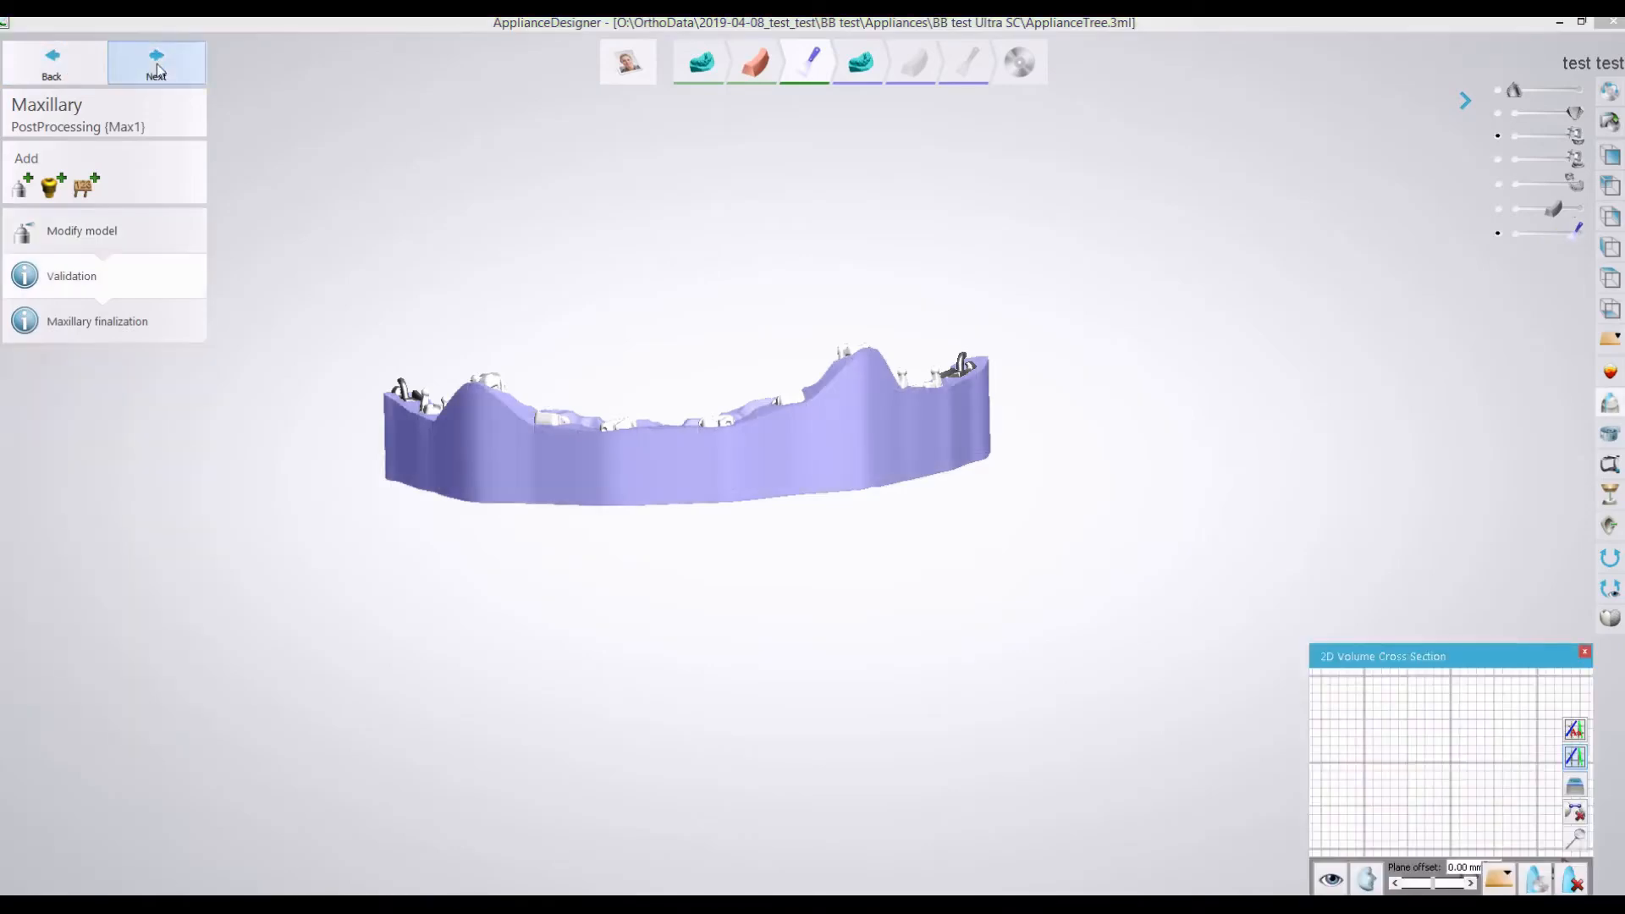
click(158, 70)
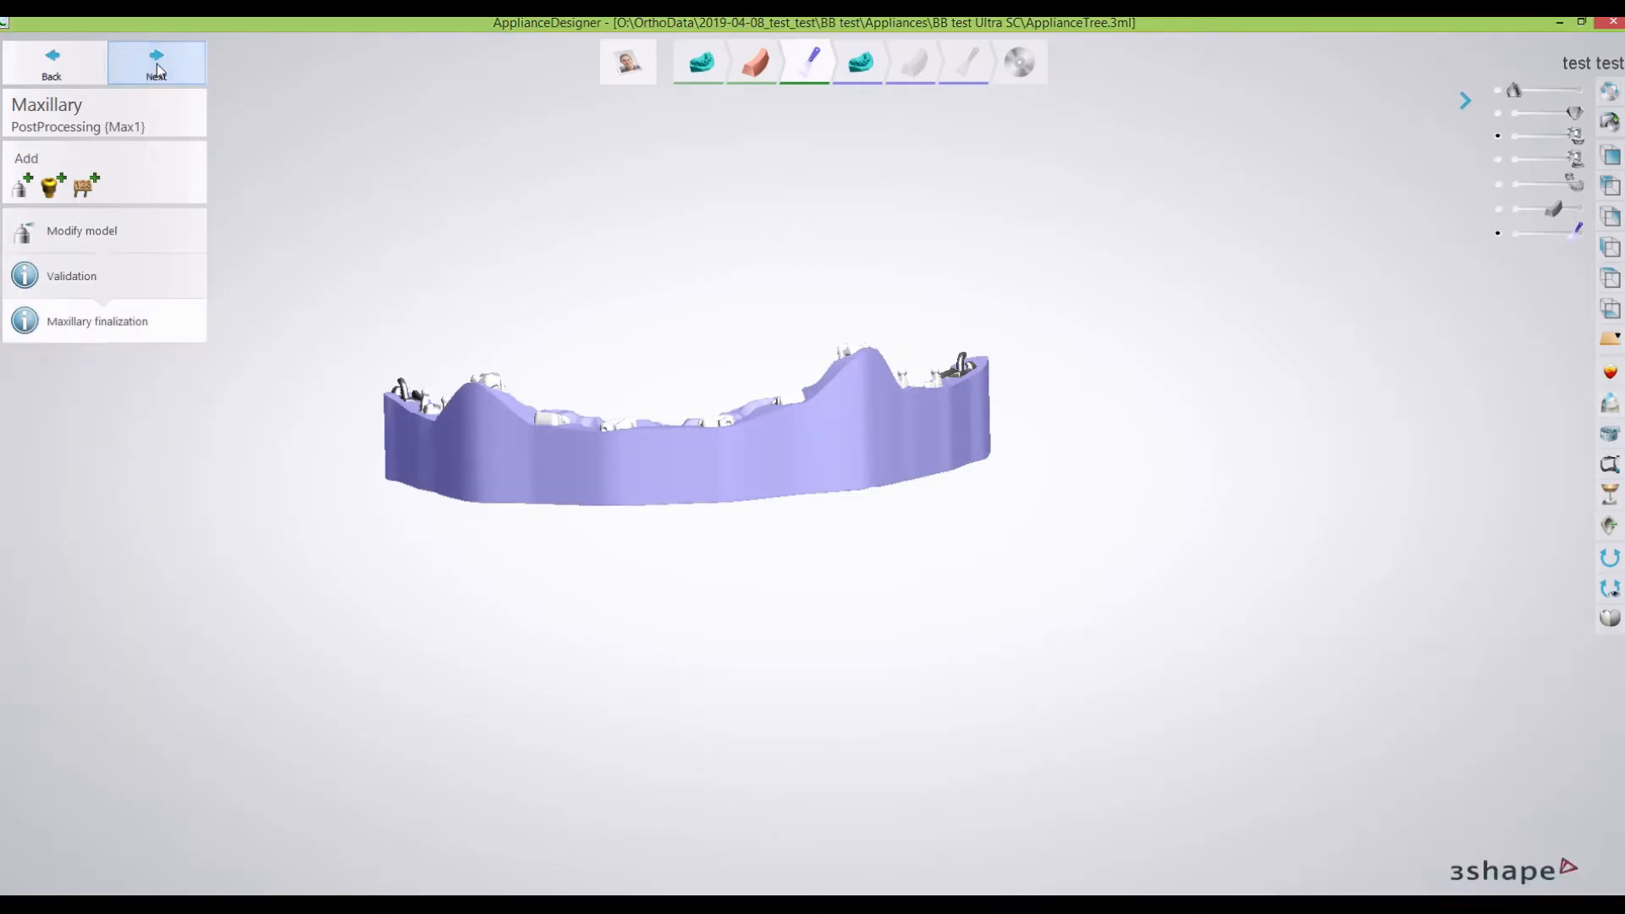
click(85, 191)
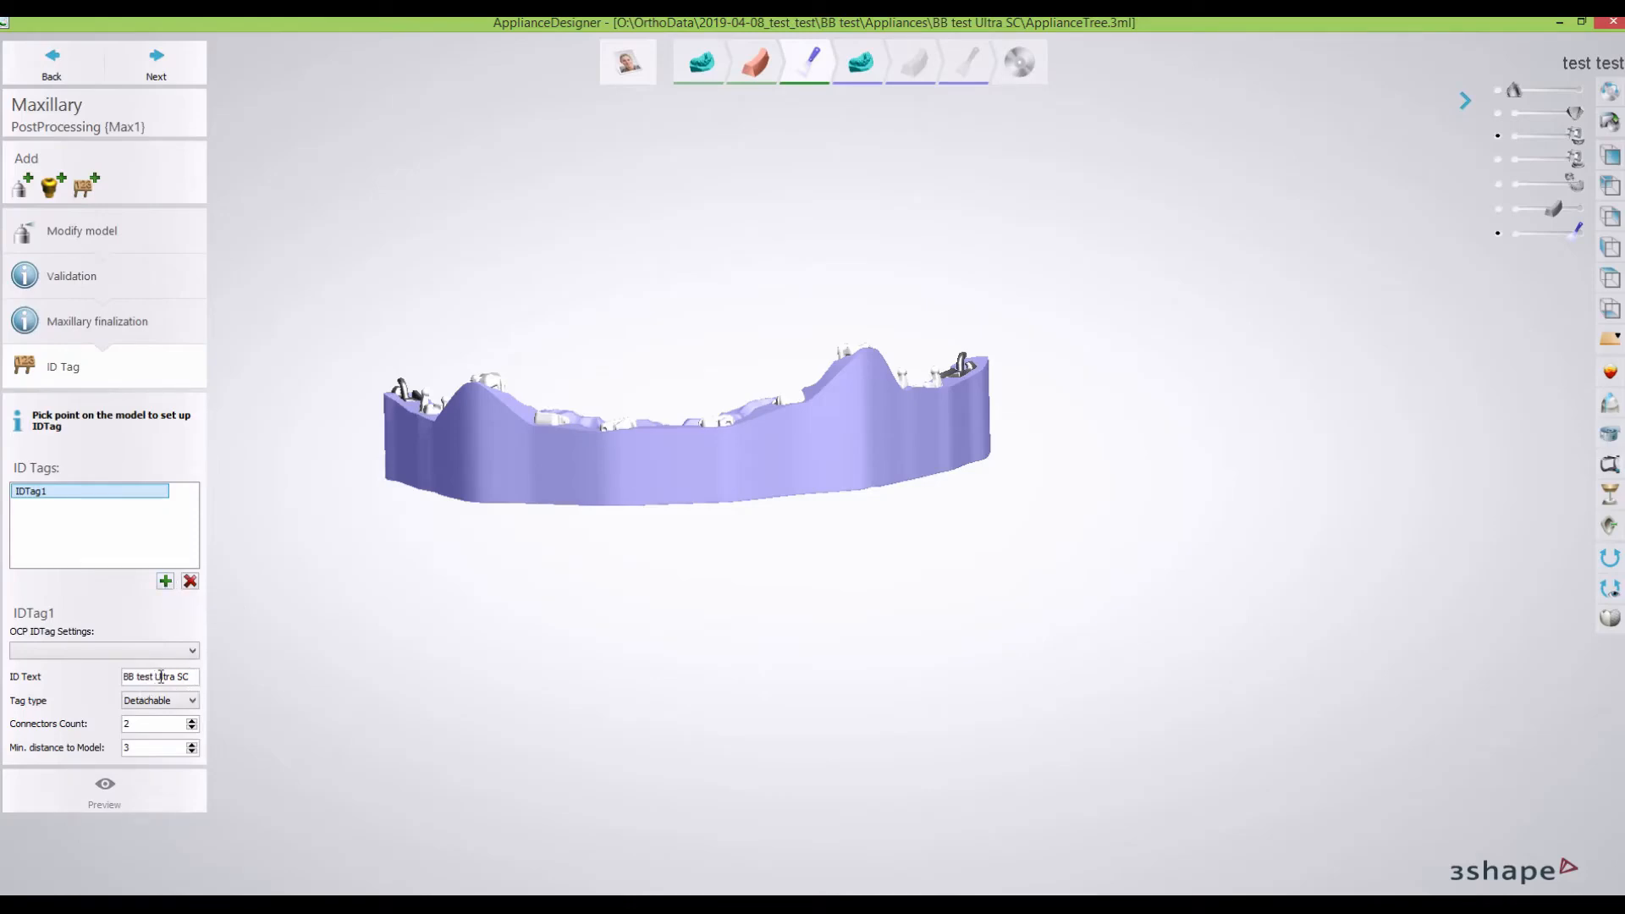
drag(178, 677, 194, 680)
key(BackSpace)
click(193, 701)
click(181, 728)
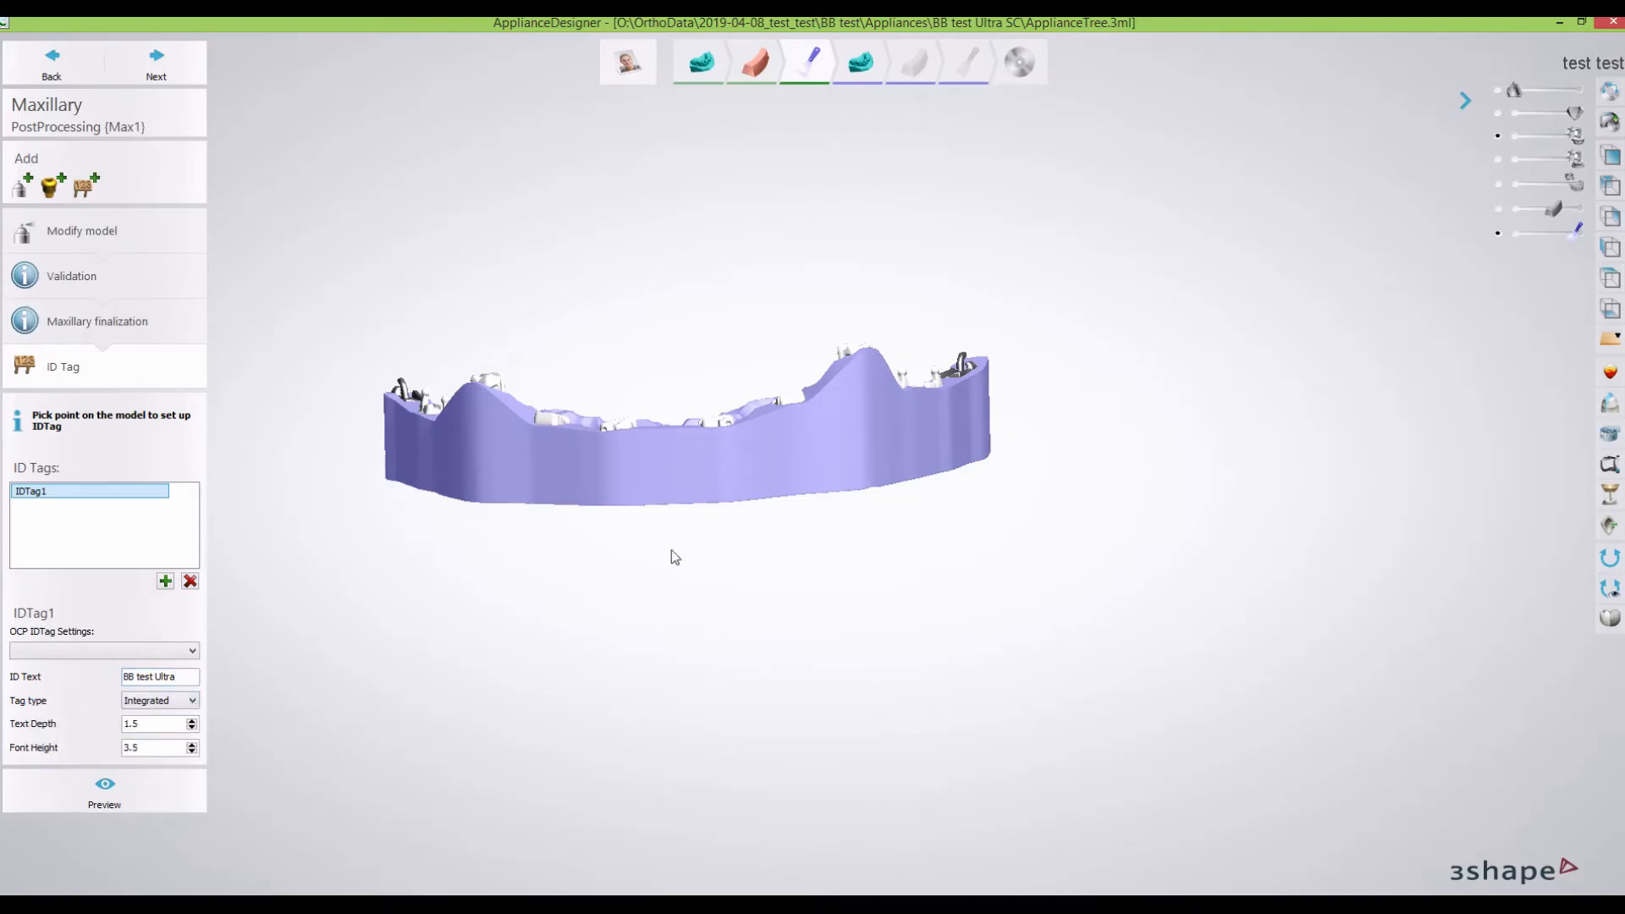
Place the "BB test Ultra" tag on the middle of the tray's front face and check it from several angles.
click(656, 470)
right_drag(682, 535, 672, 567)
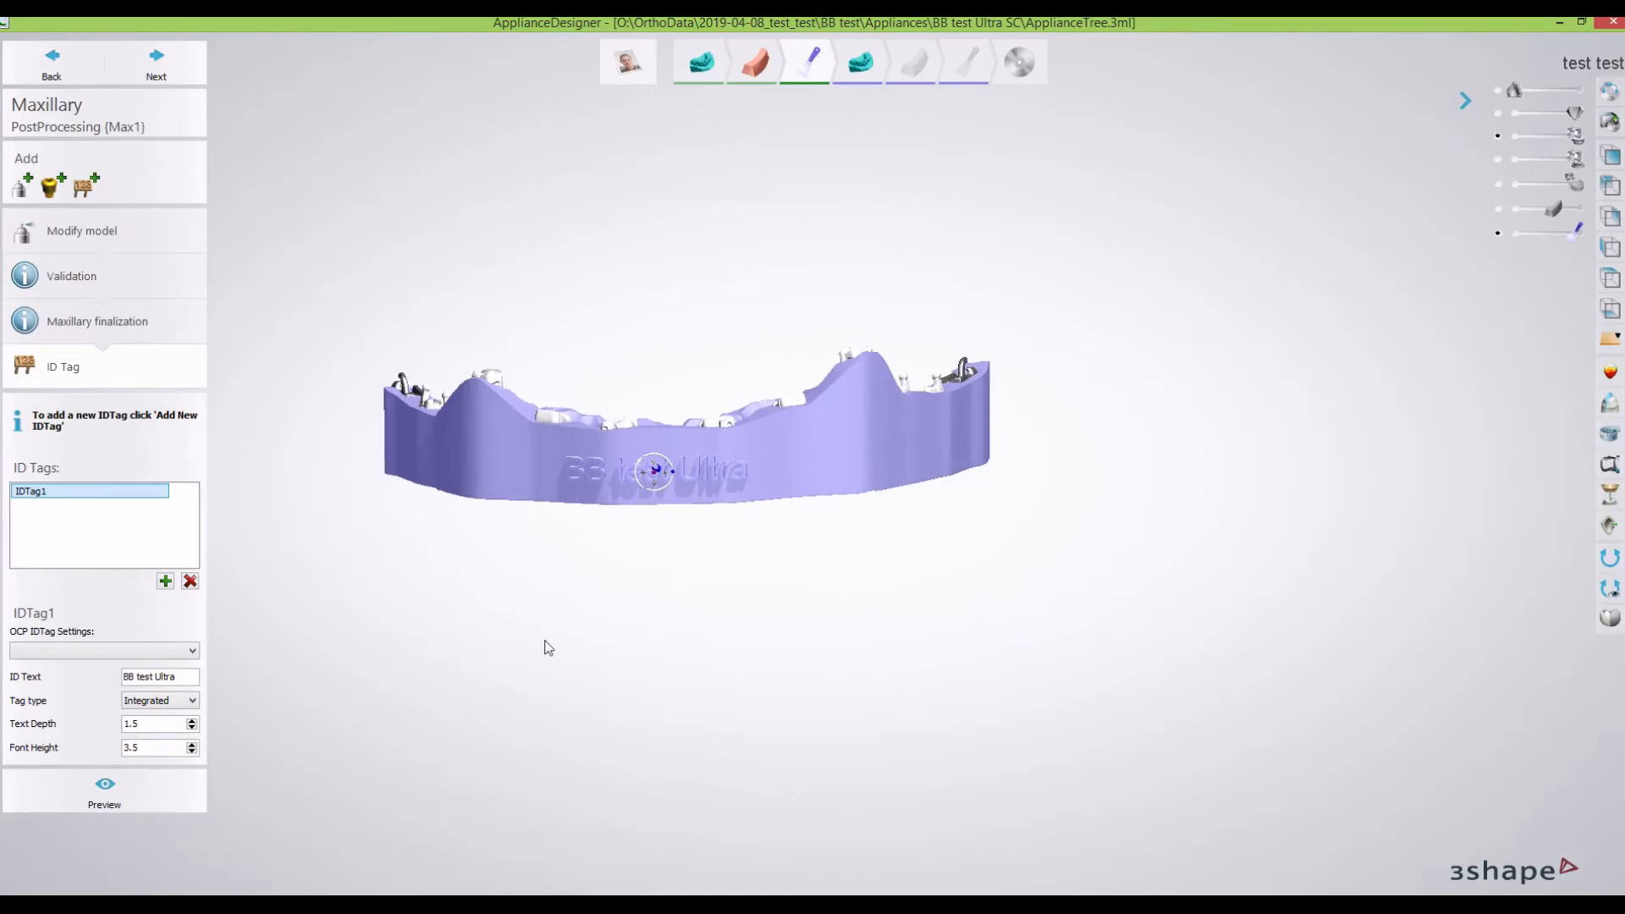
right_drag(606, 637, 606, 625)
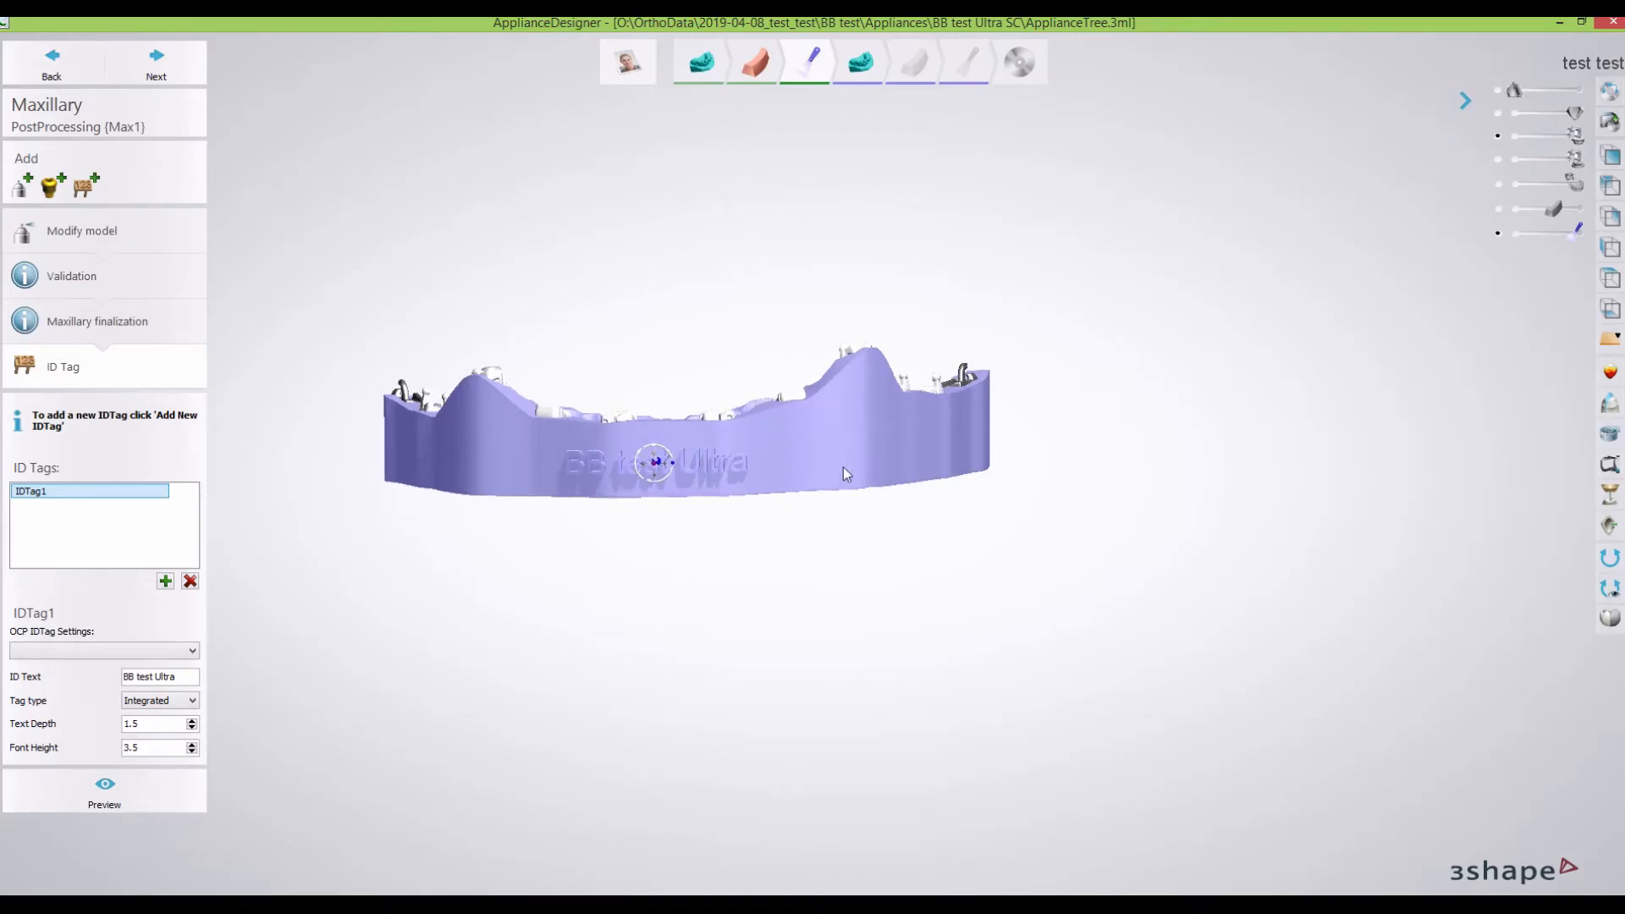
right_drag(824, 496, 686, 533)
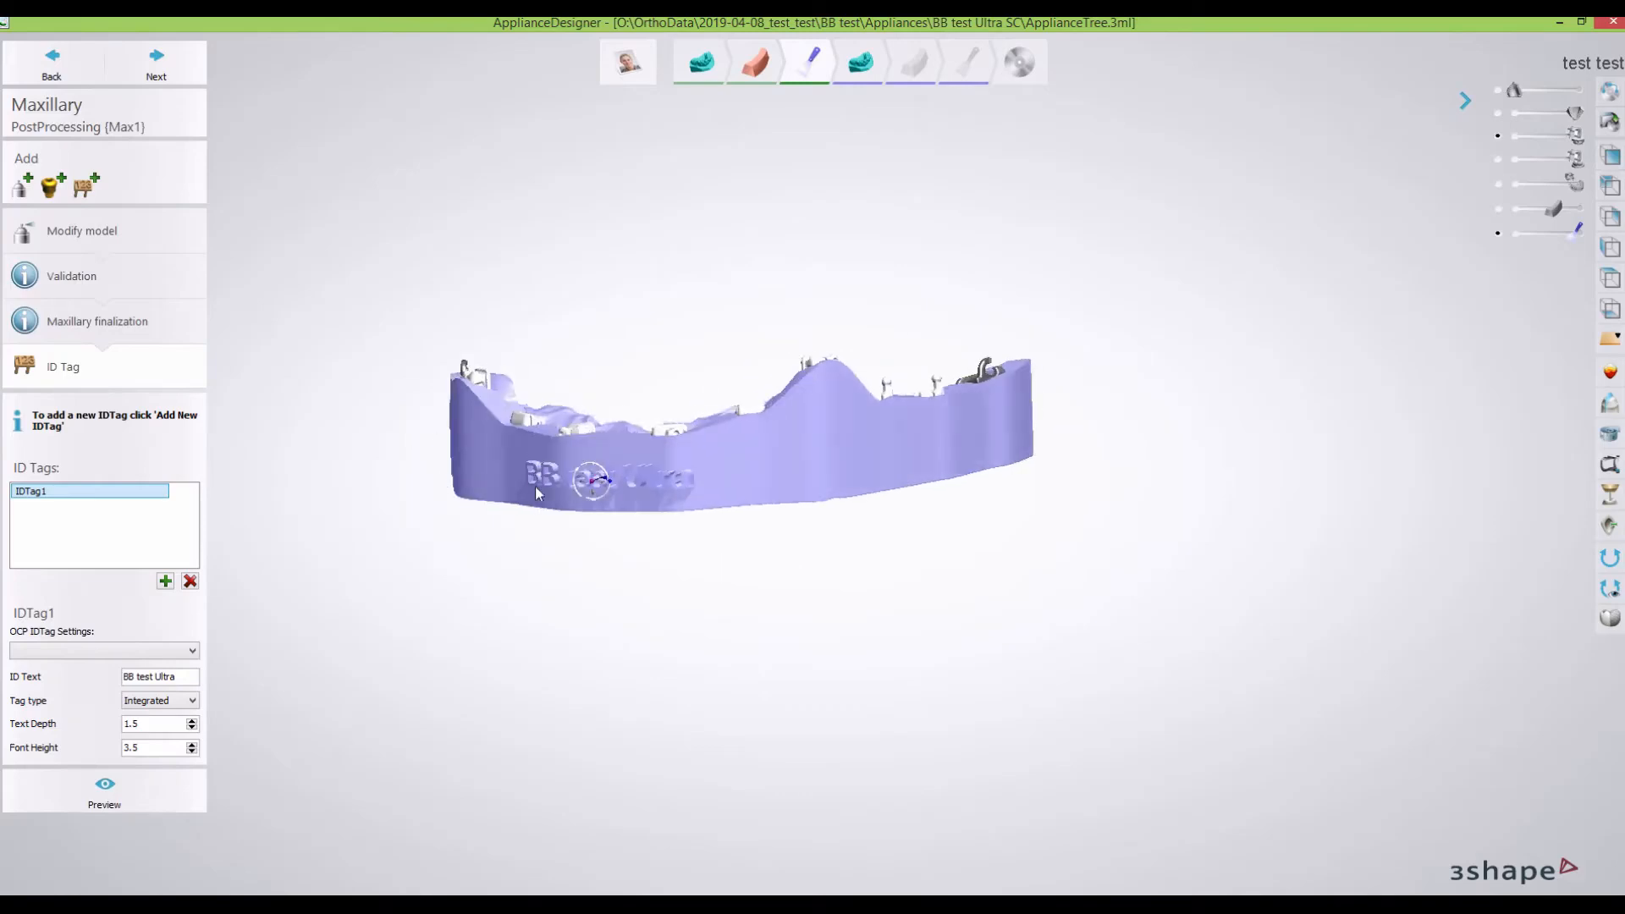
right_drag(467, 472, 606, 515)
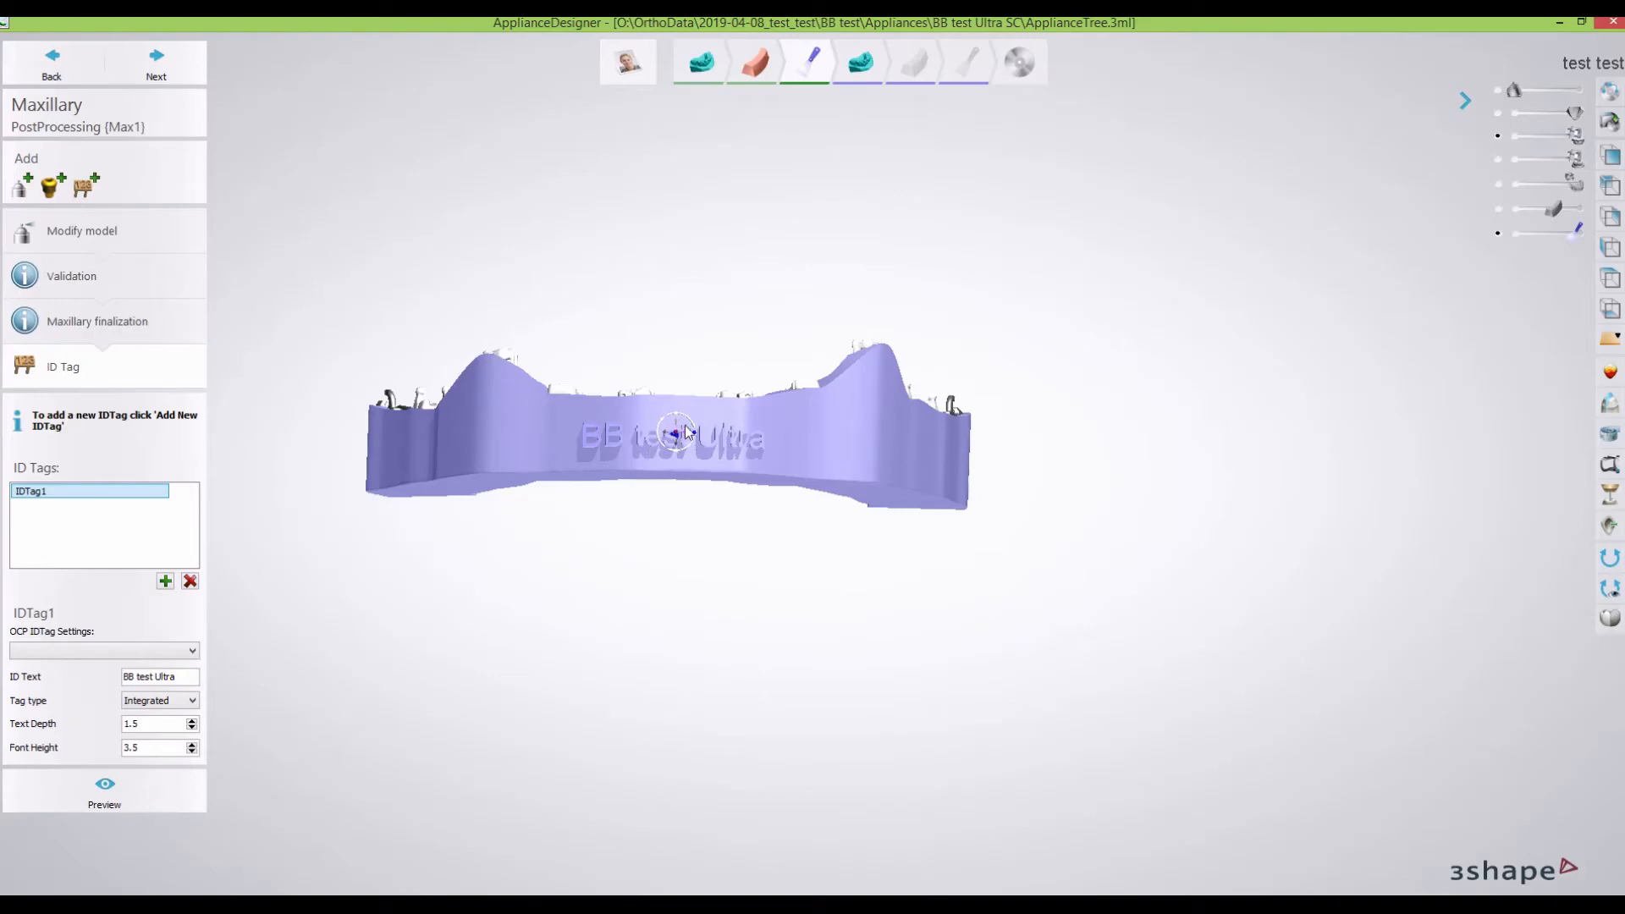
mouse_move(689, 456)
right_down()
mouse_move(684, 351)
mouse_move(682, 454)
mouse_move(623, 521)
mouse_move(687, 464)
right_up()
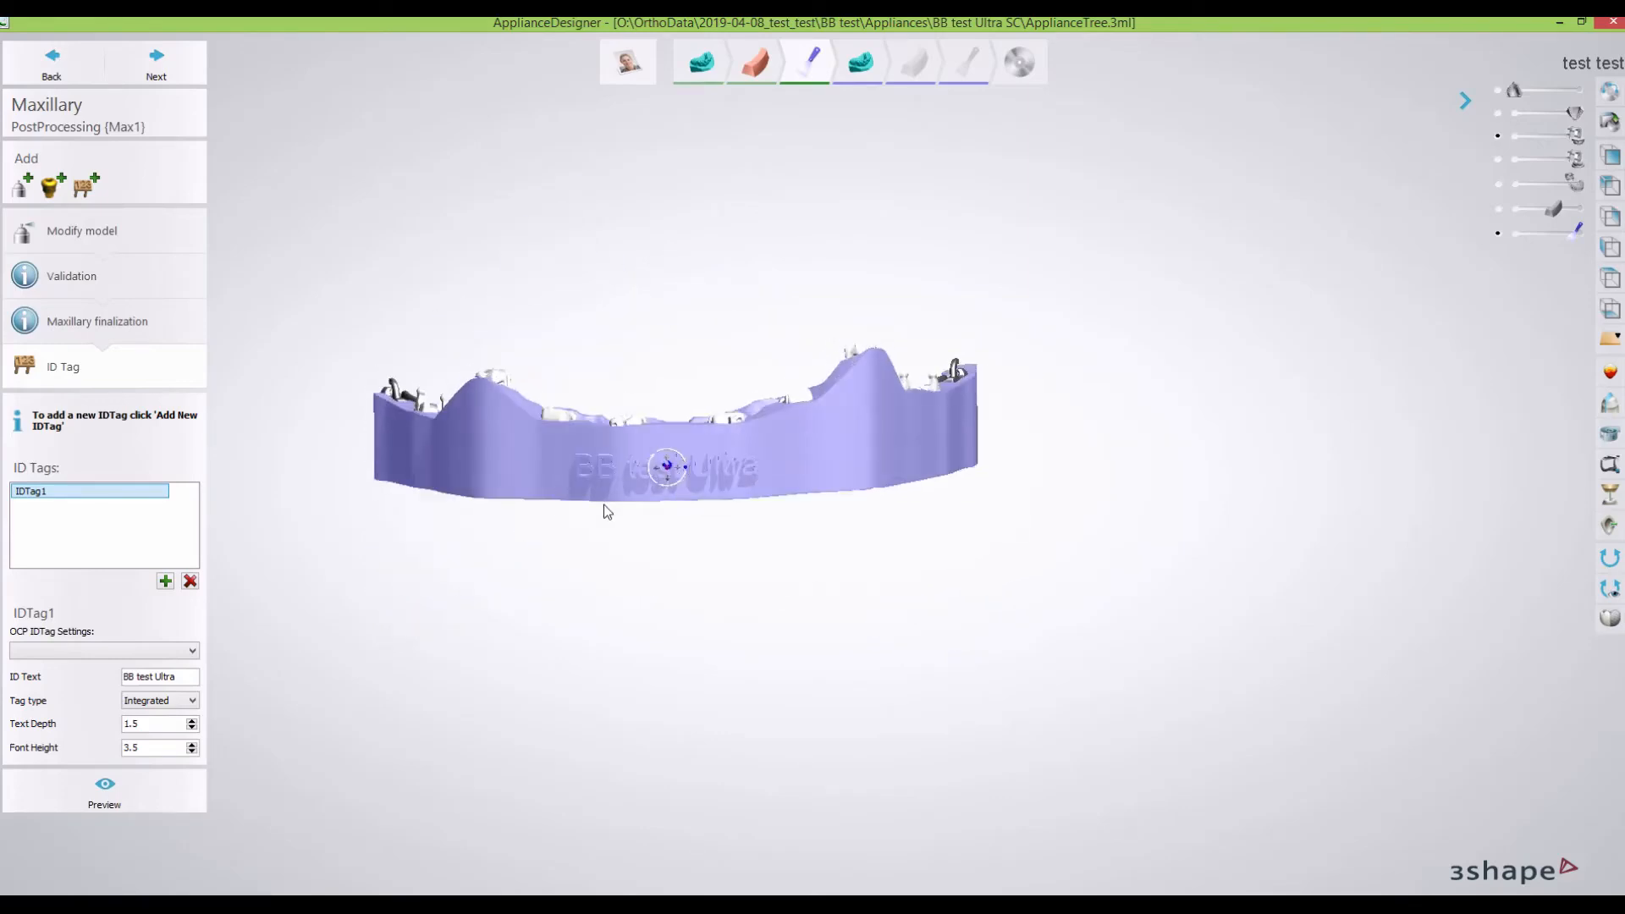
Add a second ID tag with the text "lateral" and tag type Integrated.
right_drag(537, 457, 624, 462)
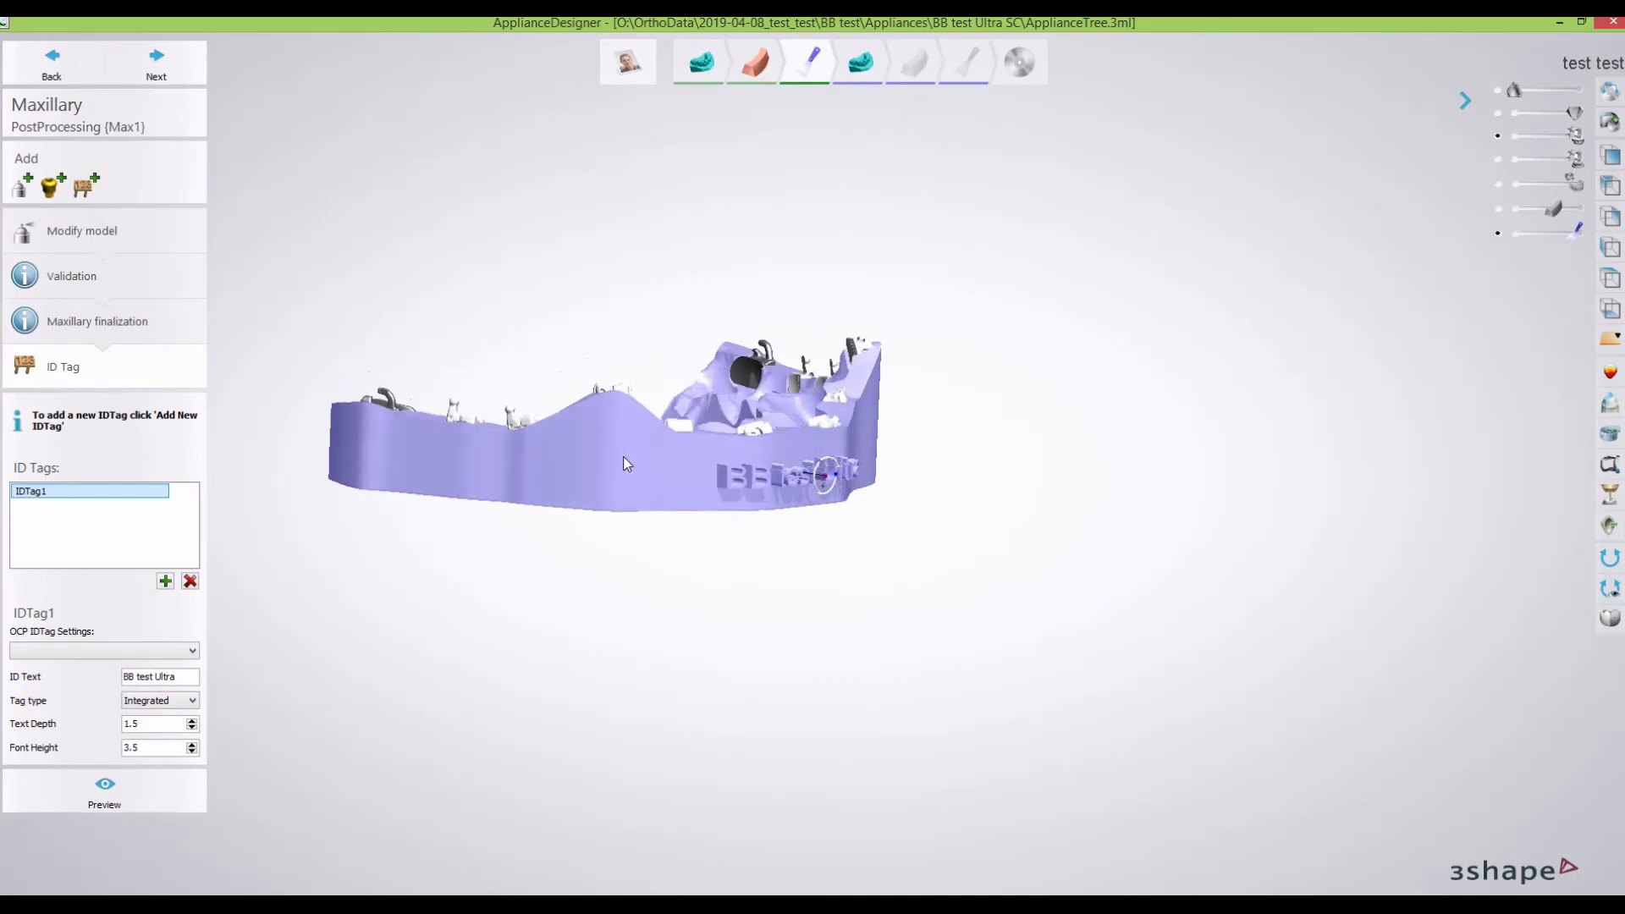
click(165, 582)
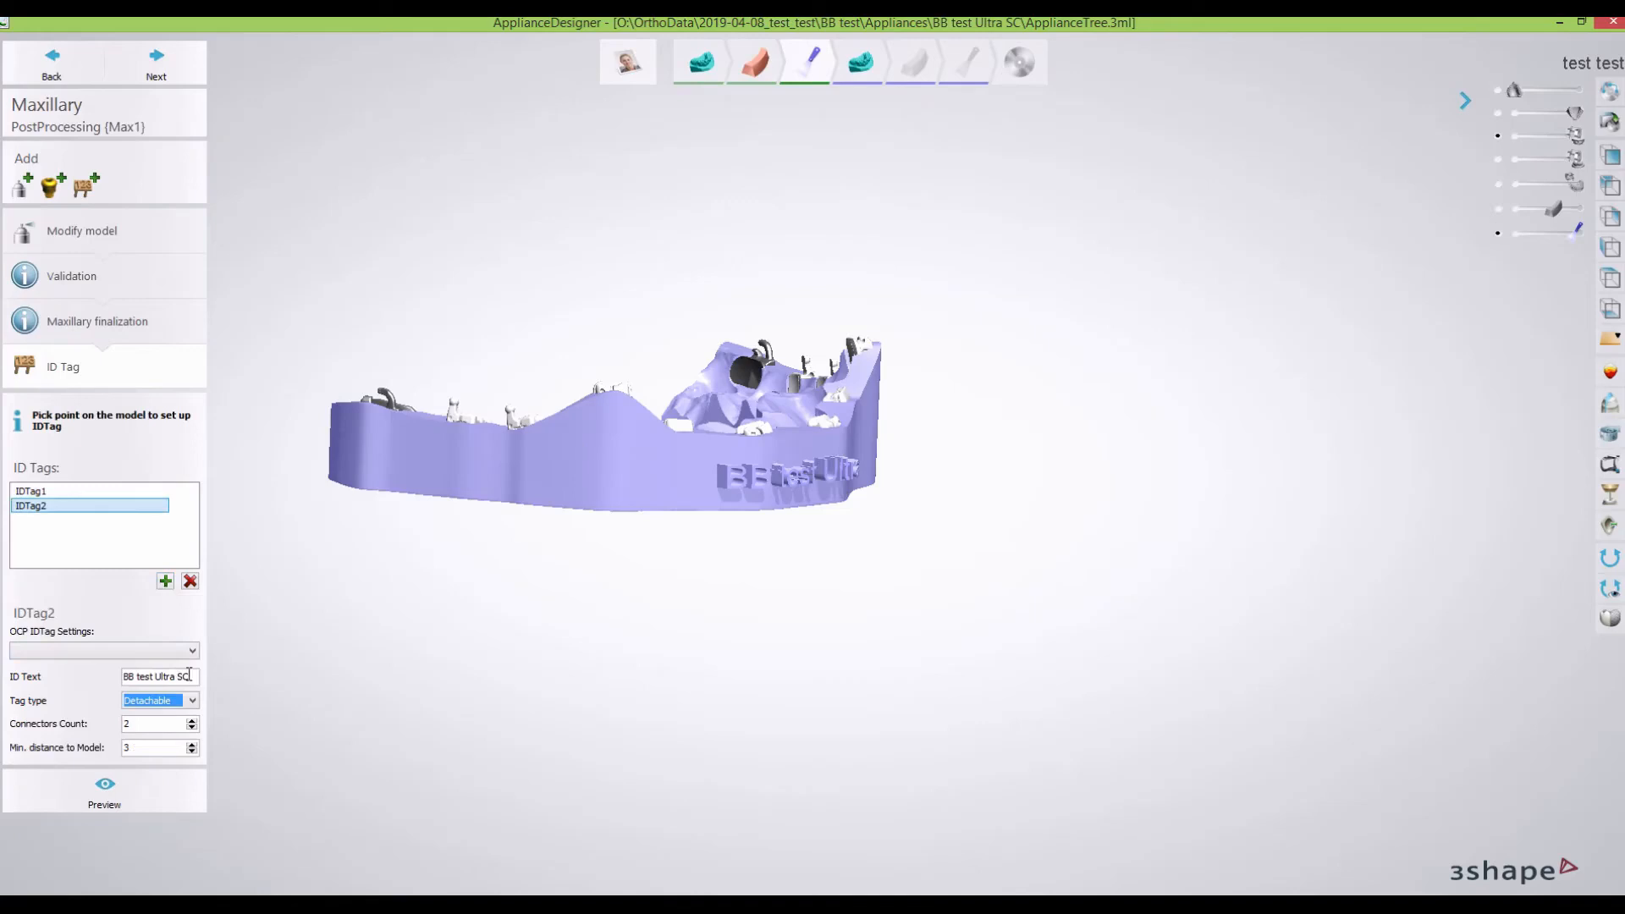
drag(189, 675, 120, 677)
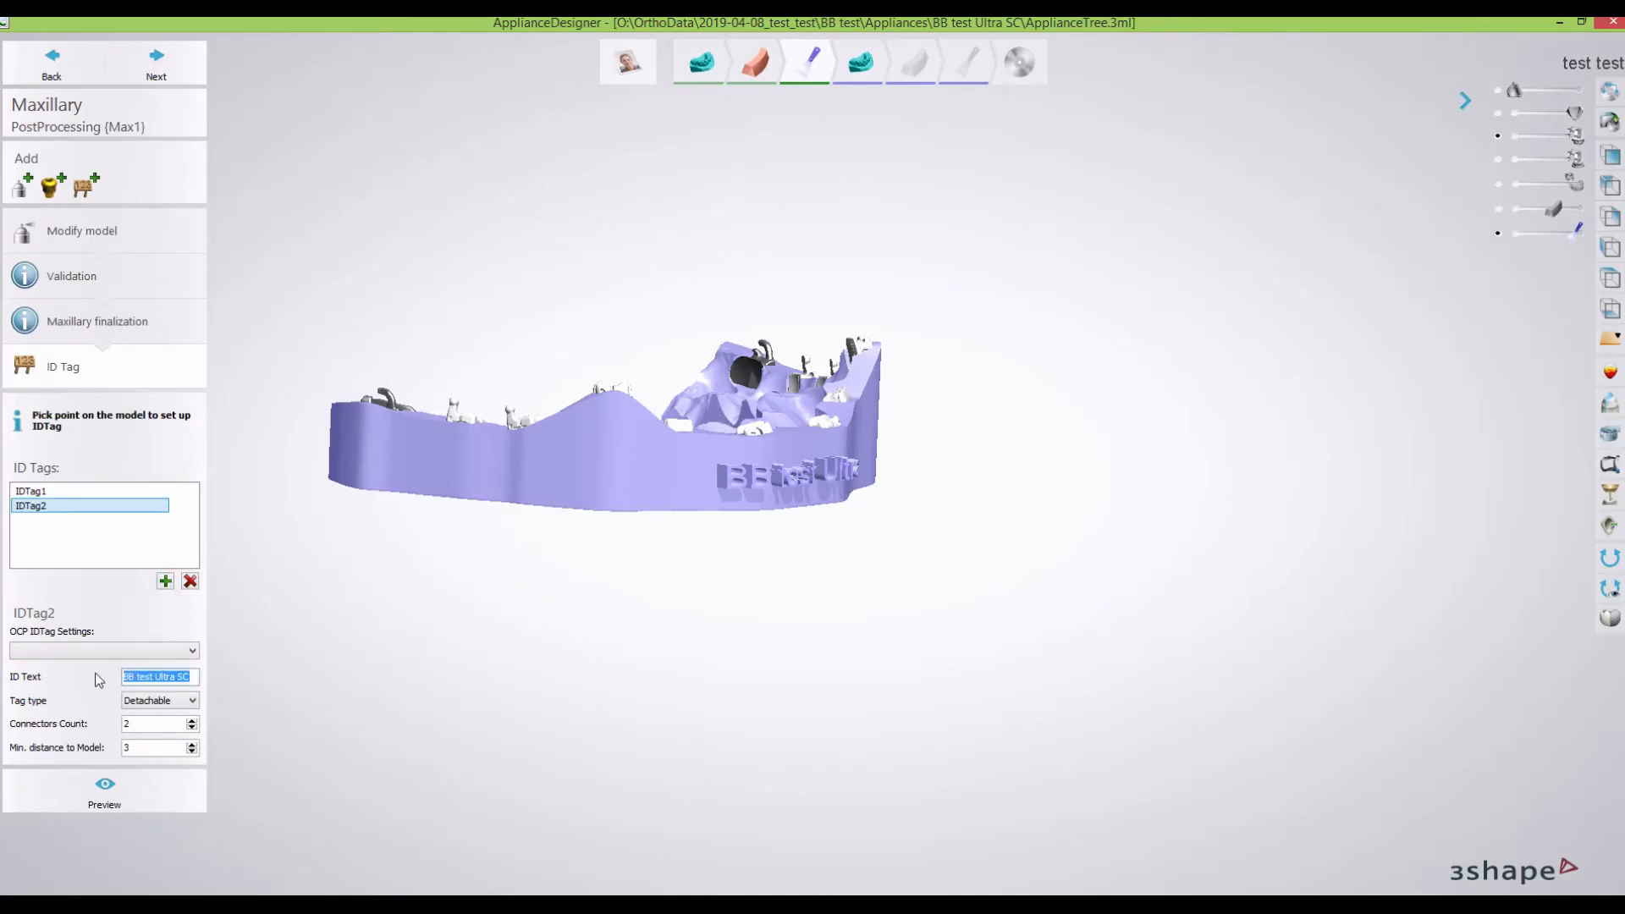
text(lateral)
click(170, 727)
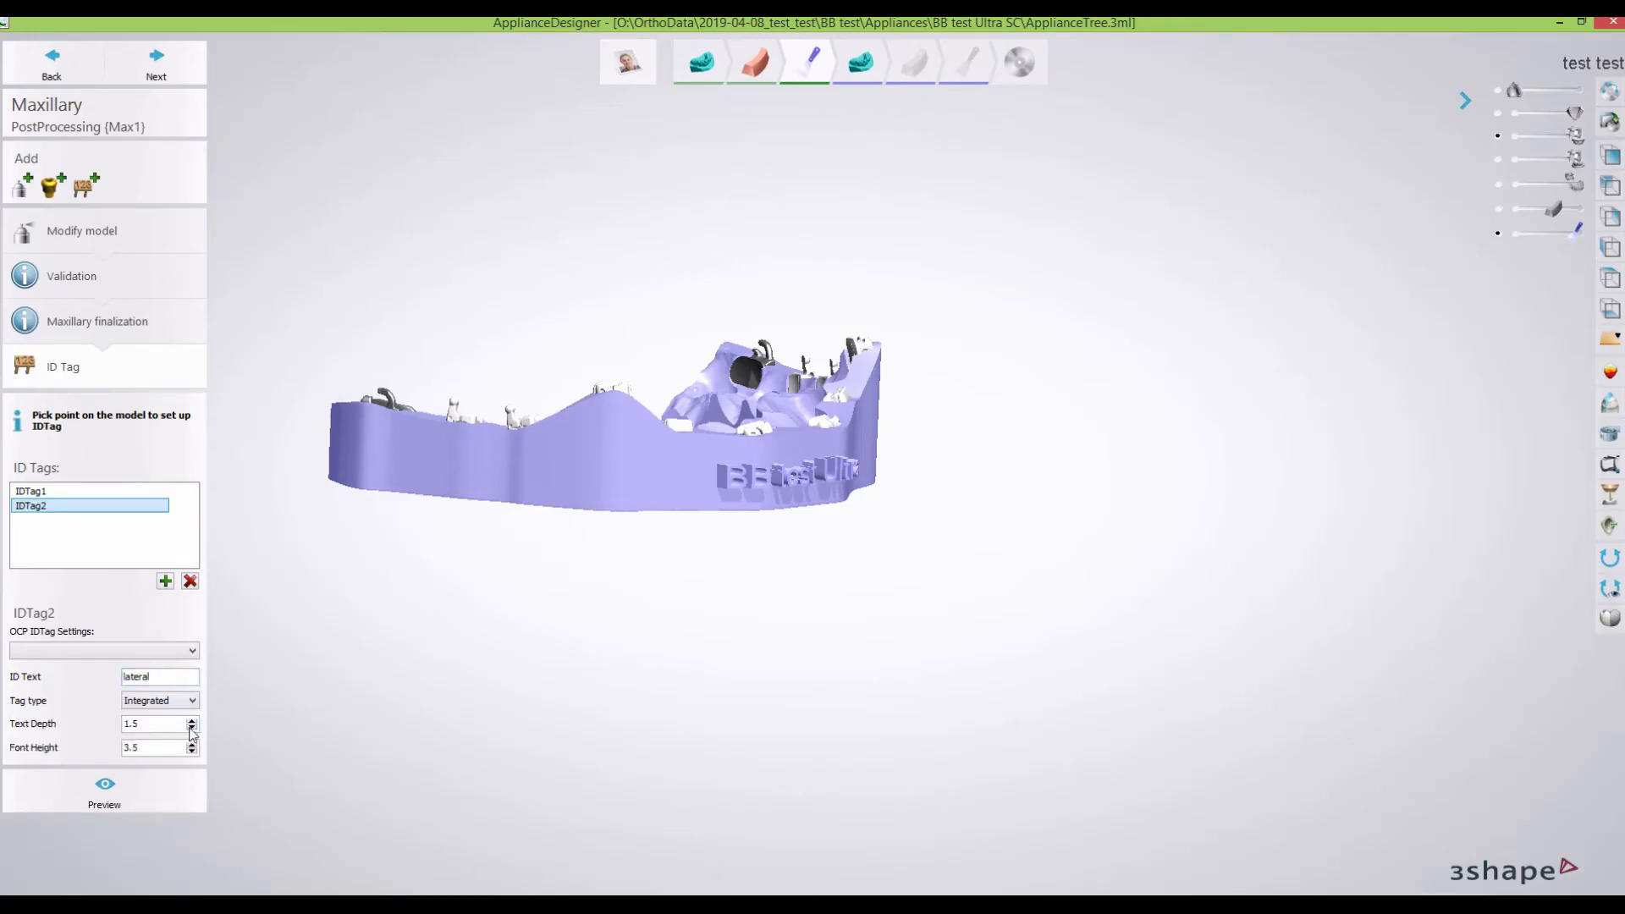
Reduce the second tag's text depth, set its font height to 1.3, and place it on the raised canine area of the tray.
click(193, 729)
click(194, 729)
click(194, 728)
click(194, 728)
click(193, 752)
click(193, 752)
click(193, 752)
click(193, 752)
click(611, 424)
mouse_move(626, 467)
right_down()
mouse_move(587, 509)
mouse_move(596, 474)
right_up()
Set the second tag's text depth to 0.5 and its font height to 2.1.
click(191, 721)
click(191, 721)
click(191, 720)
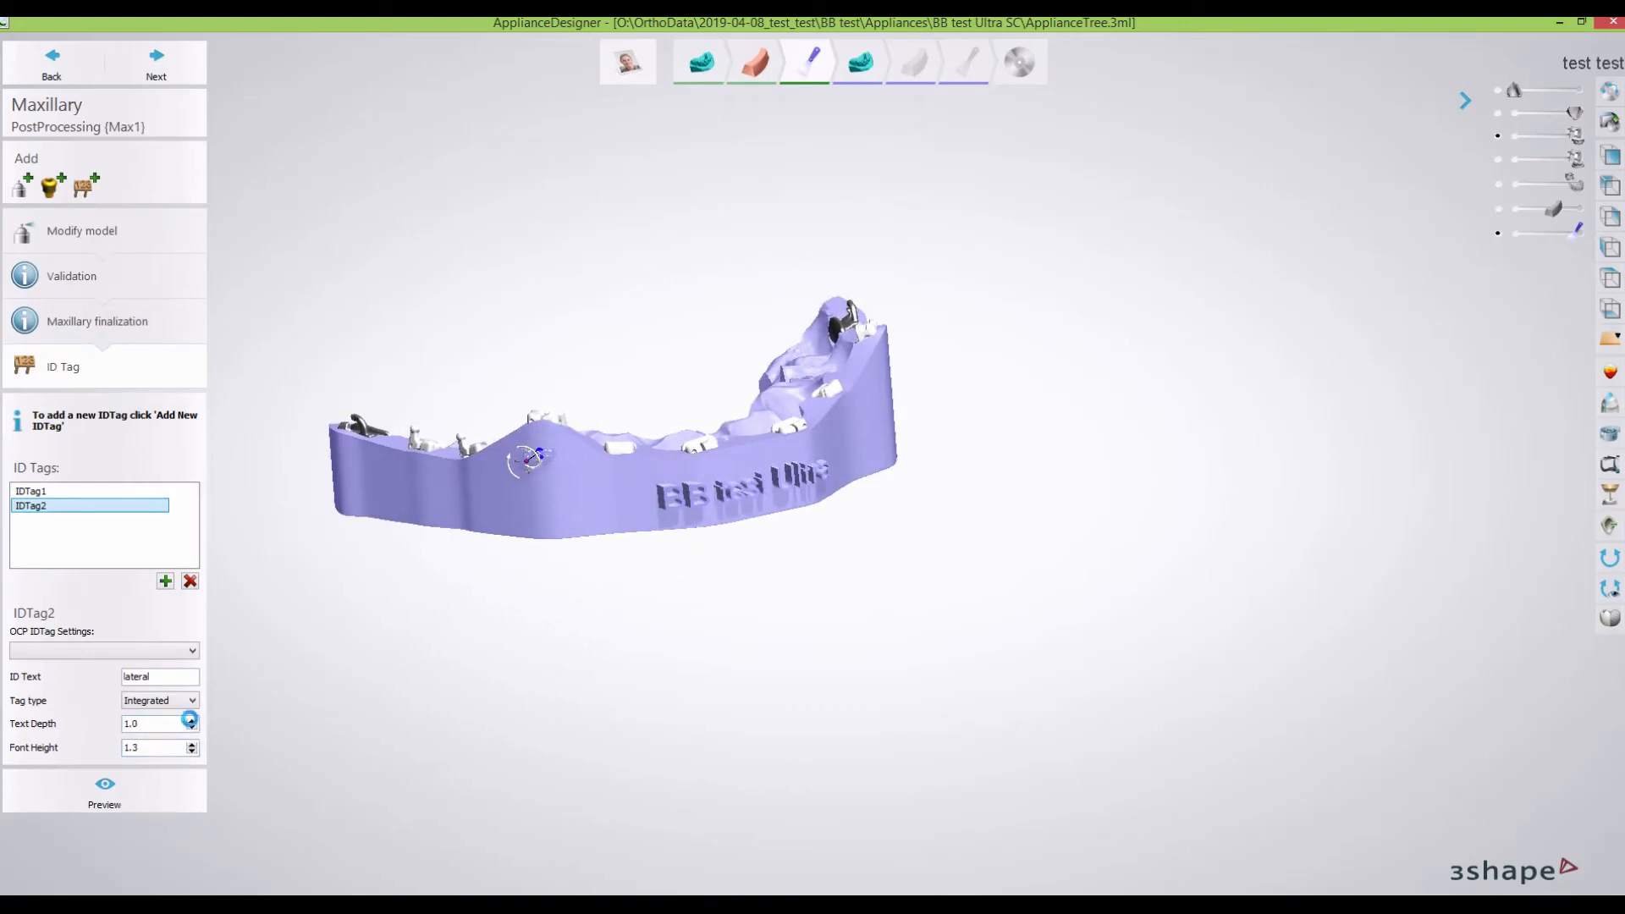
click(191, 727)
click(191, 727)
click(192, 744)
click(191, 744)
click(191, 744)
click(191, 744)
click(192, 744)
right_drag(678, 728, 665, 668)
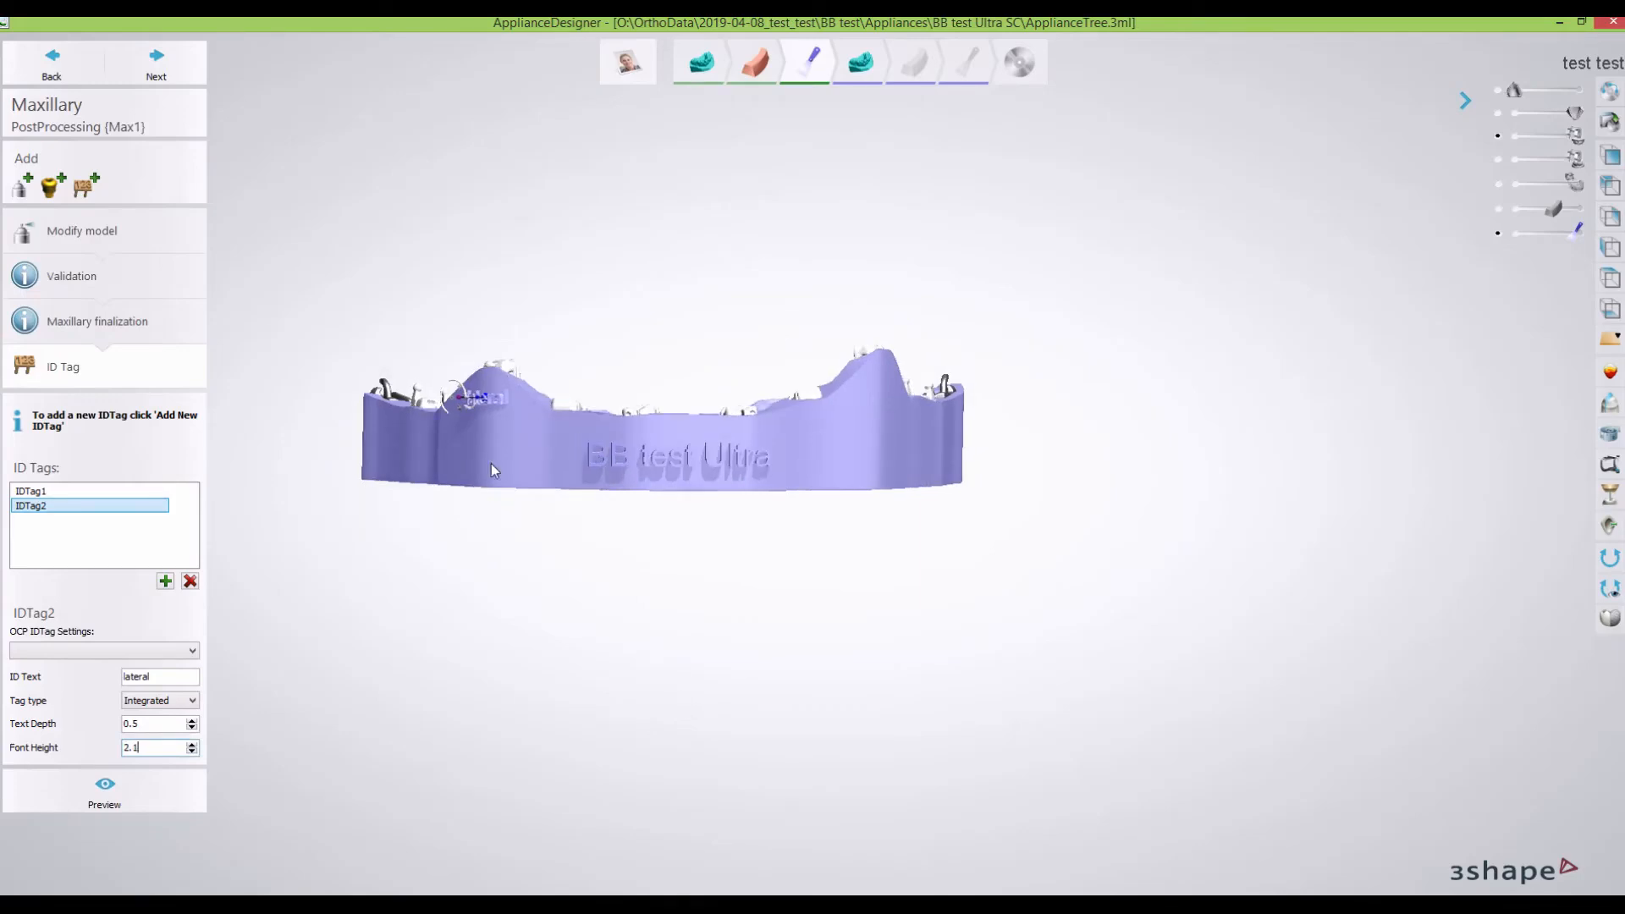
Change the second tag's text to "Central" and add a third ID tag entry without placing it.
double_click(153, 676)
text(Central)
mouse_move(530, 606)
right_down()
mouse_move(505, 693)
mouse_move(537, 583)
right_up()
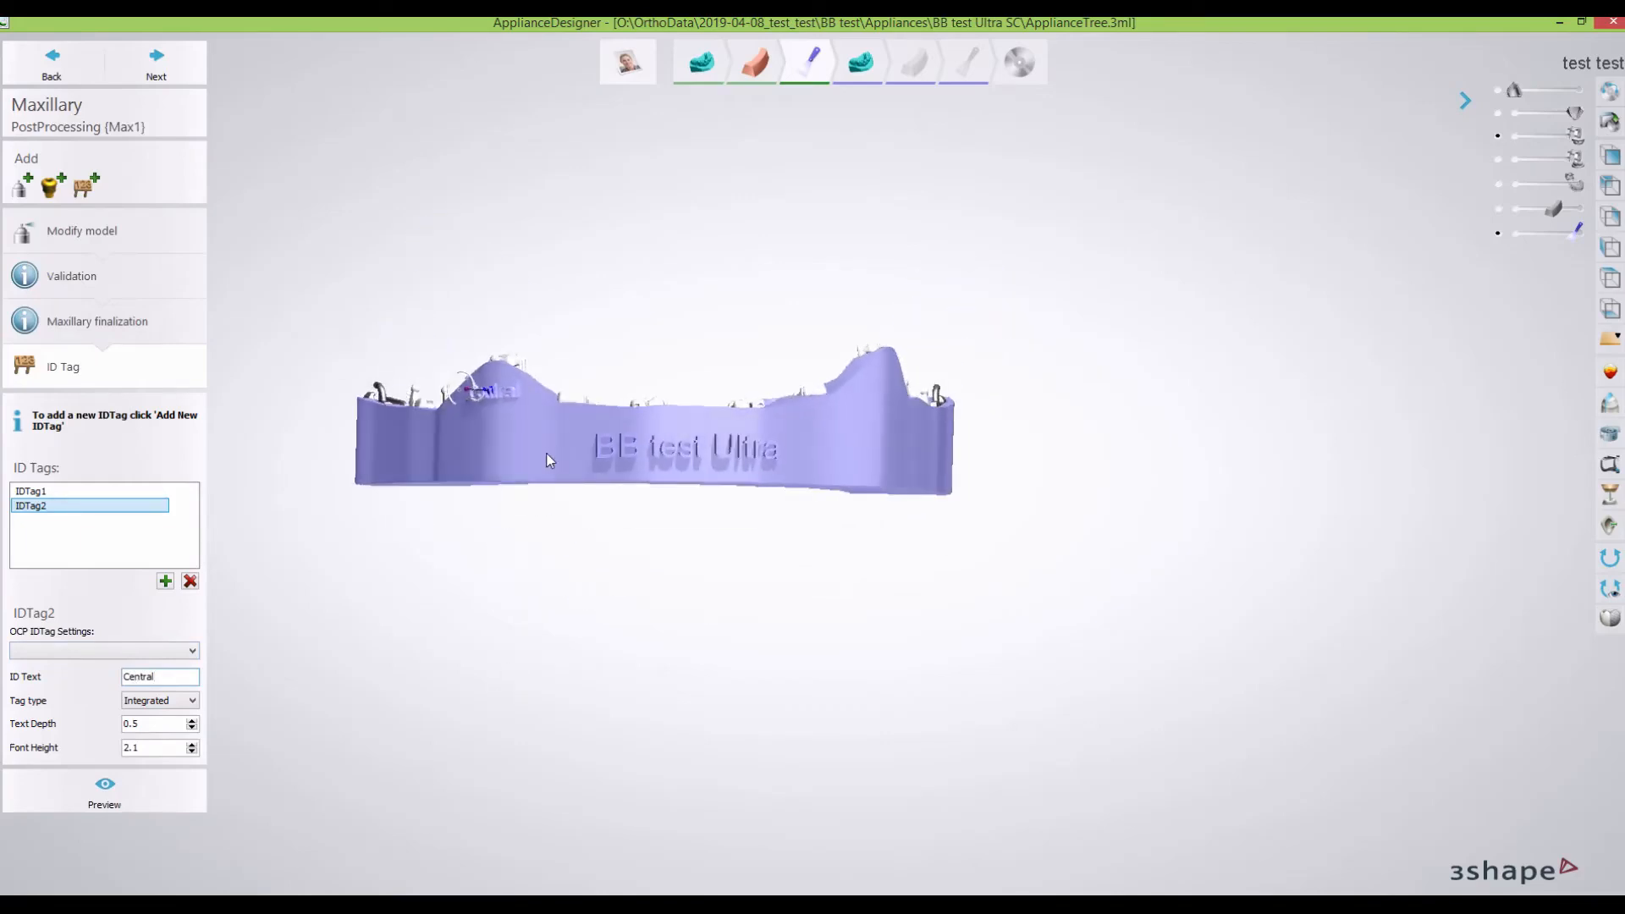
click(166, 580)
right_drag(470, 624, 465, 570)
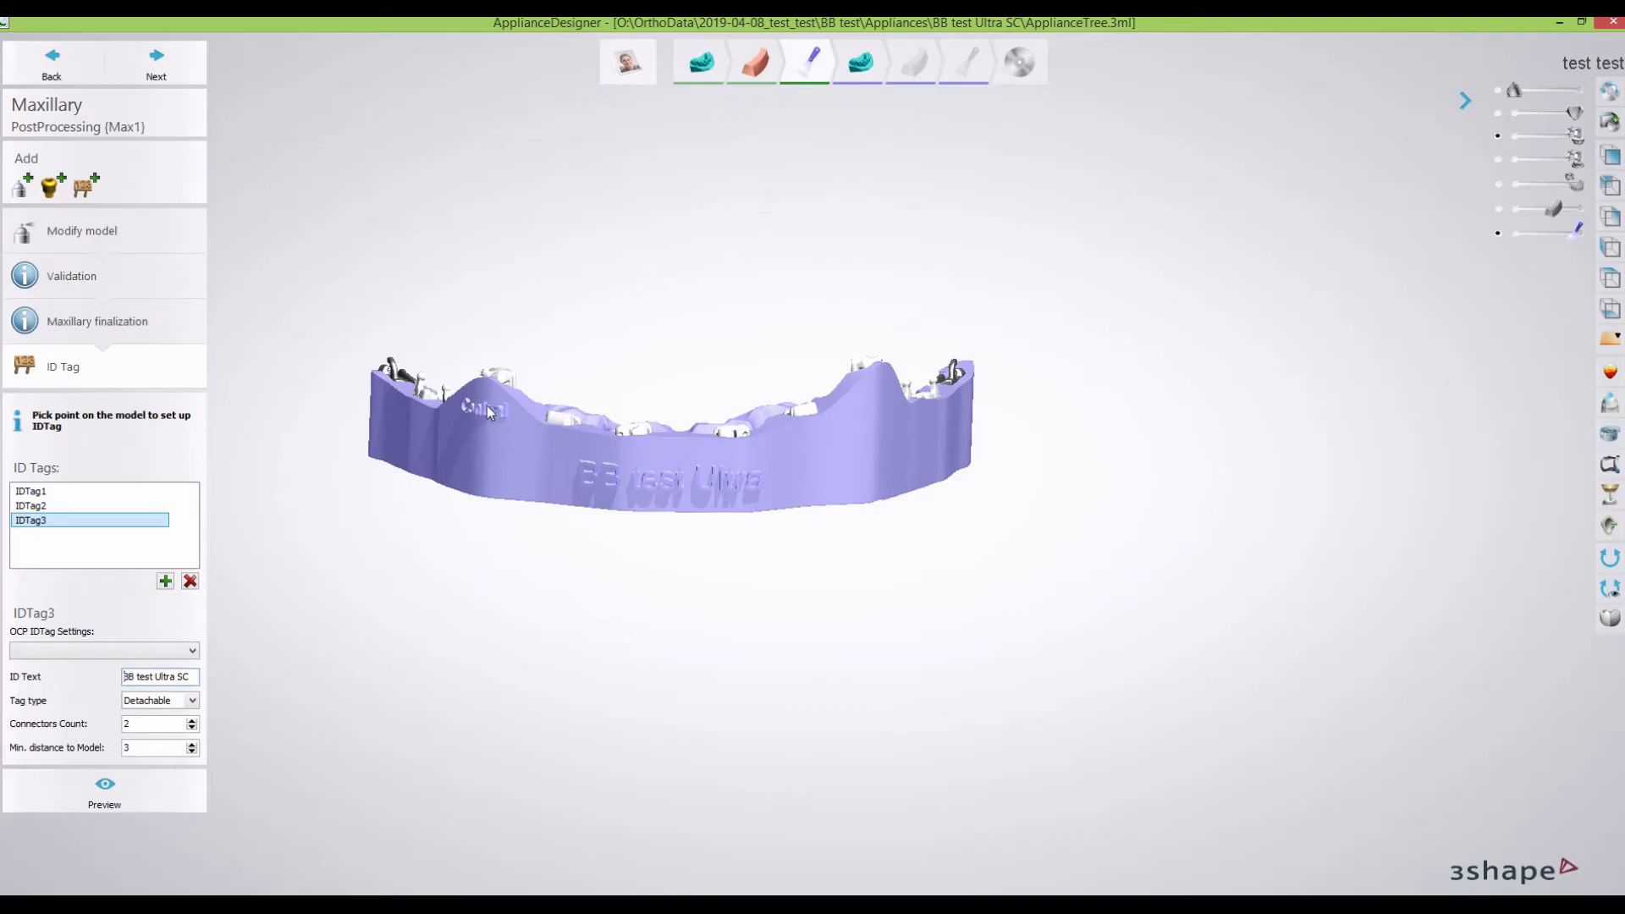
Continue to the mandibular arch, accept the bracket transfer master model with its preset values, and proceed to the bar's insertion direction setup.
click(156, 61)
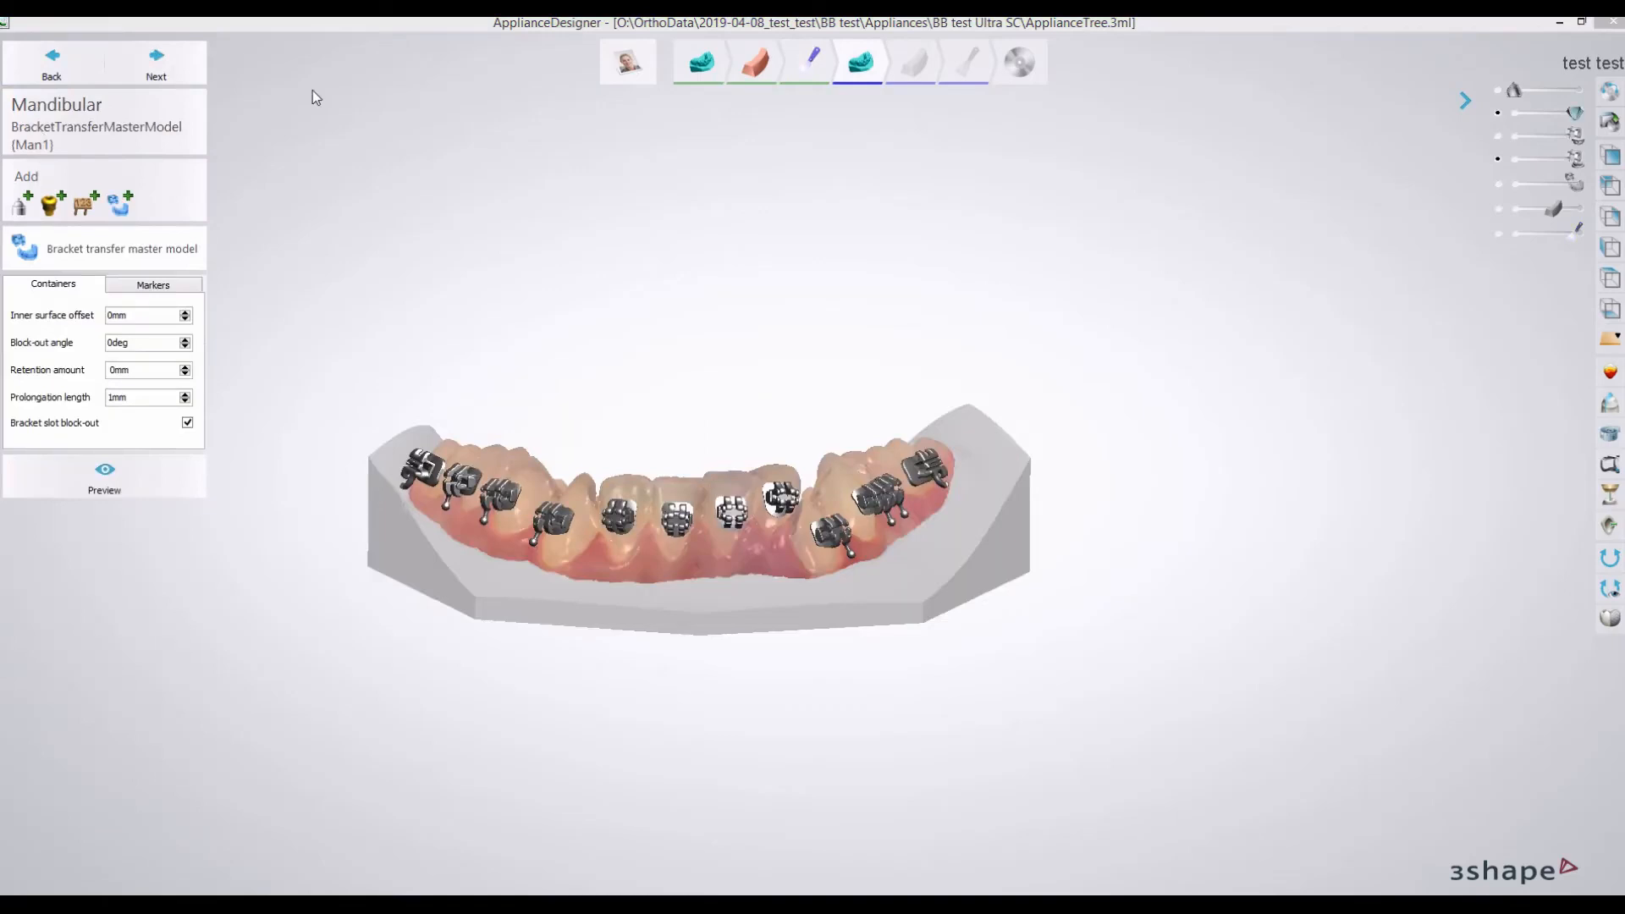
right_drag(240, 465, 292, 376)
click(154, 68)
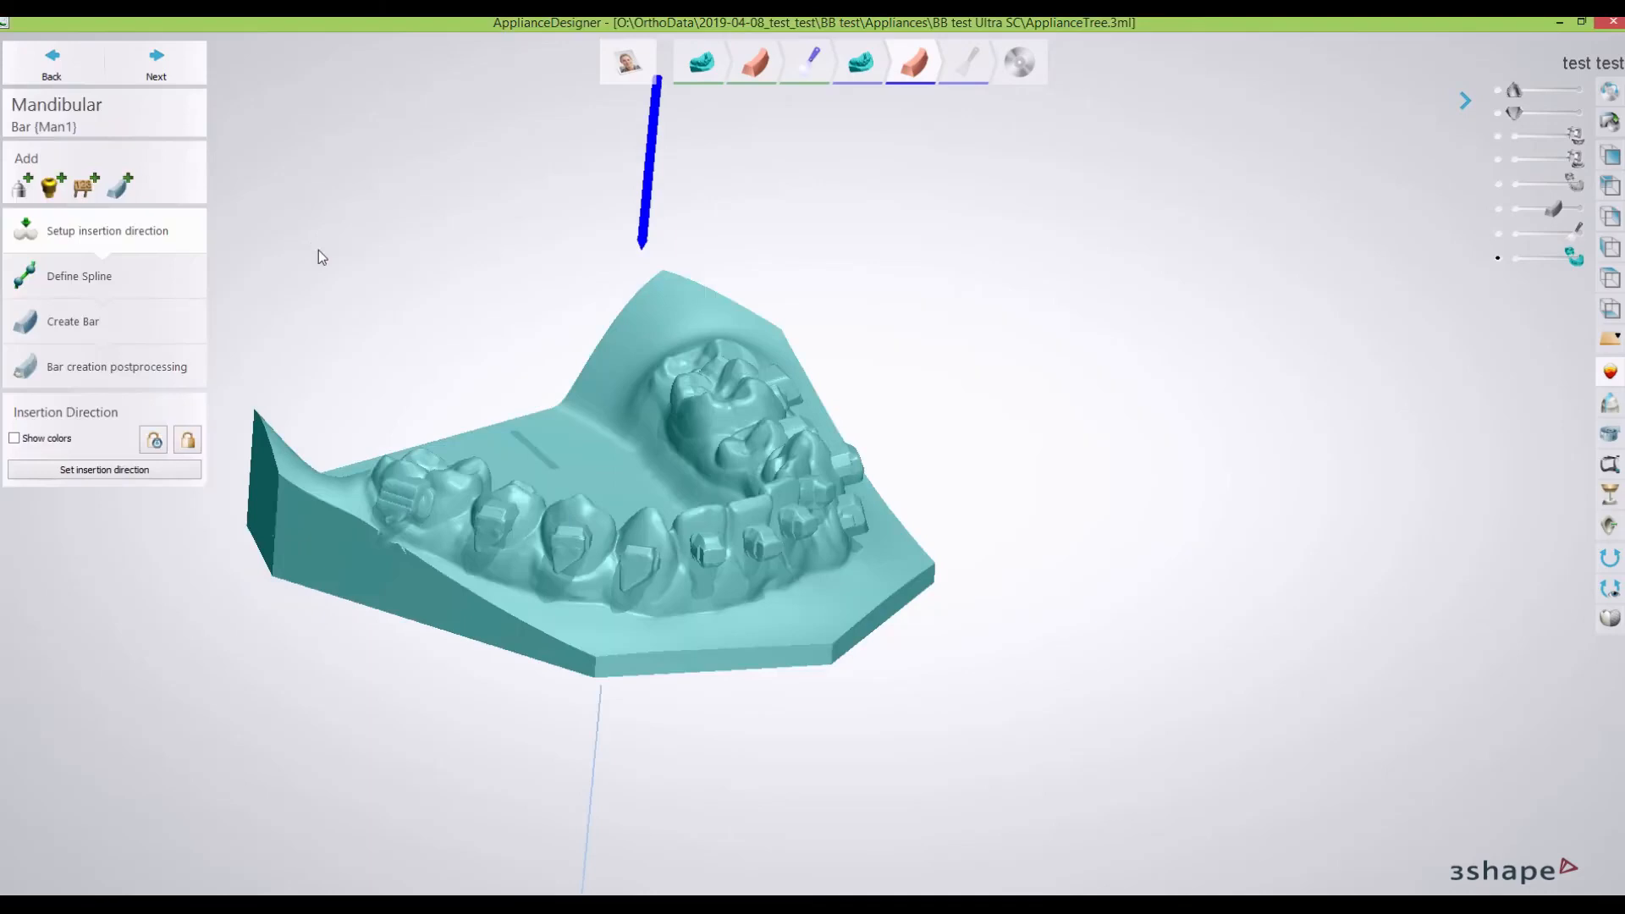
right_drag(404, 432, 444, 394)
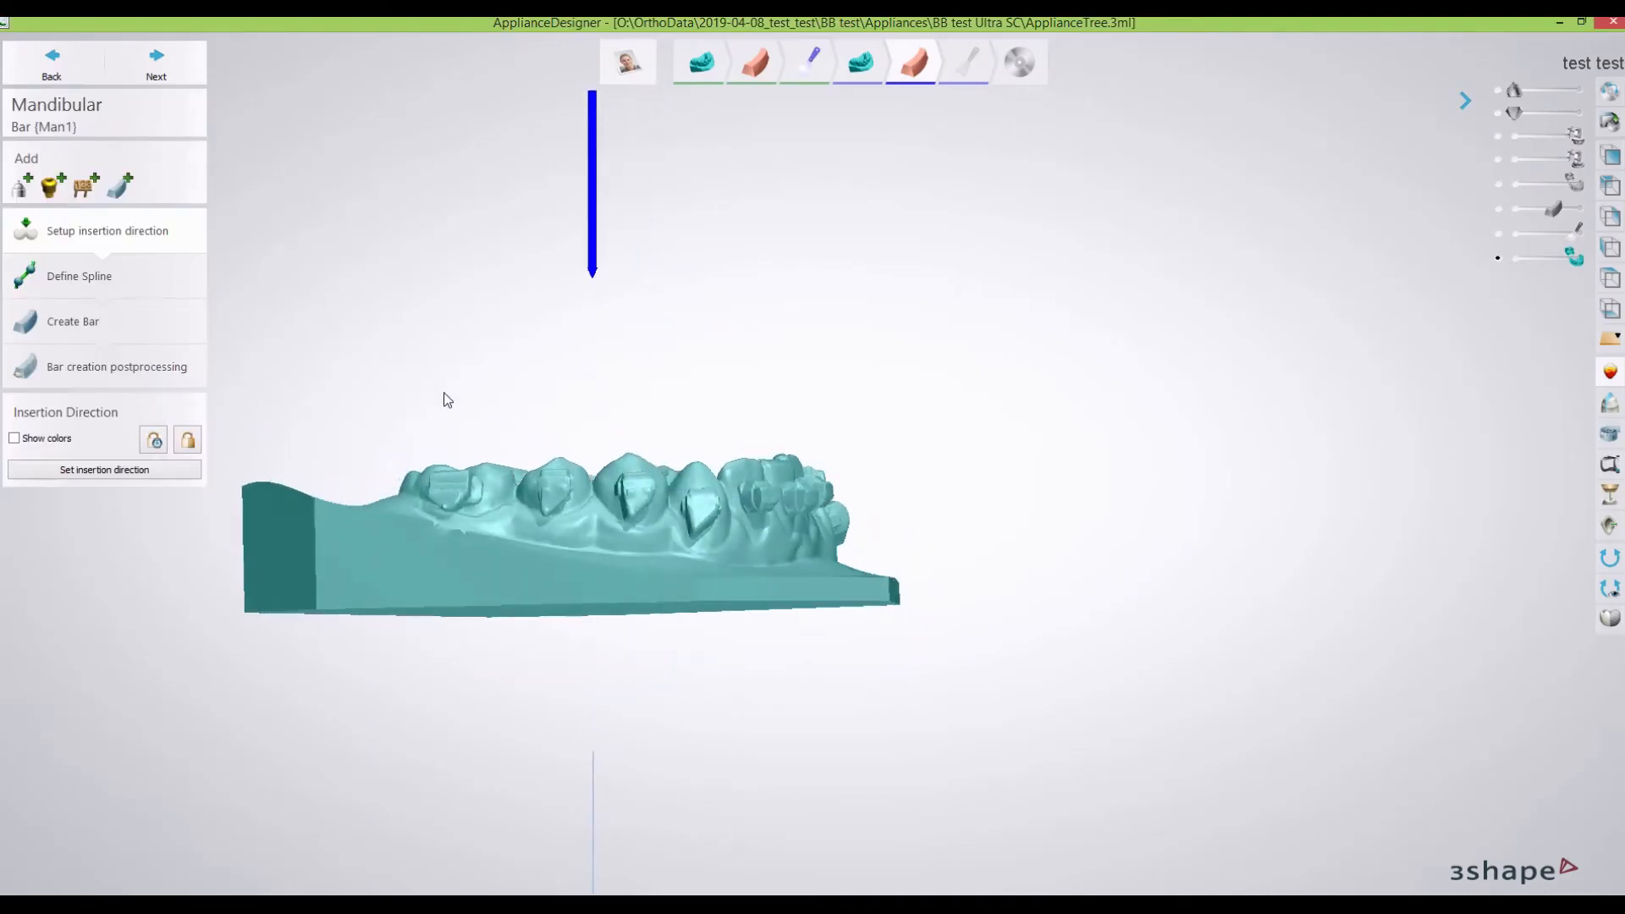
Accept the insertion direction and start the 3D spline on the mandibular model, placing paired points on the brackets from right molar to canine.
click(159, 78)
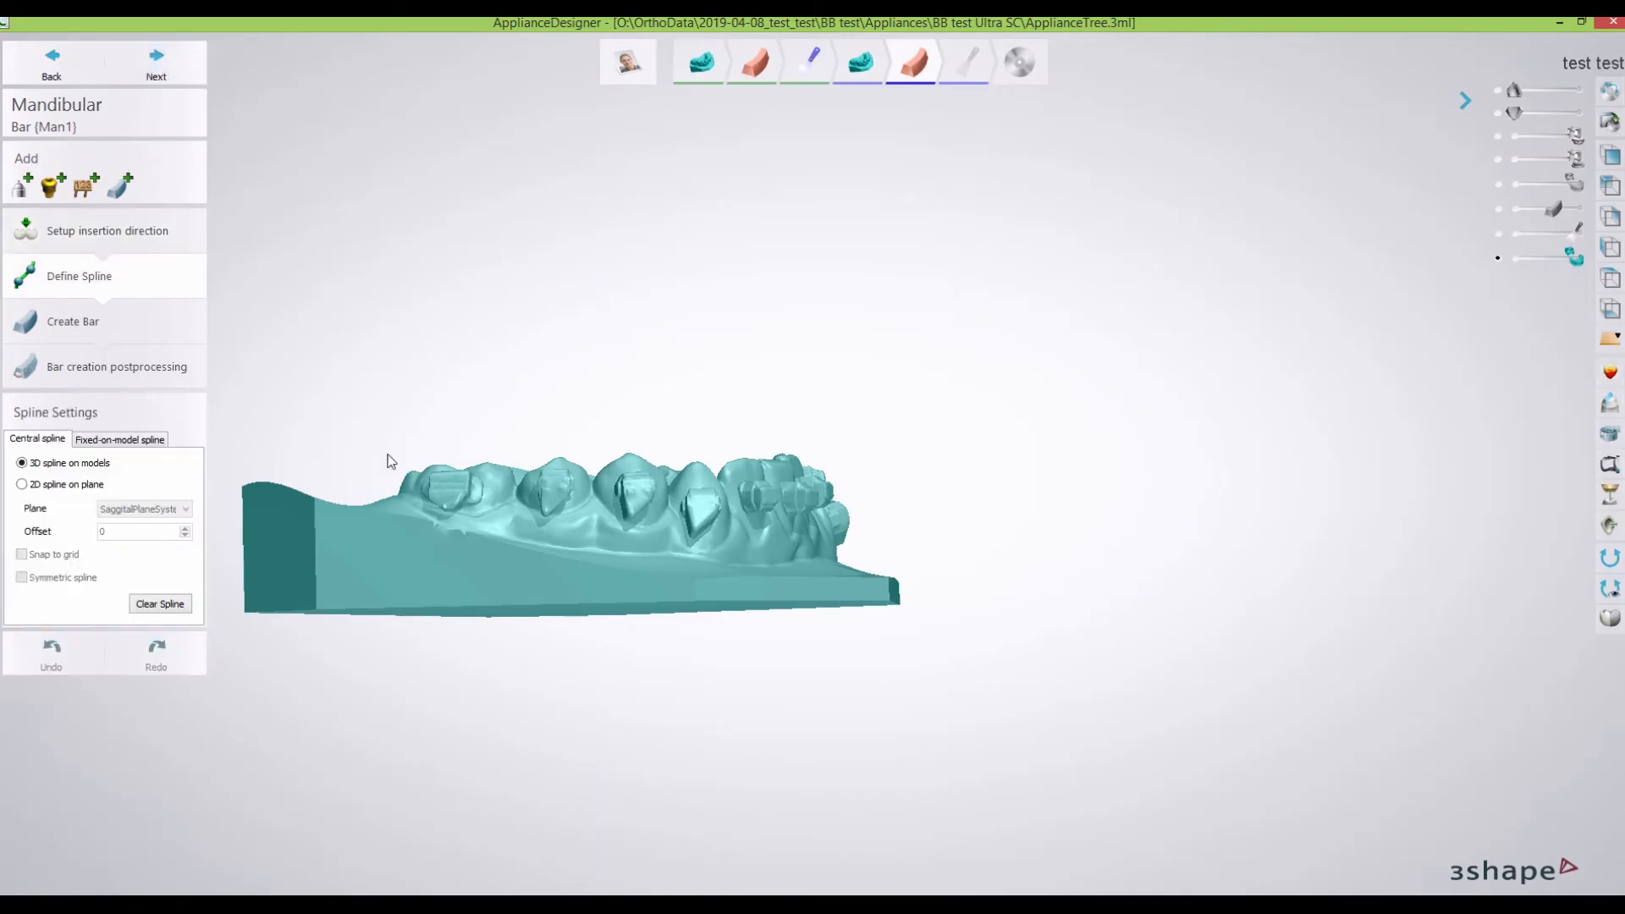
right_drag(408, 516, 405, 542)
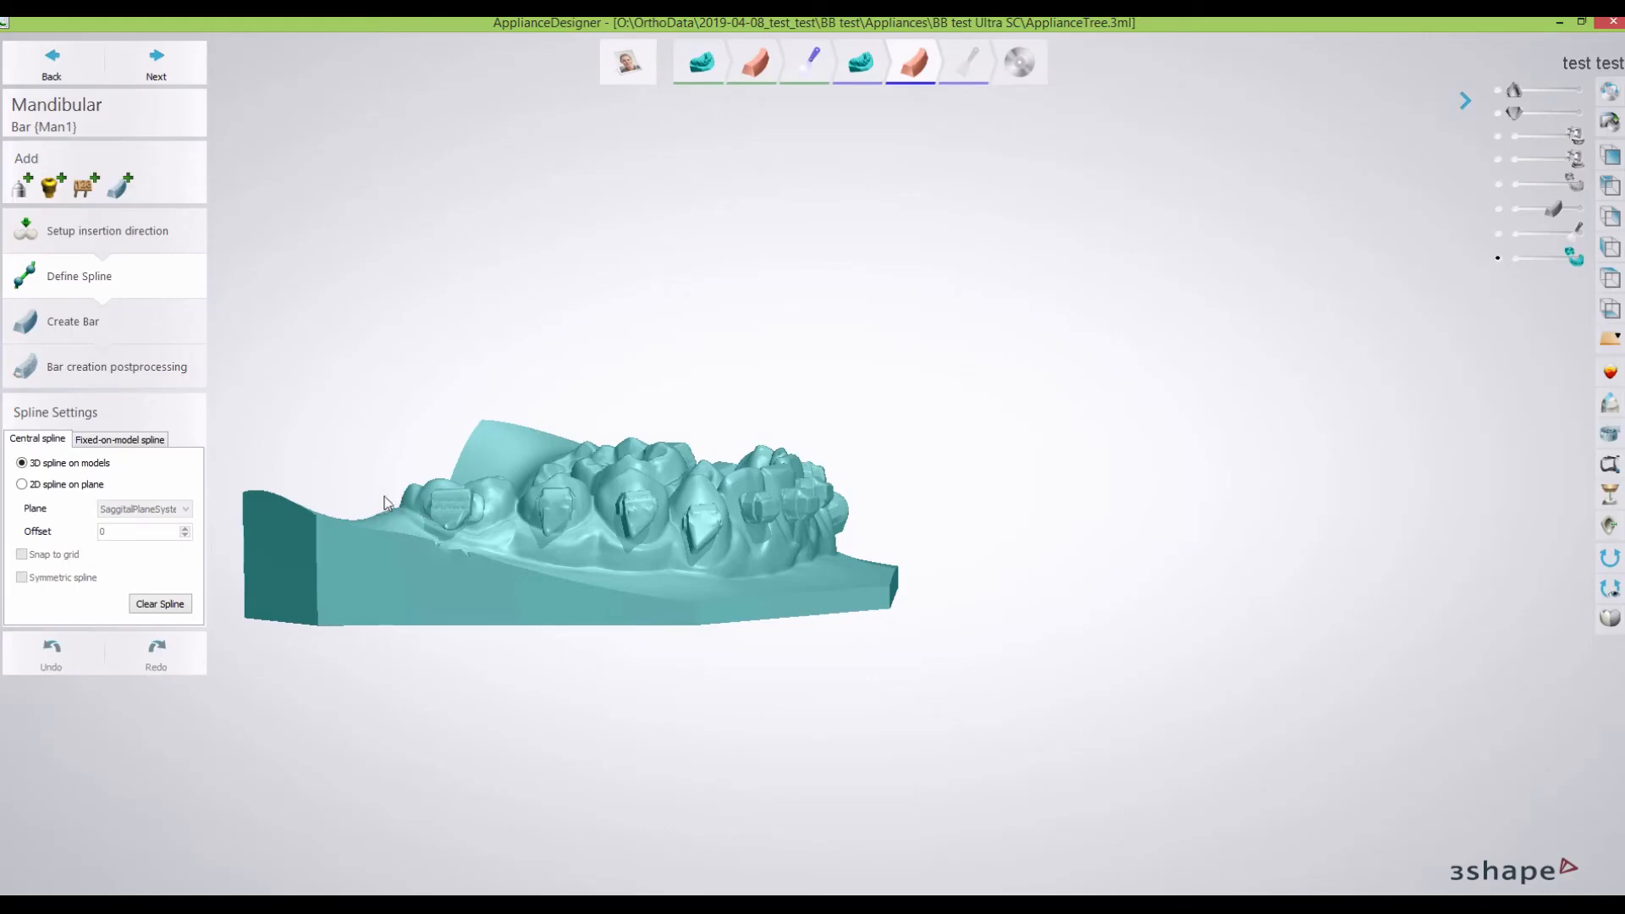
click(410, 506)
click(433, 510)
click(461, 510)
click(545, 514)
click(564, 512)
click(630, 516)
click(649, 514)
right_drag(745, 532, 692, 515)
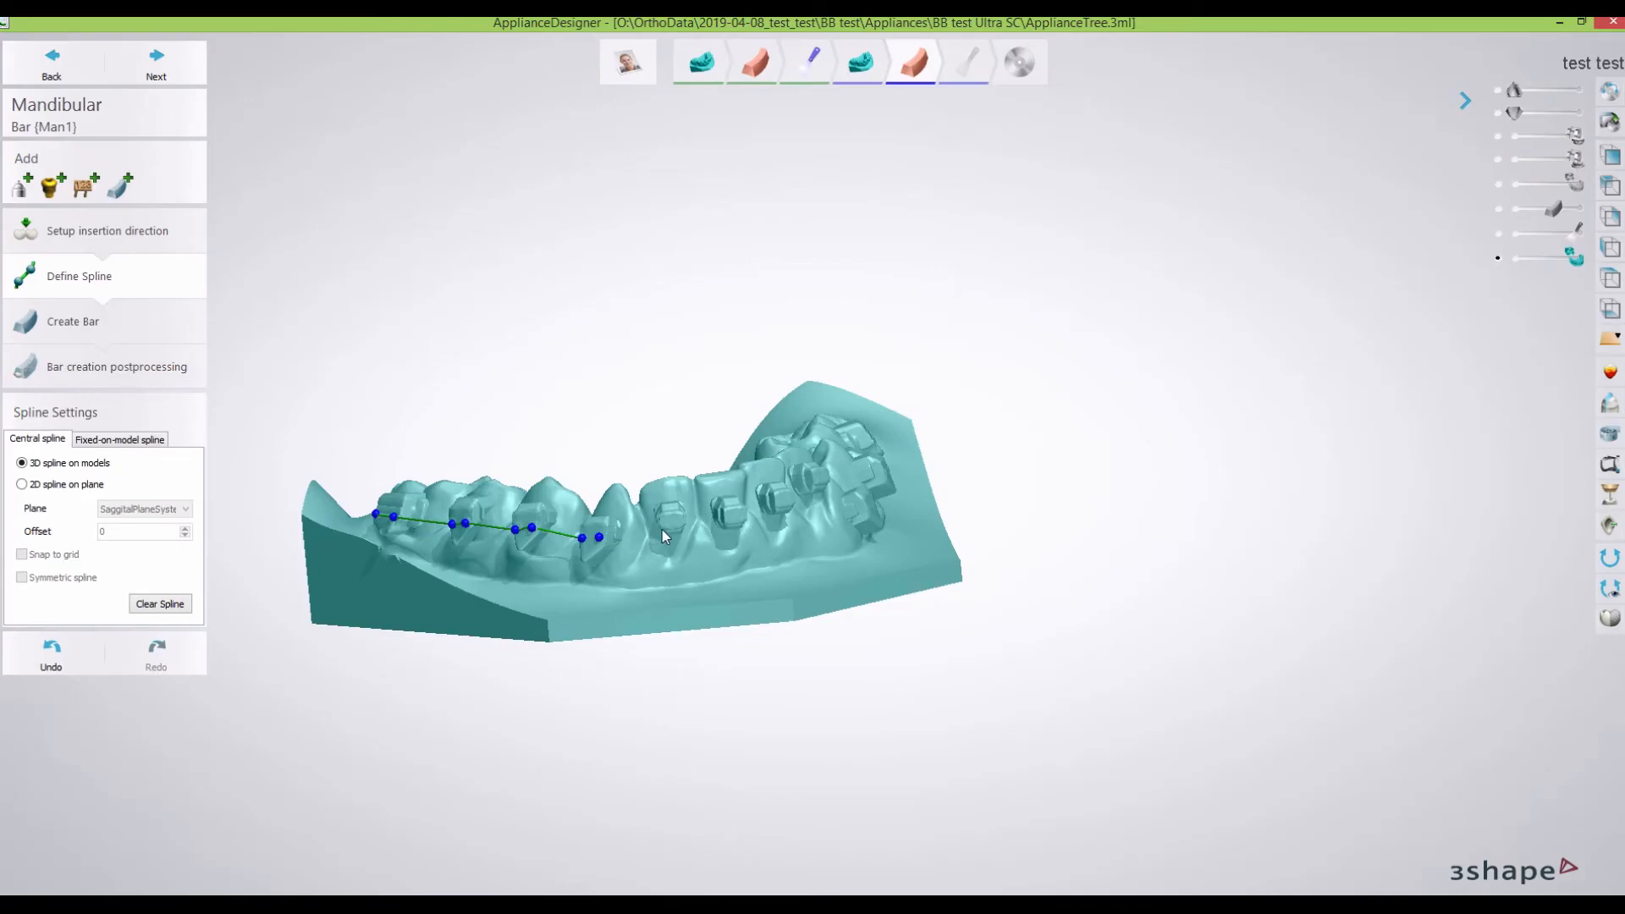
Continue the spline across the incisor brackets and along the left side to the last left molar bracket.
click(726, 520)
mouse_move(745, 525)
right_down()
mouse_move(769, 535)
mouse_move(730, 542)
right_up()
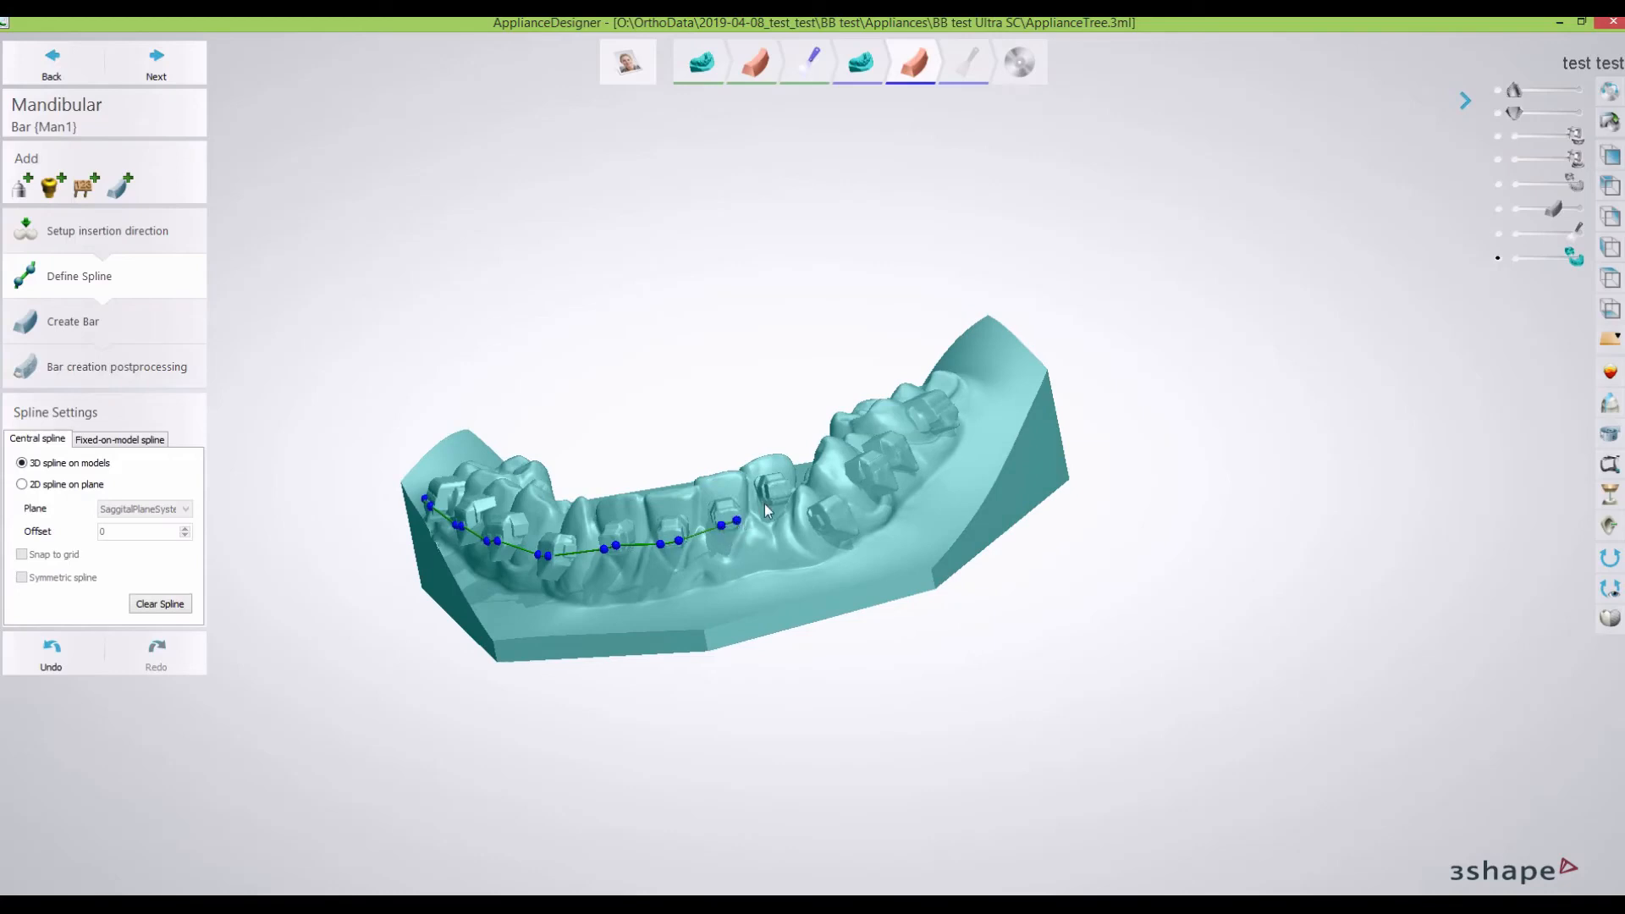
right_drag(885, 536, 767, 568)
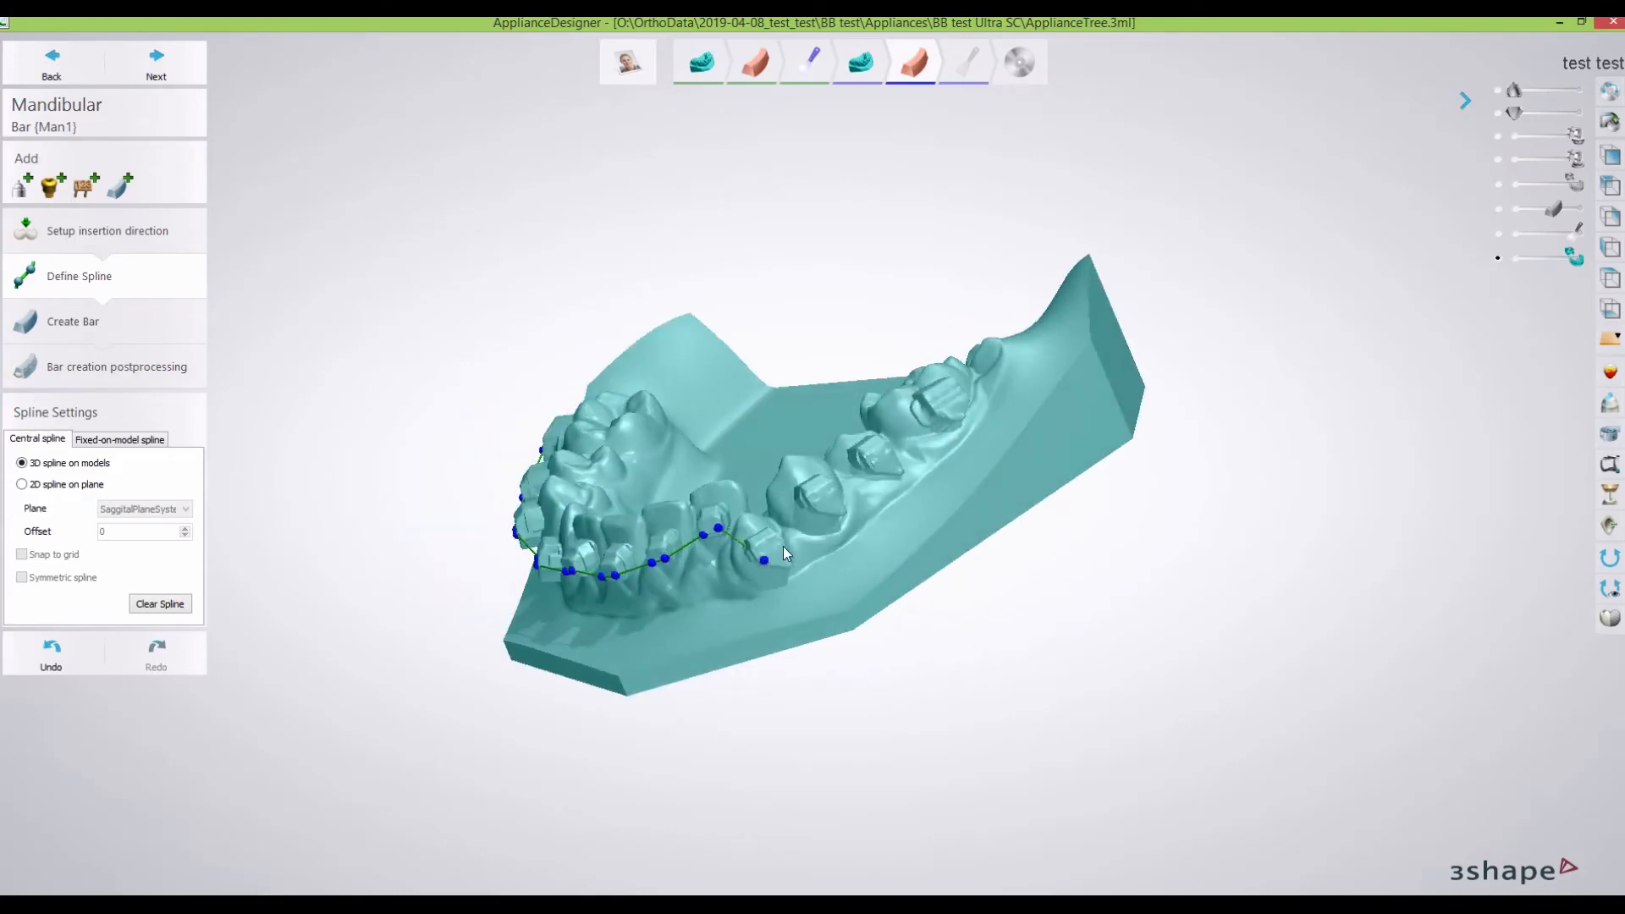
click(816, 505)
right_drag(882, 500, 825, 517)
click(816, 520)
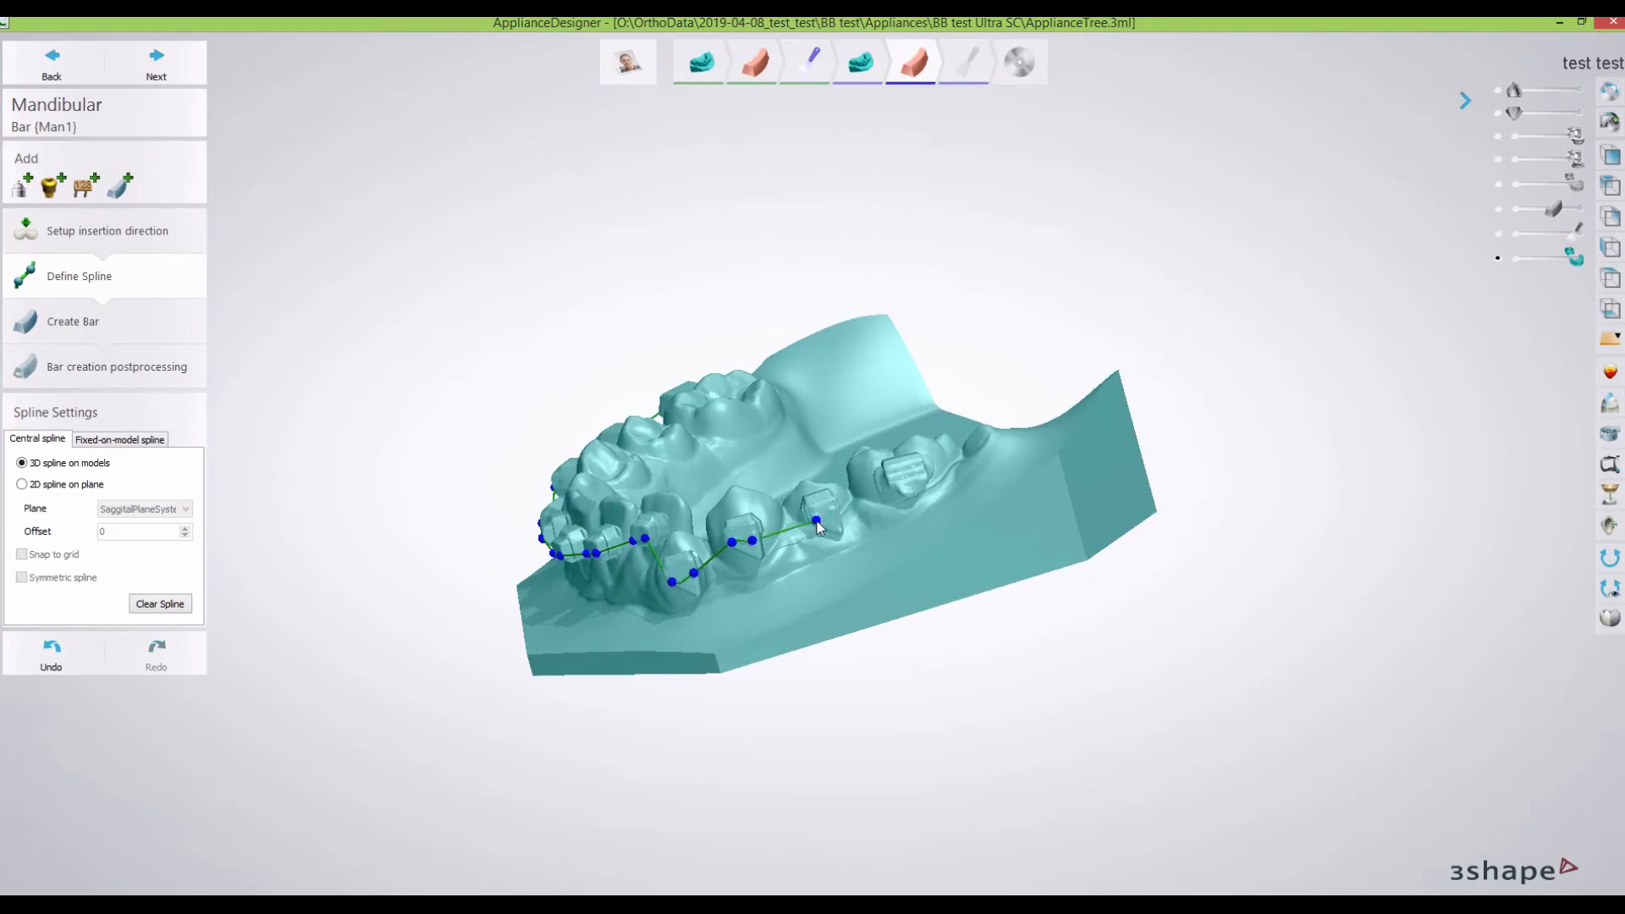
click(836, 514)
click(893, 481)
click(924, 475)
right_drag(961, 450, 1070, 459)
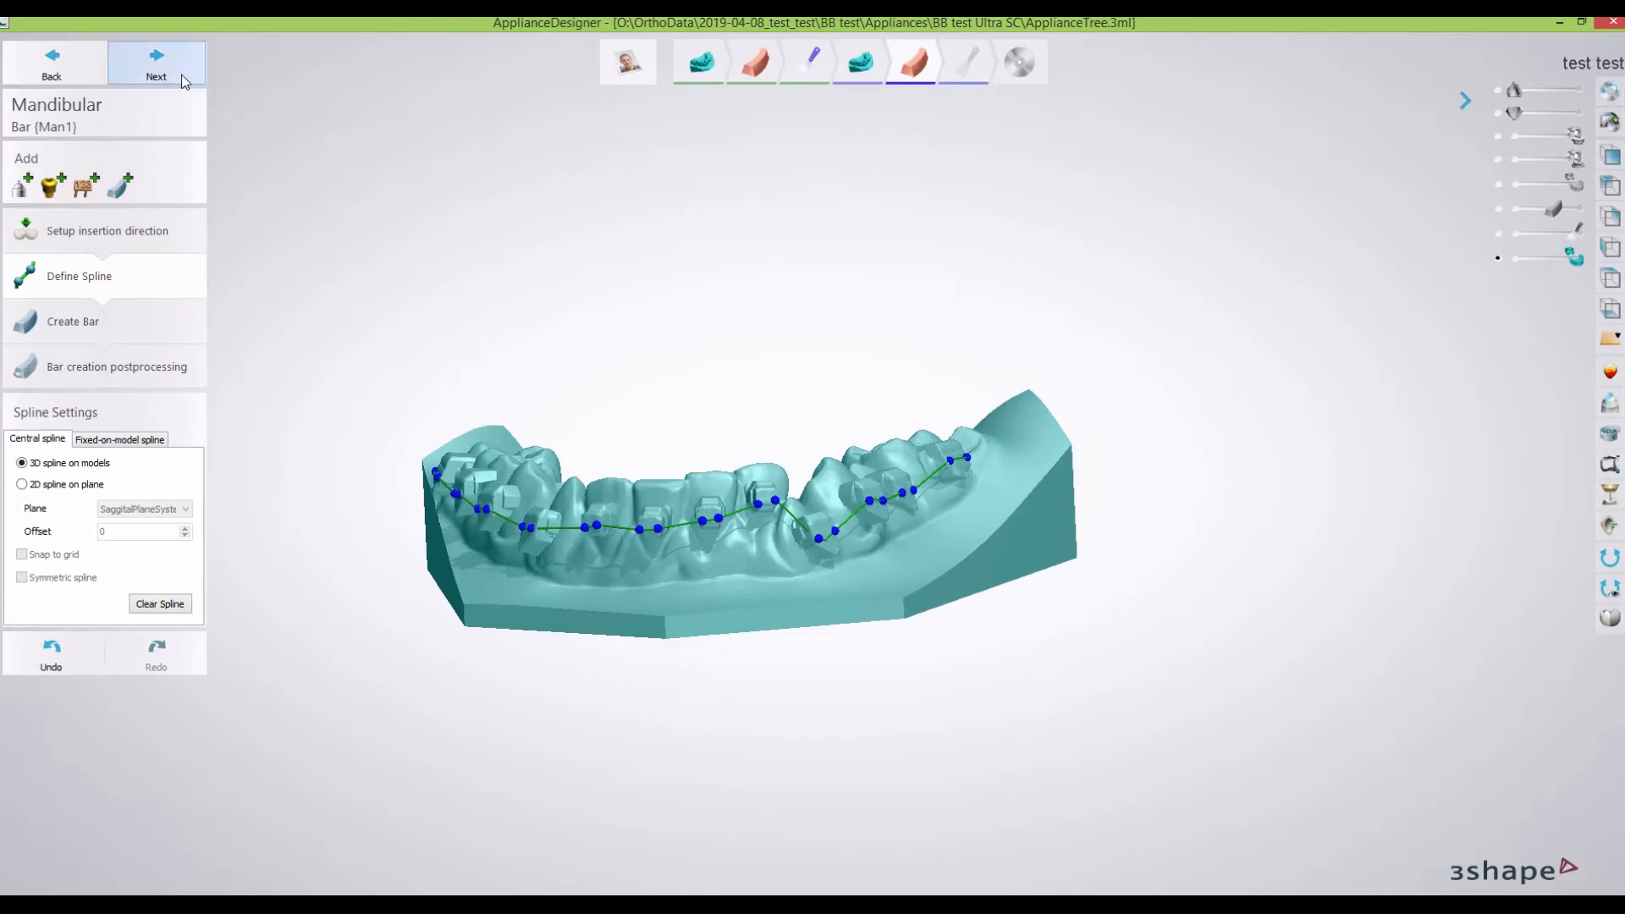
Create the bar from the finished spline and make it semi-transparent over the model.
click(157, 64)
right_drag(428, 592, 470, 753)
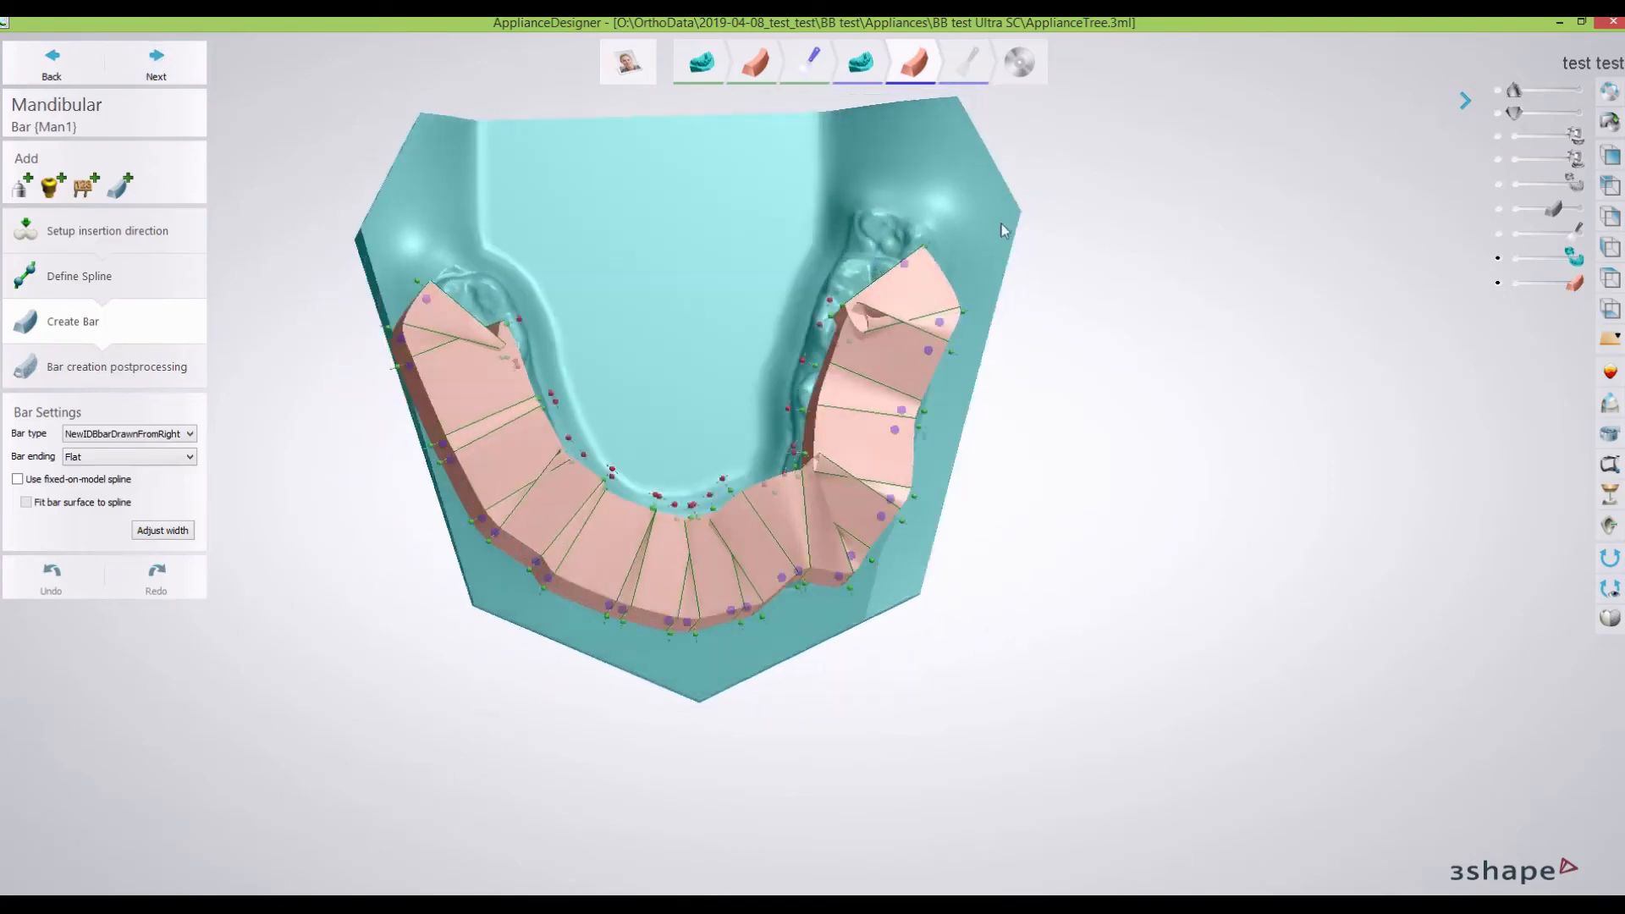
drag(1572, 283, 1550, 290)
right_drag(1344, 394, 1322, 395)
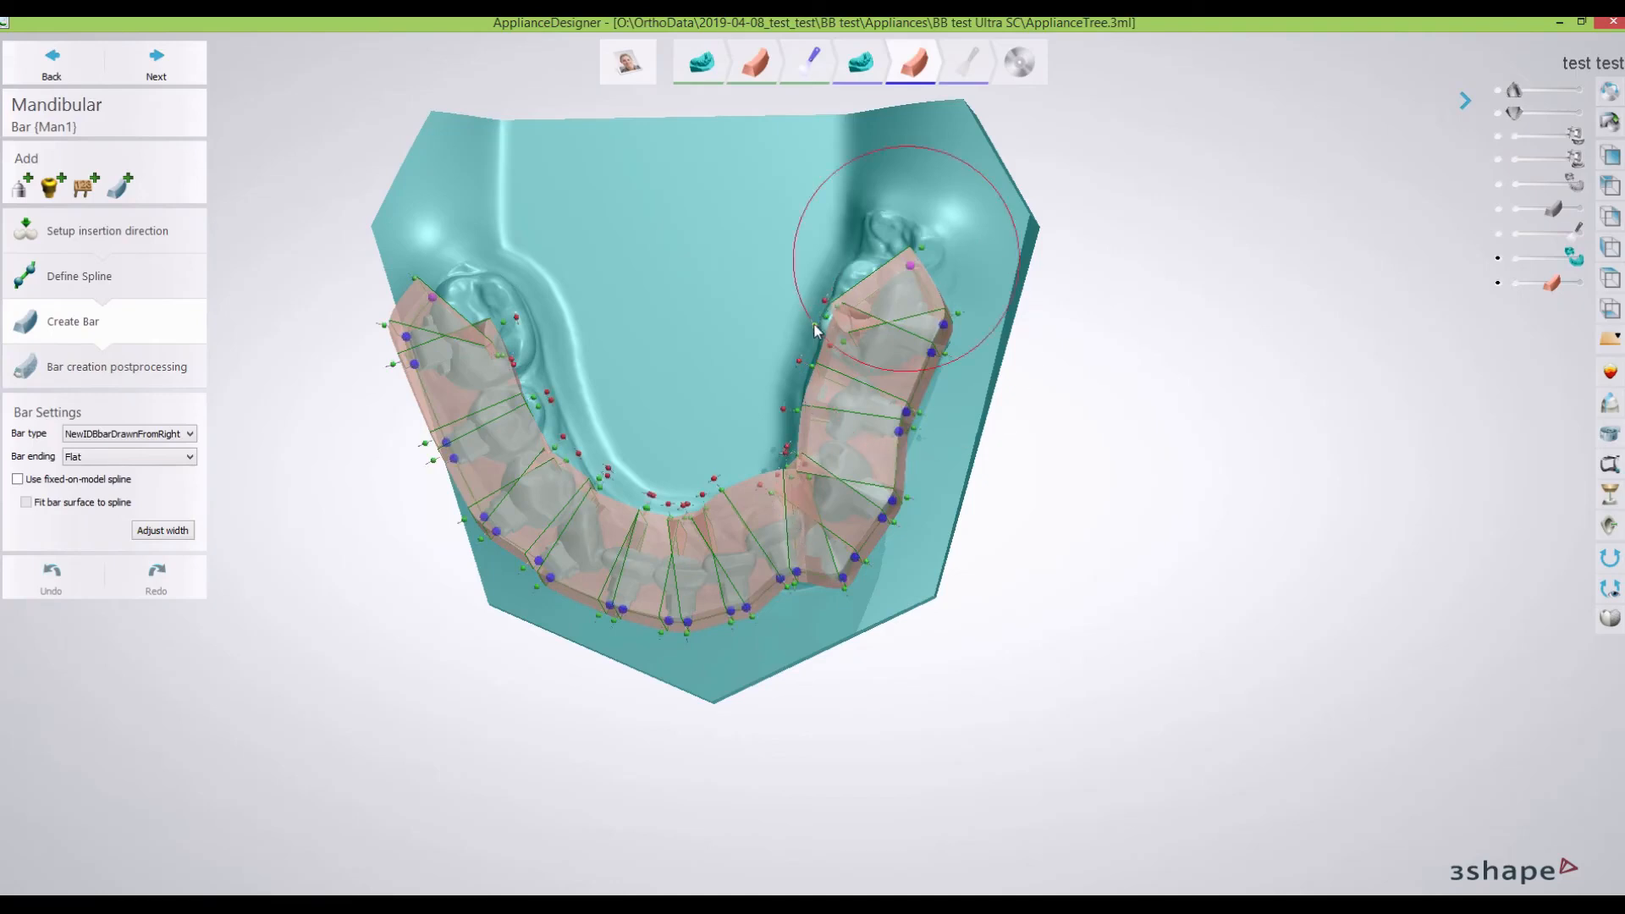
Reposition the inner control points at both back ends of the bar so its ends spread over the last molars.
click(813, 325)
drag(829, 347, 797, 282)
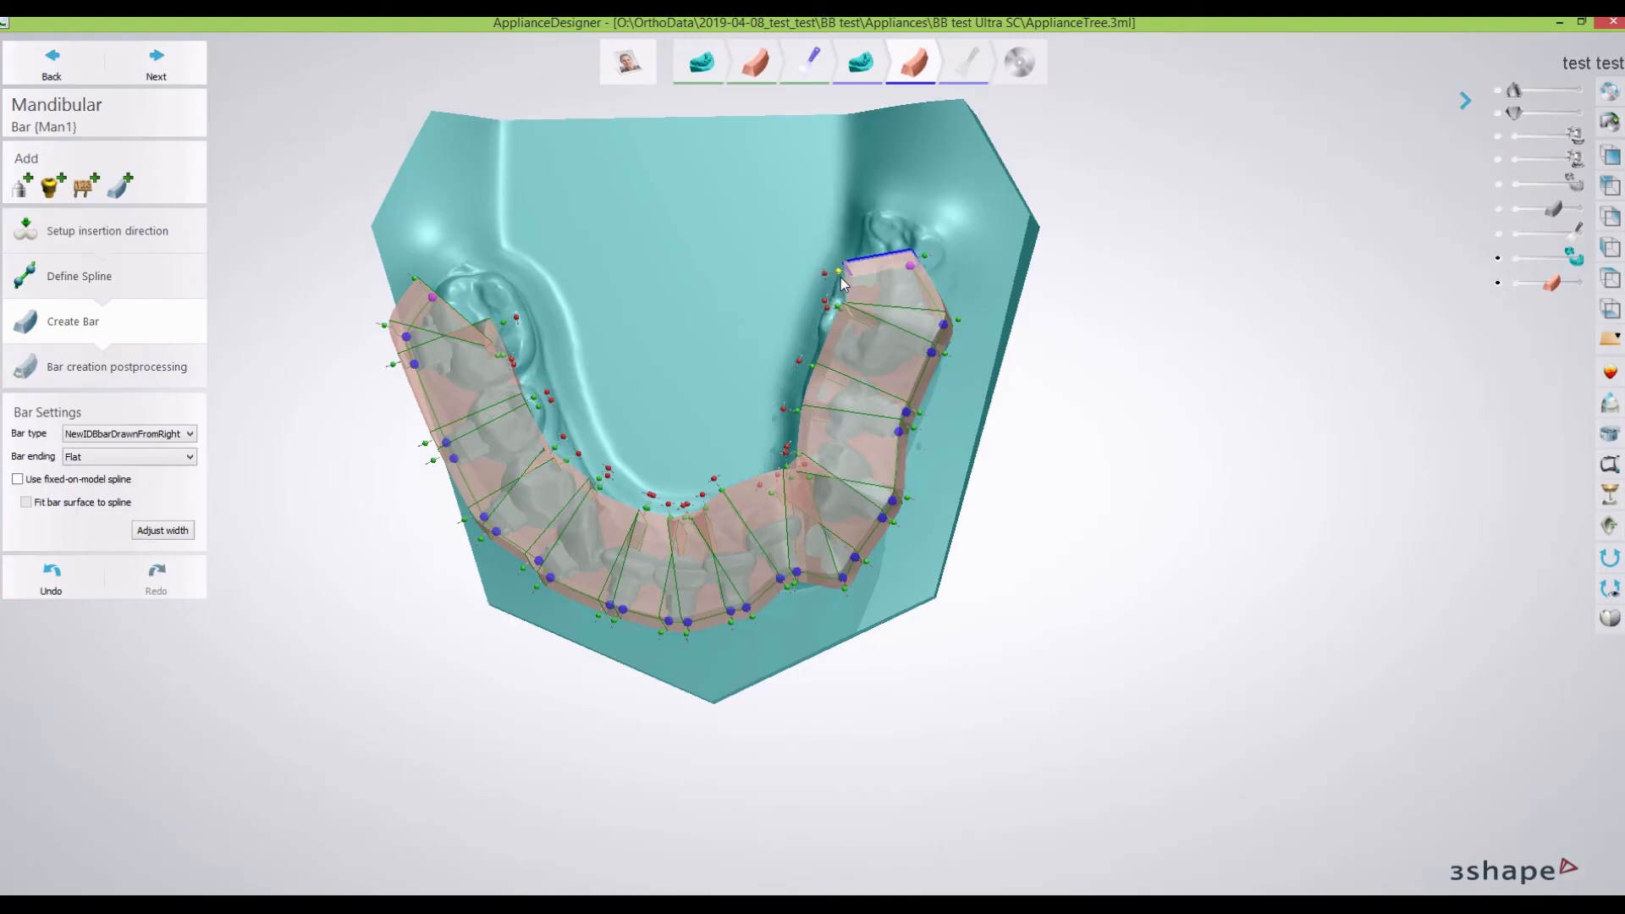
drag(516, 319, 512, 306)
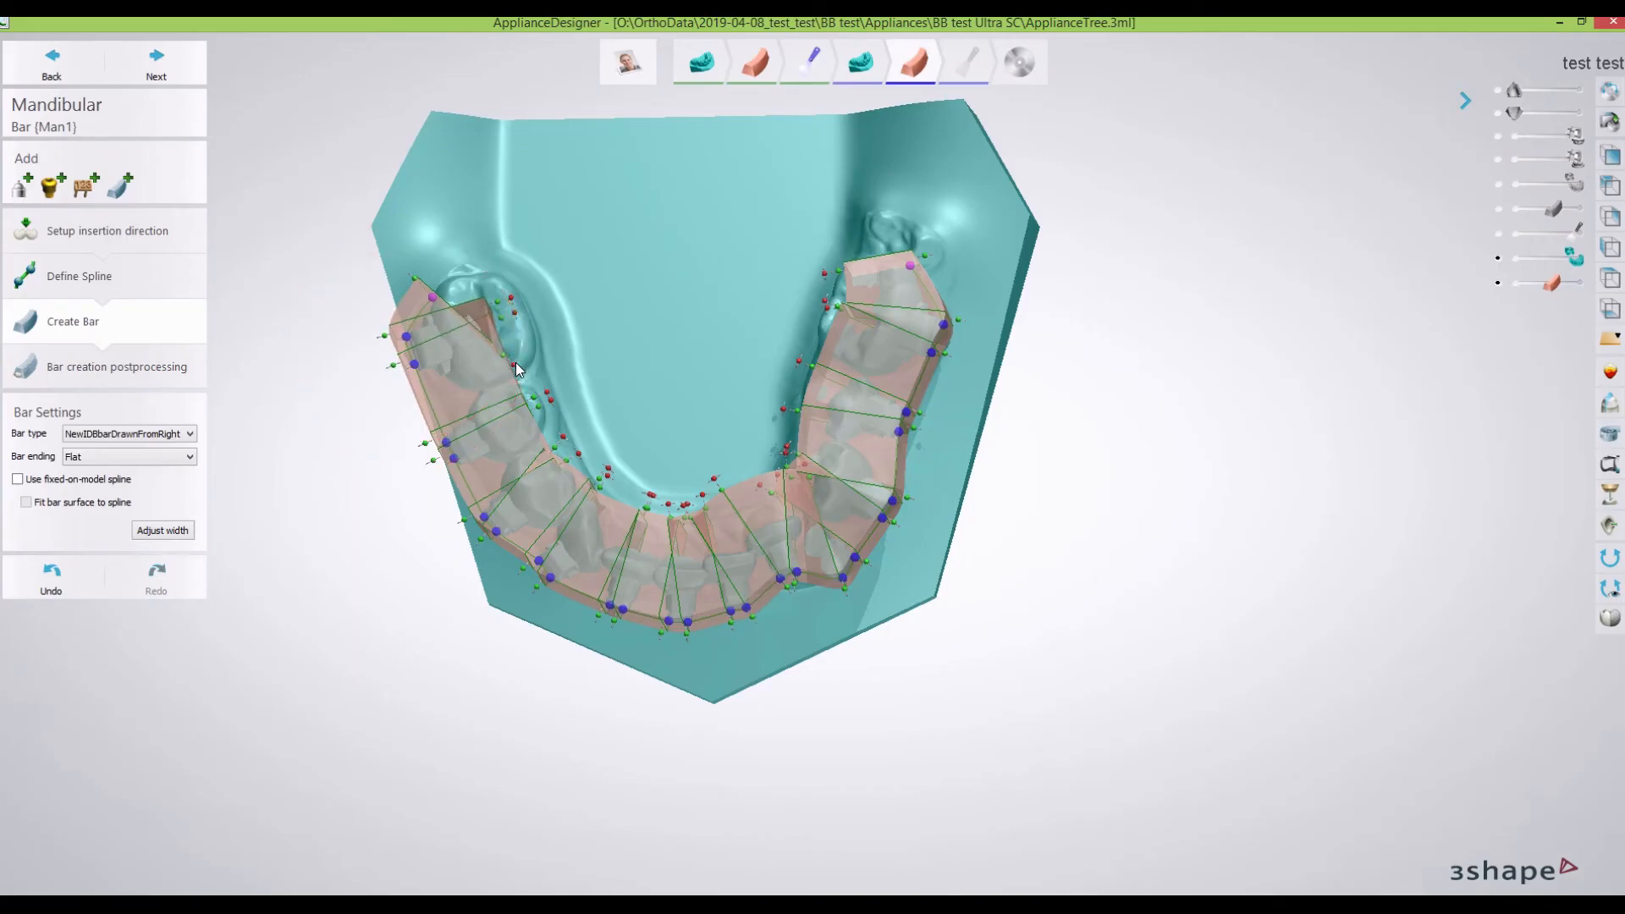
drag(516, 363, 517, 262)
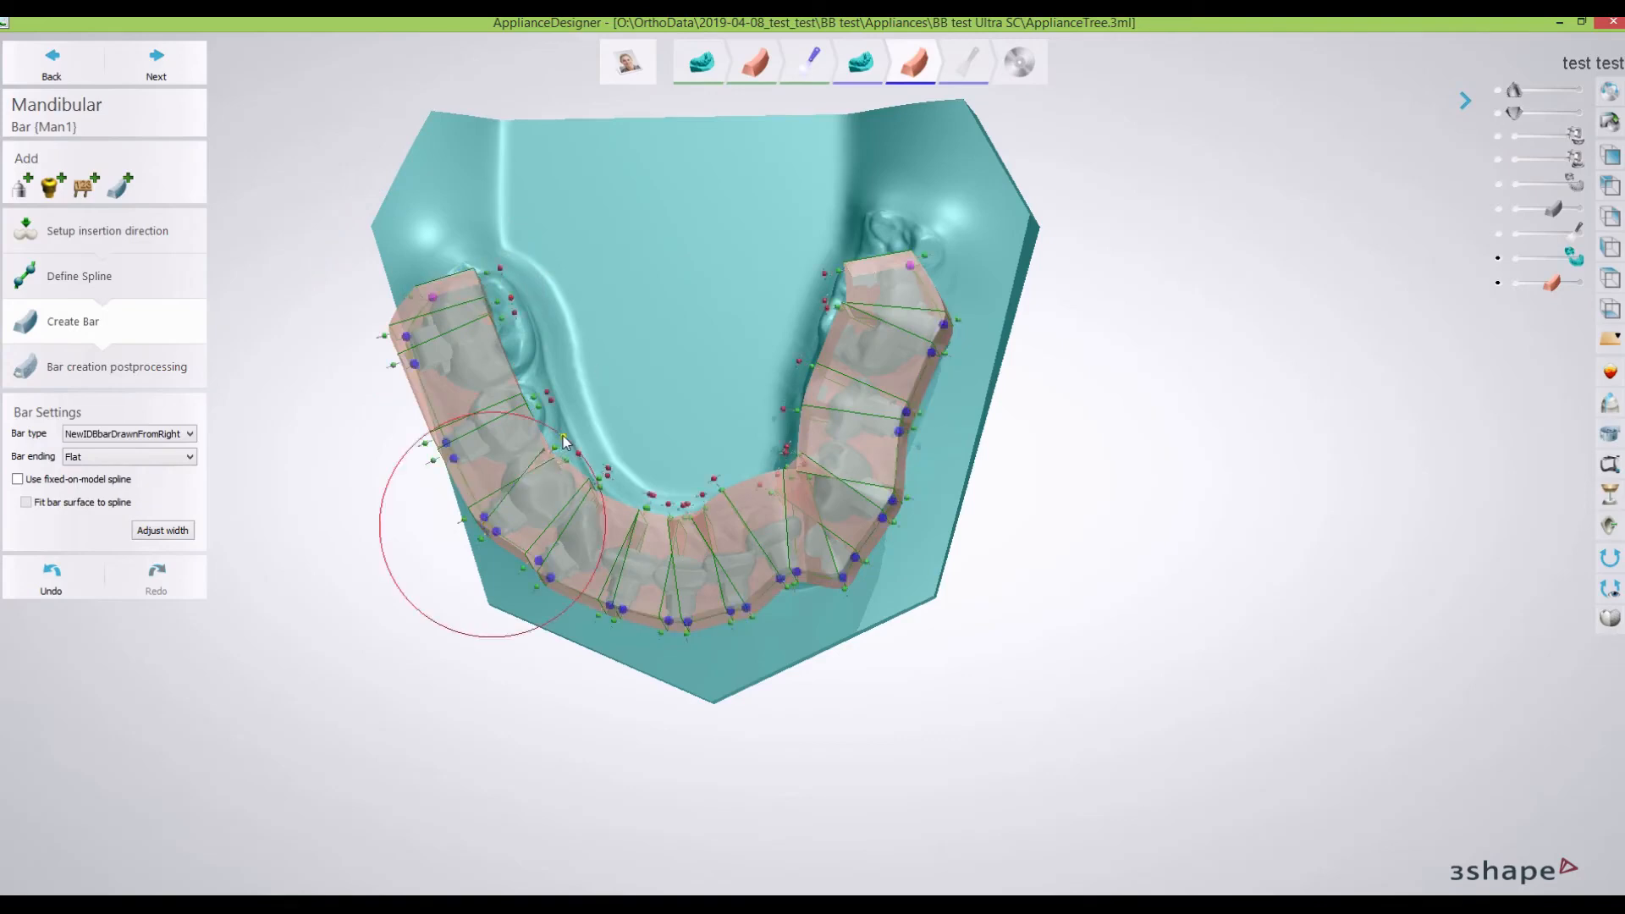
Adjust the inner control points from the right premolars around the incisors to the left canine, spacing out the bar's cross-sections.
drag(570, 444, 579, 460)
mouse_move(648, 474)
right_down()
mouse_move(643, 449)
mouse_move(656, 487)
right_up()
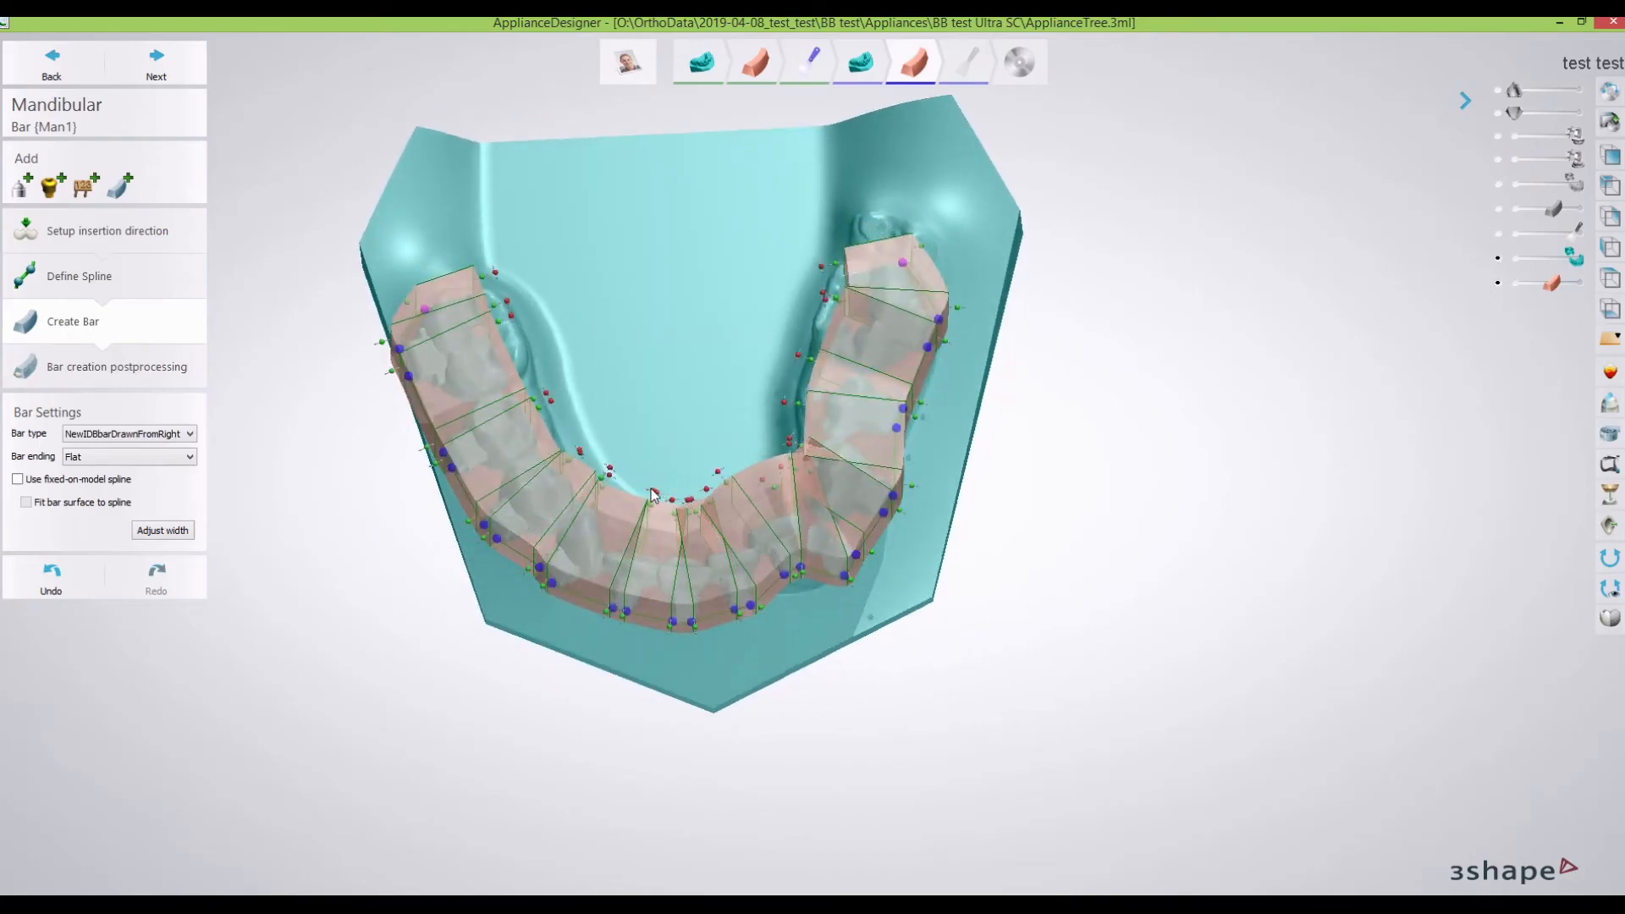
drag(654, 494, 688, 500)
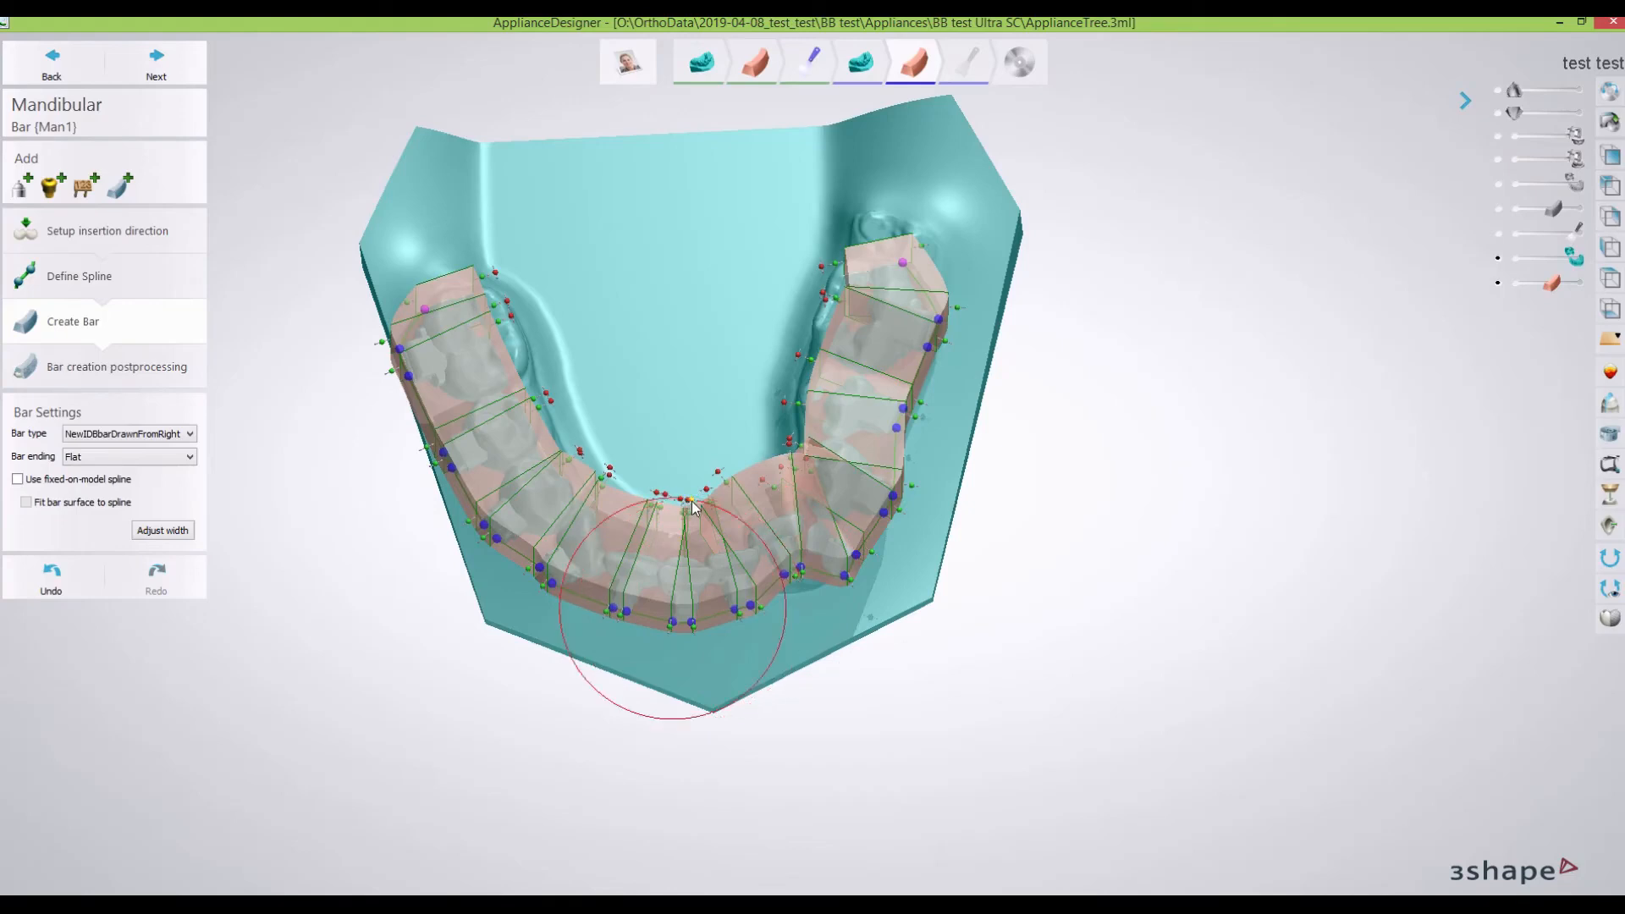
drag(687, 500, 698, 494)
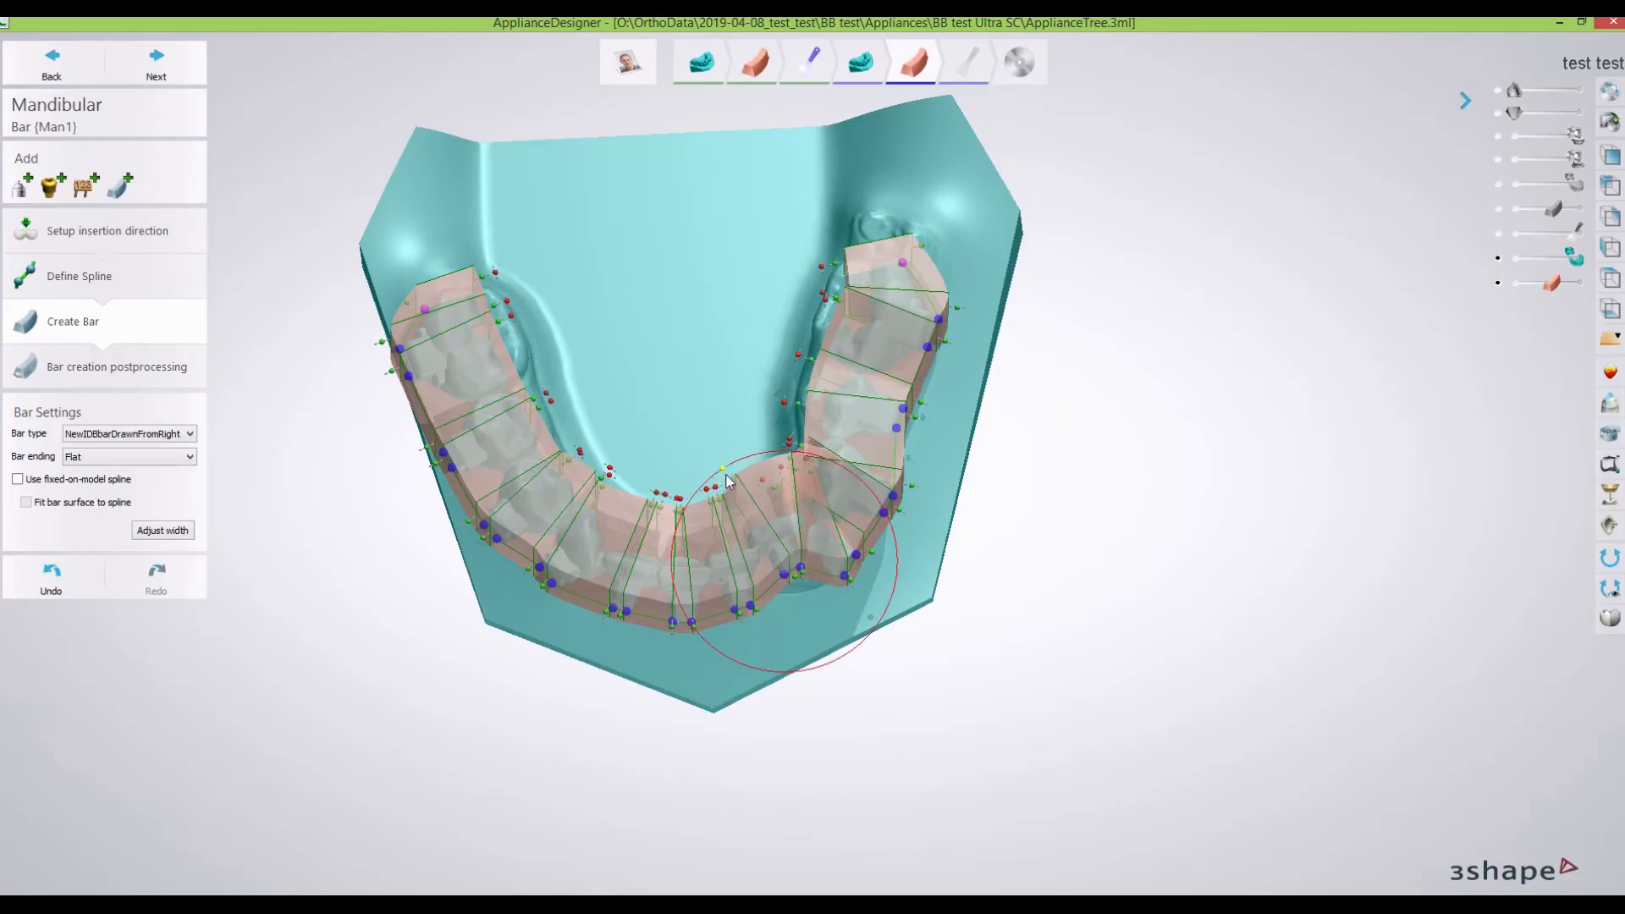
drag(730, 481, 741, 496)
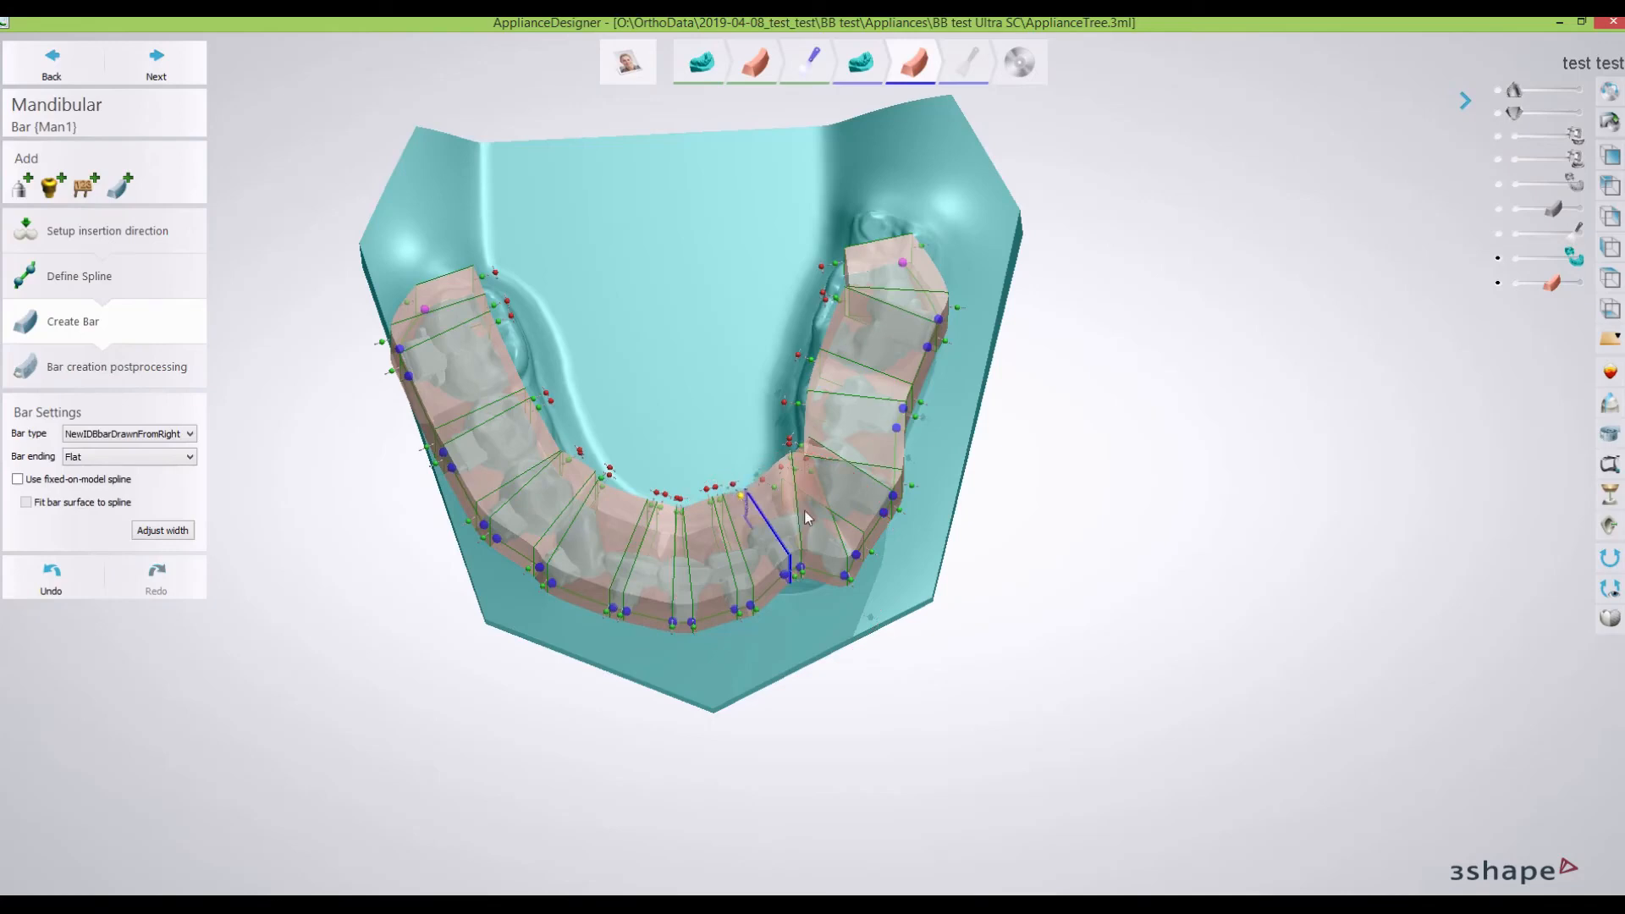
scroll(899, 546, up, 1)
mouse_move(894, 550)
right_down()
mouse_move(855, 531)
mouse_move(888, 572)
right_up()
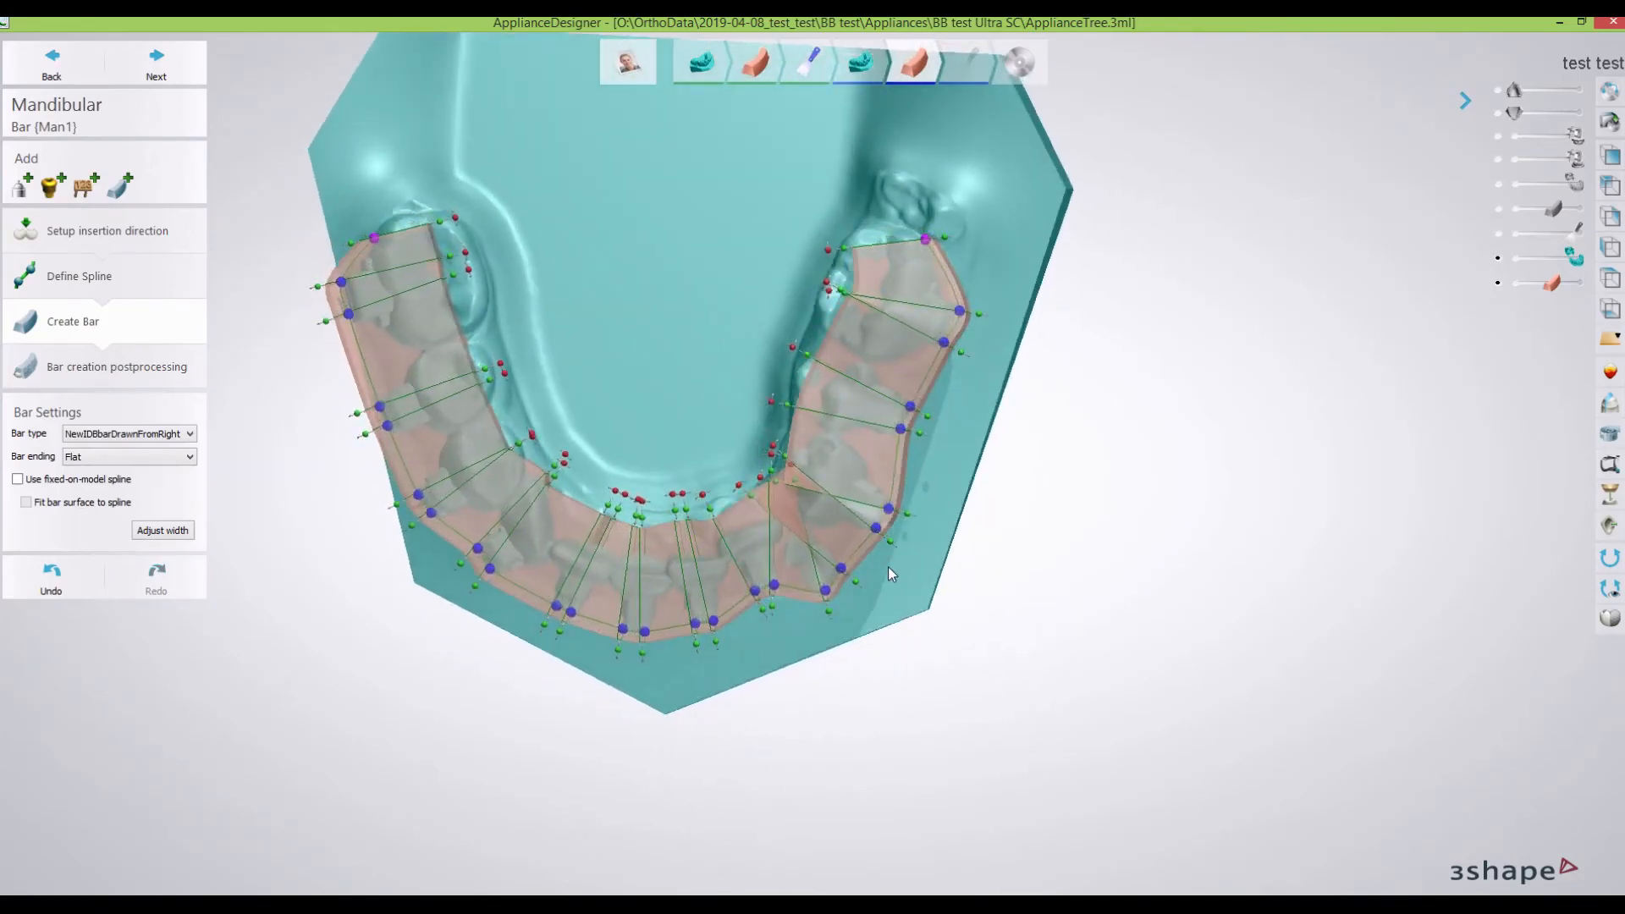
mouse_move(739, 486)
mouse_down()
mouse_move(791, 471)
mouse_move(752, 479)
mouse_move(764, 472)
mouse_up()
Adjust the bar's gingival edge with the cross-section control points around the arch, working from both sides of the model.
right_drag(965, 632, 1065, 477)
drag(660, 515, 582, 510)
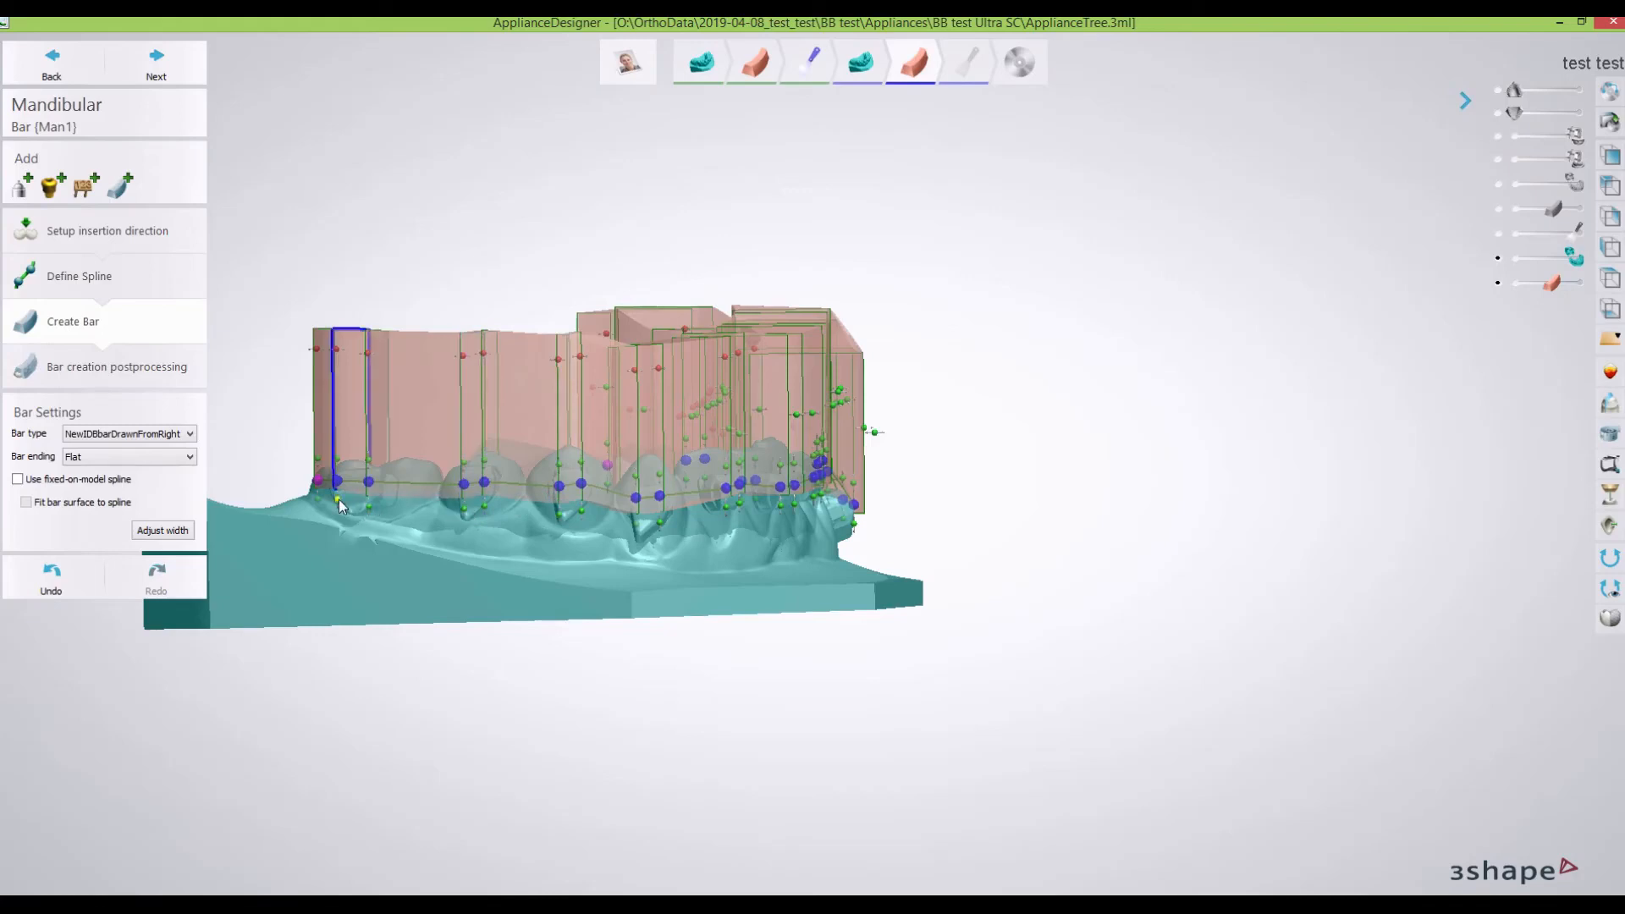
right_drag(794, 540, 669, 543)
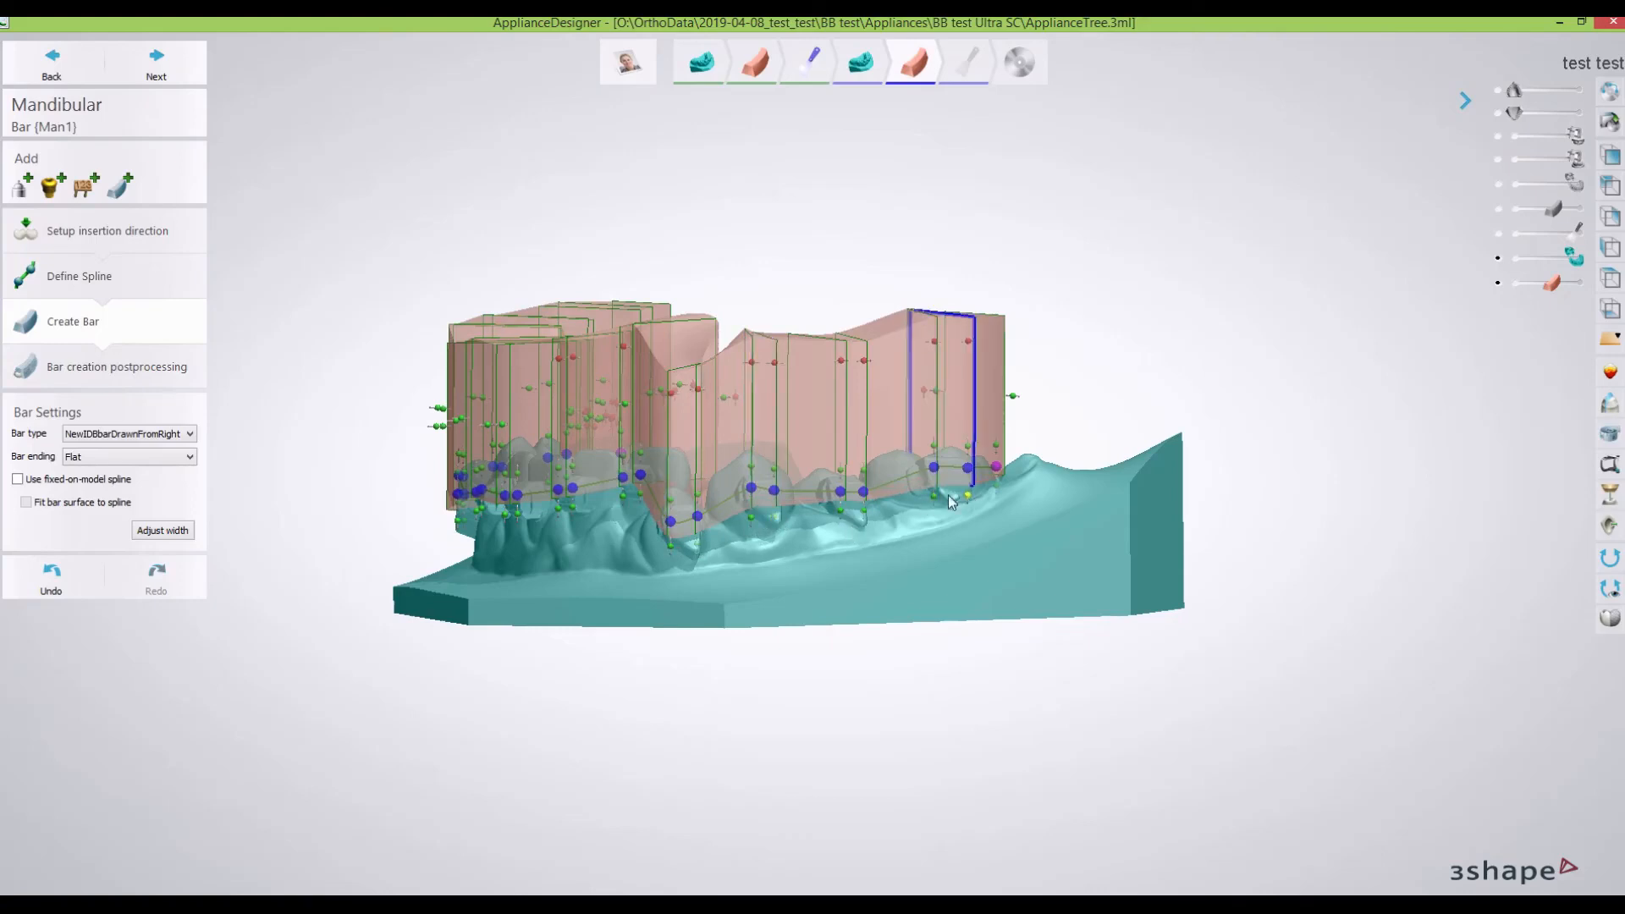
right_drag(787, 526, 854, 525)
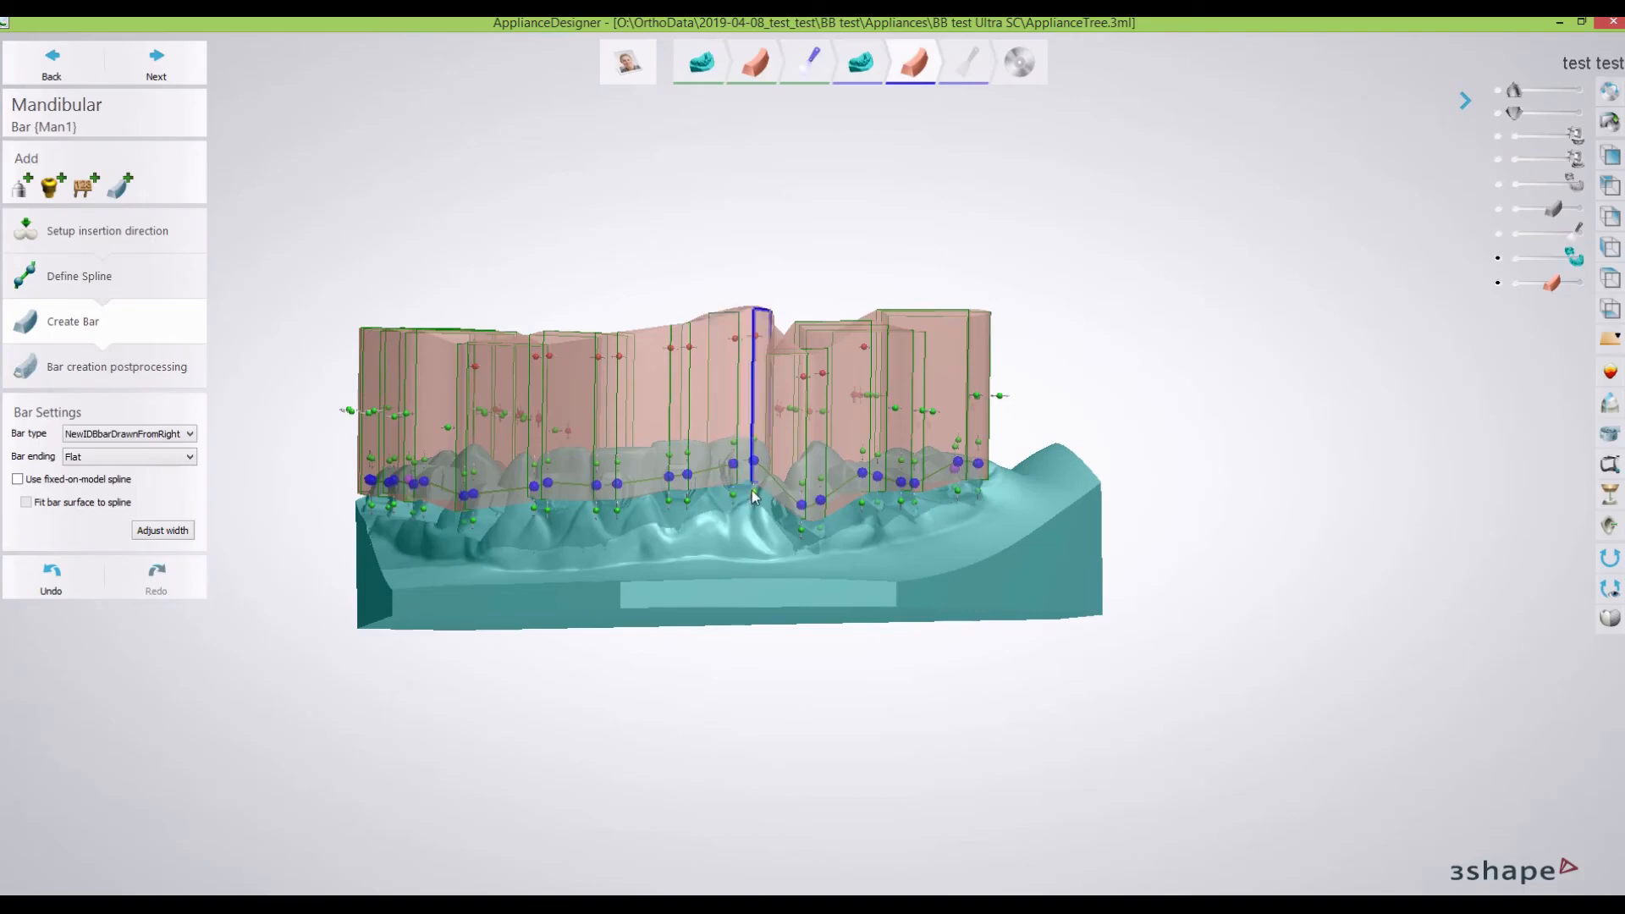
right_drag(775, 499, 931, 552)
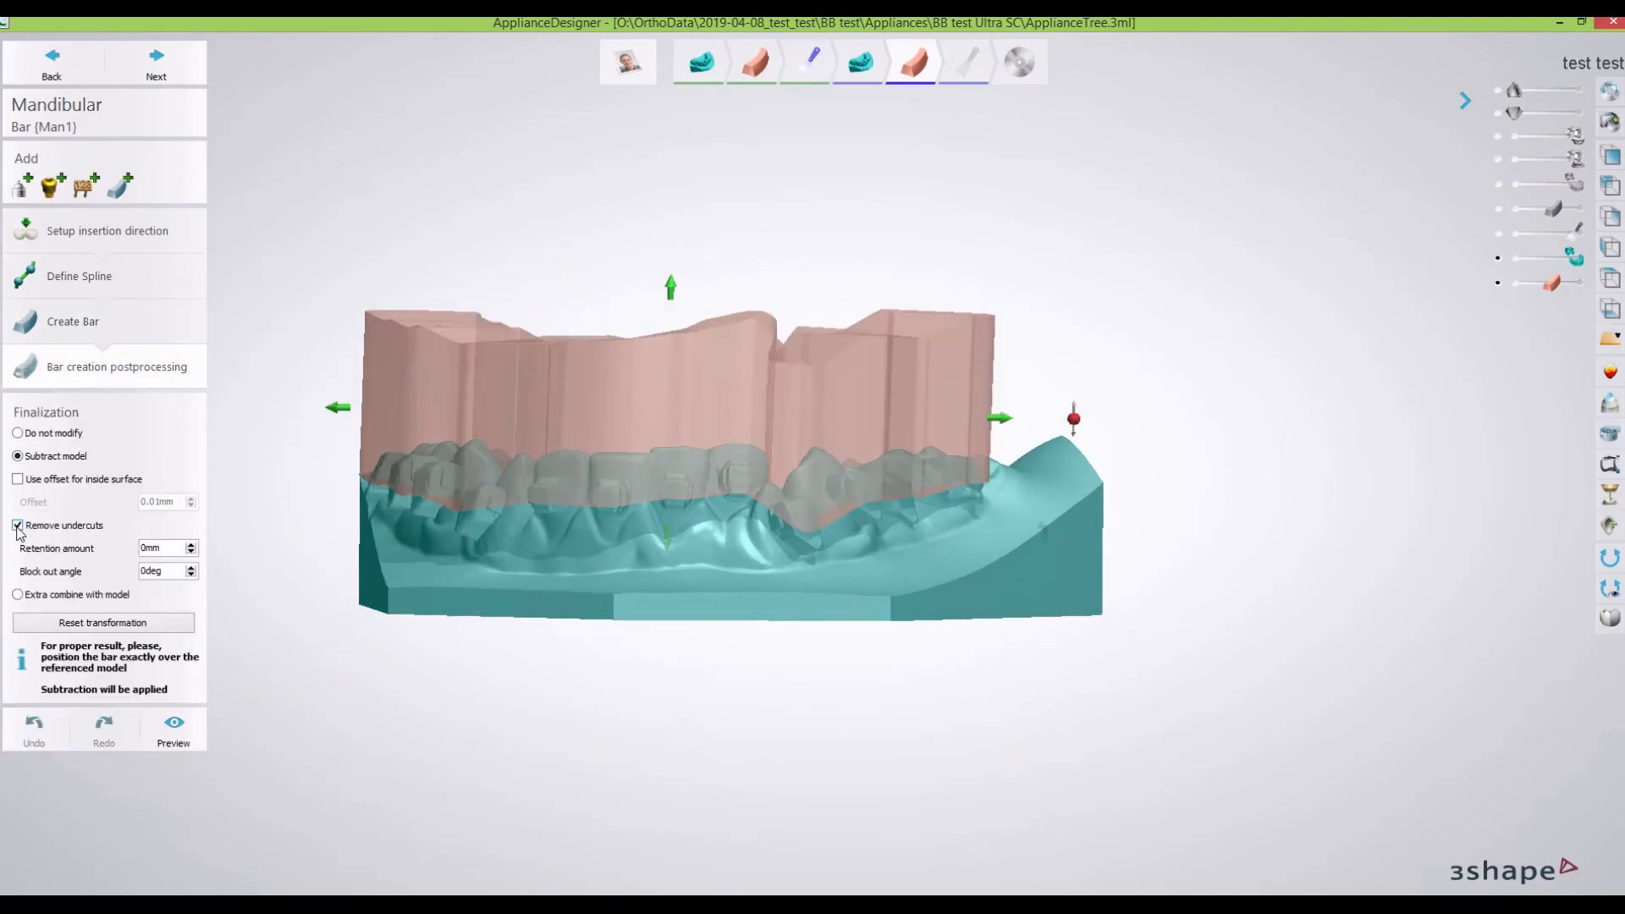
Turn off undercut removal, subtract the model from the bar, and inspect the bracket recesses in the resulting tray.
click(17, 526)
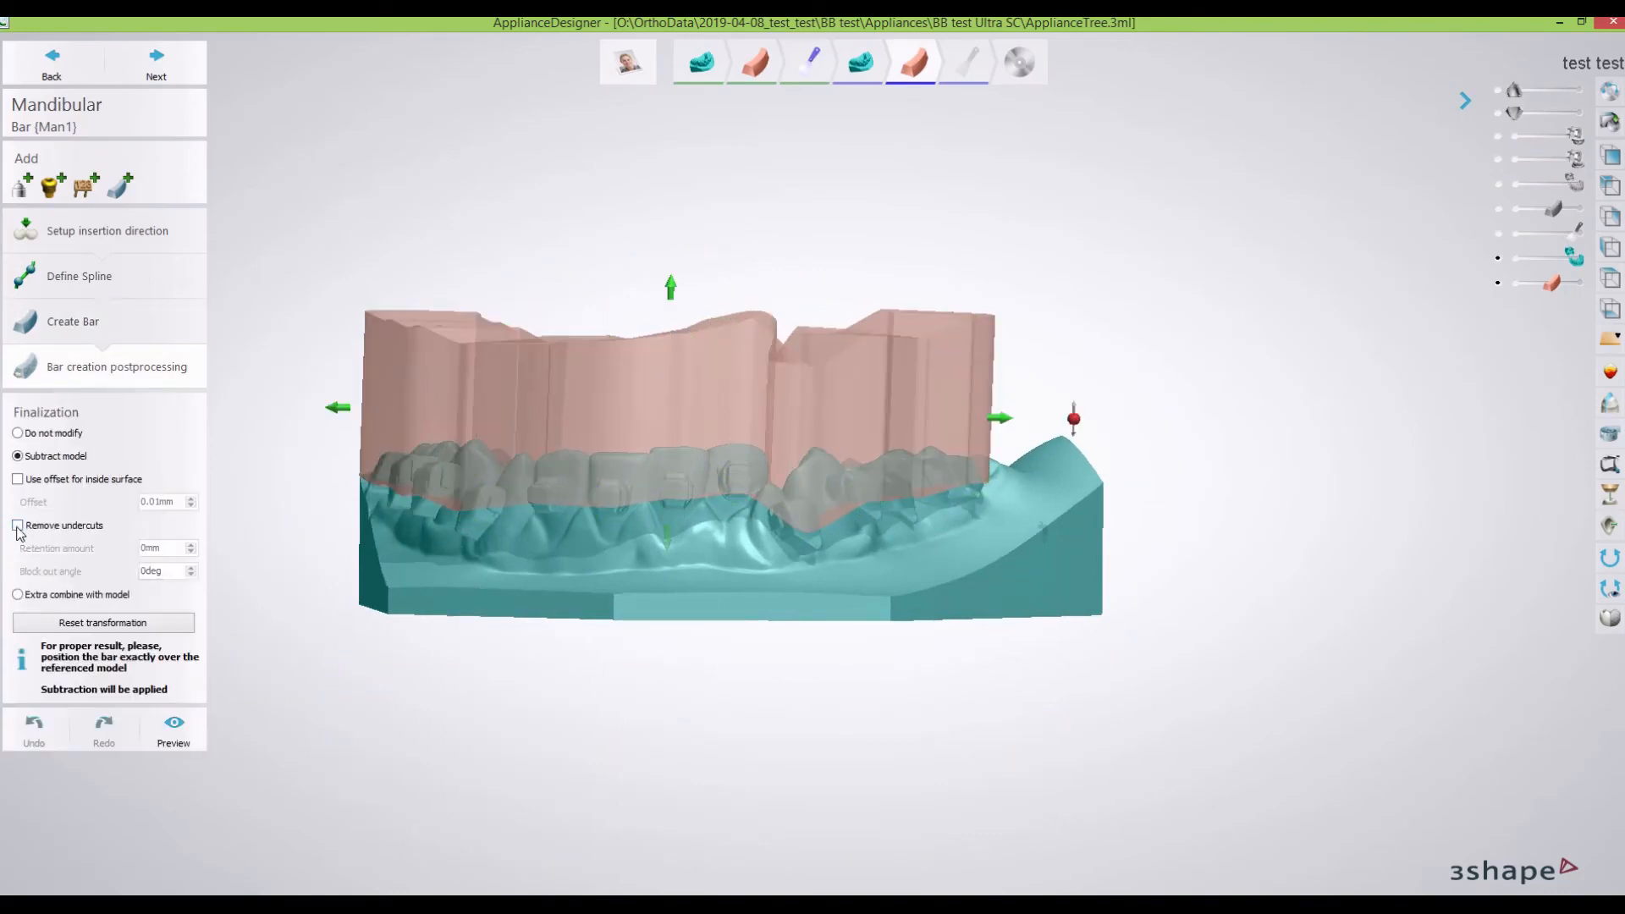
click(159, 66)
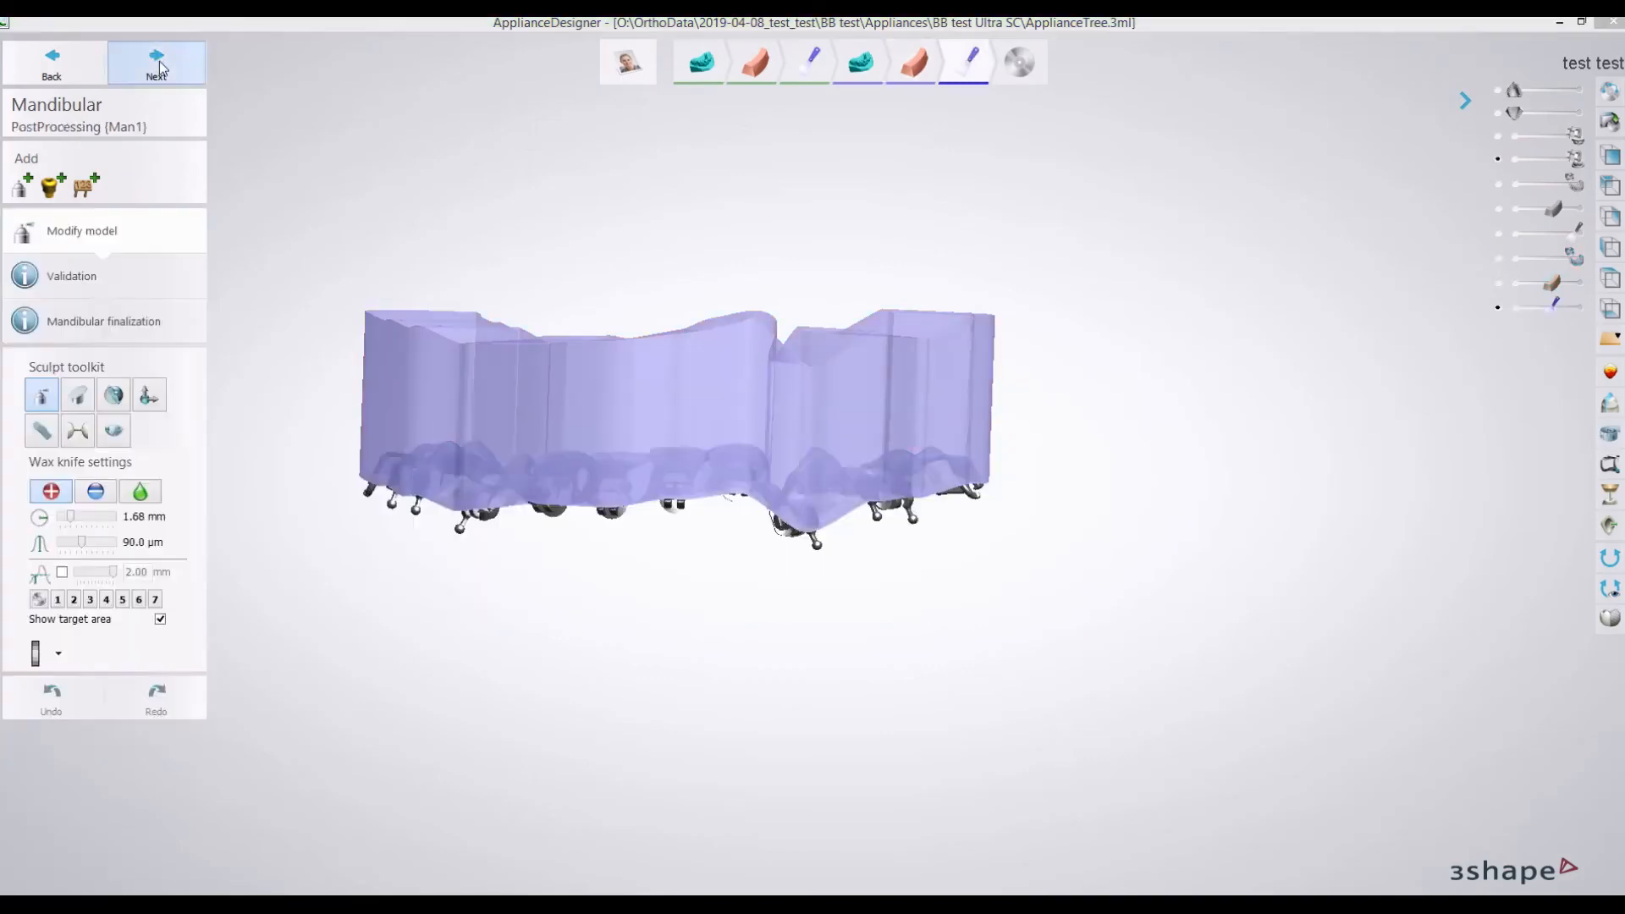
right_drag(508, 626, 567, 403)
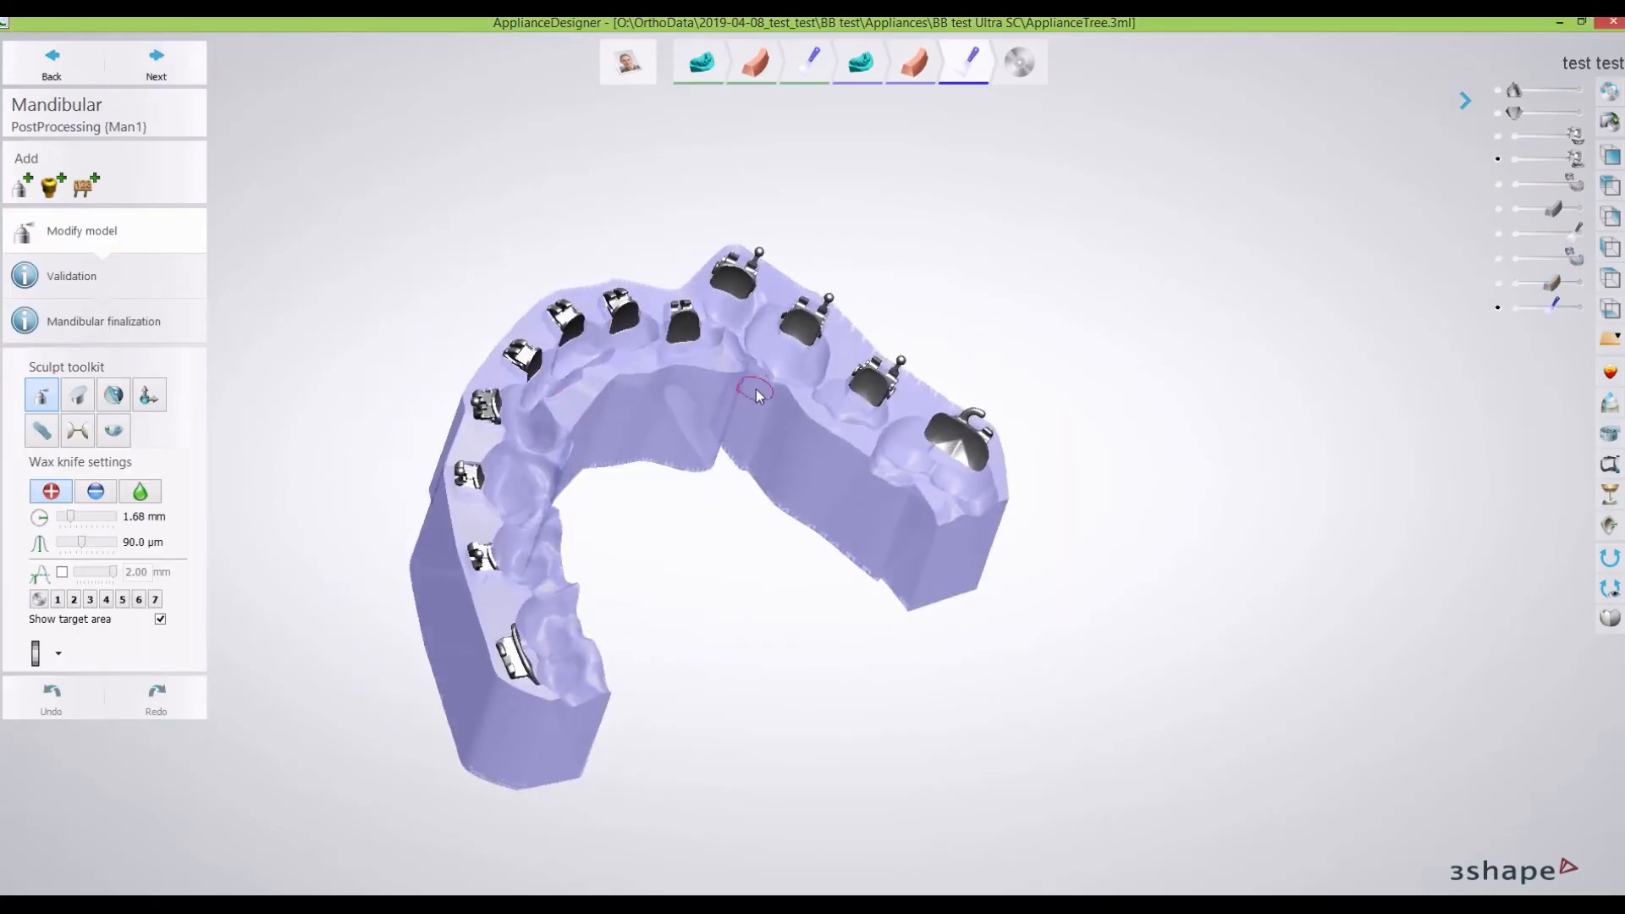
mouse_move(646, 551)
right_down()
mouse_move(743, 565)
mouse_move(922, 652)
mouse_move(909, 810)
mouse_move(908, 775)
right_up()
Trim the thin projection on the tray's inner edge with a local plane cut at a smooth radius of 0.20.
click(79, 398)
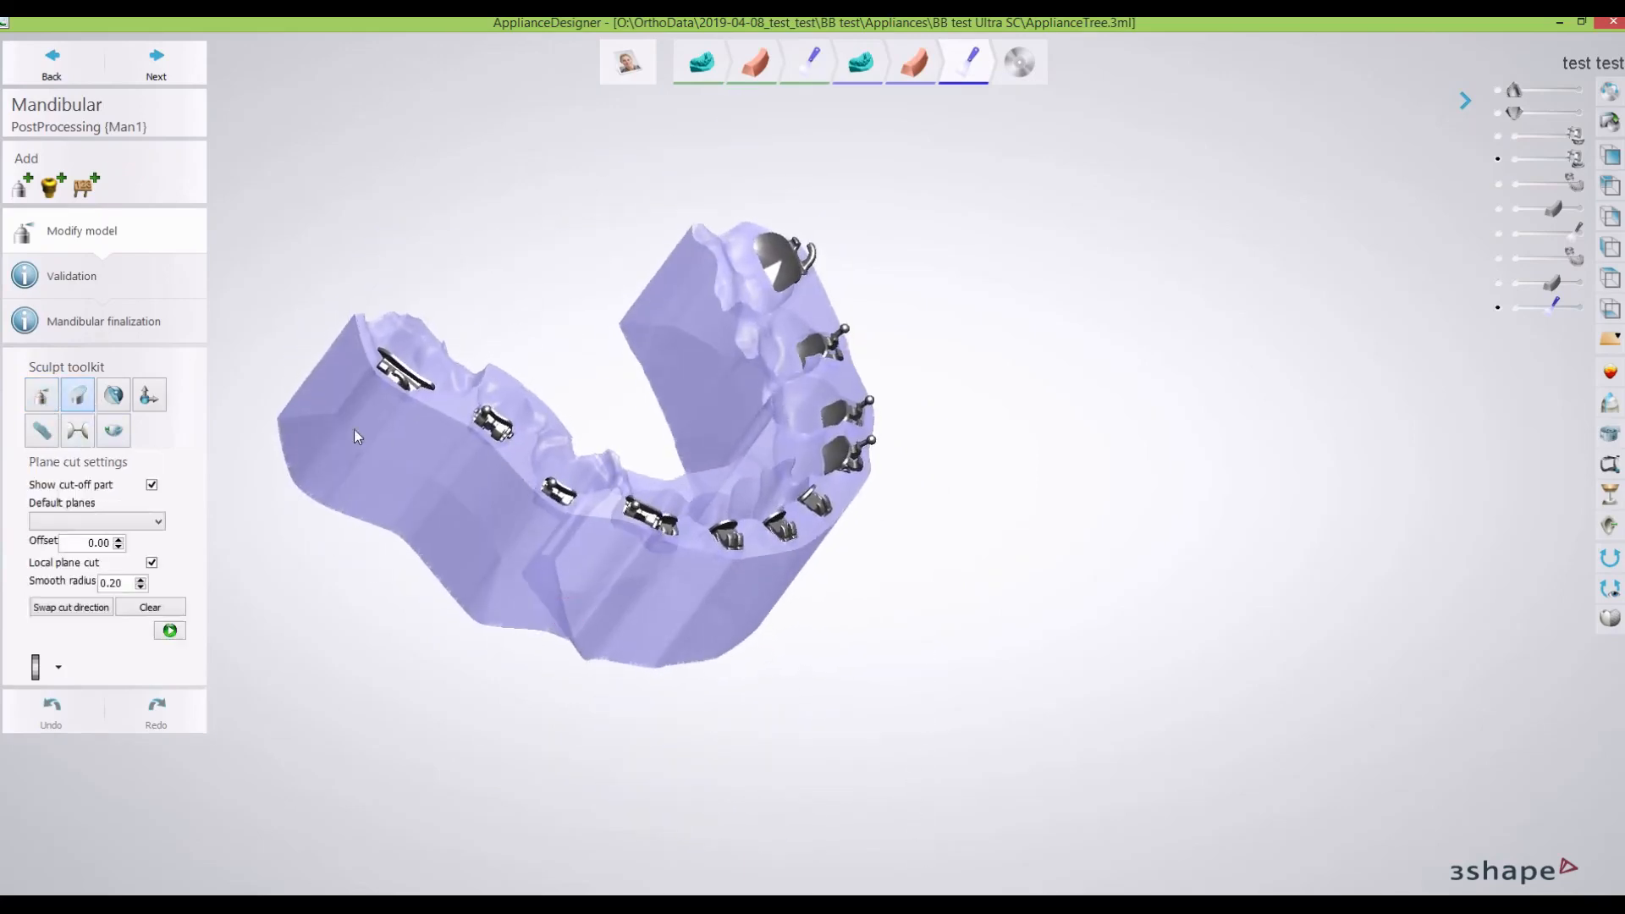
drag(628, 480, 637, 484)
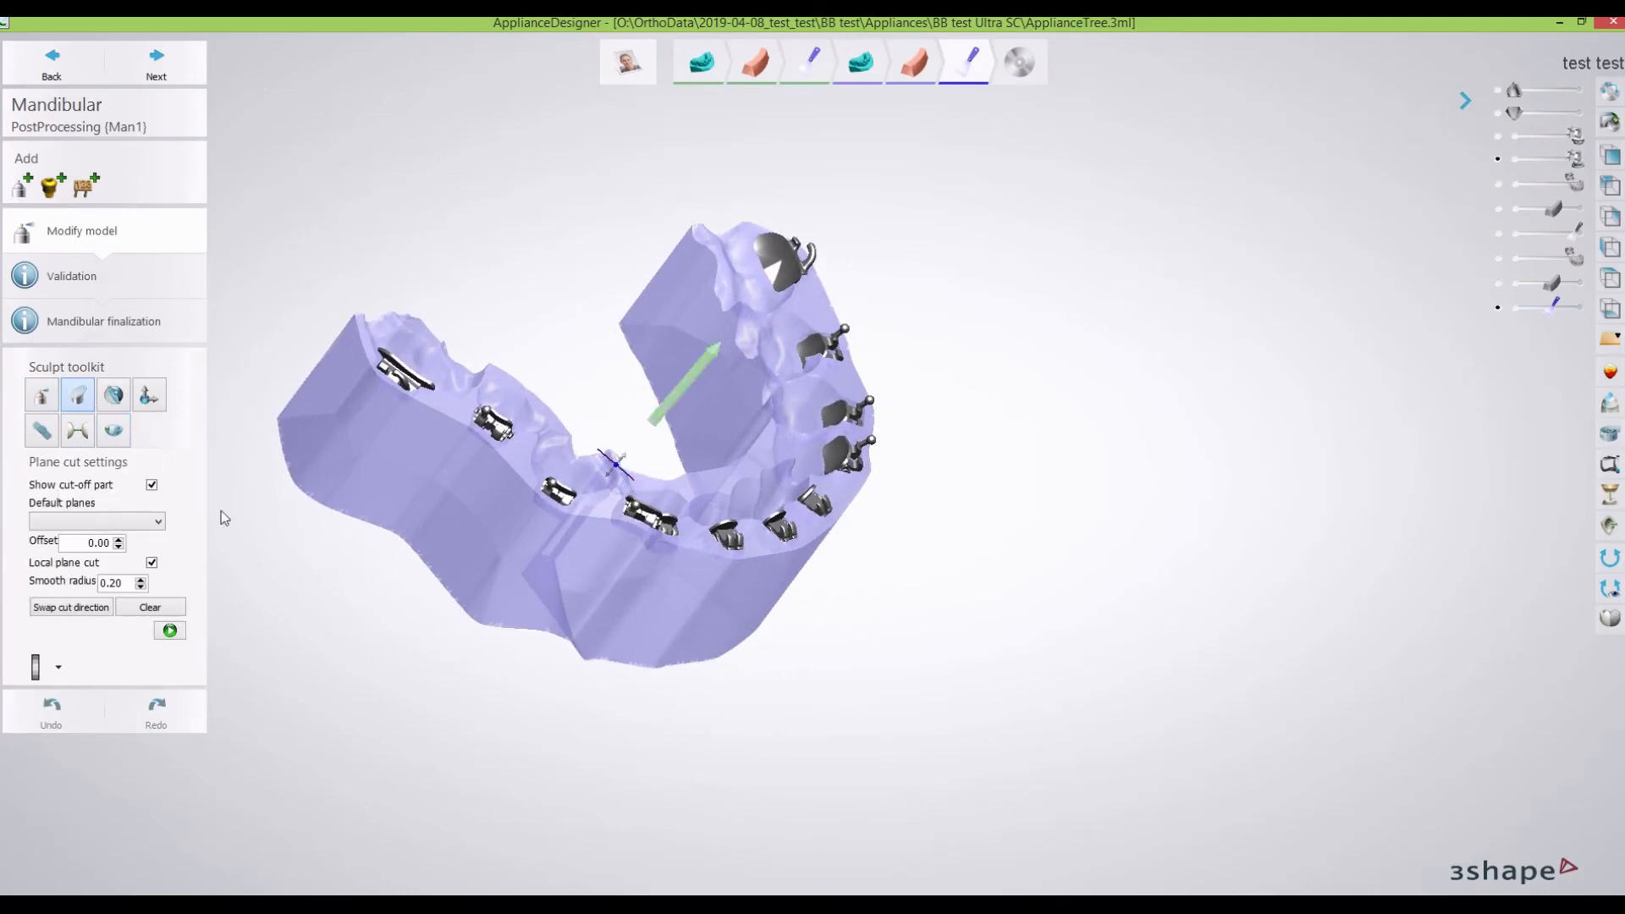
click(171, 630)
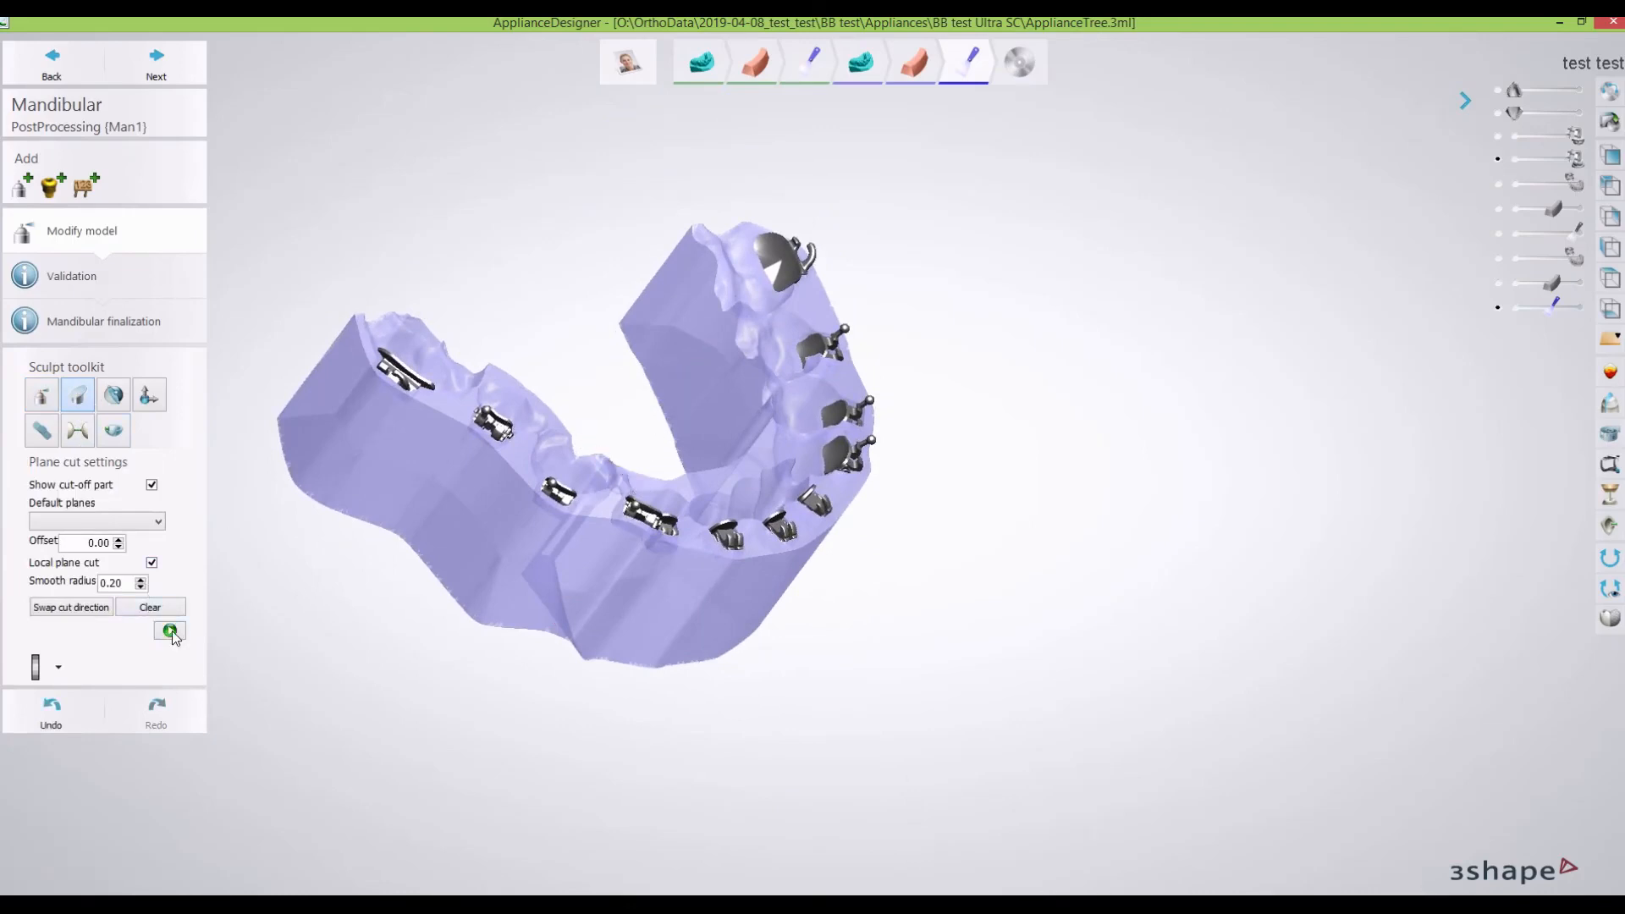
mouse_move(510, 699)
right_down()
mouse_move(501, 662)
mouse_move(508, 774)
mouse_move(516, 687)
right_up()
right_drag(511, 657, 461, 712)
right_drag(531, 669, 421, 450)
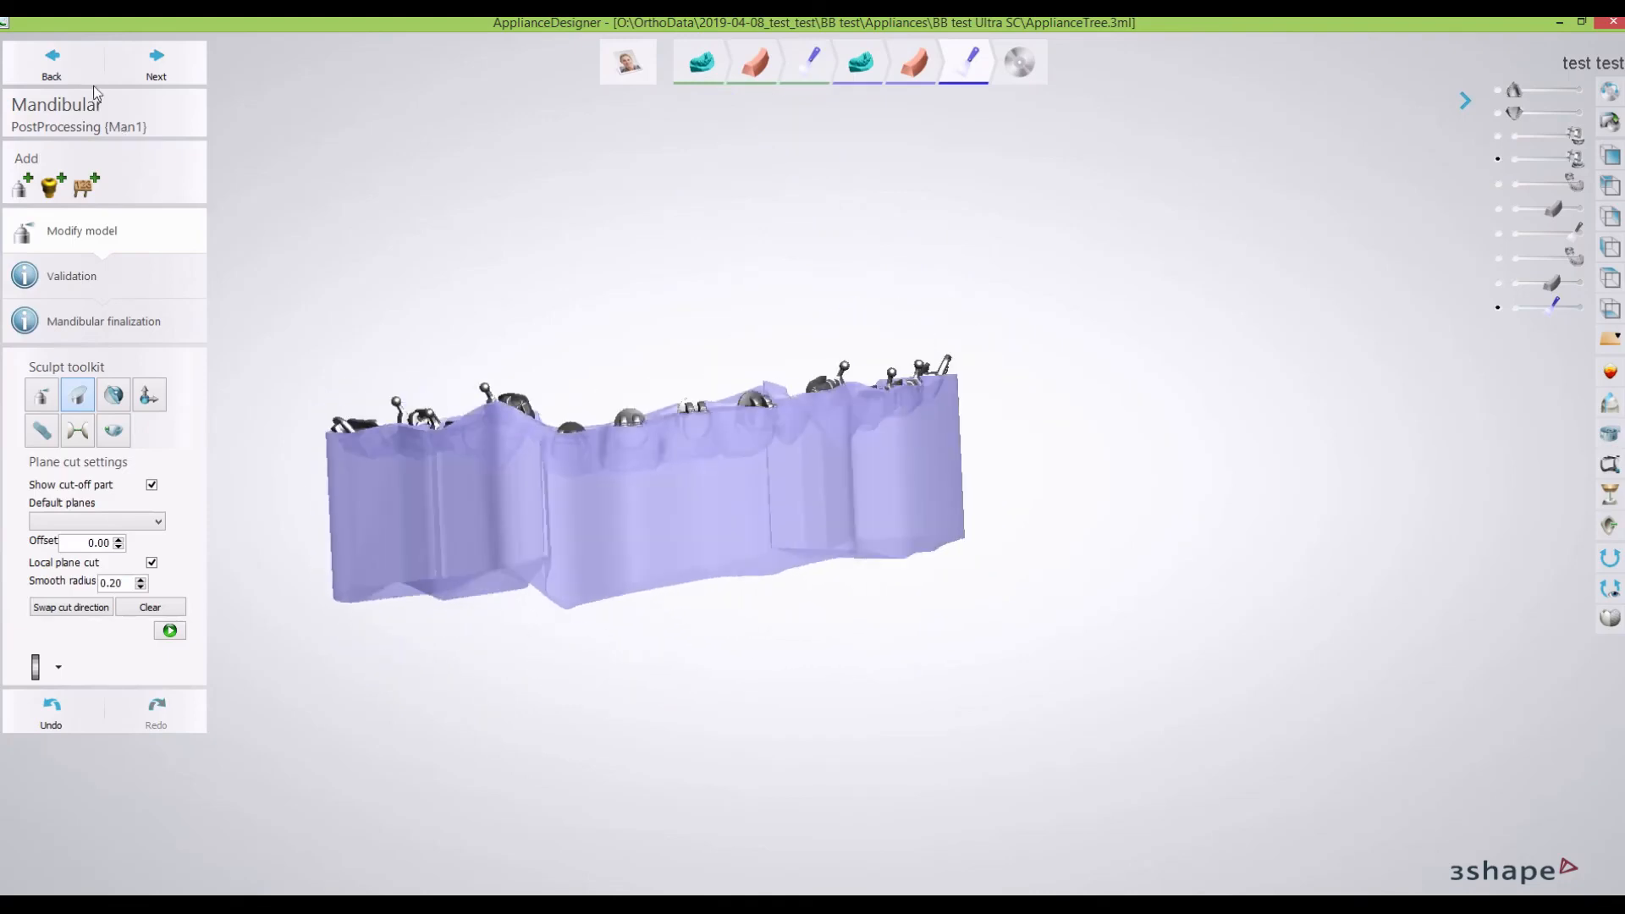
Return to bar creation and reshape the bar's outer surface around the canine bulge with the cross-section control points.
click(67, 67)
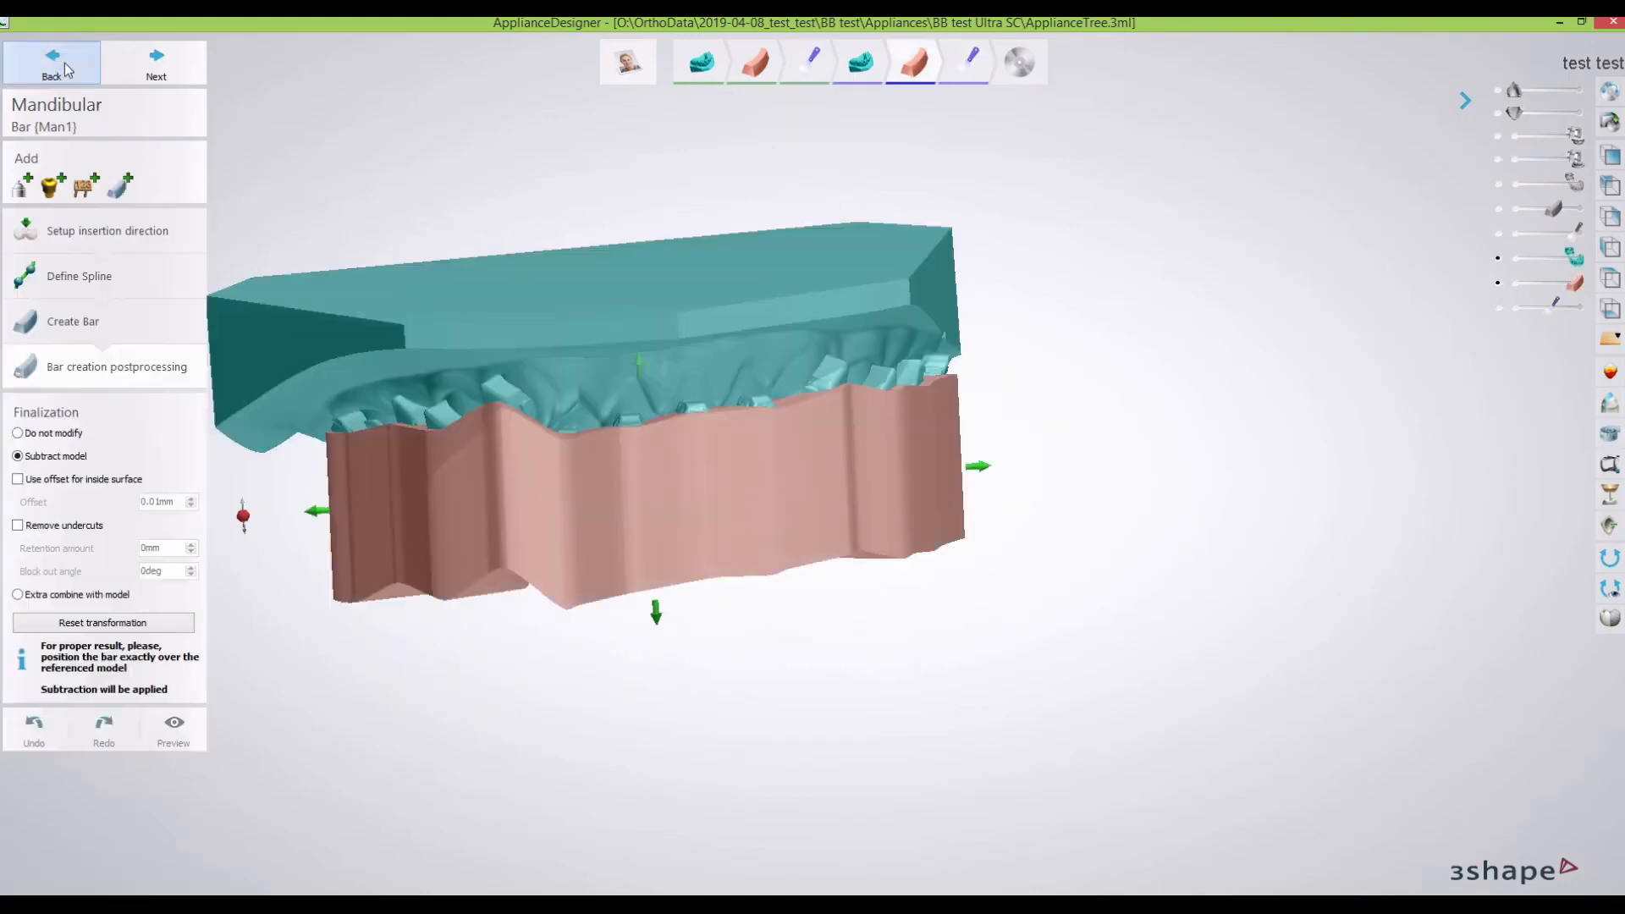
click(66, 68)
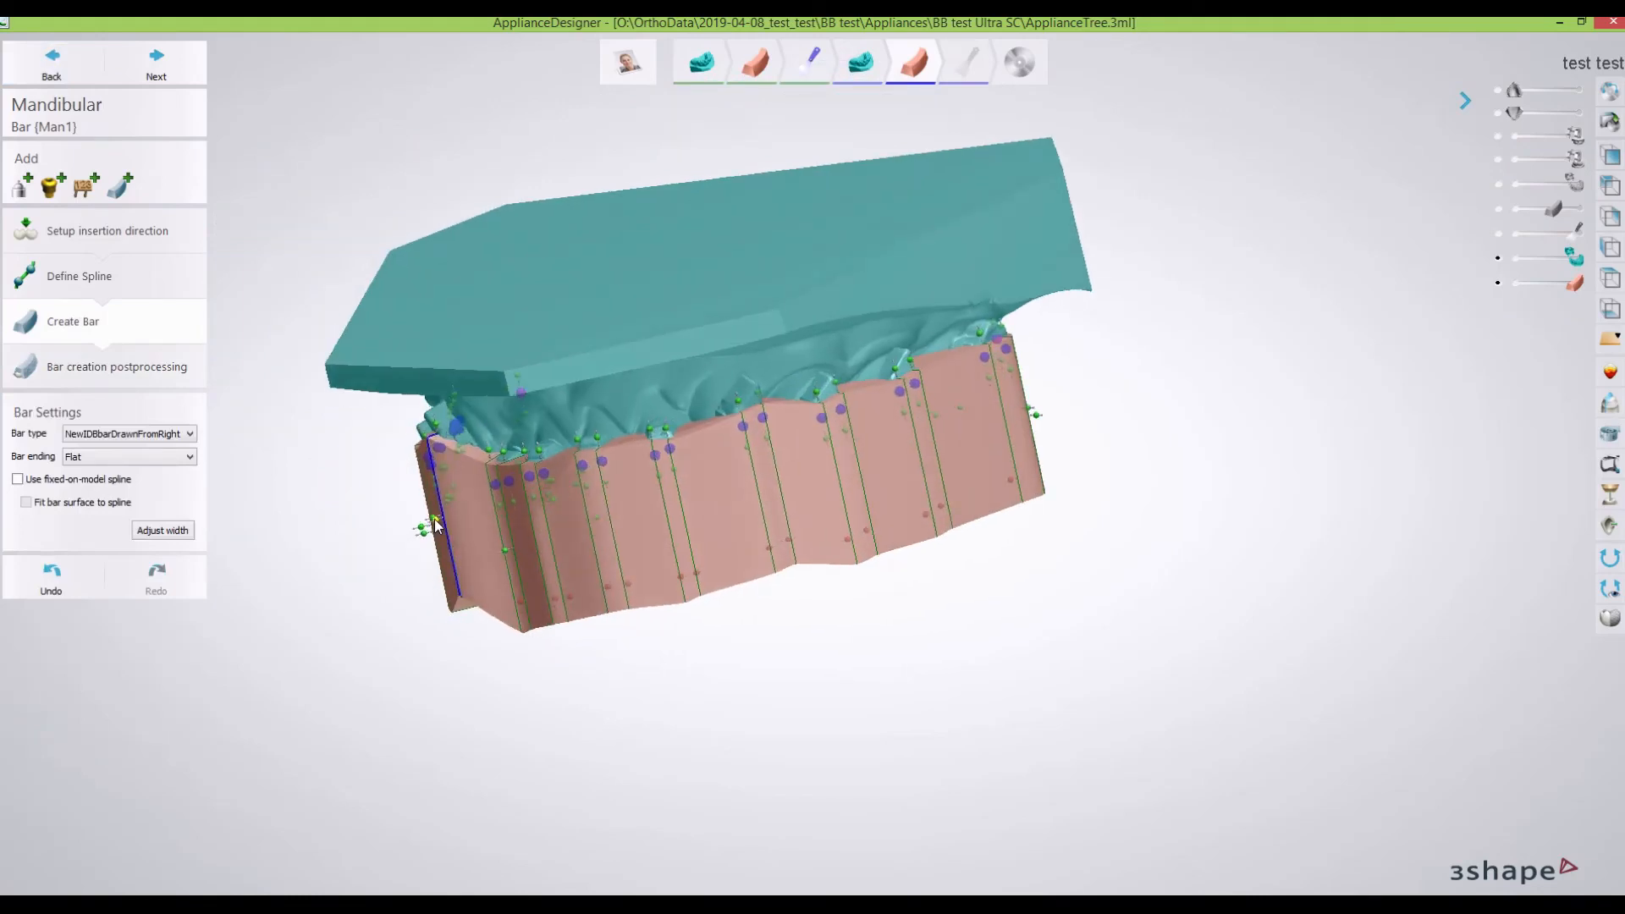
right_drag(491, 512, 526, 503)
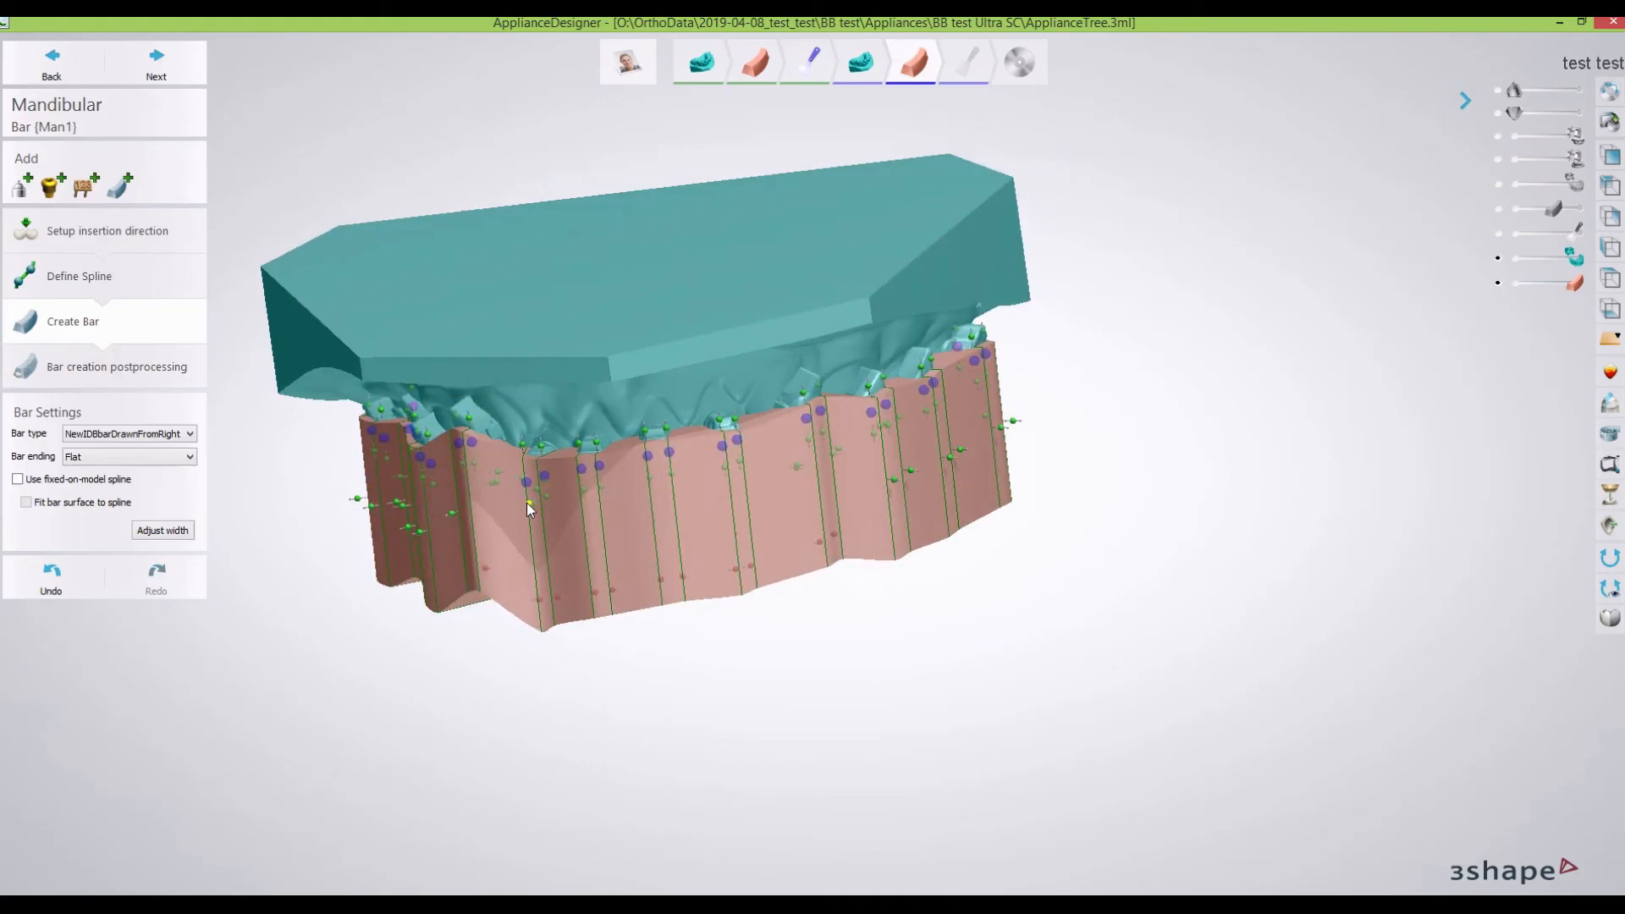
right_drag(526, 503, 678, 474)
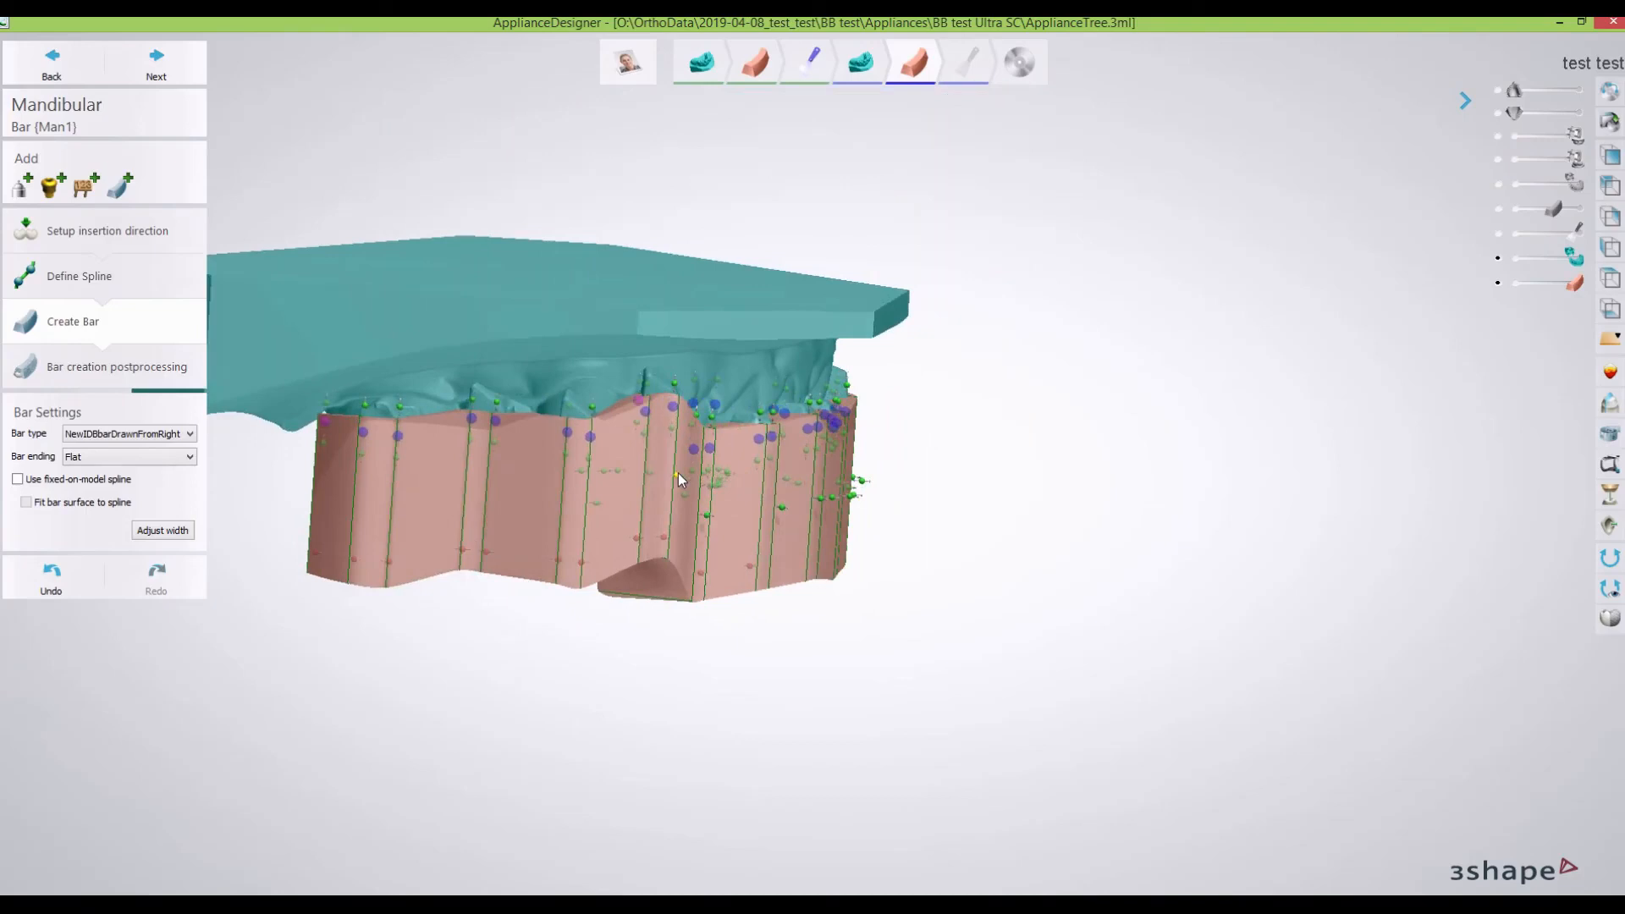
right_drag(678, 473, 652, 535)
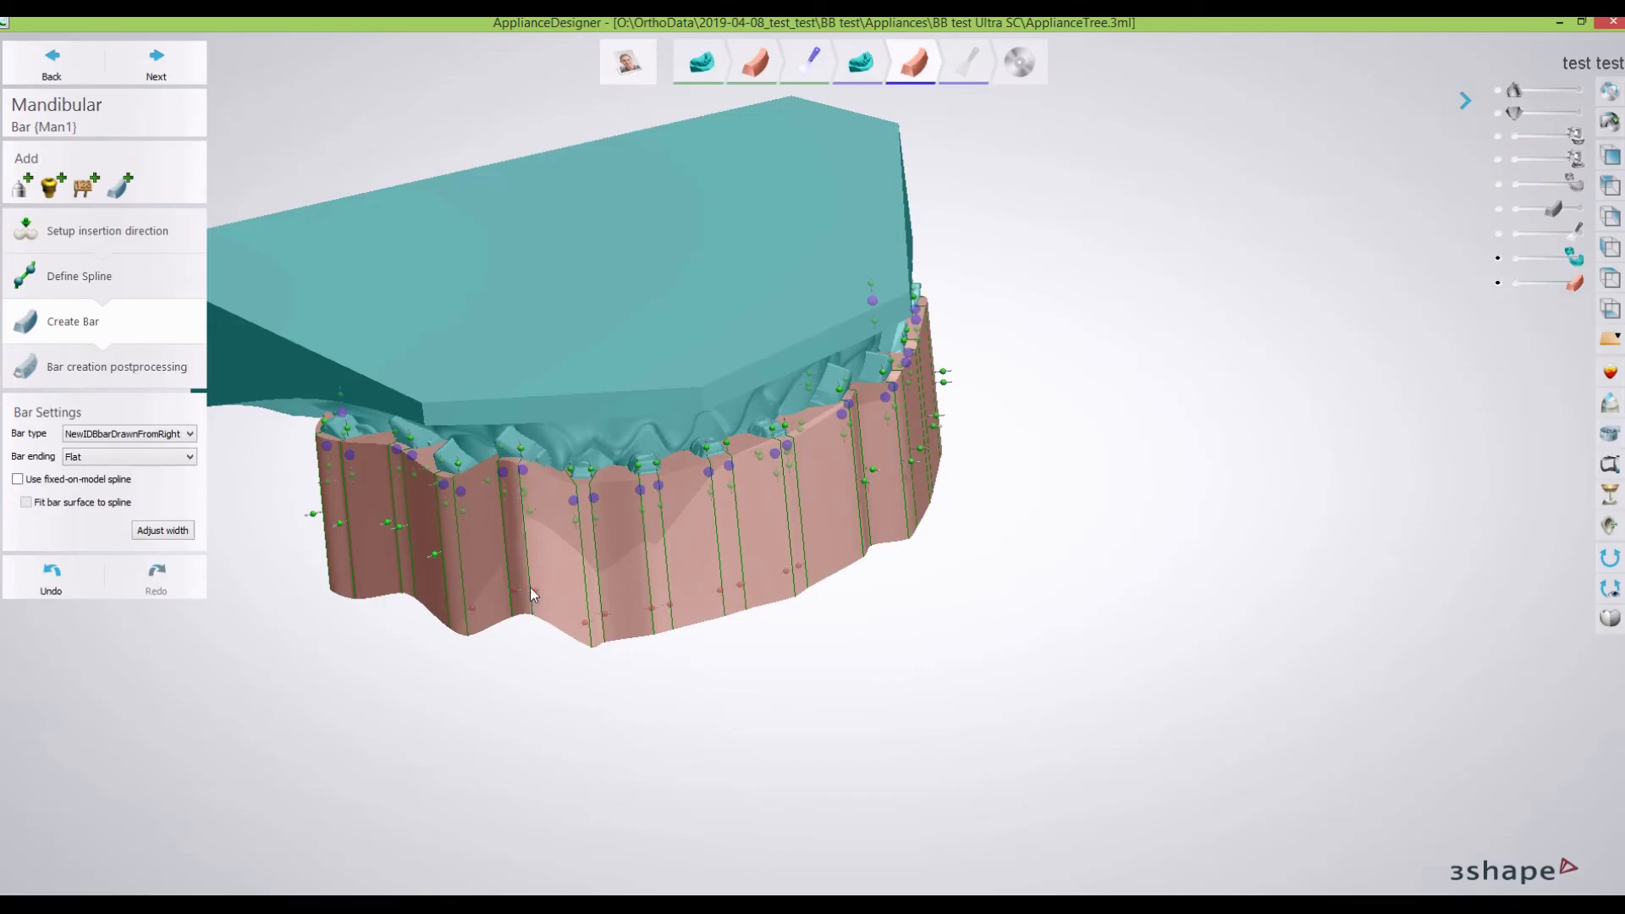
drag(536, 594, 528, 593)
mouse_move(544, 606)
right_down()
mouse_move(564, 429)
mouse_move(565, 624)
right_up()
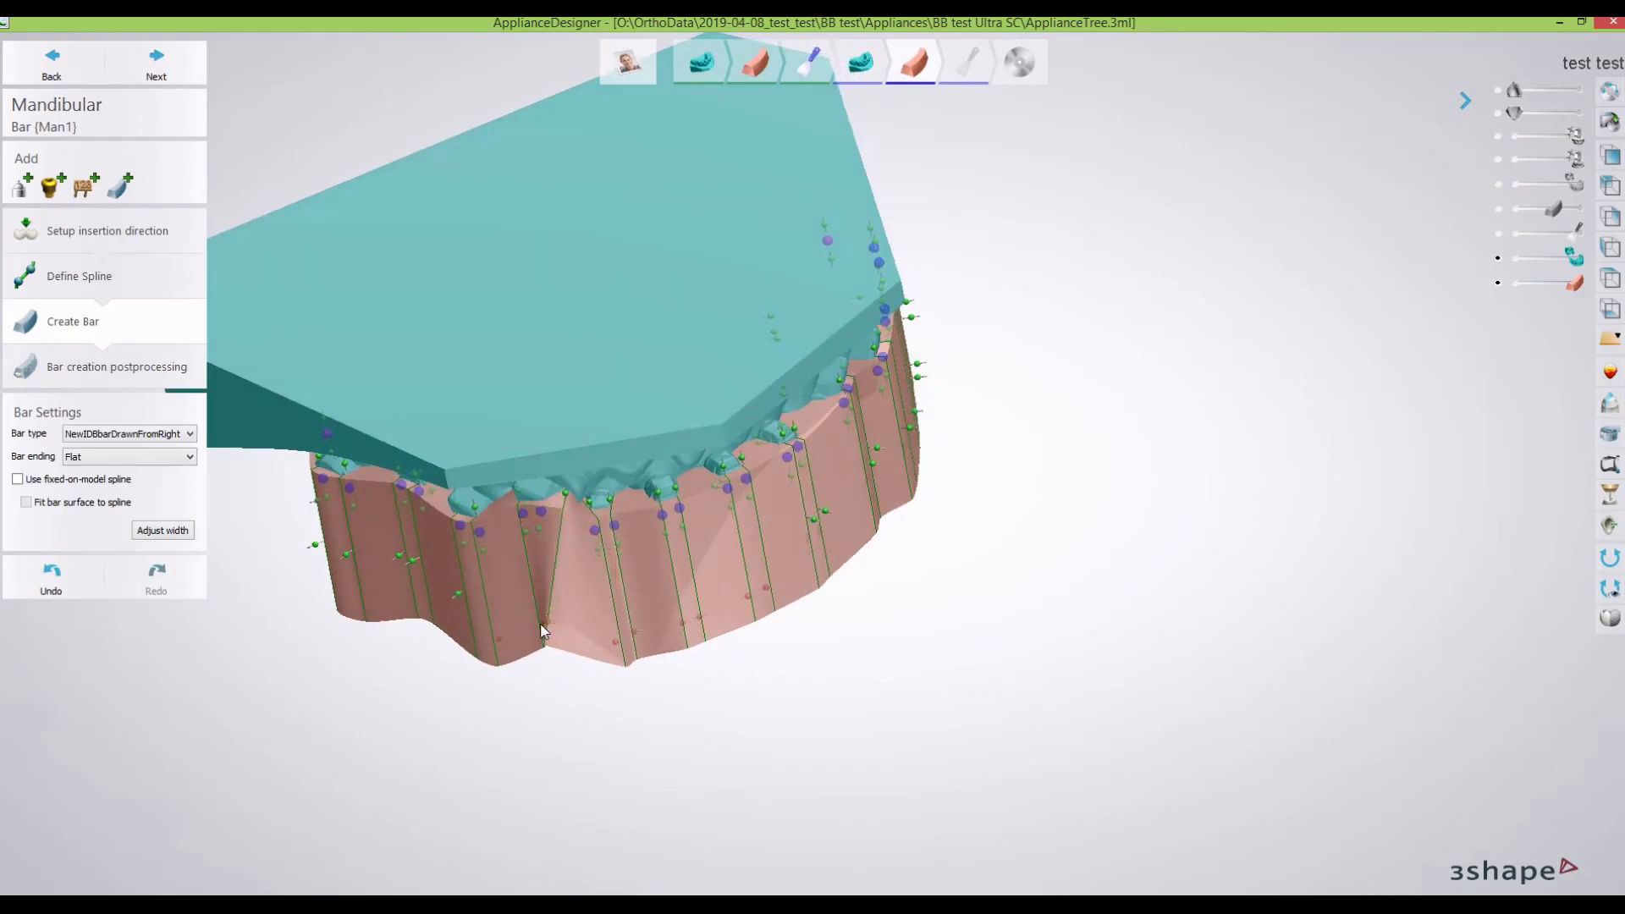
right_drag(540, 623, 514, 586)
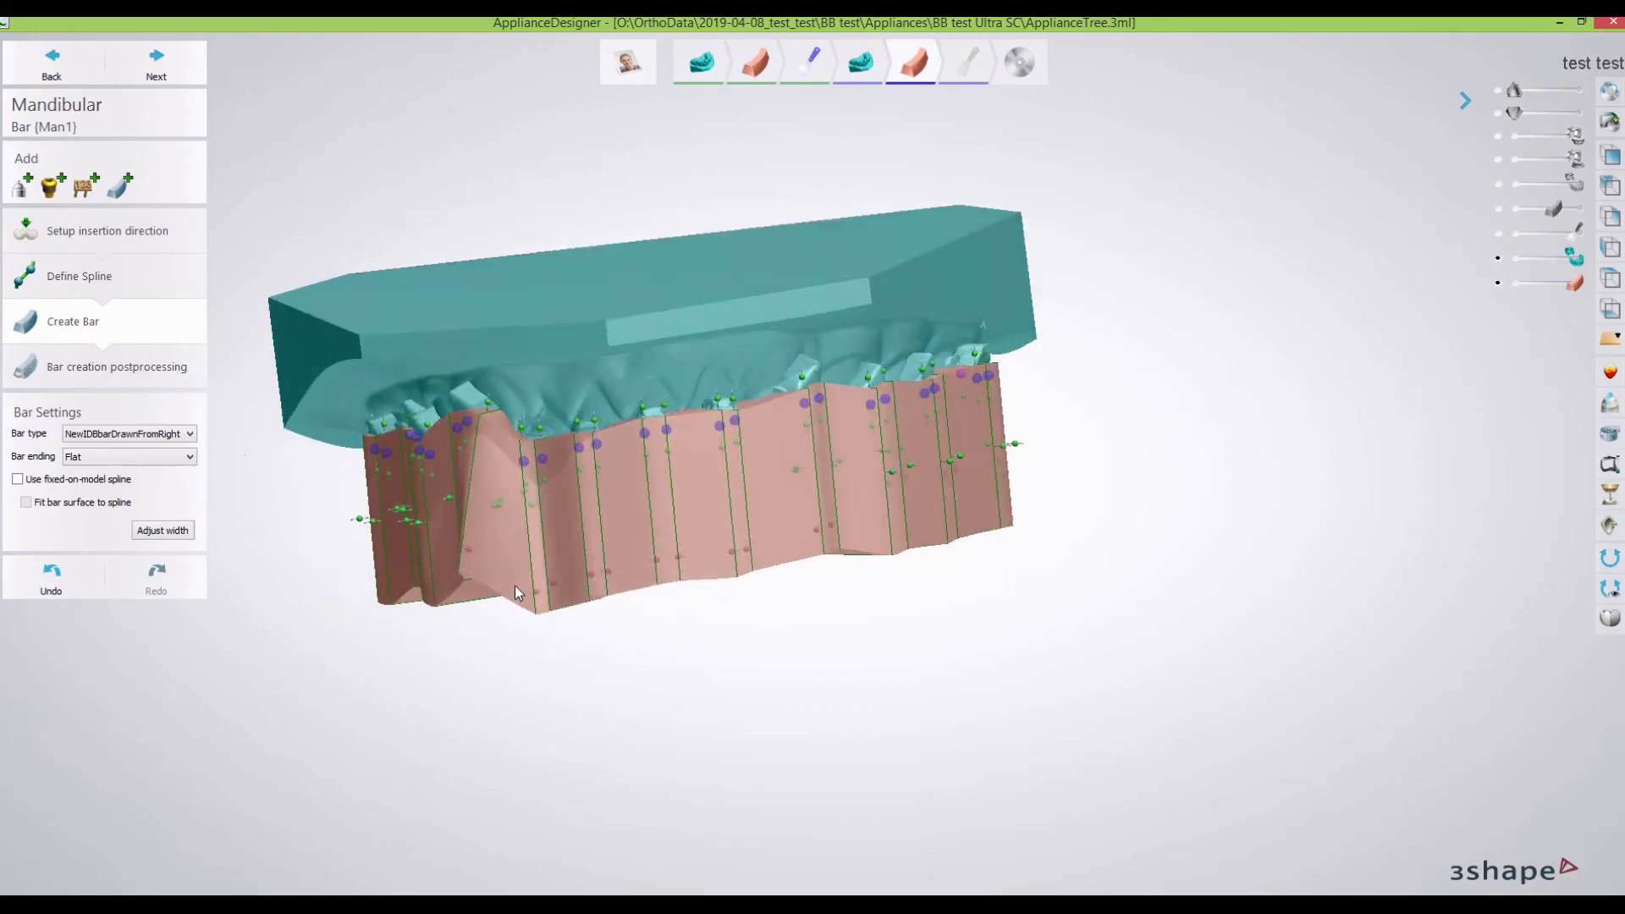
Subtract the model from the reshaped bar and trim the tray's inner projection with a local plane cut at smooth radius 0.20.
click(156, 65)
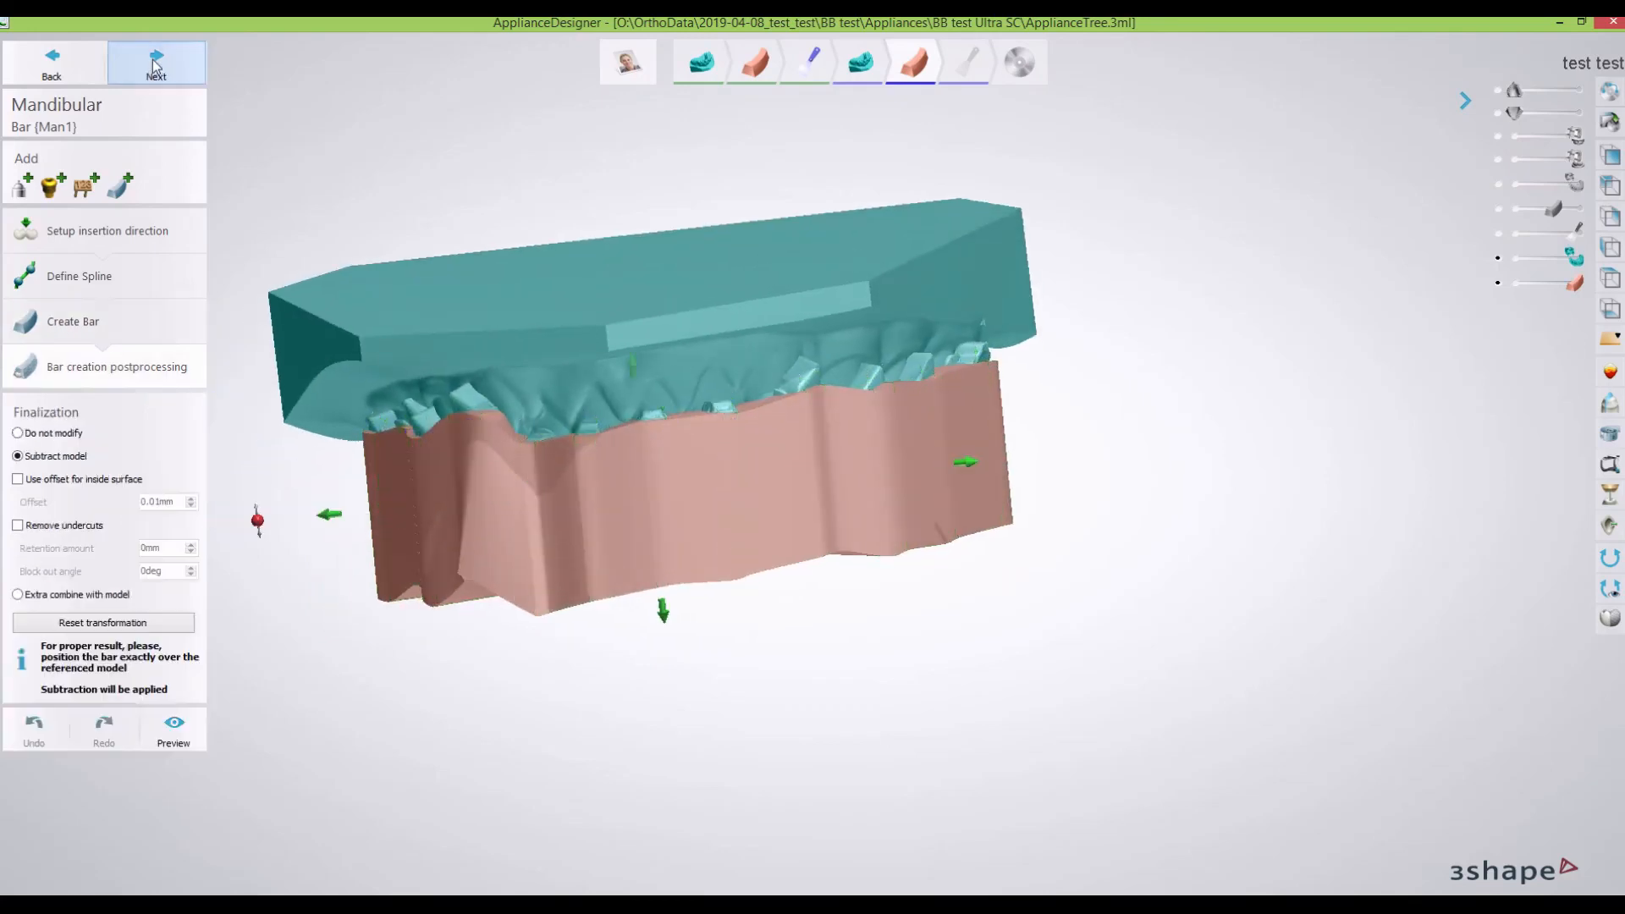
click(156, 65)
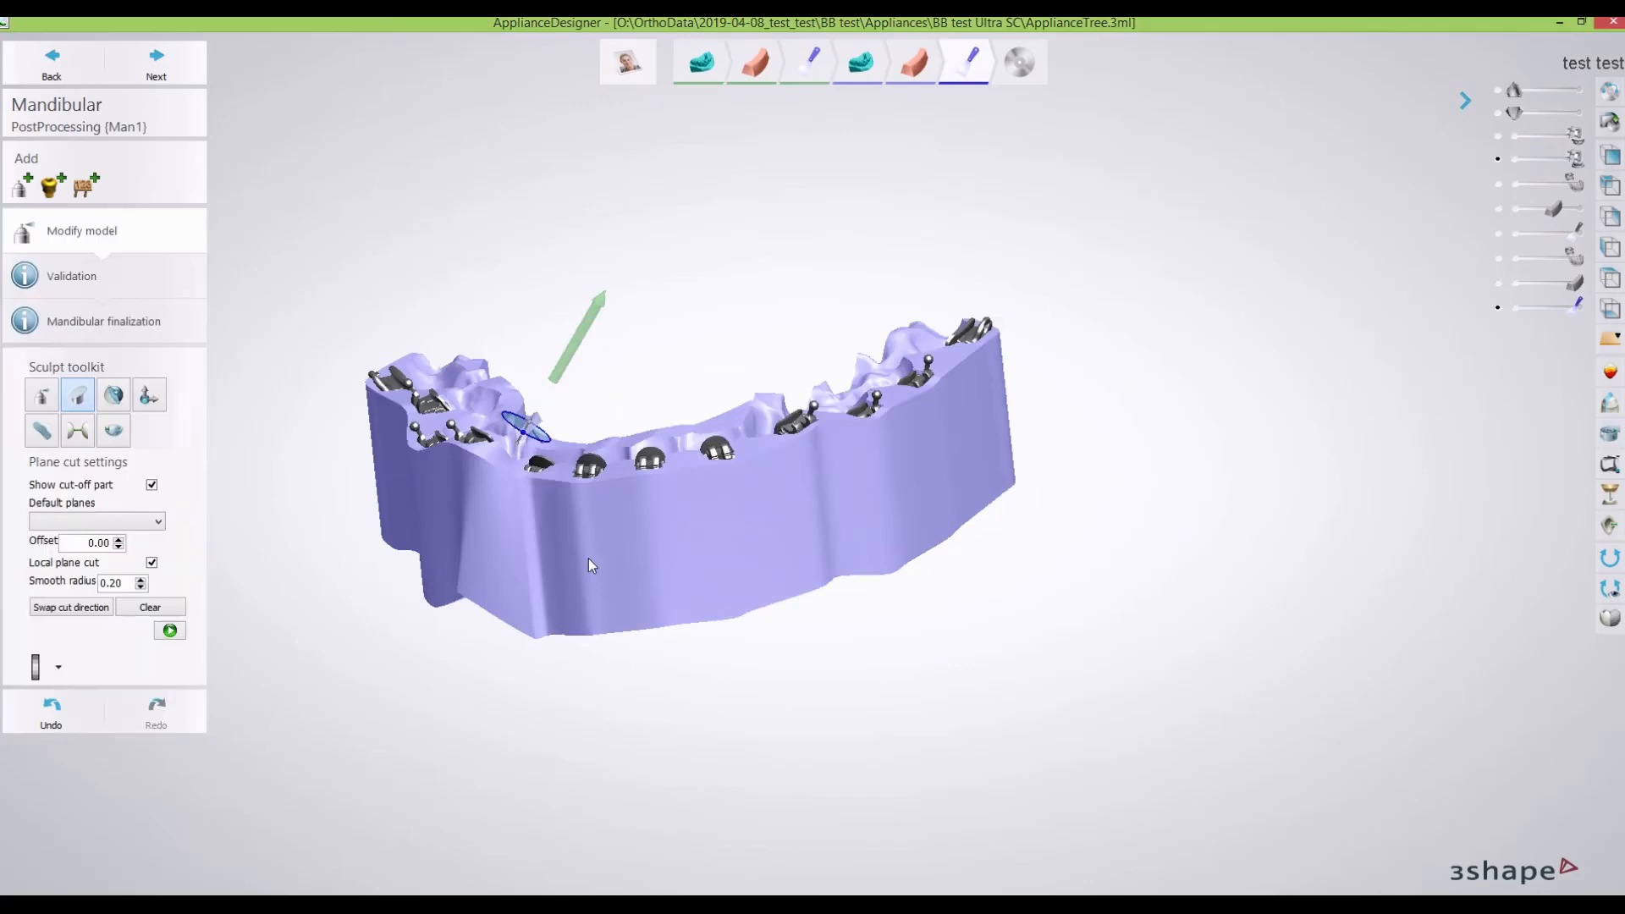
right_drag(591, 565, 541, 668)
click(171, 631)
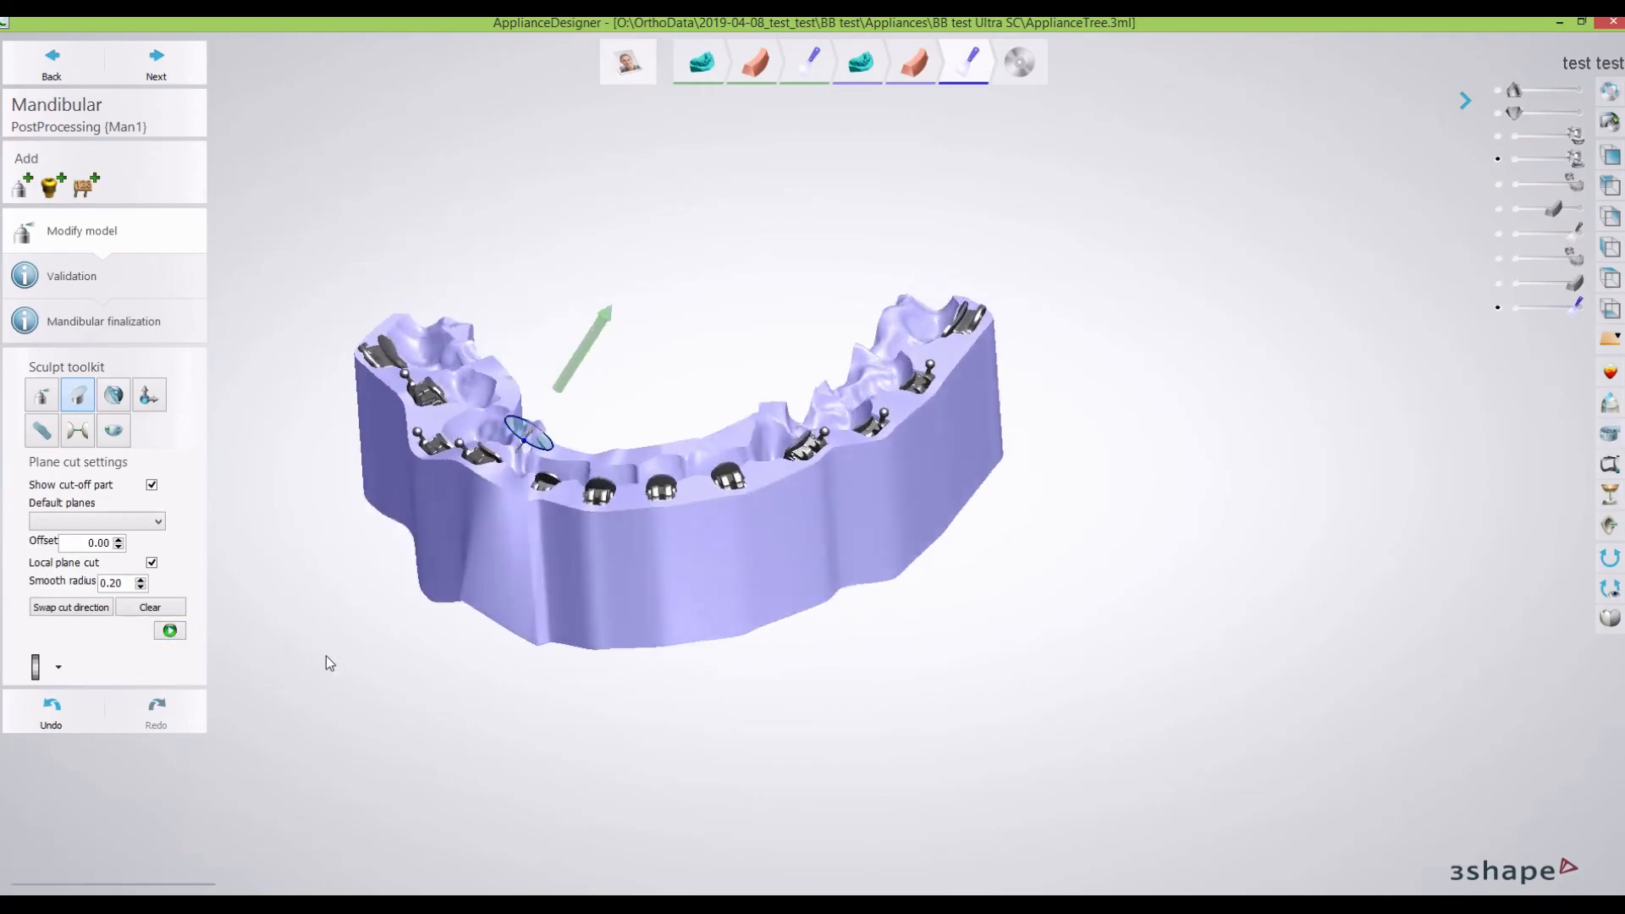
right_drag(327, 656, 402, 643)
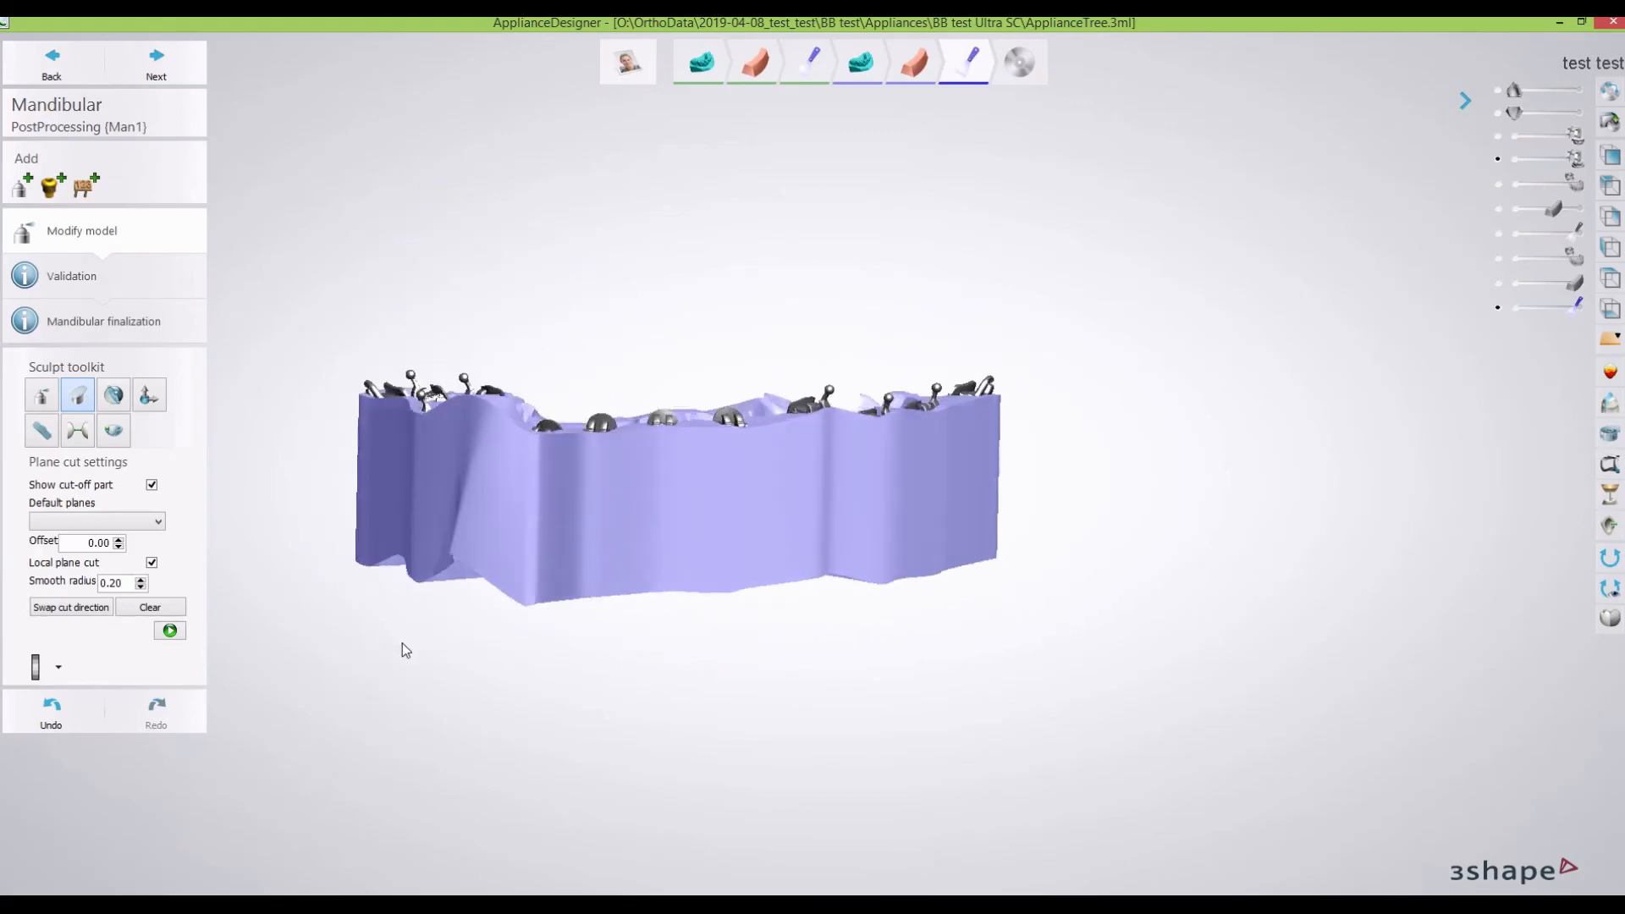
Make the tray translucent and cut off its excess height with a plane aligned across the whole arch at offset -1.50.
drag(1577, 309, 1545, 312)
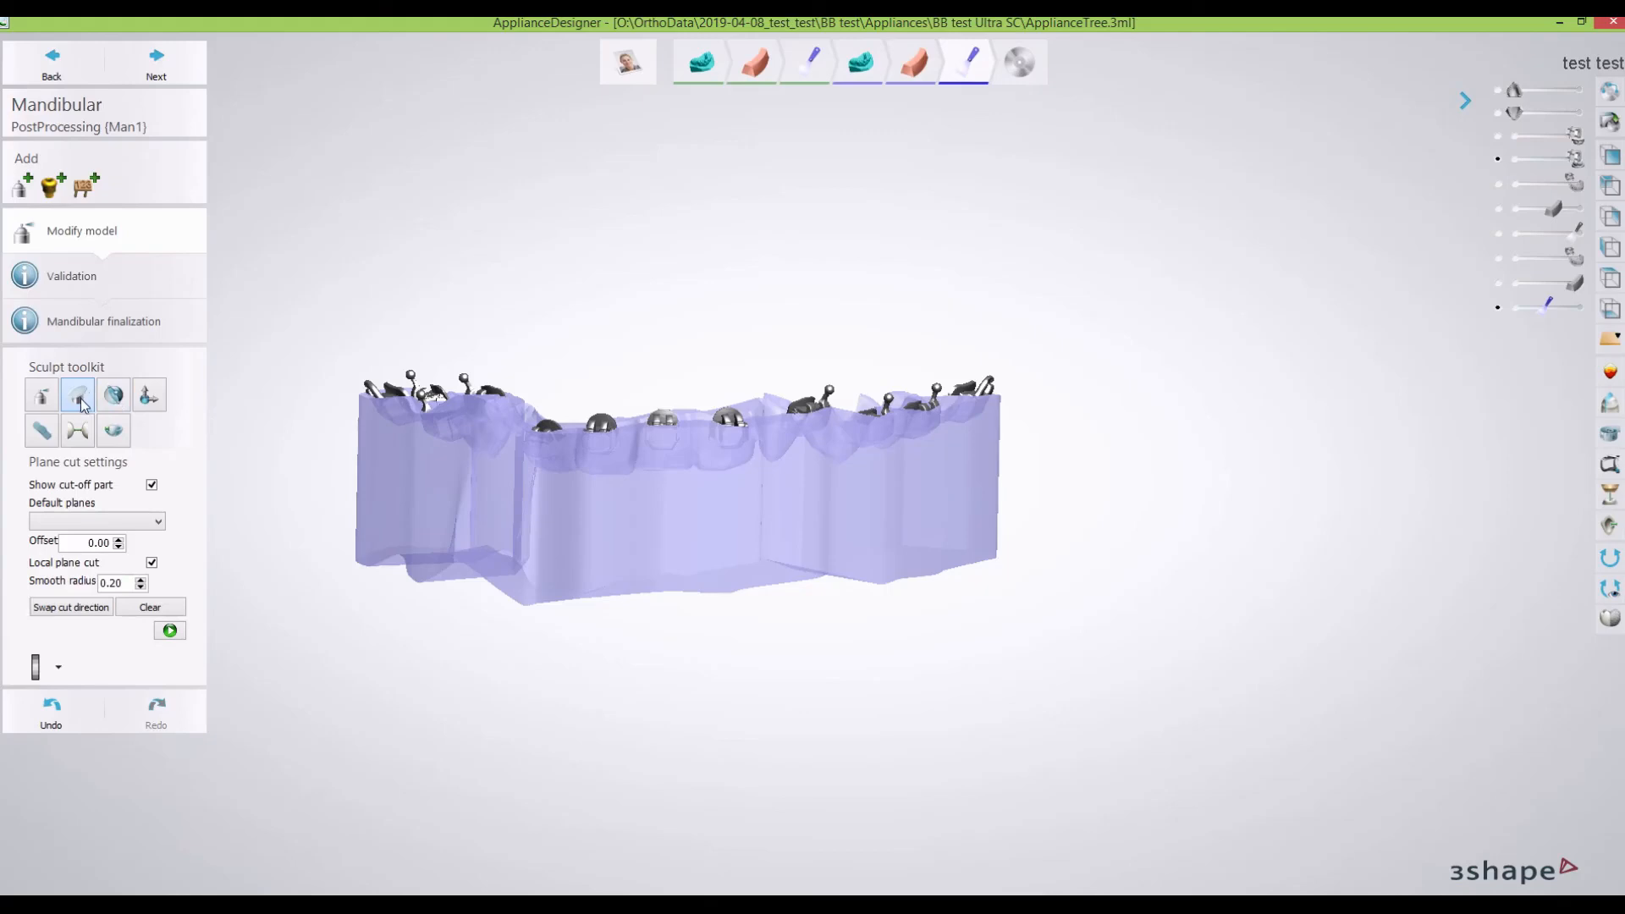
drag(272, 499, 1063, 500)
click(71, 607)
right_drag(276, 639, 435, 630)
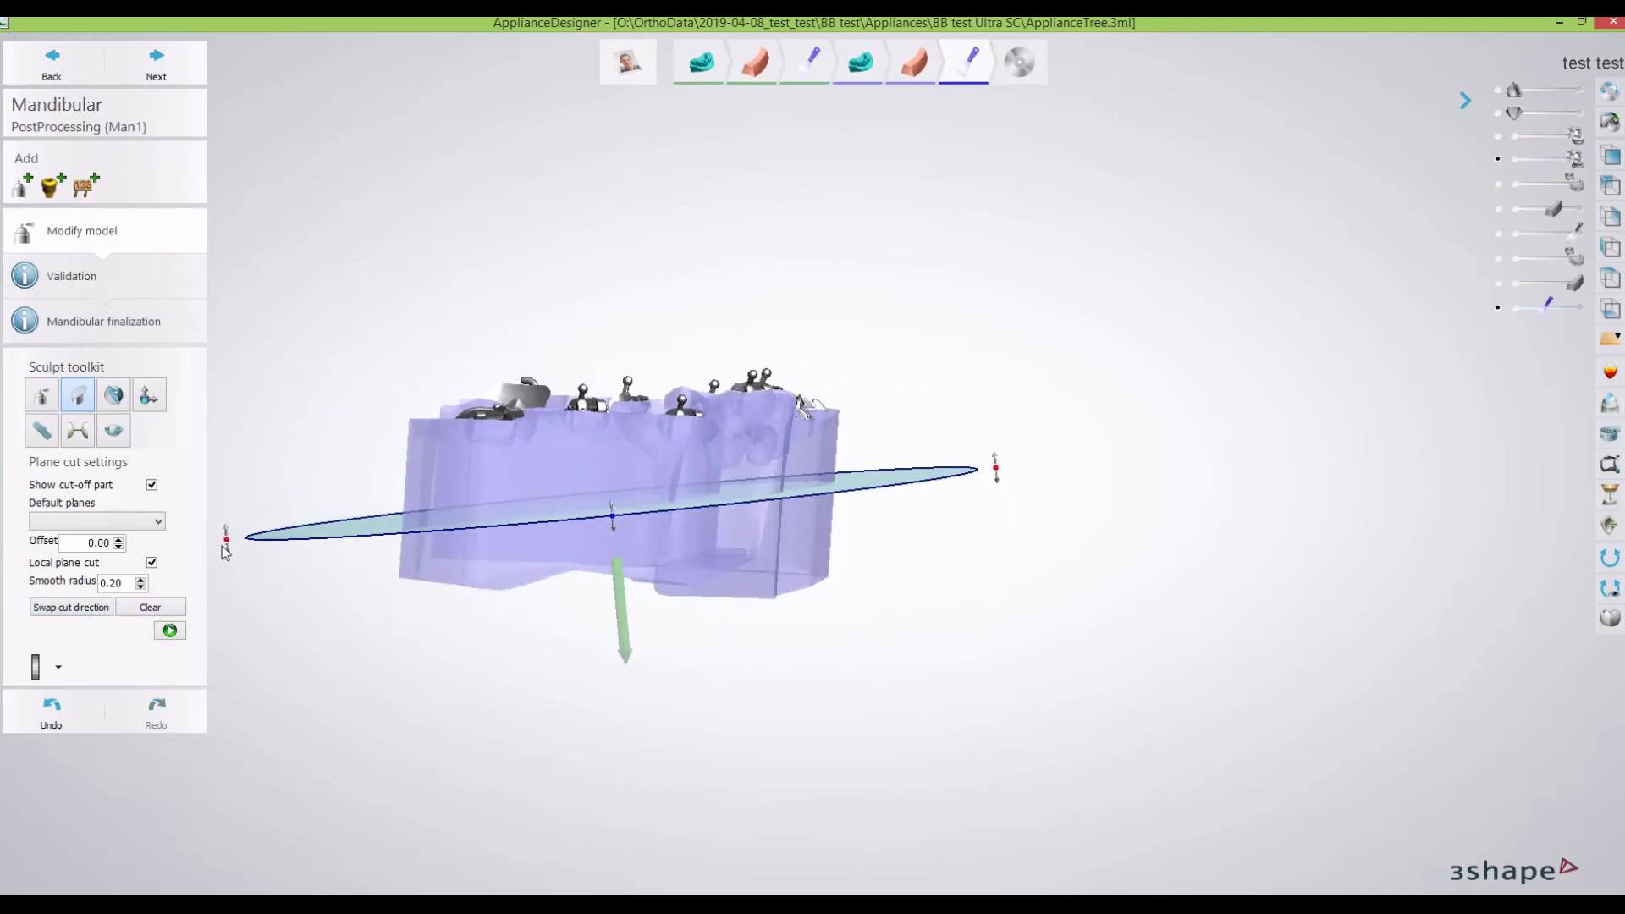
drag(223, 546, 225, 493)
right_drag(538, 651, 620, 687)
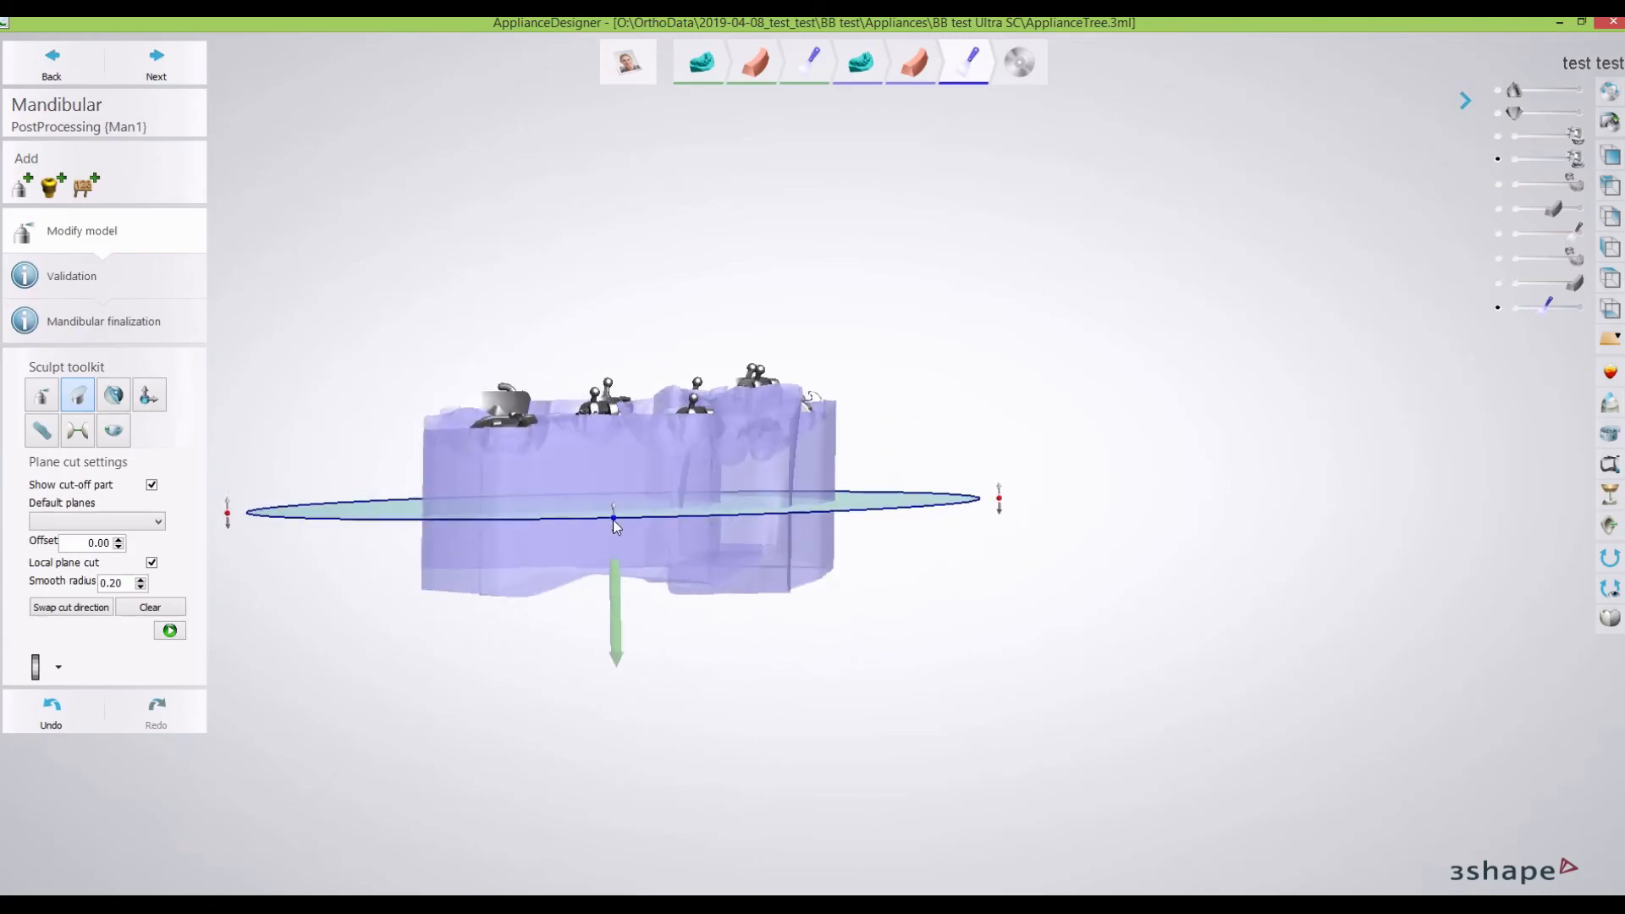
drag(612, 518, 611, 501)
right_drag(937, 674, 831, 692)
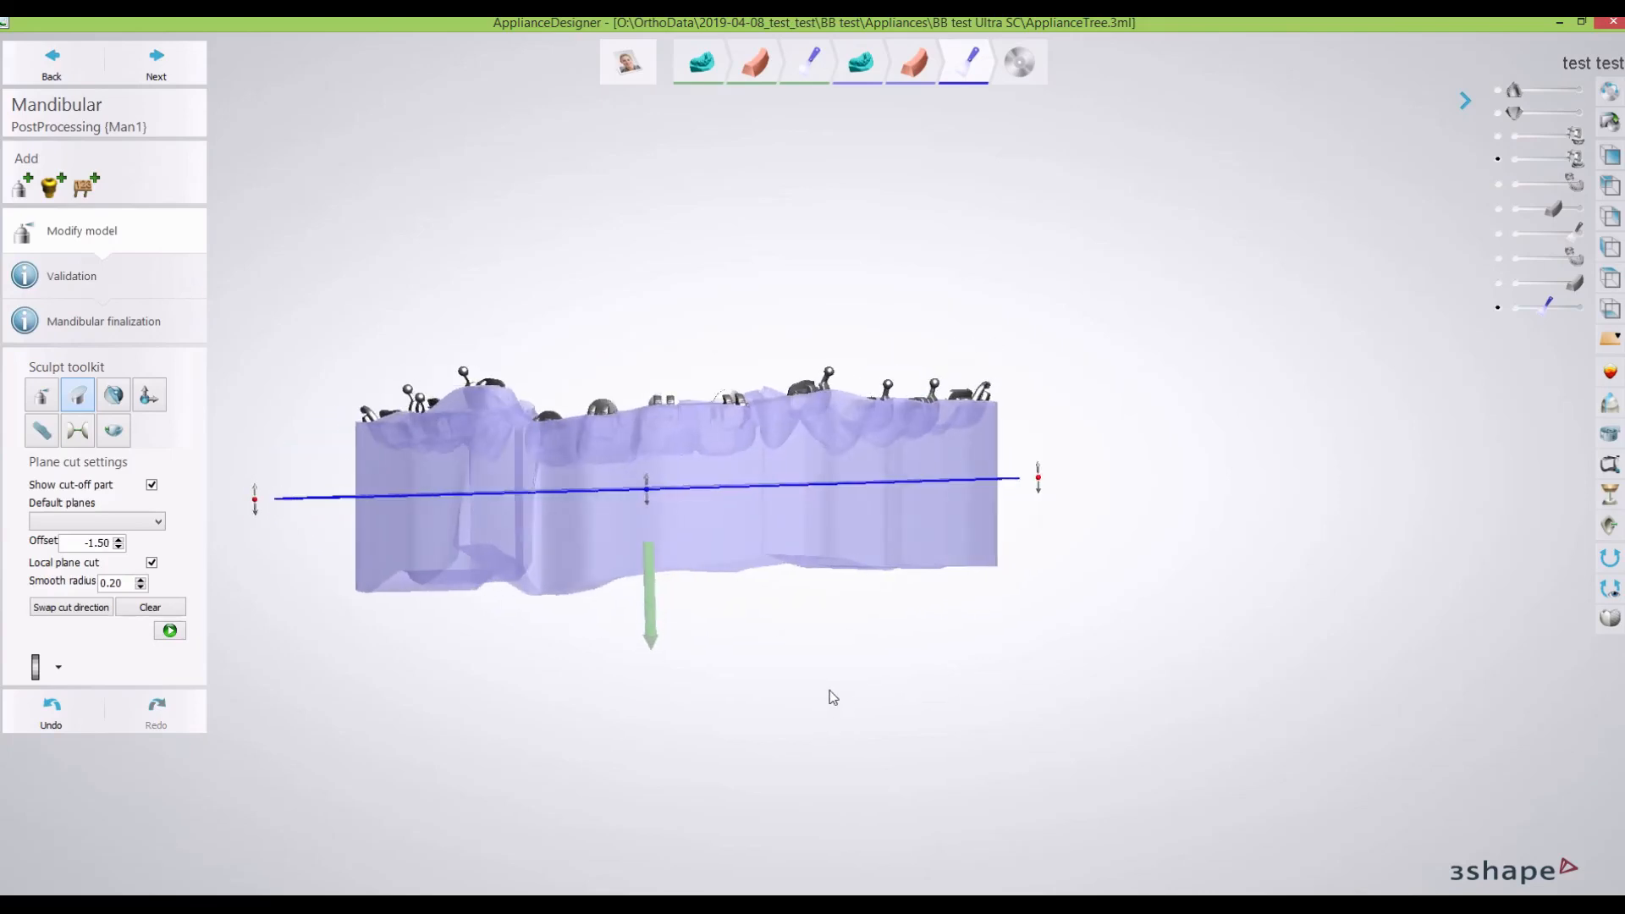
click(170, 633)
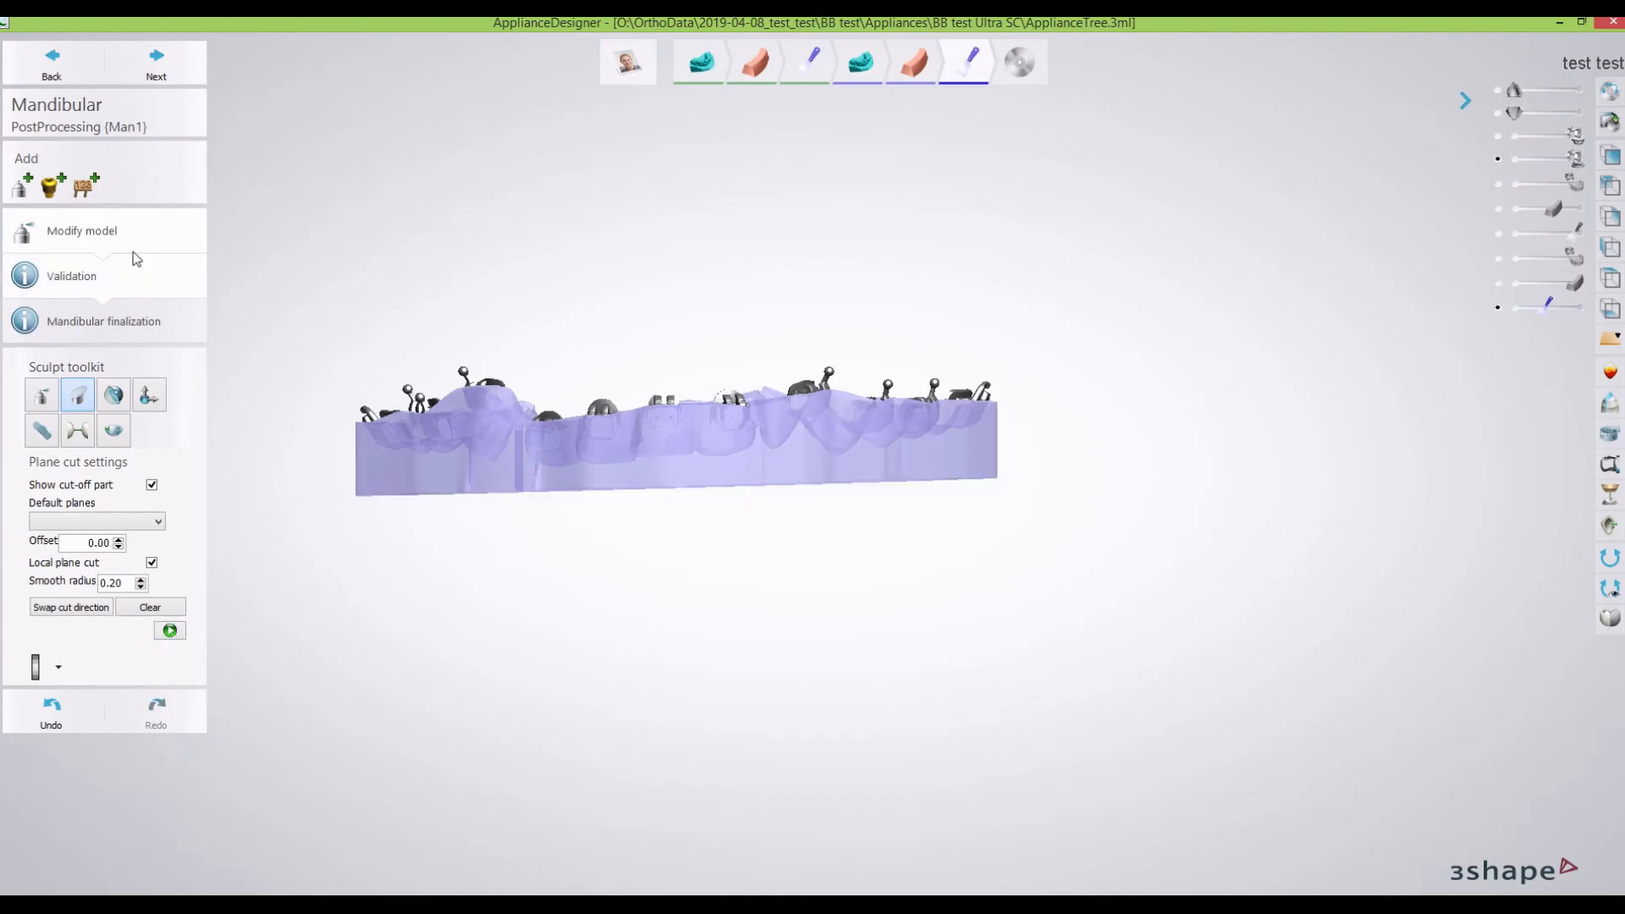
Advance through validation to mandibular finalization and place a new ID tag at the middle of the tray's front face.
click(153, 63)
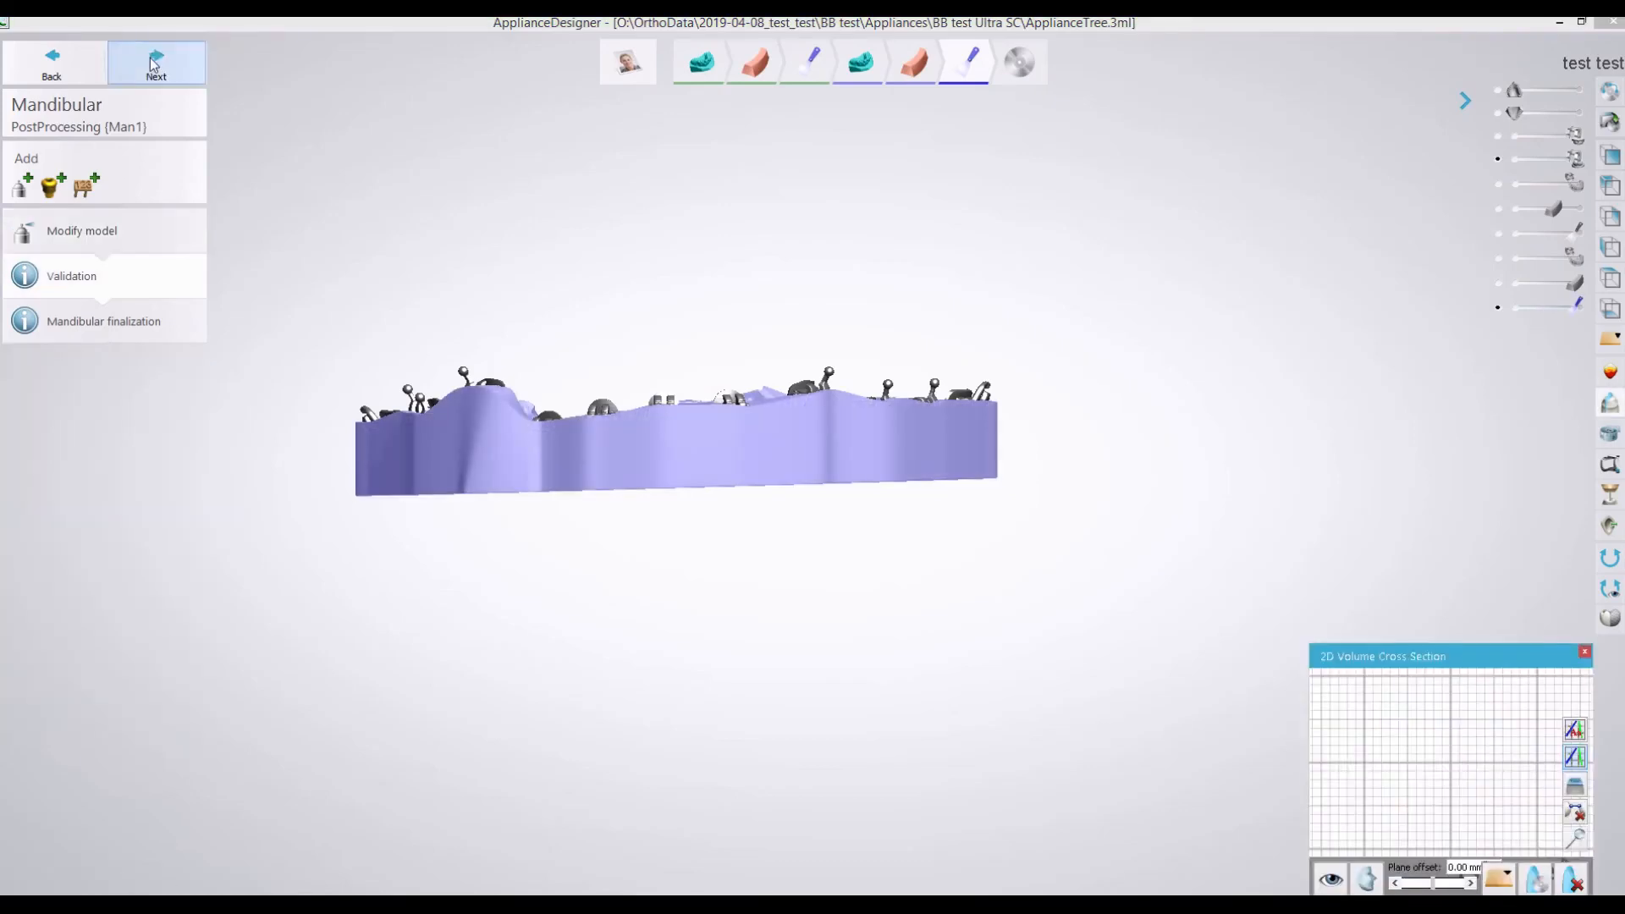
click(153, 63)
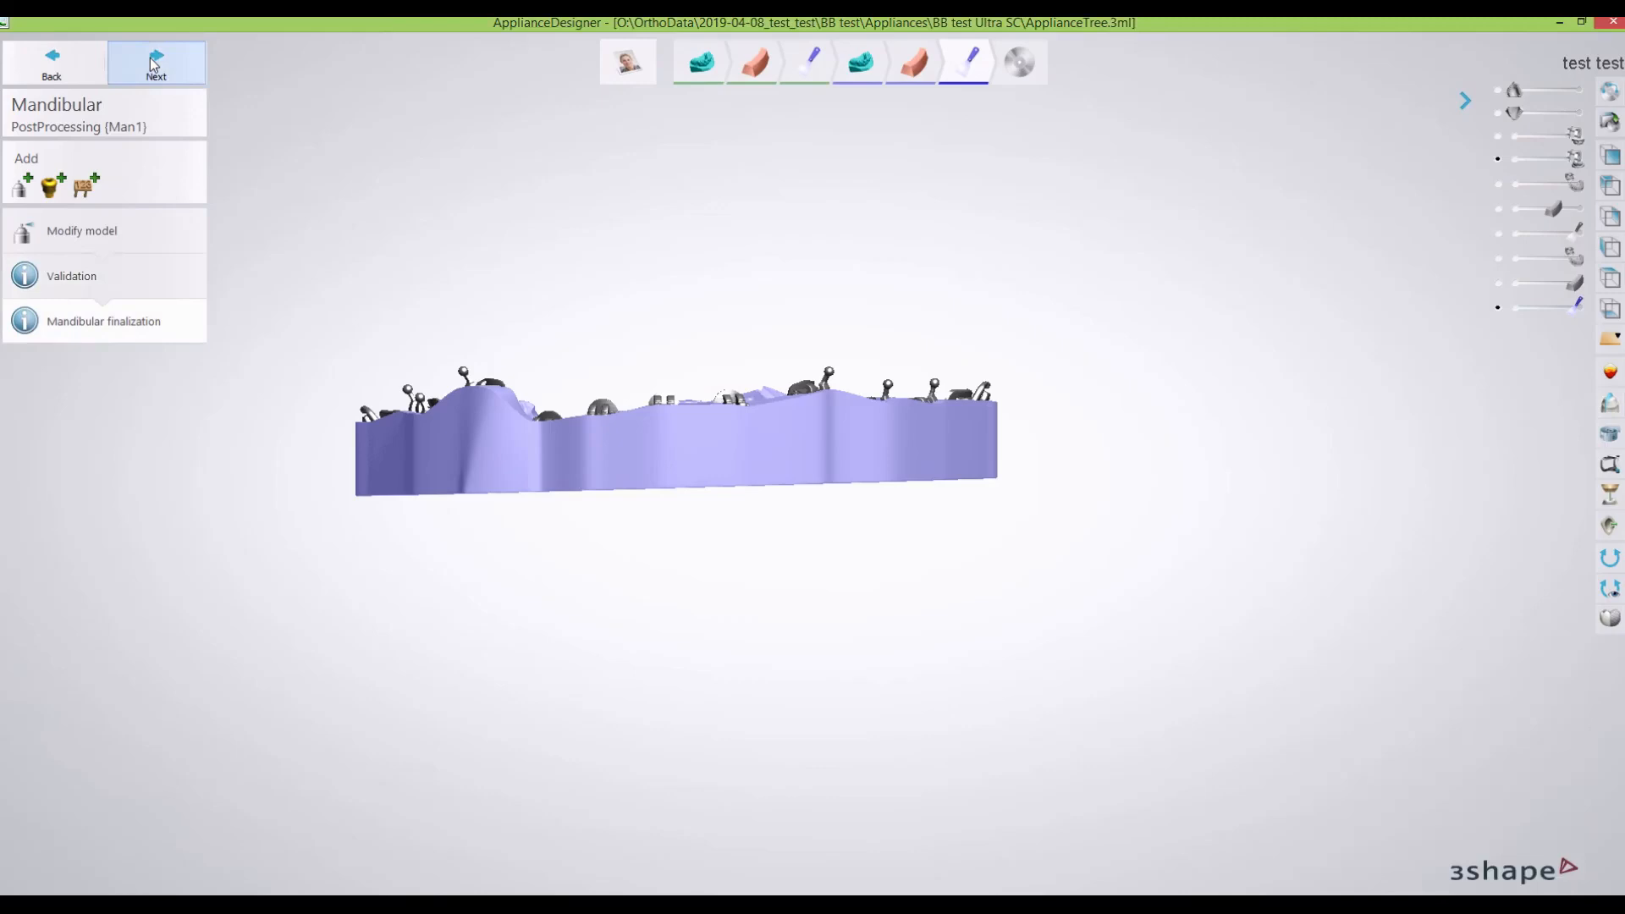
click(88, 186)
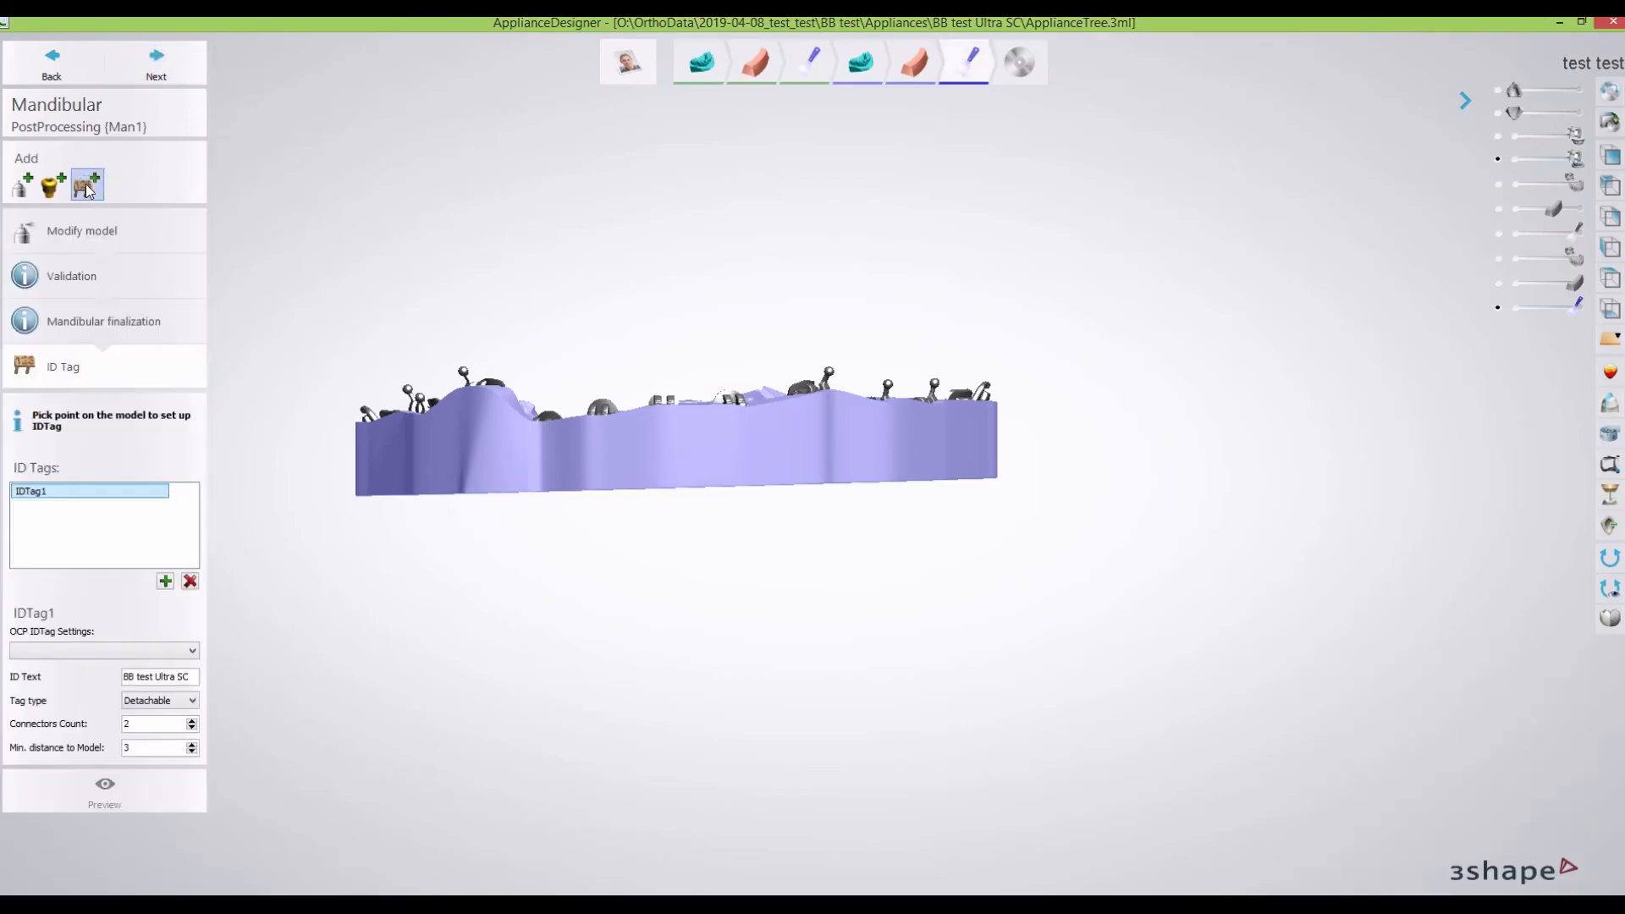
click(699, 451)
mouse_move(724, 546)
right_down()
mouse_move(707, 429)
mouse_move(710, 531)
right_up()
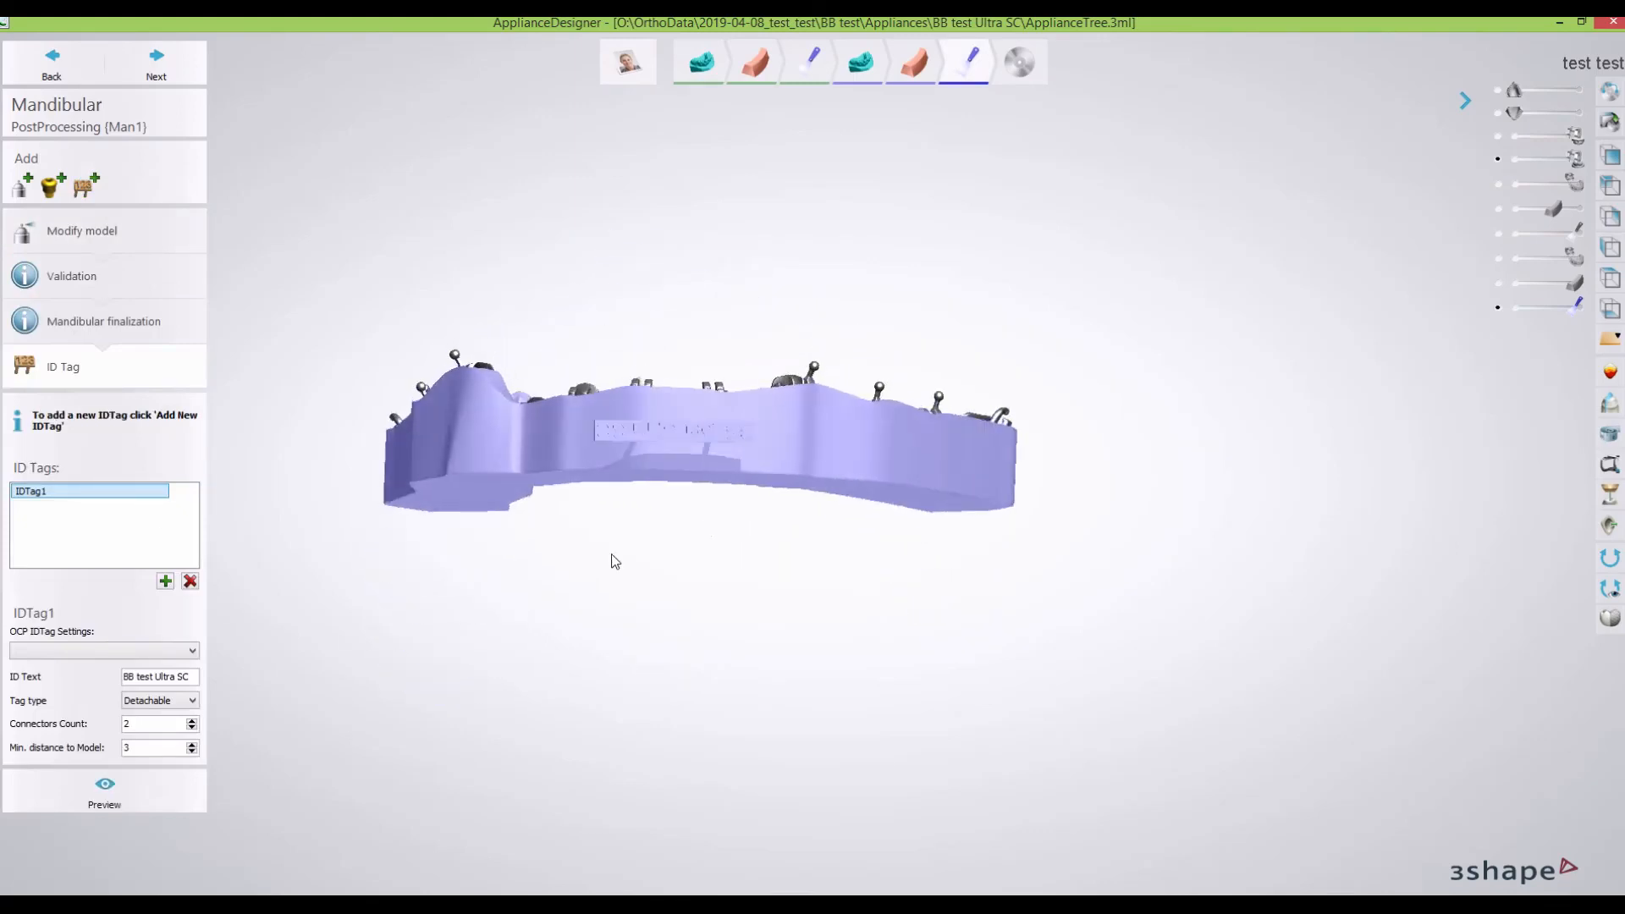
Change the ID tag to Integrated, shorten its text to "BB test SC", and place it on the tray's front face.
click(192, 701)
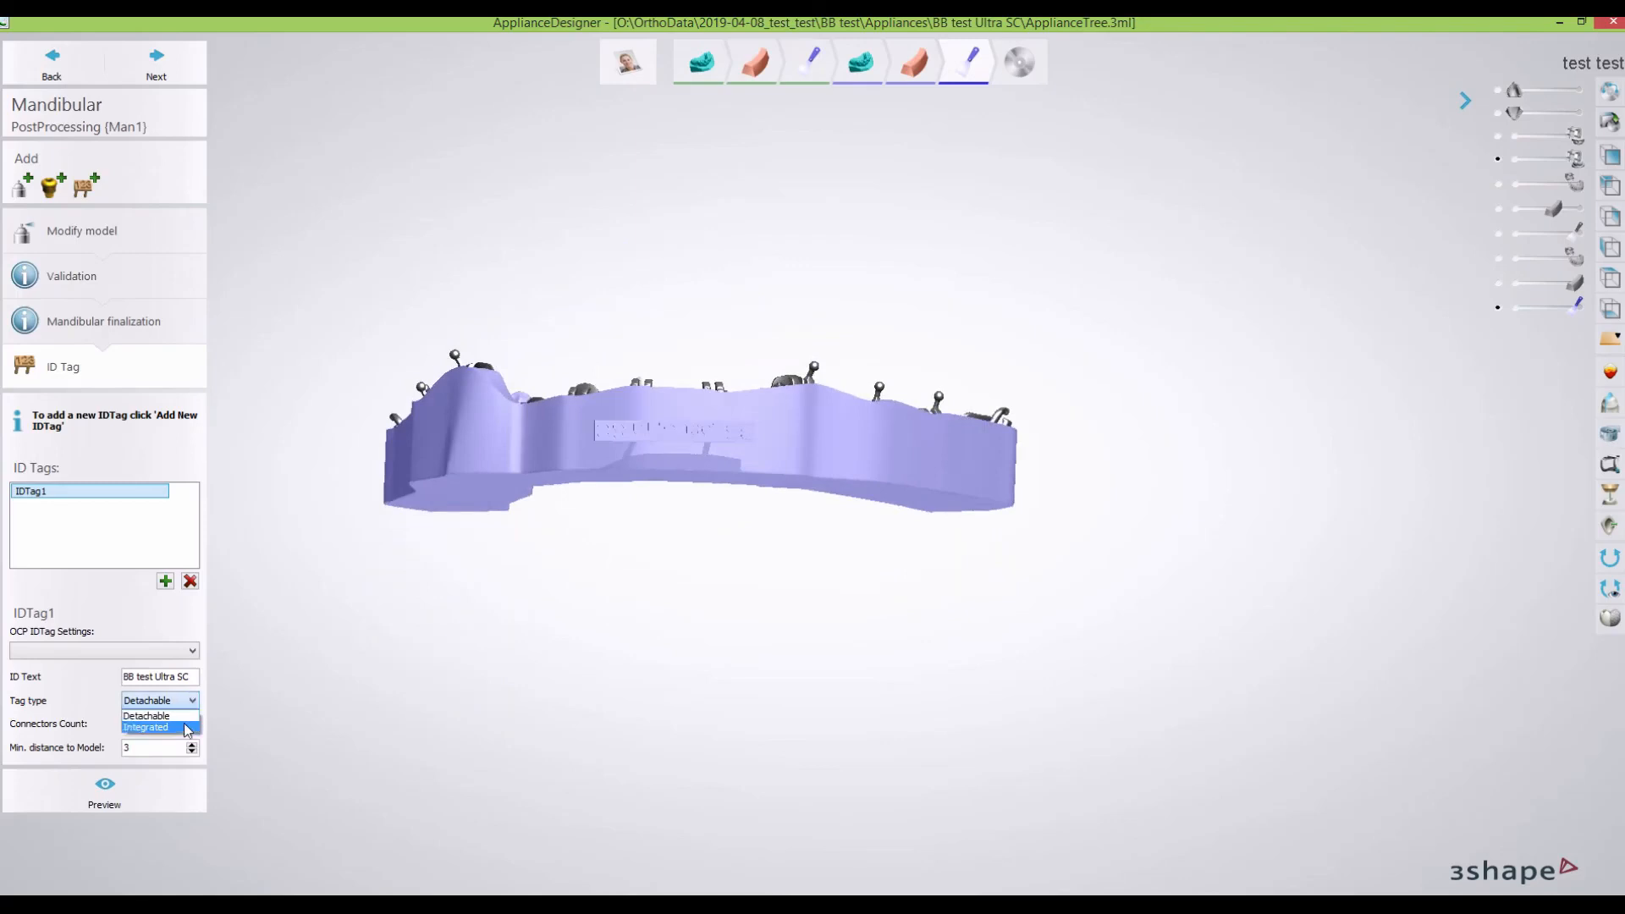
click(187, 727)
drag(175, 677, 153, 672)
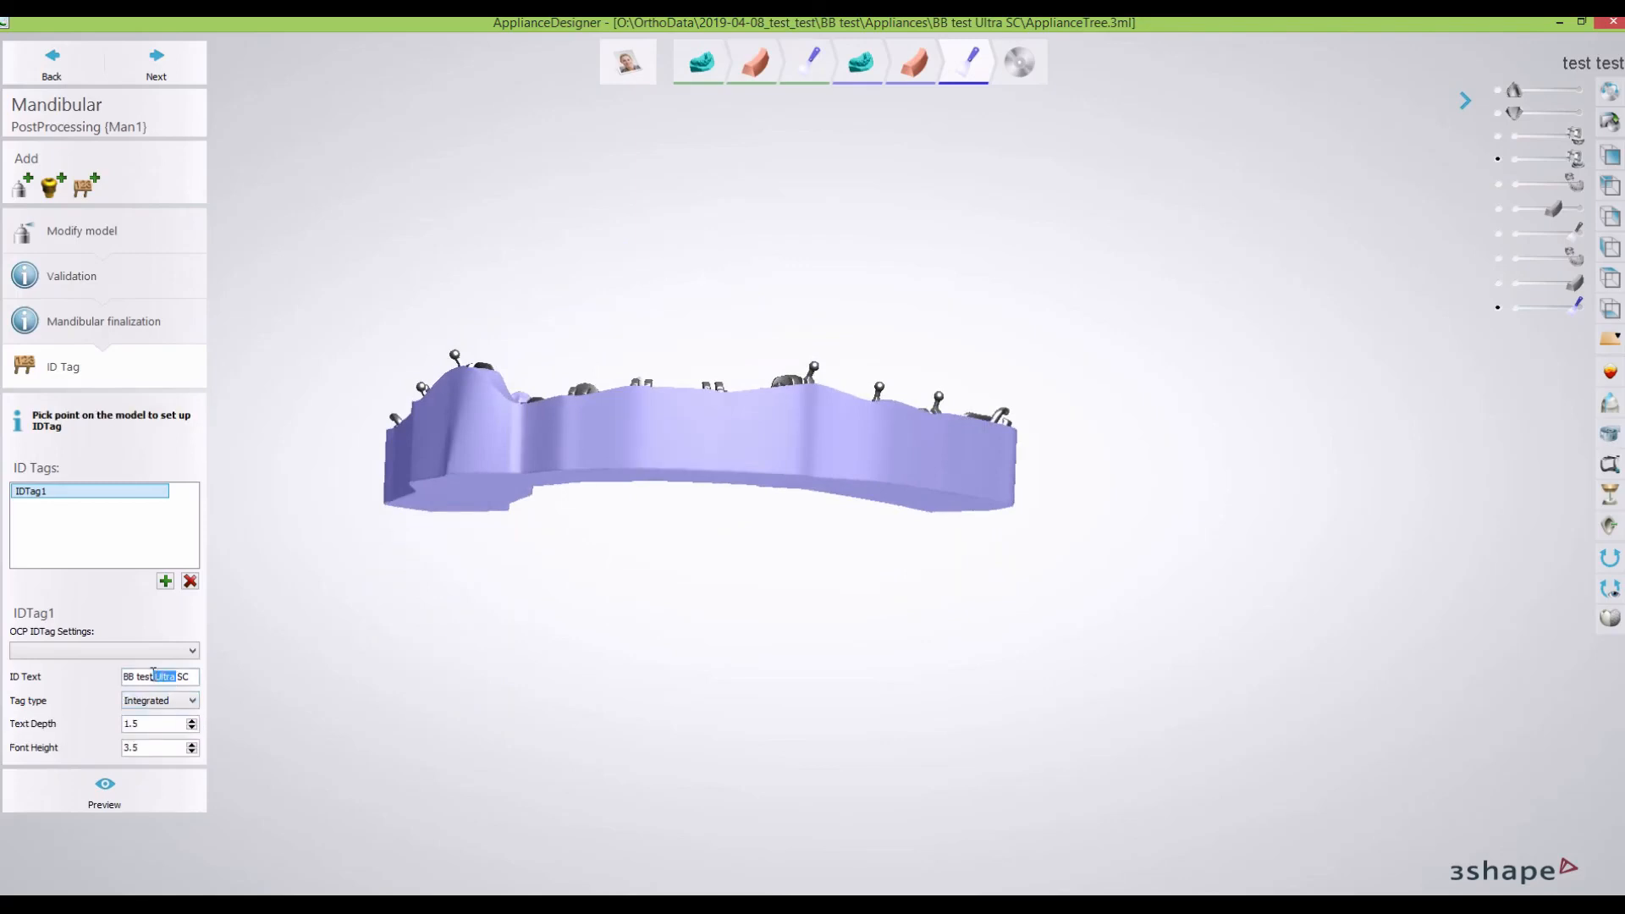
key(BackSpace)
click(681, 426)
right_drag(688, 440, 700, 499)
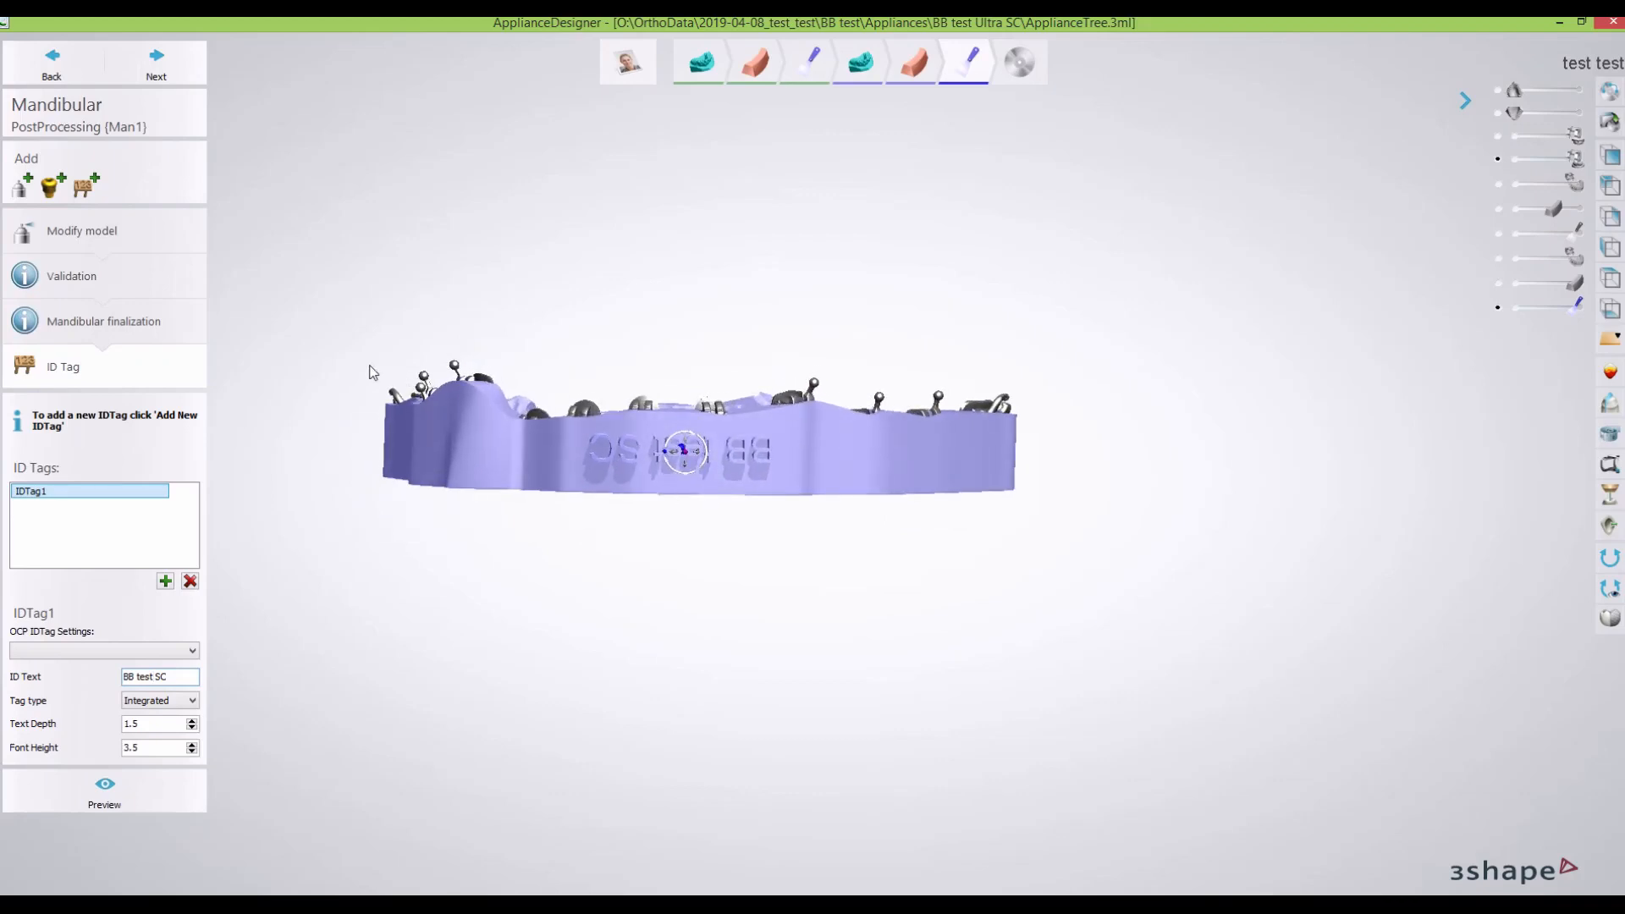
Add an Attachments stage after the ID tag and choose the Cylinder shape from the Aligner Attachments group.
click(53, 186)
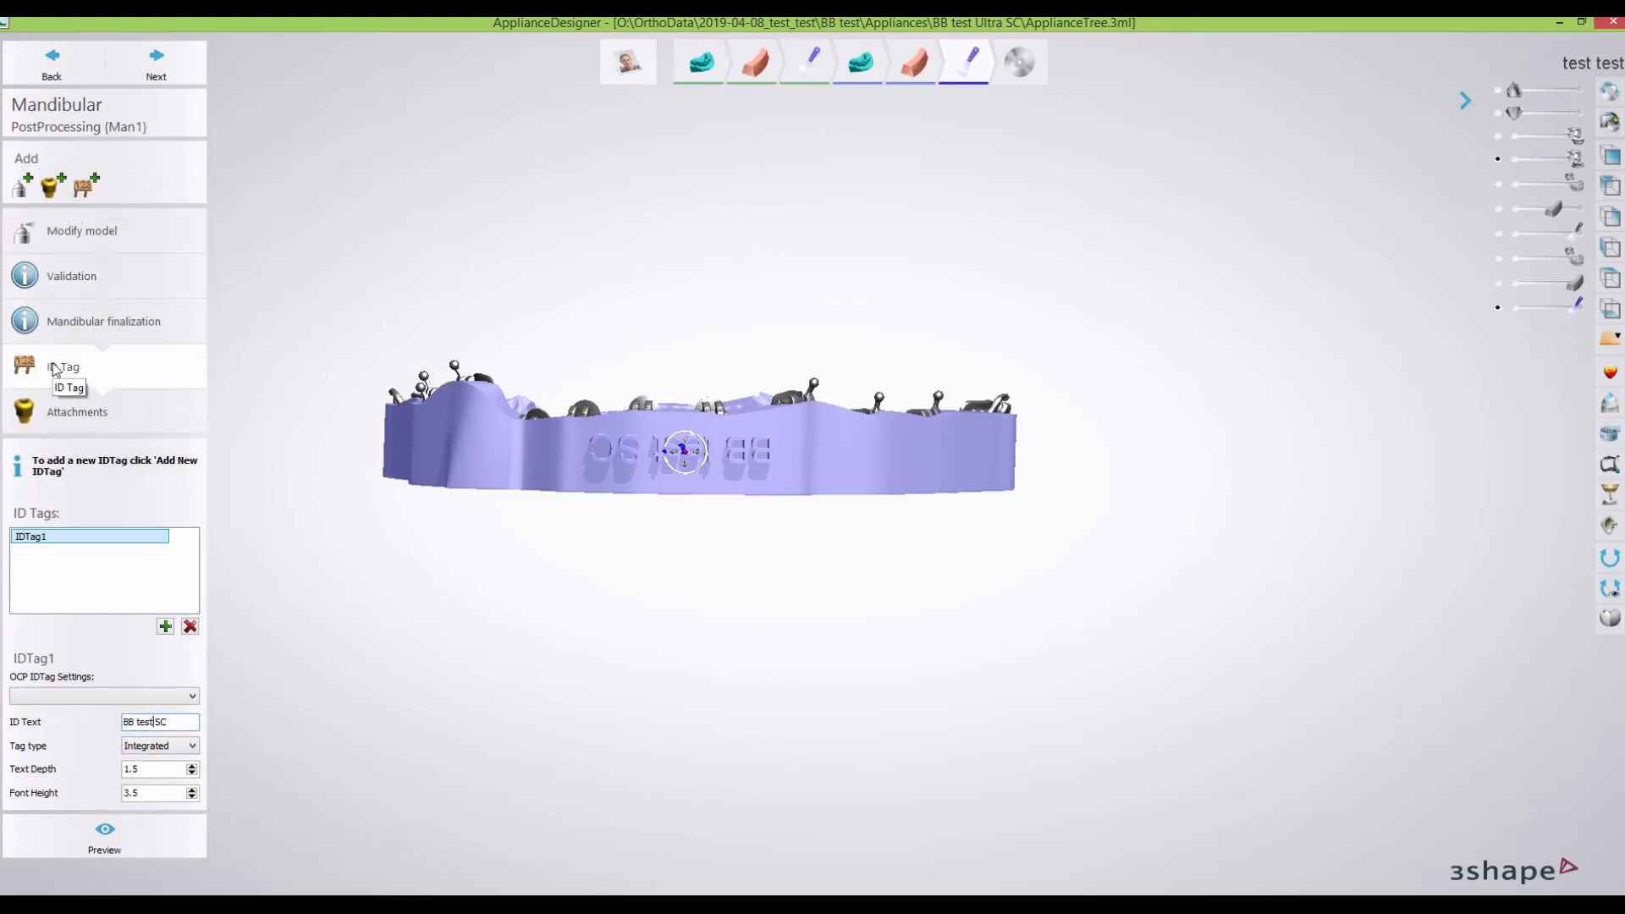
click(63, 413)
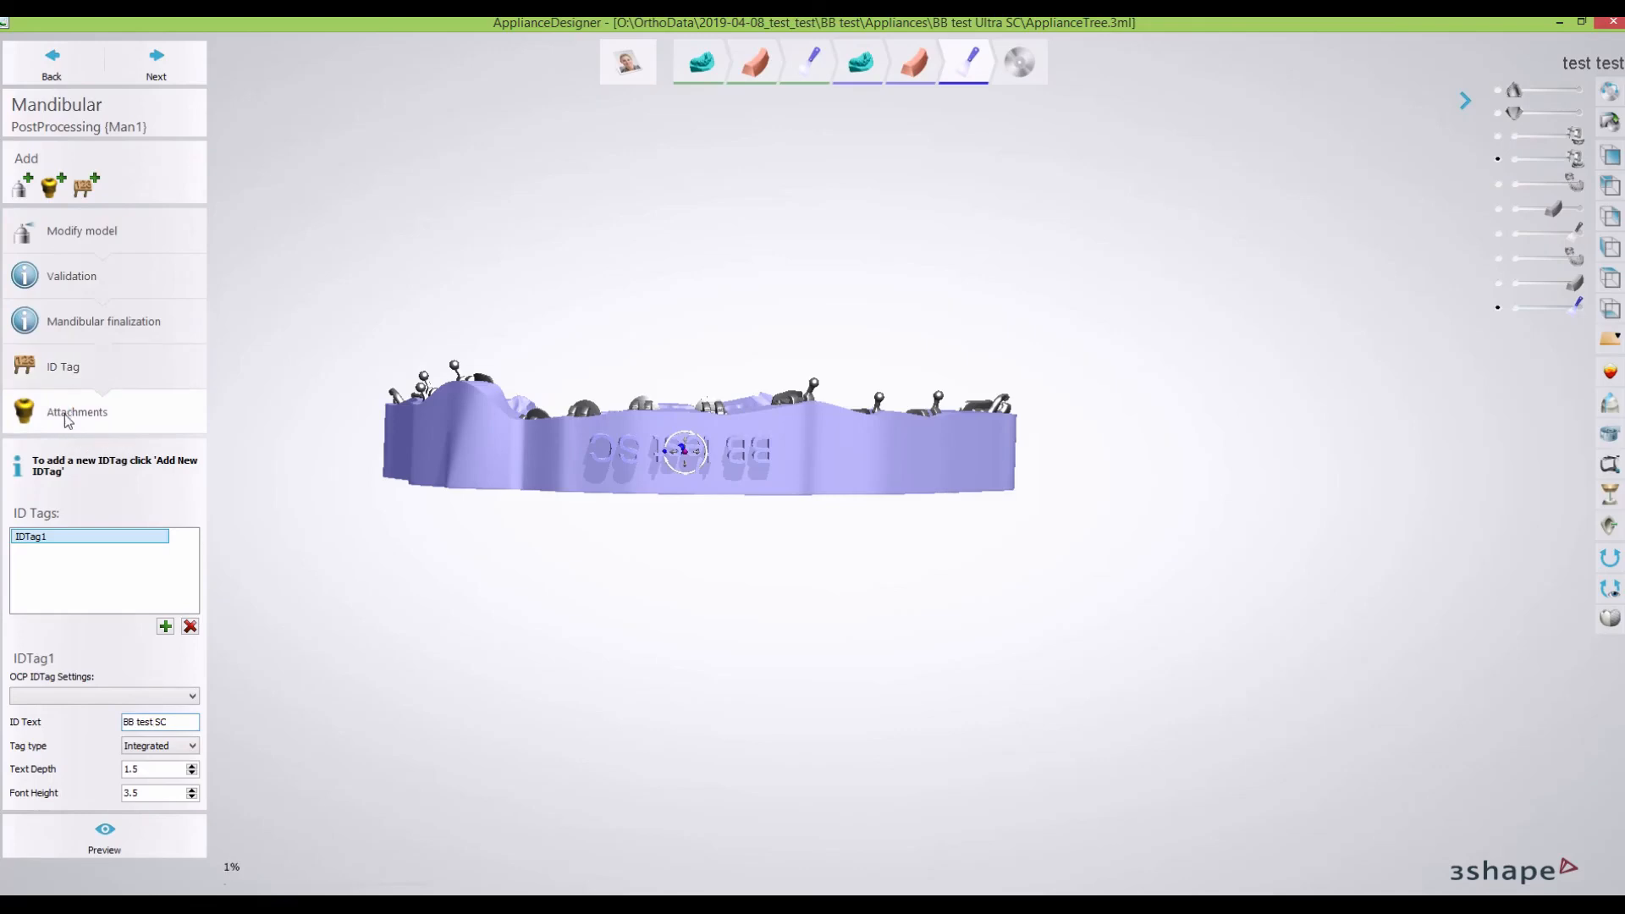
click(66, 415)
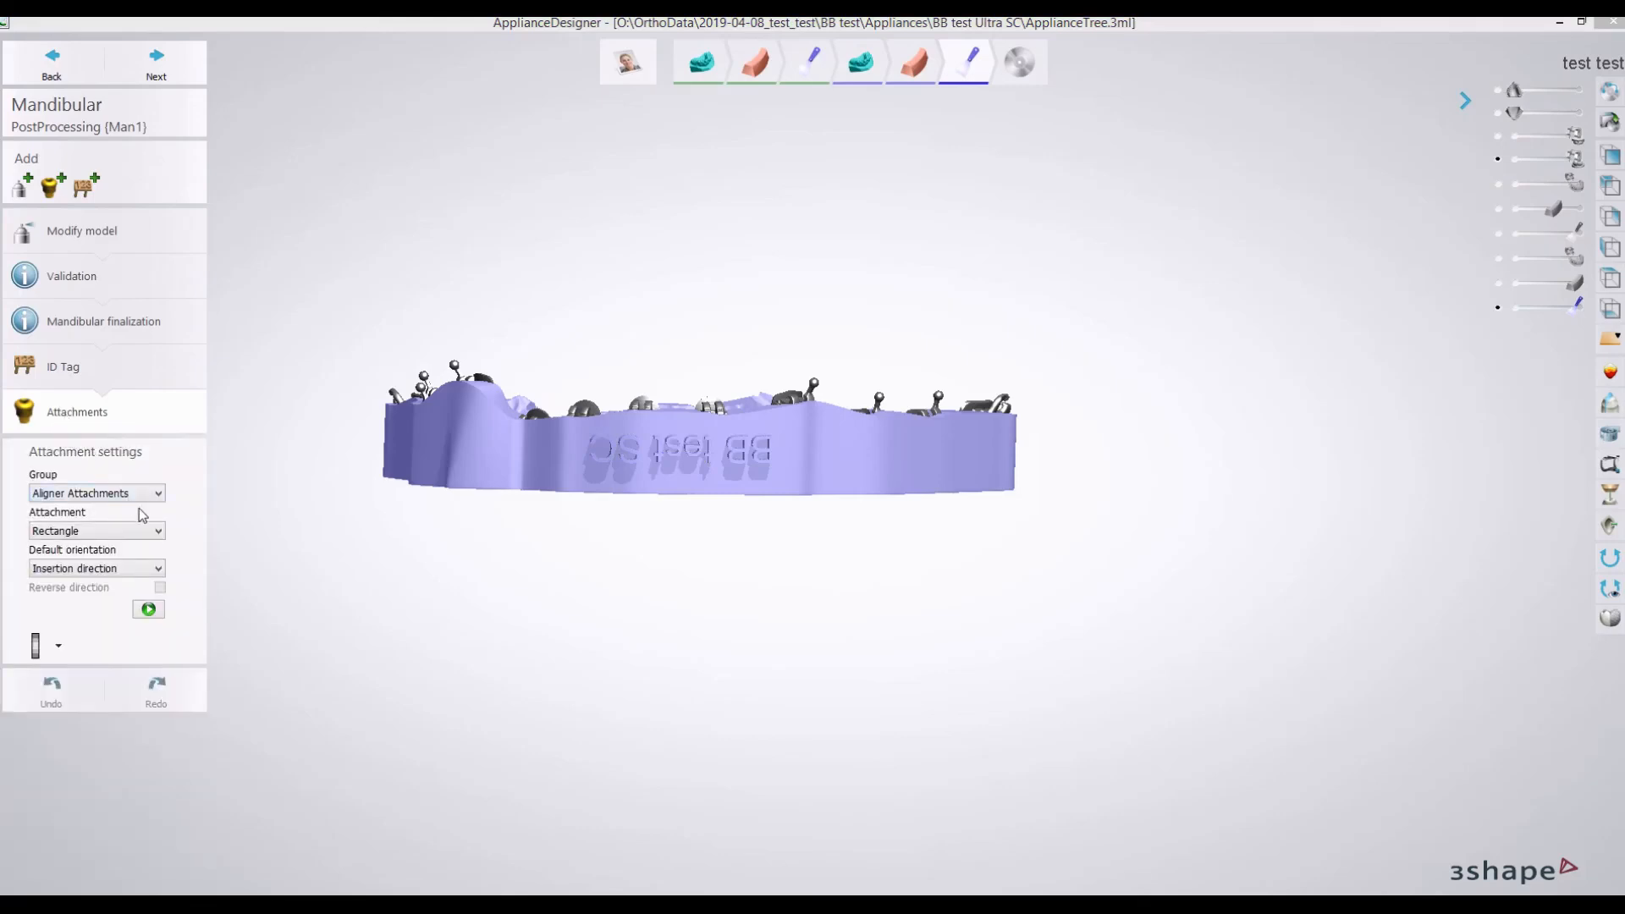
click(159, 532)
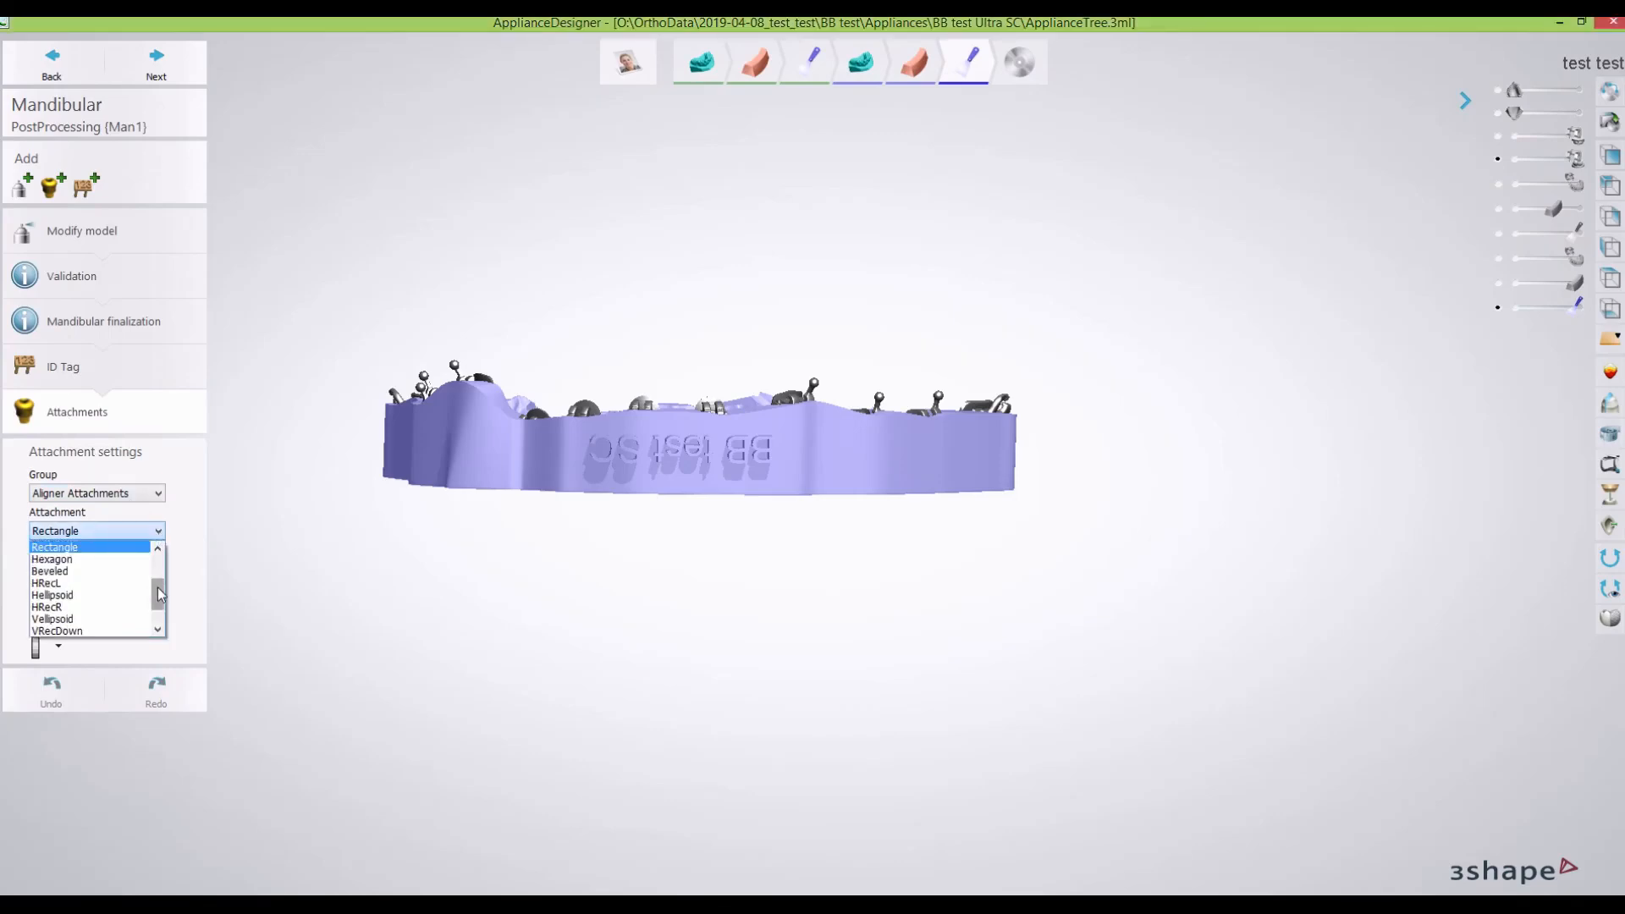
mouse_move(159, 590)
mouse_down()
mouse_move(166, 560)
mouse_move(159, 603)
mouse_up()
click(118, 619)
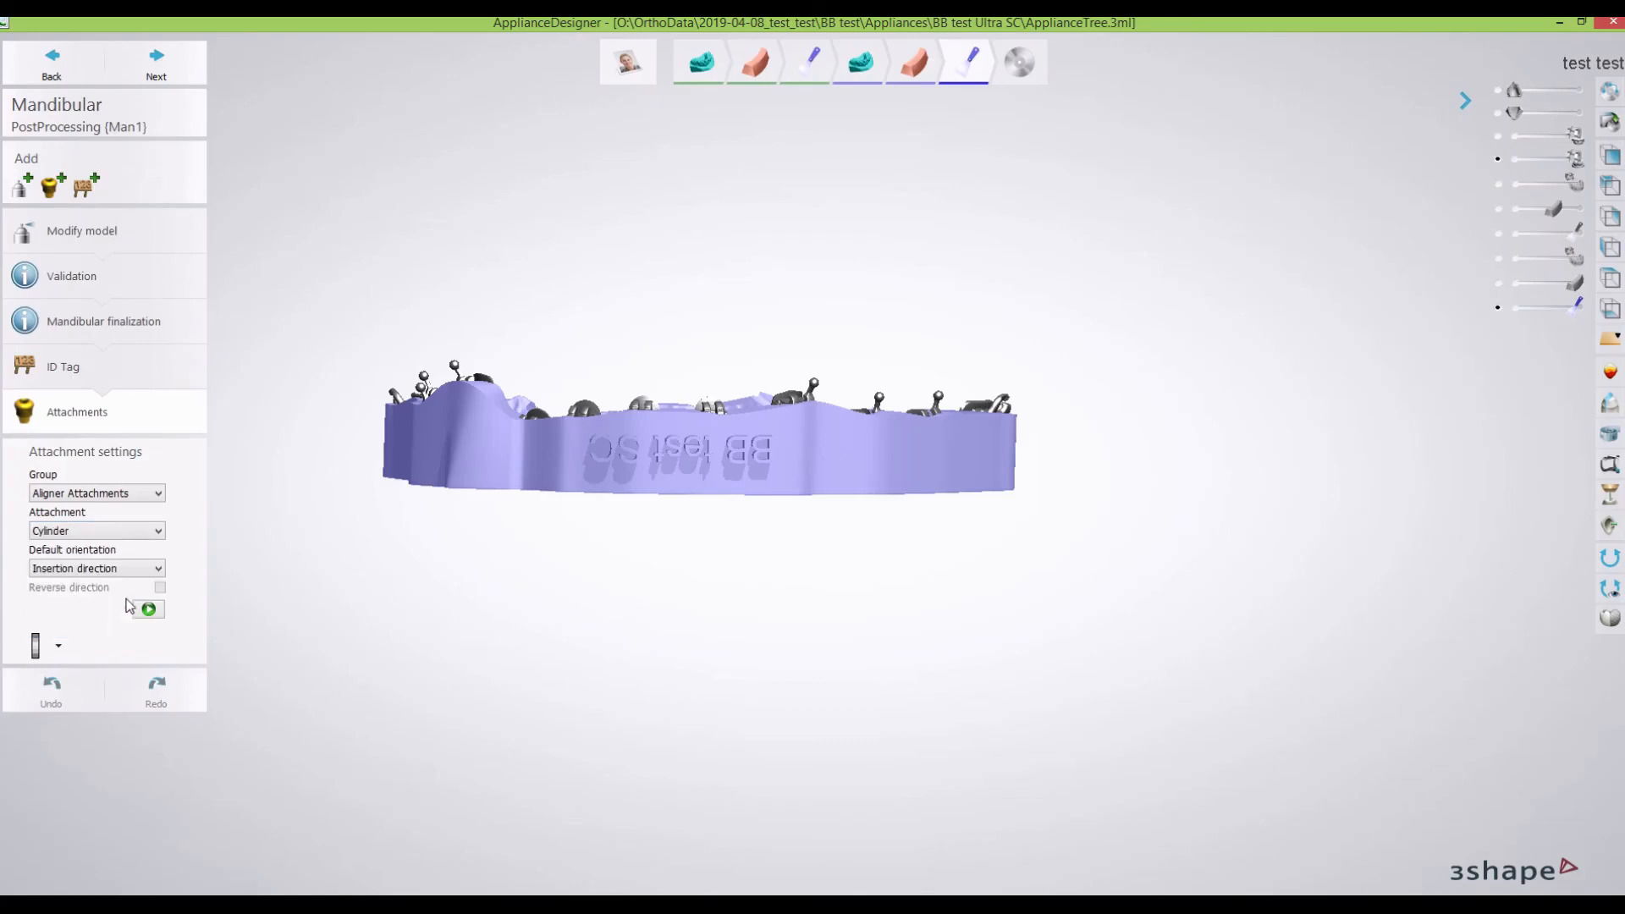
Place one cylinder attachment on each side of the ID text on the tray's outer surface.
right_drag(538, 580, 575, 572)
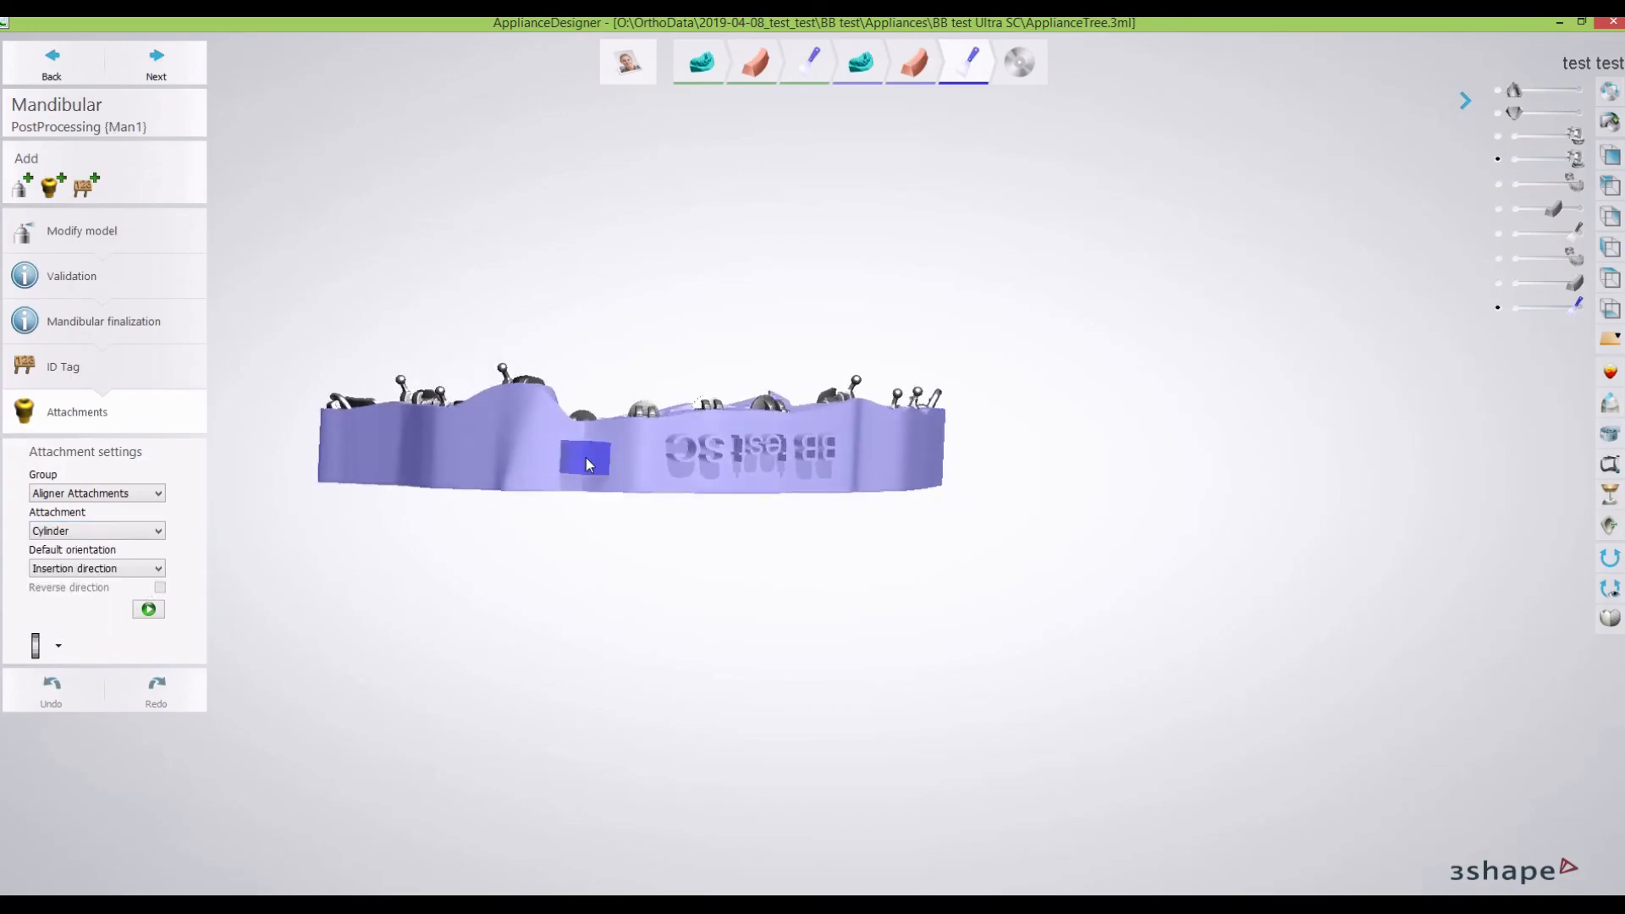
click(586, 464)
right_drag(896, 533, 752, 479)
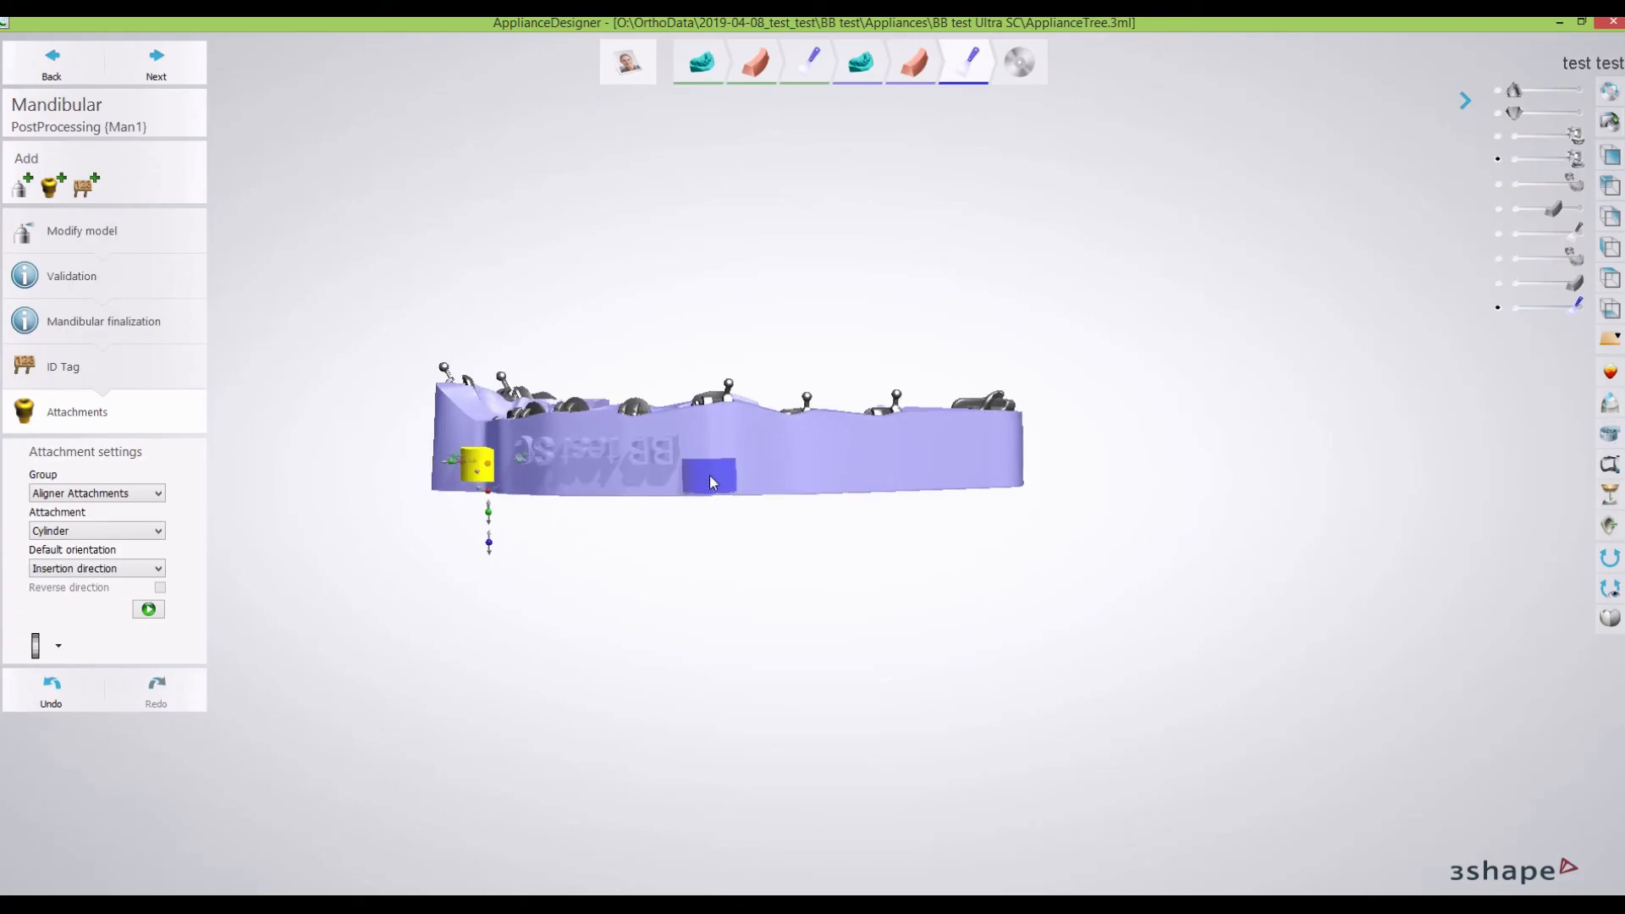
click(713, 480)
Adjust the first cylinder's vertical fit against the tray, checking it from the front and from the bracket side.
right_drag(641, 537, 724, 511)
click(602, 464)
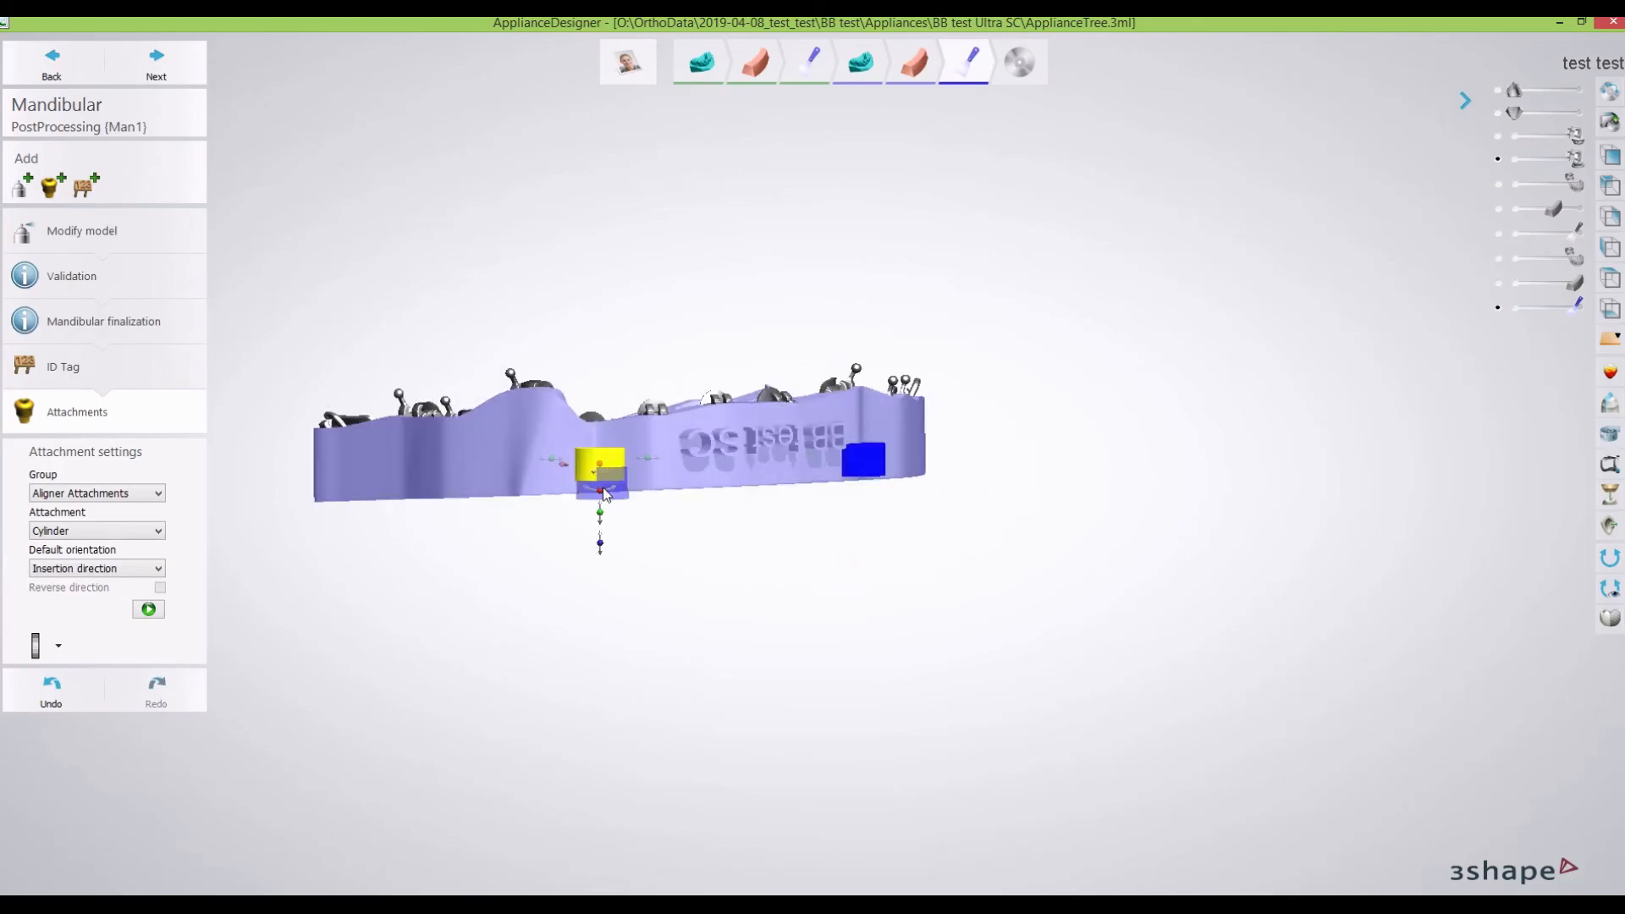
drag(602, 545, 603, 554)
right_drag(604, 554, 663, 673)
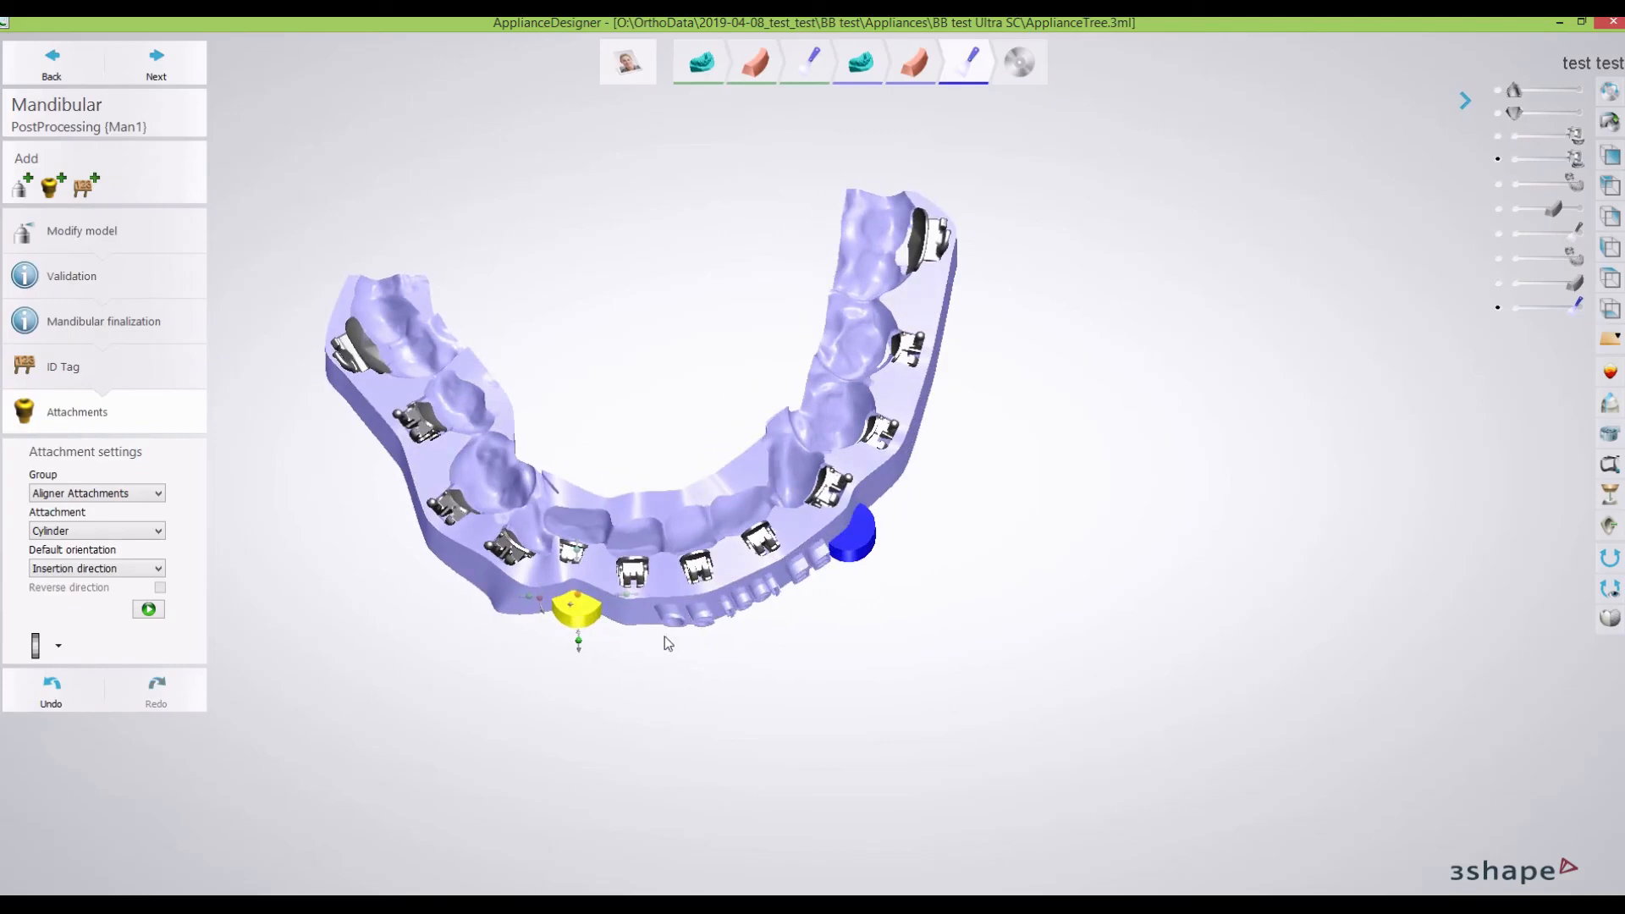
right_drag(726, 682, 659, 689)
Adjust the second cylinder vertically so it stays within the height of the tray's outer wall.
click(749, 641)
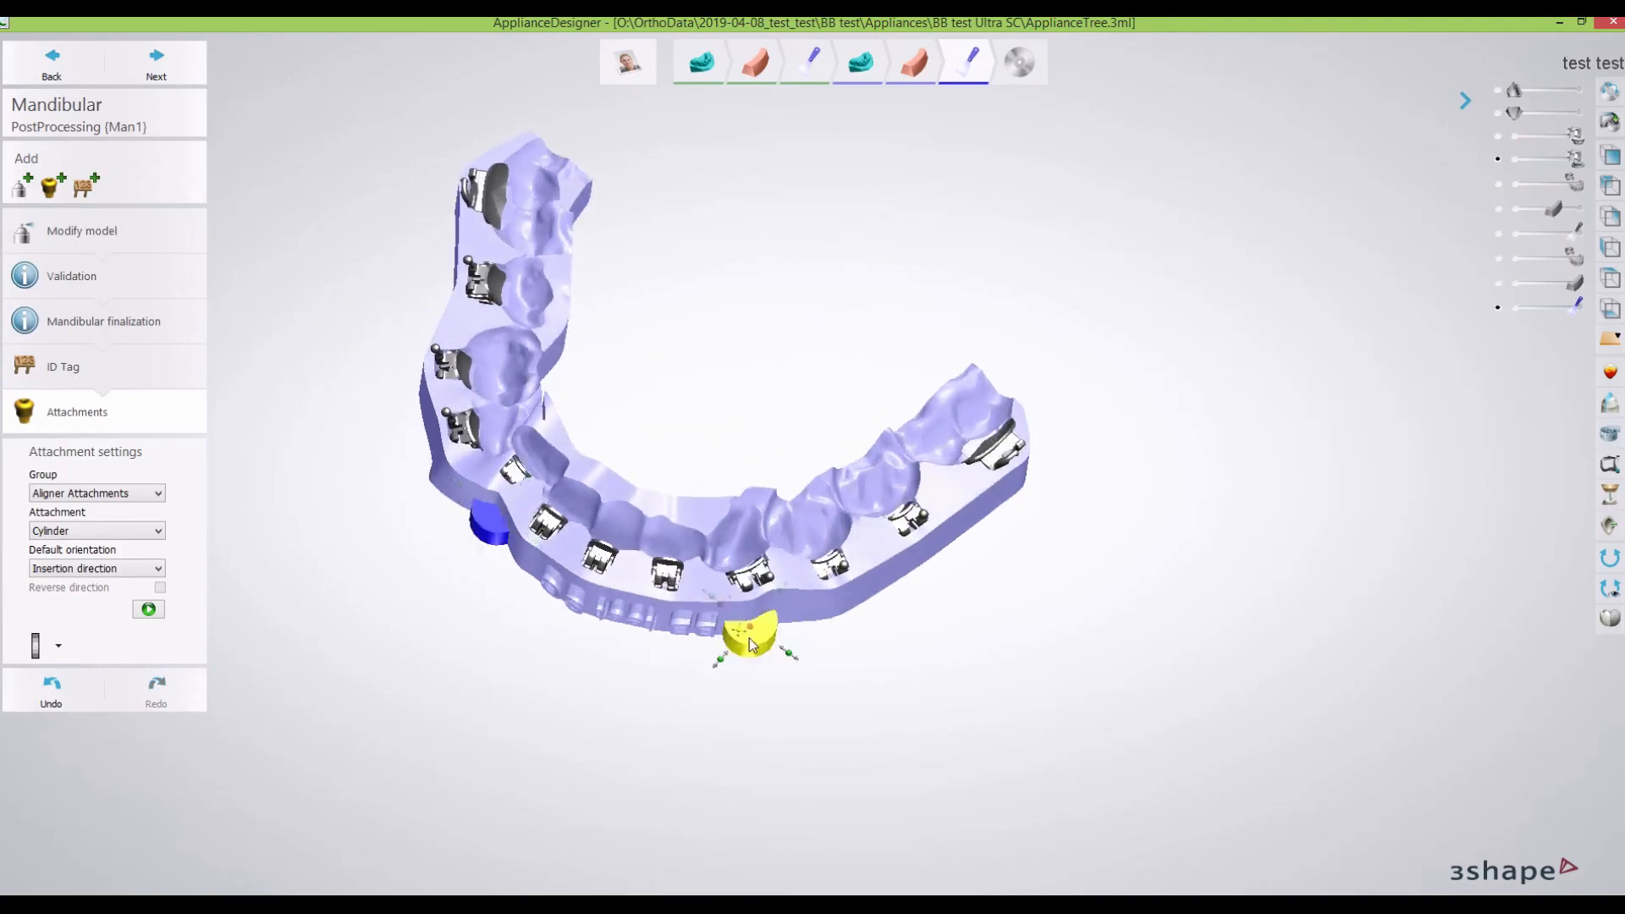
right_click(750, 639)
right_drag(755, 685, 753, 611)
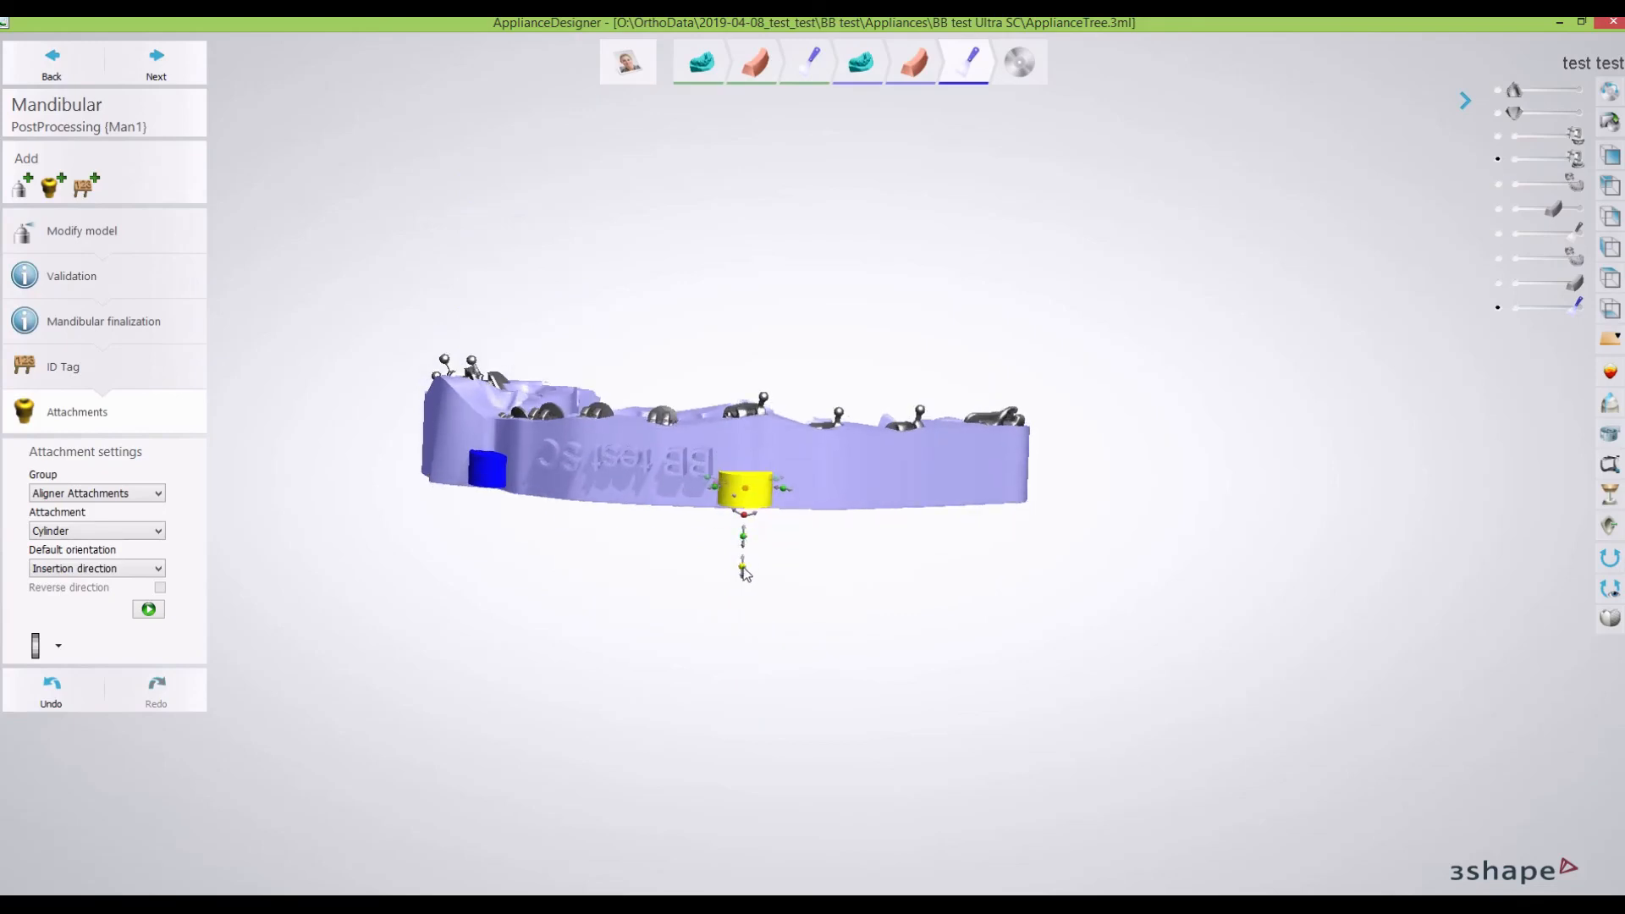
drag(743, 568, 746, 537)
right_drag(577, 628, 630, 643)
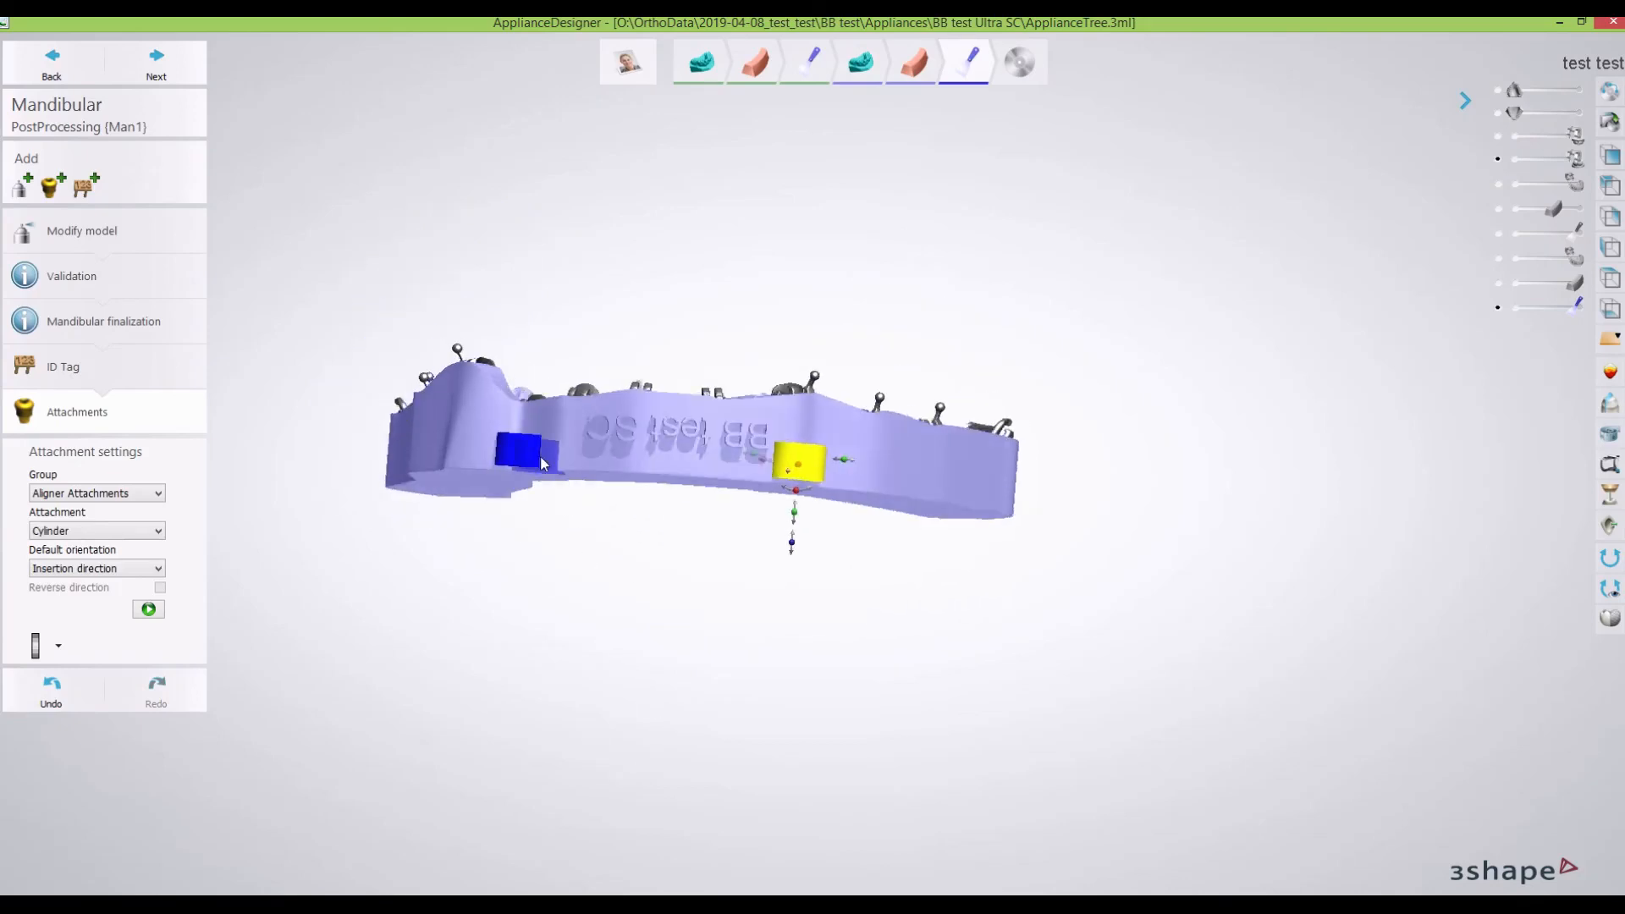
Complete the mandibular post-processing stage to finish the design, and view both trays together with the models.
click(160, 66)
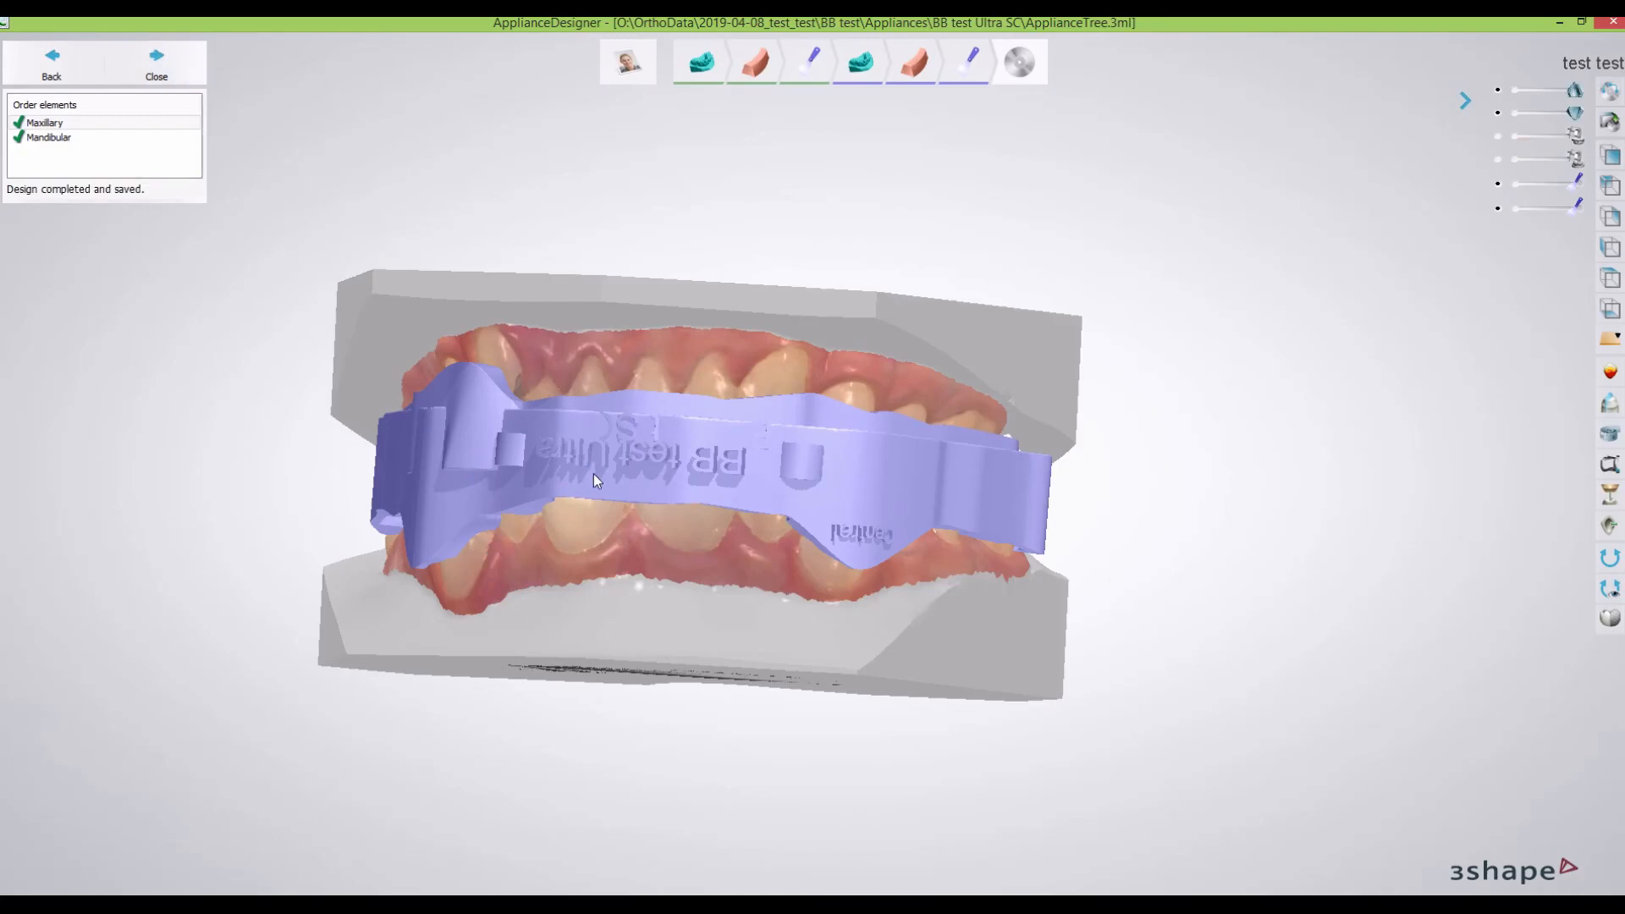
mouse_move(606, 658)
right_down()
mouse_move(627, 658)
mouse_move(595, 677)
right_up()
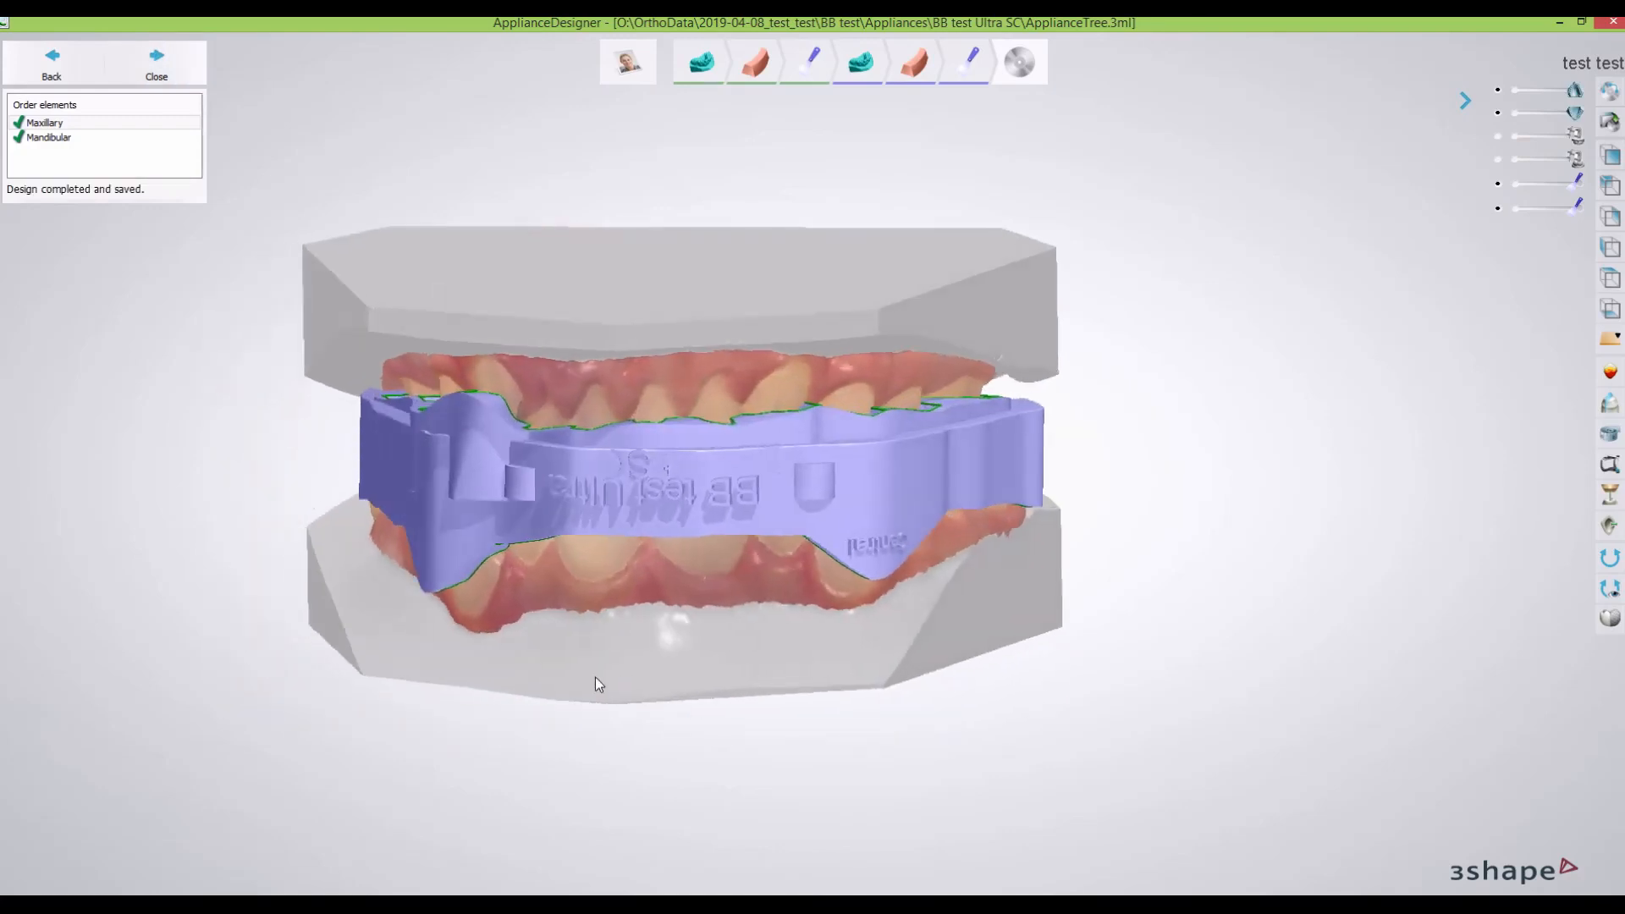
Start a model export and include only the PostProcessing (Max1) and PostProcessing (Man1) trays.
click(1611, 90)
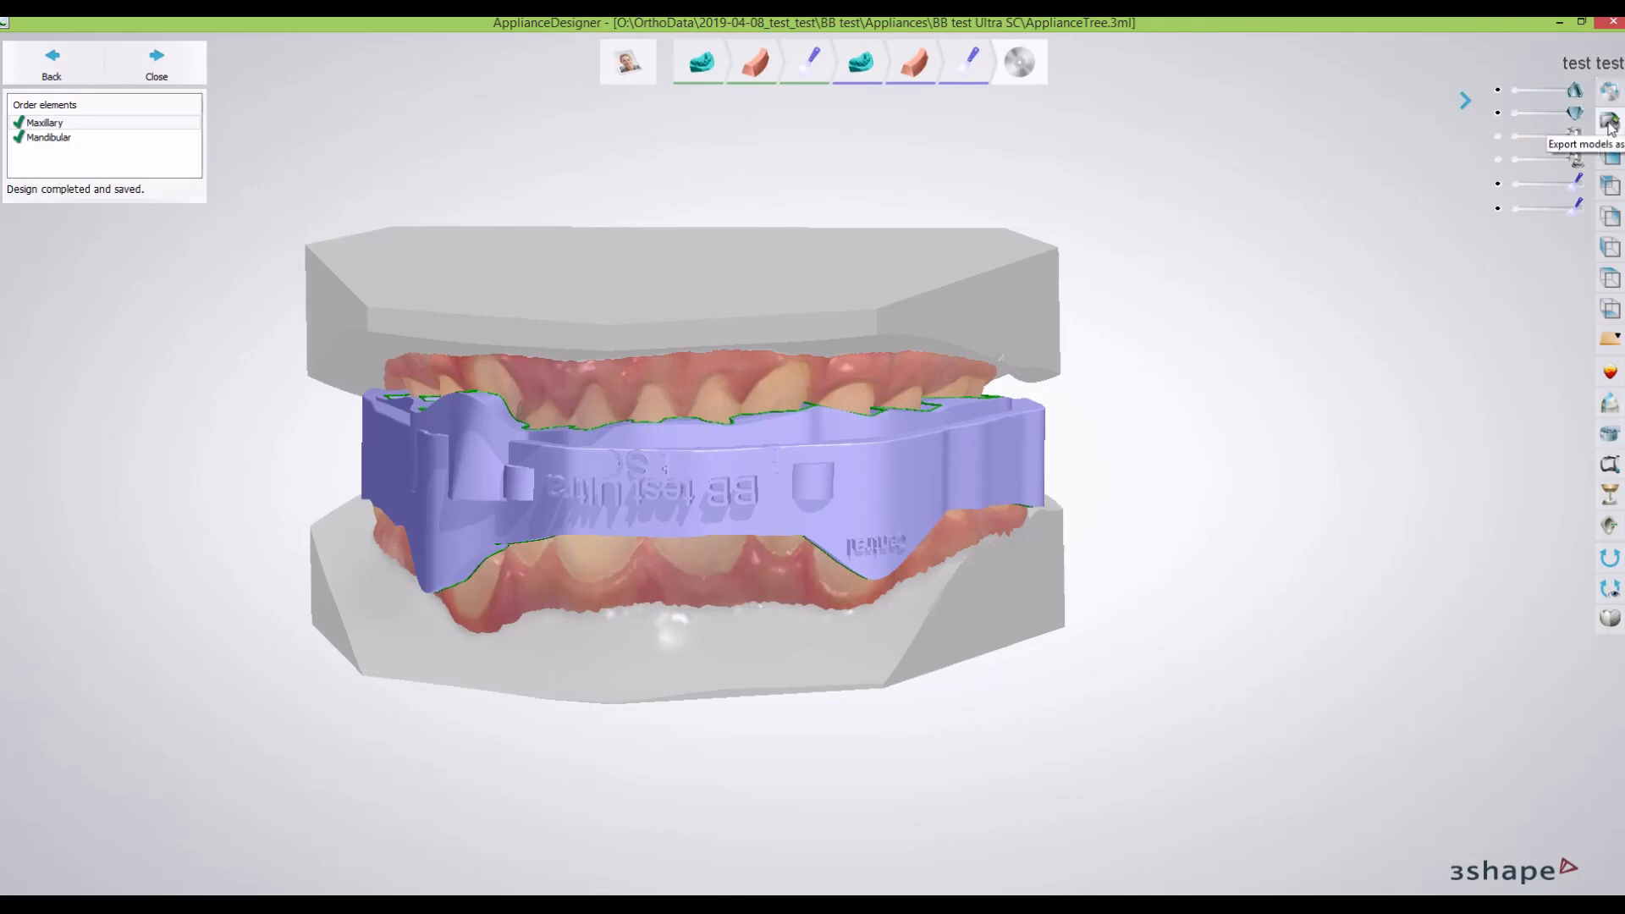
click(1609, 121)
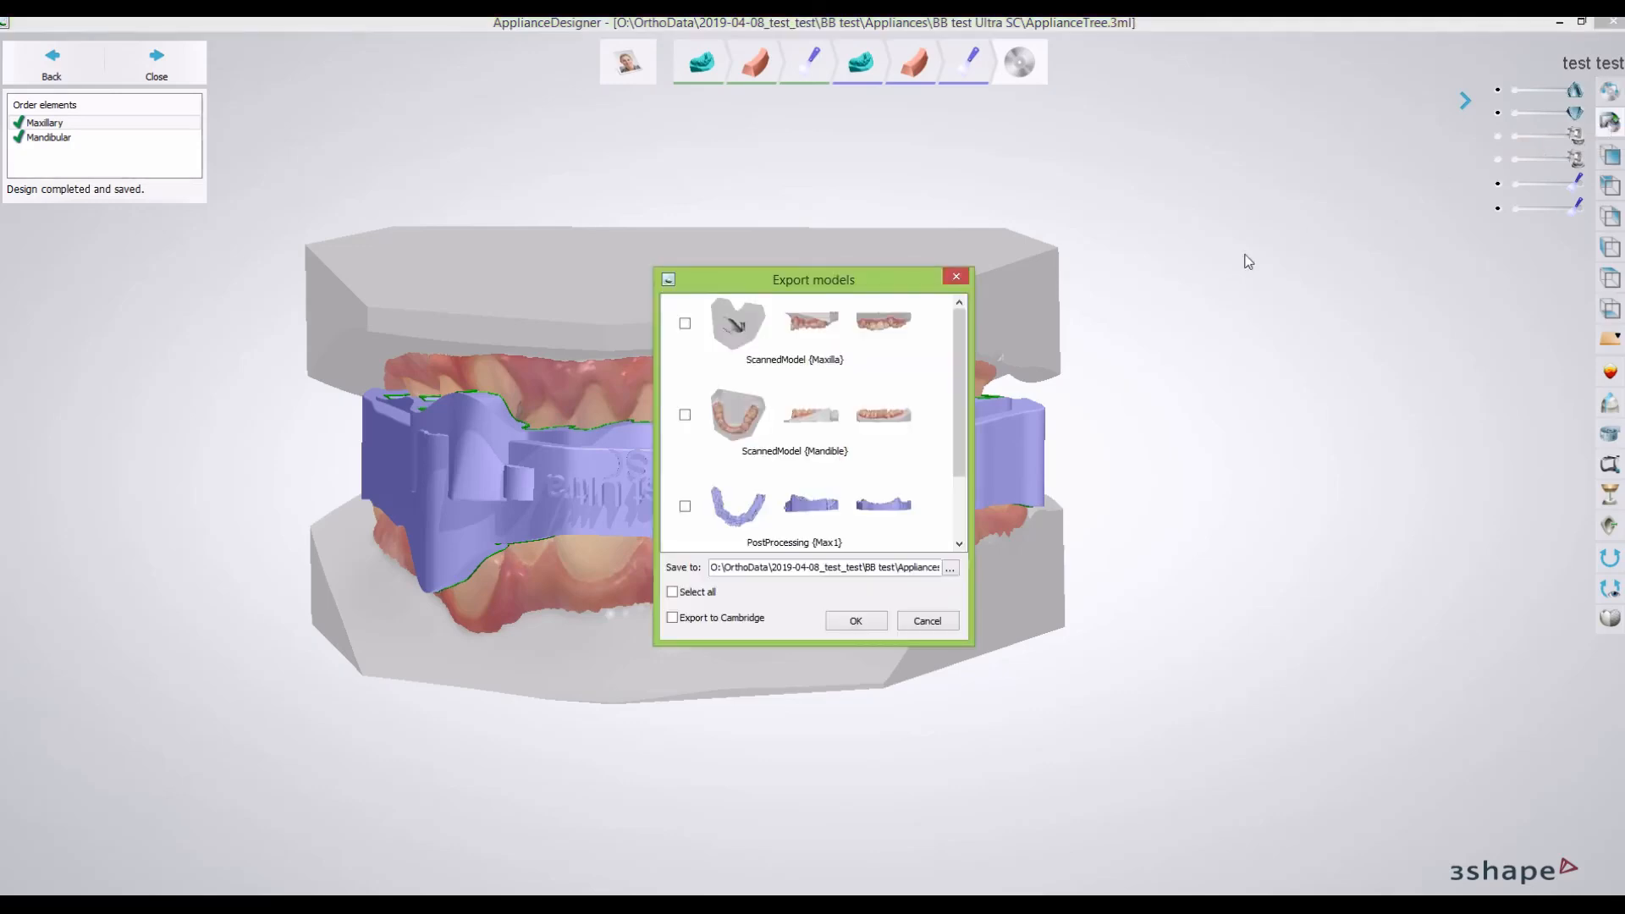
drag(957, 397, 970, 458)
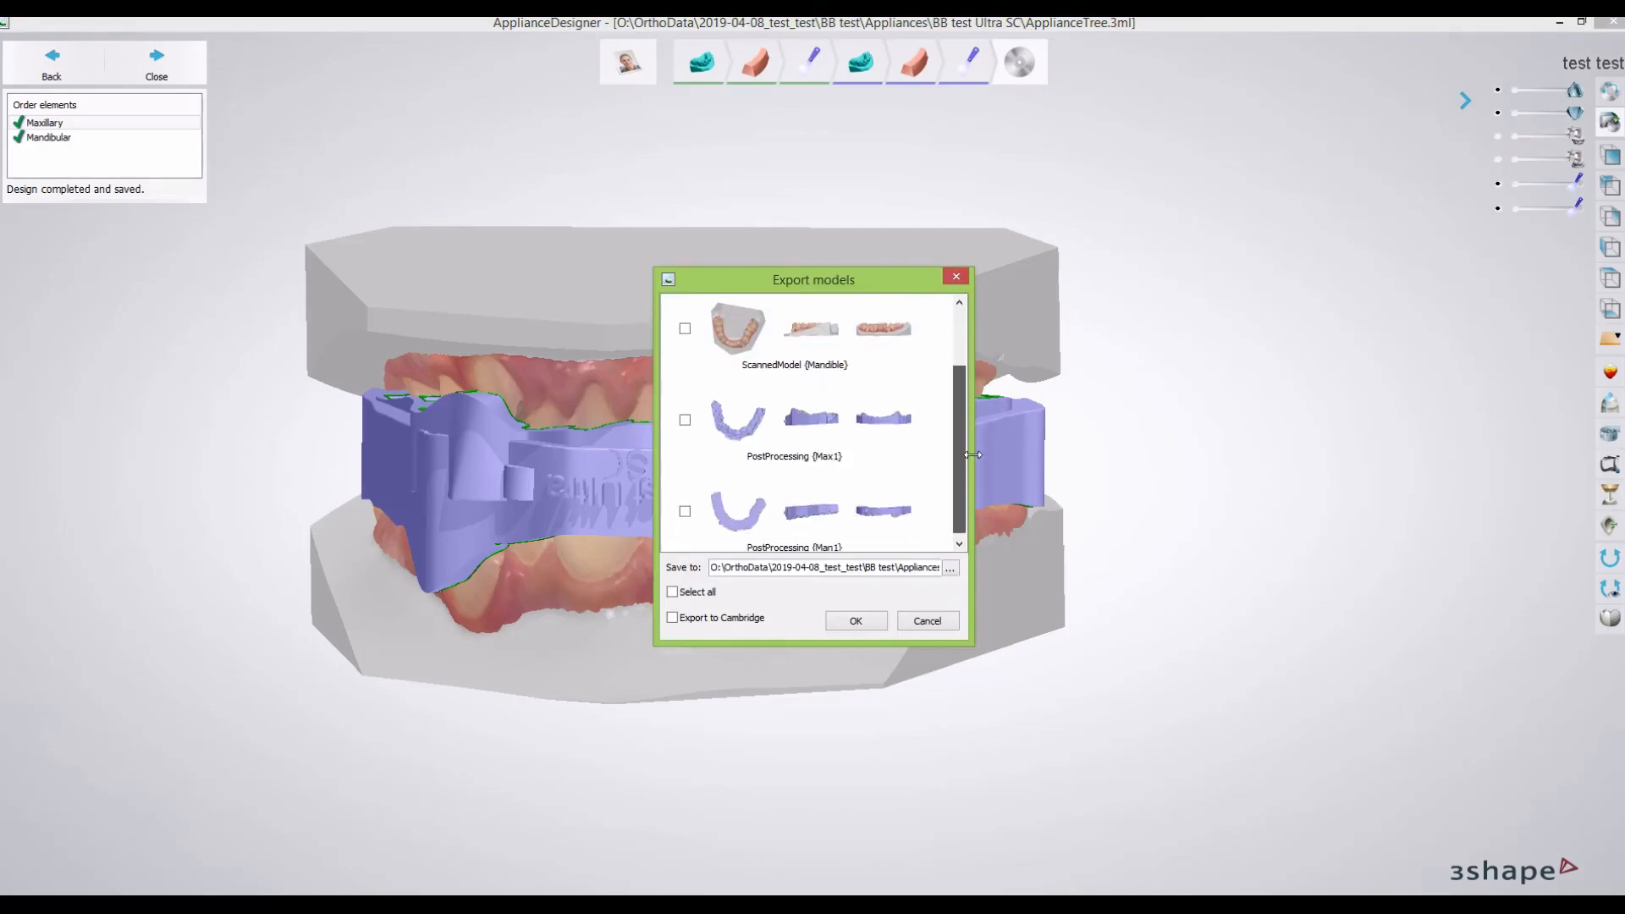
click(684, 511)
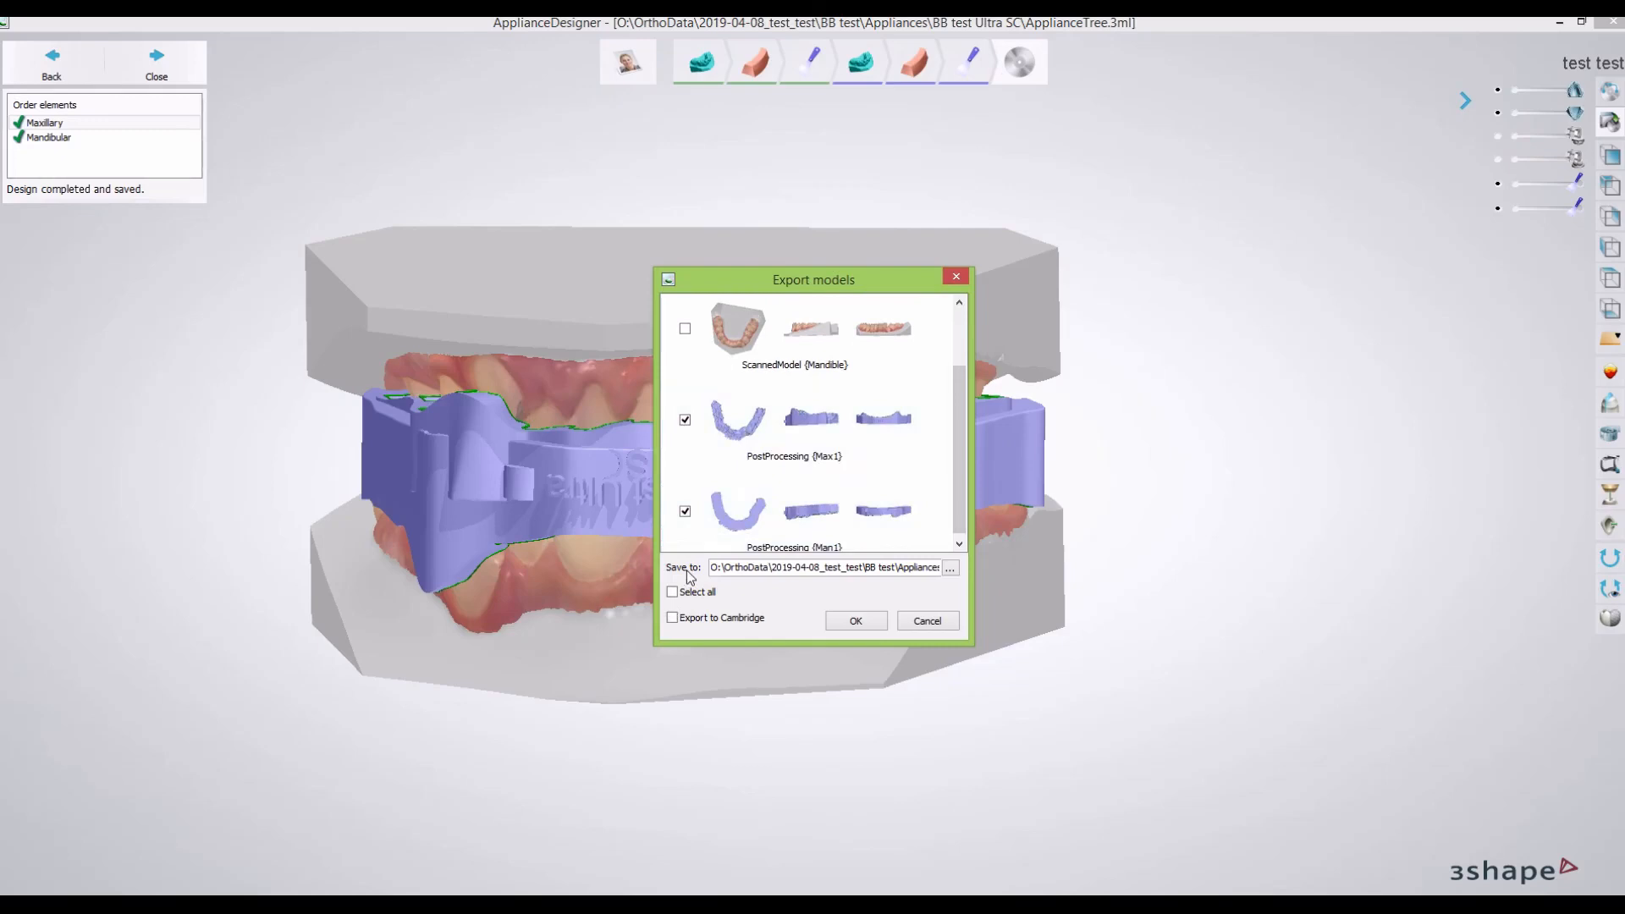
Set the export destination to Z:\_Print\IDB\moonray\test test and export the selected trays.
click(950, 568)
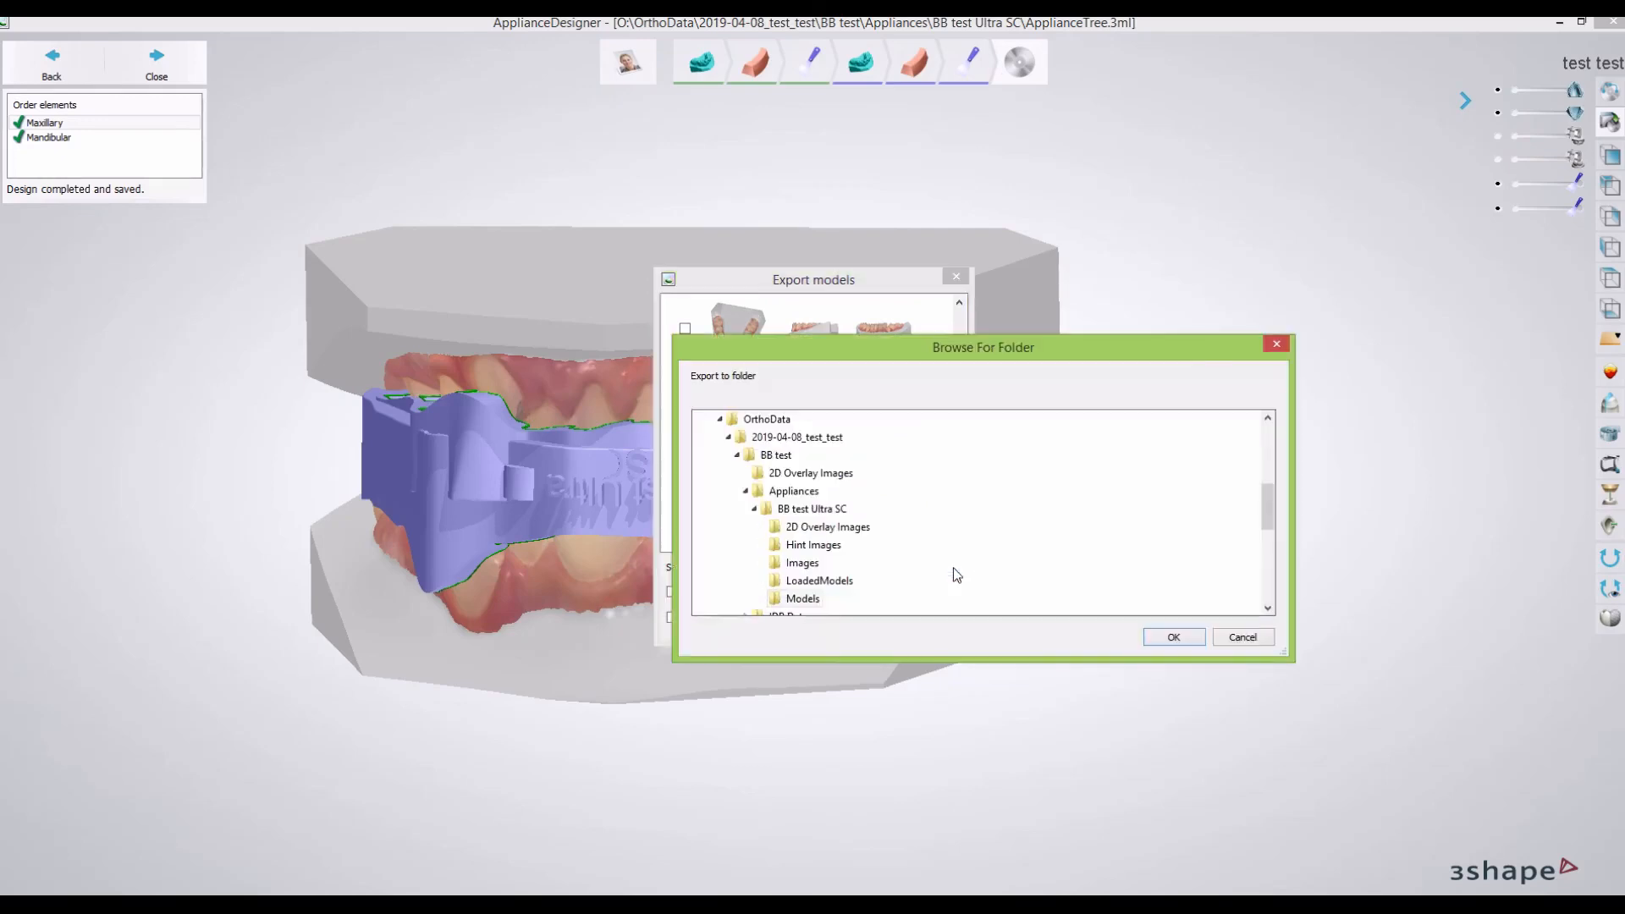
drag(1271, 506, 1271, 552)
double_click(745, 545)
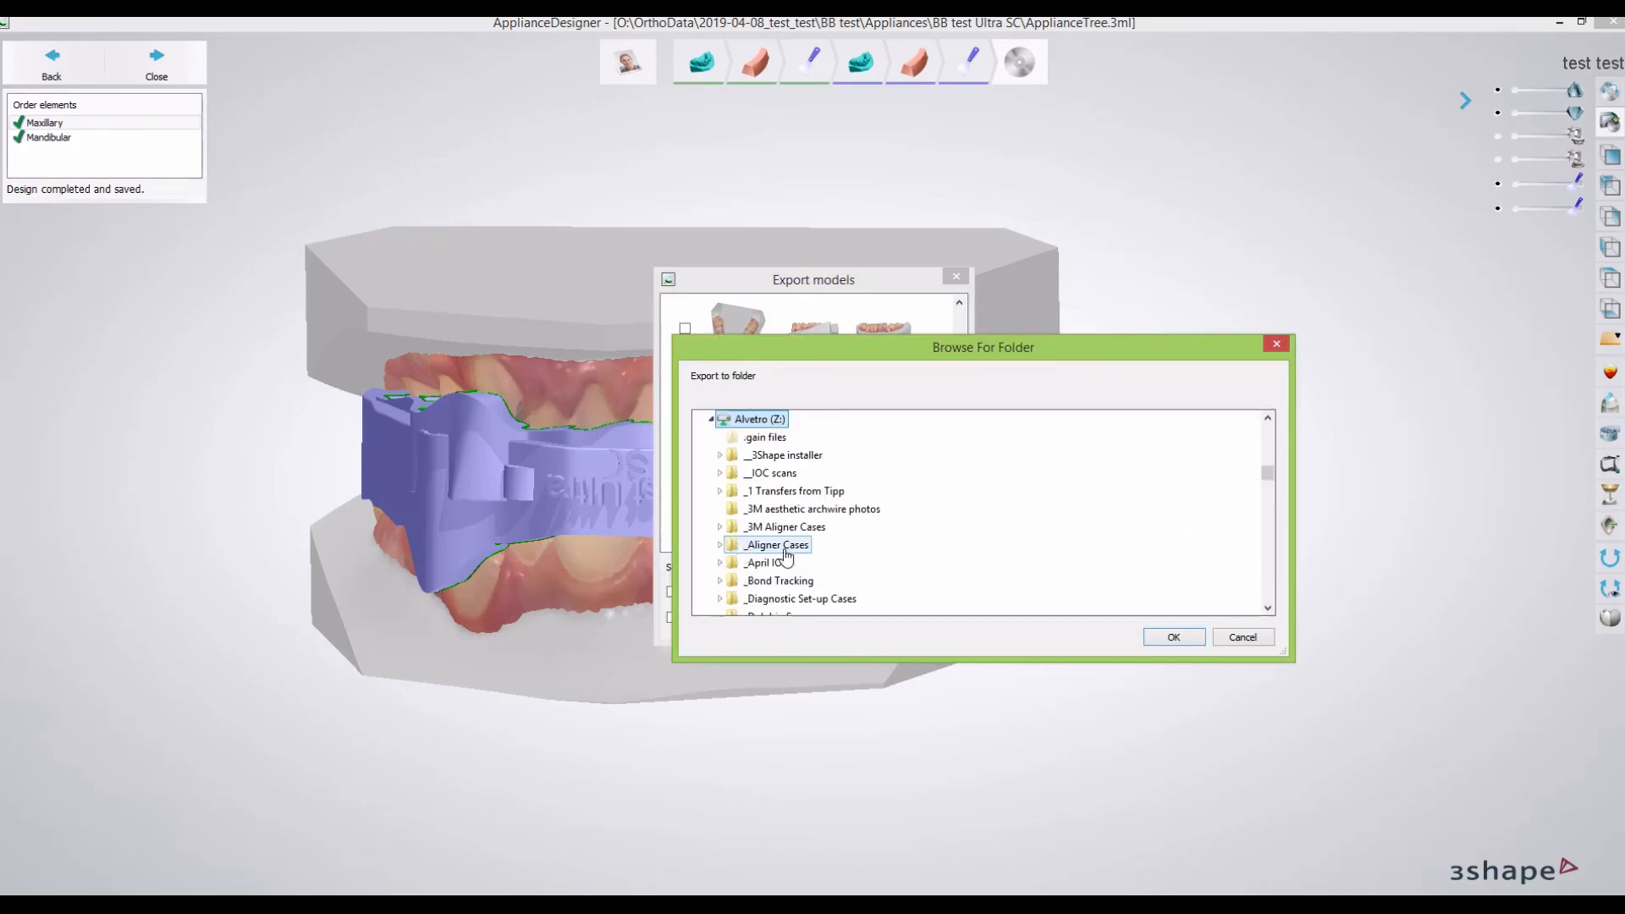
scroll(856, 576, down, 1)
scroll(850, 569, down, 1)
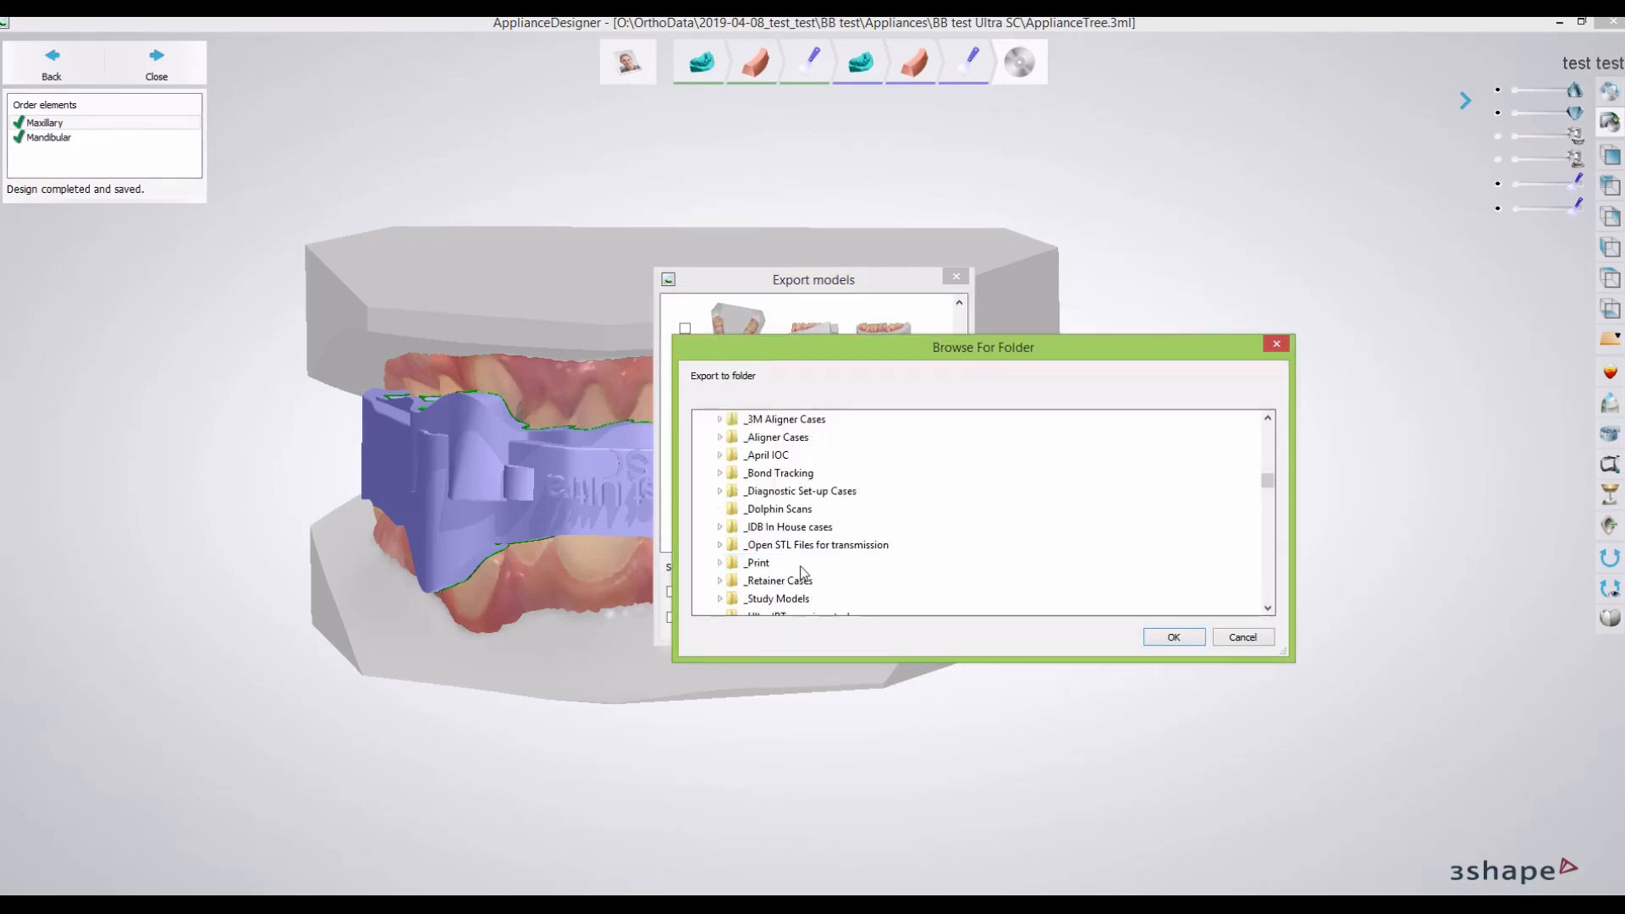
double_click(757, 562)
click(765, 563)
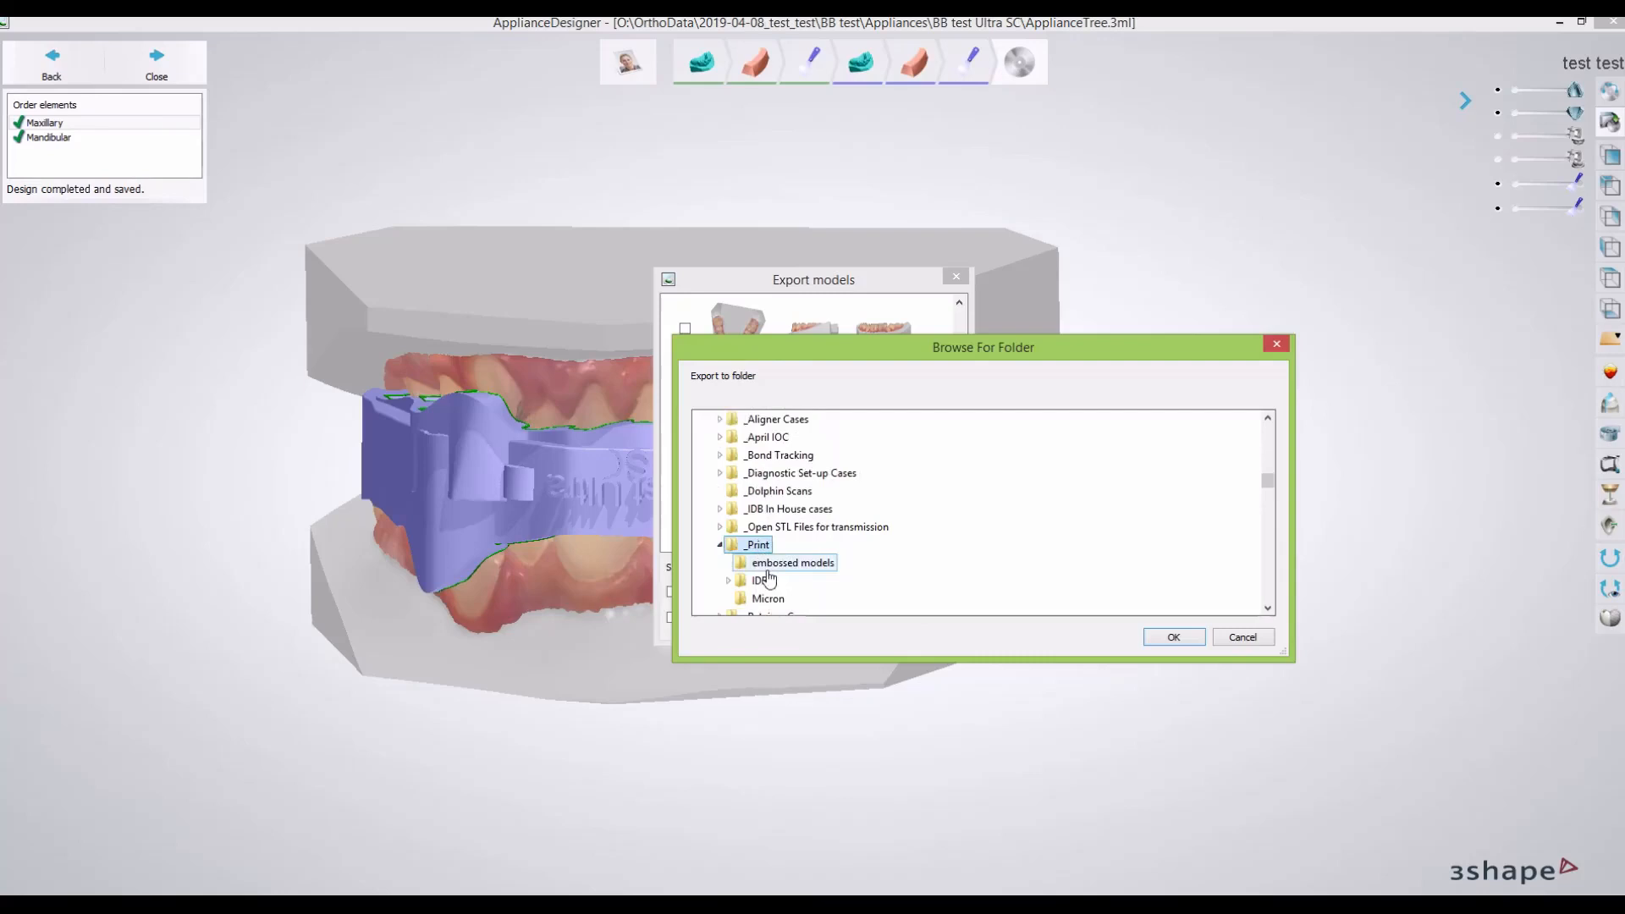
text(t\IDB\moonray\test test)
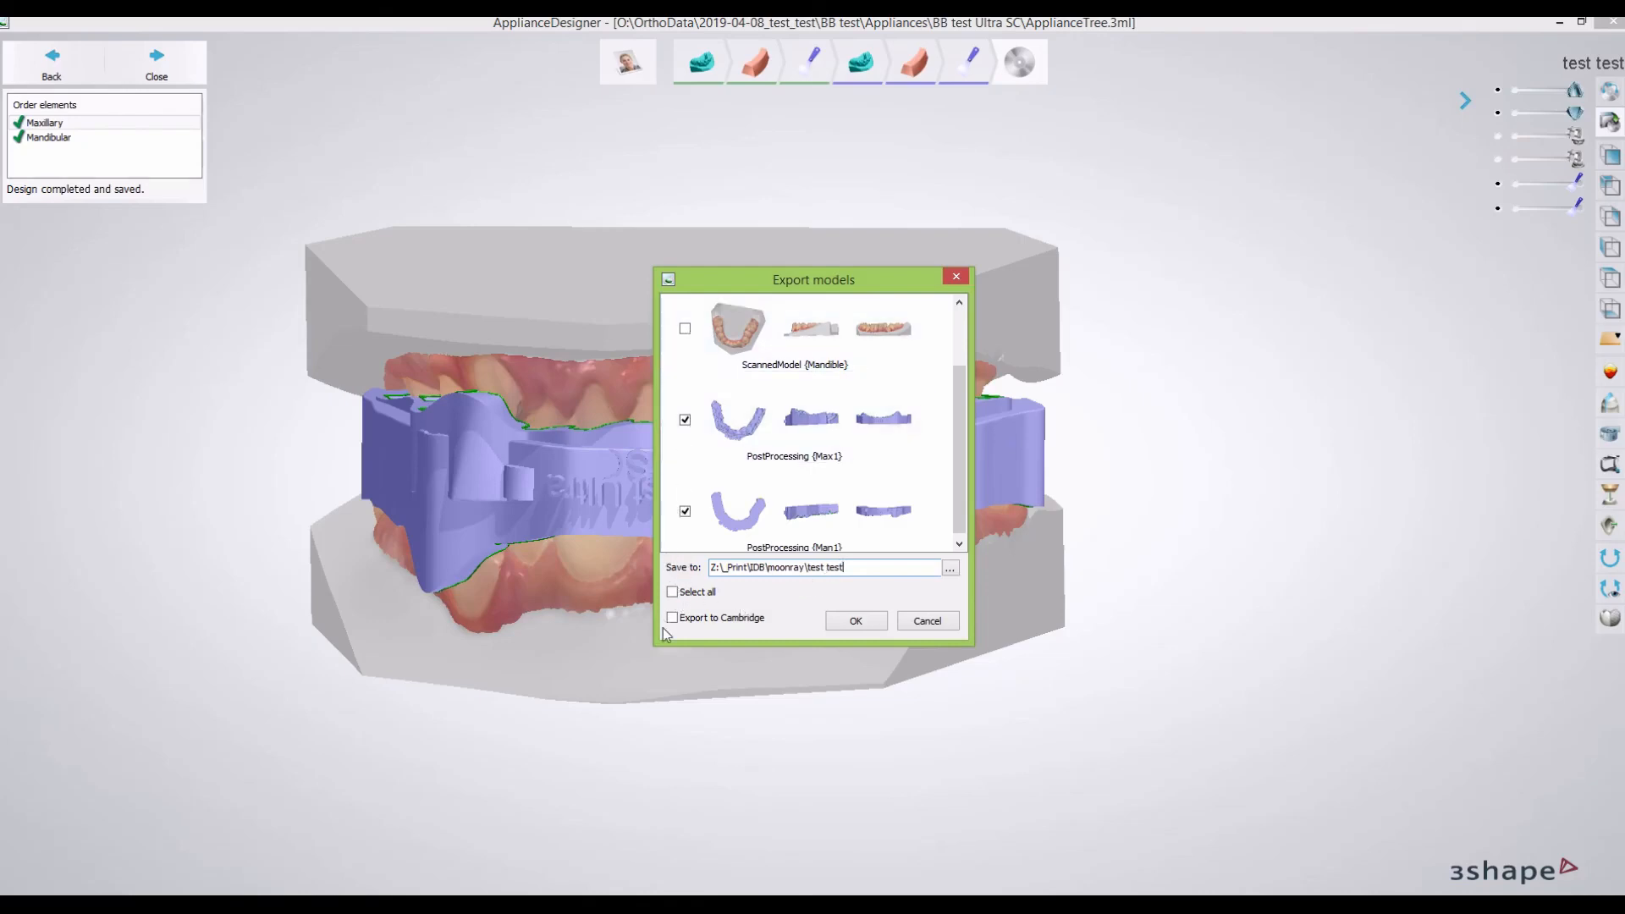
click(857, 619)
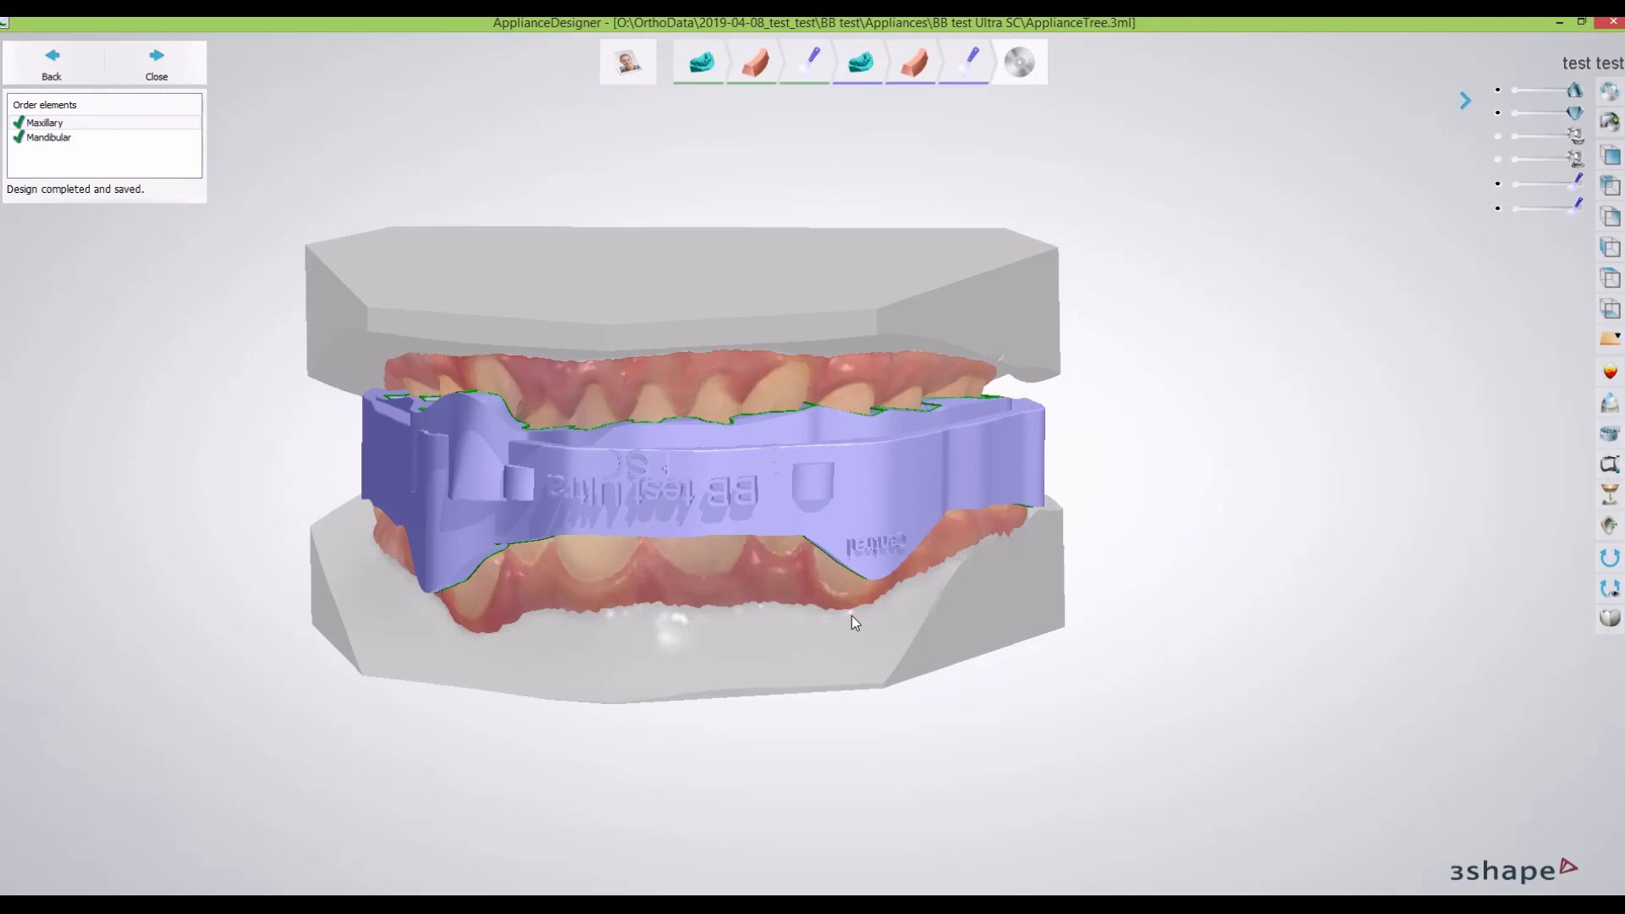
scroll(851, 617, up, 2)
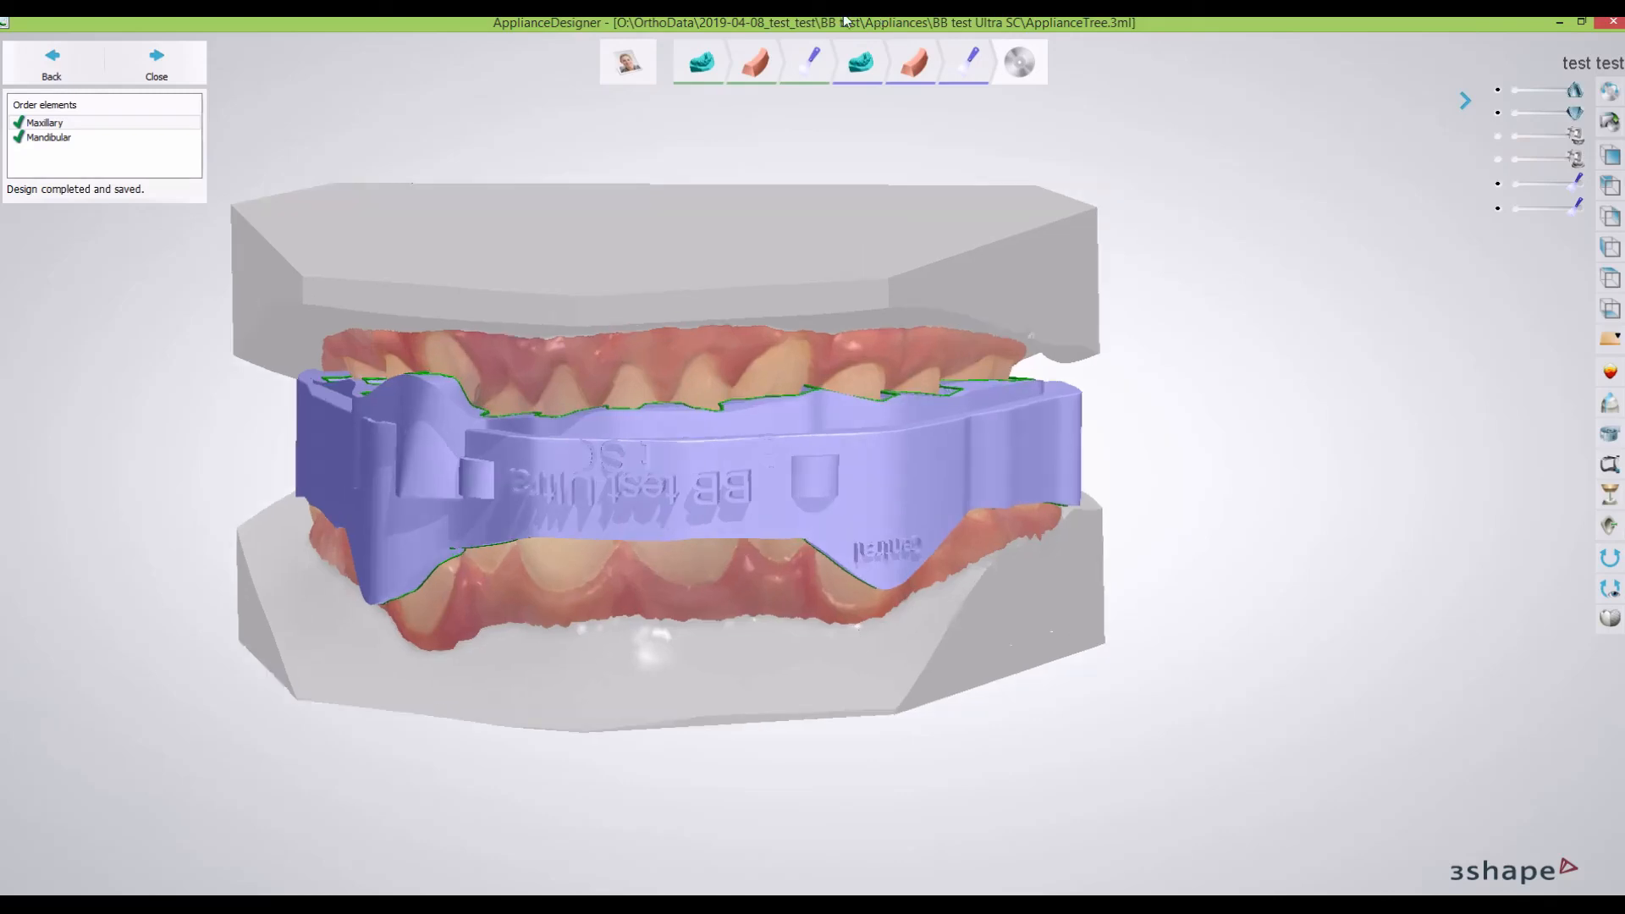